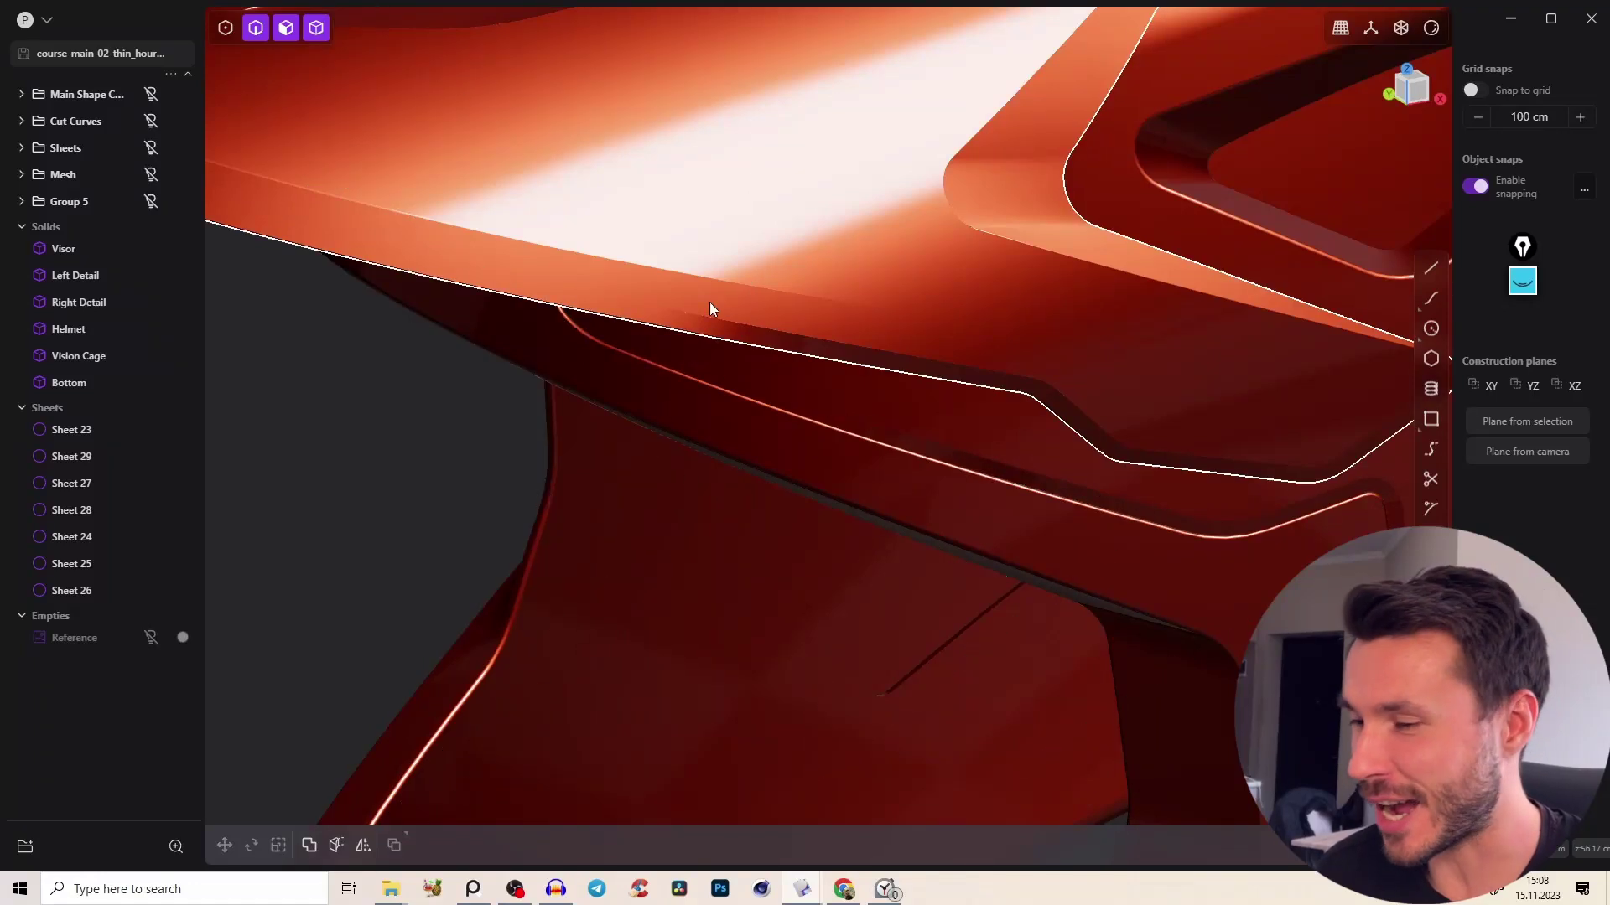
Examine the faces and edges along the visor's lower rim on the finished helmet model
mouse_move(709, 308)
right_mouse_down()
mouse_move(683, 288)
mouse_move(751, 309)
mouse_move(851, 220)
mouse_move(783, 234)
mouse_move(787, 259)
mouse_move(888, 316)
mouse_move(870, 377)
mouse_move(848, 339)
mouse_move(923, 272)
mouse_move(1023, 274)
mouse_move(785, 337)
mouse_move(941, 304)
mouse_move(913, 334)
mouse_move(1078, 229)
mouse_move(1093, 352)
mouse_move(1048, 262)
mouse_move(1079, 258)
right_mouse_up()
key("3")
left_click(848, 369)
left_click(877, 424)
left_click(923, 312)
key("2")
right_click_drag(910, 380, 1009, 397)
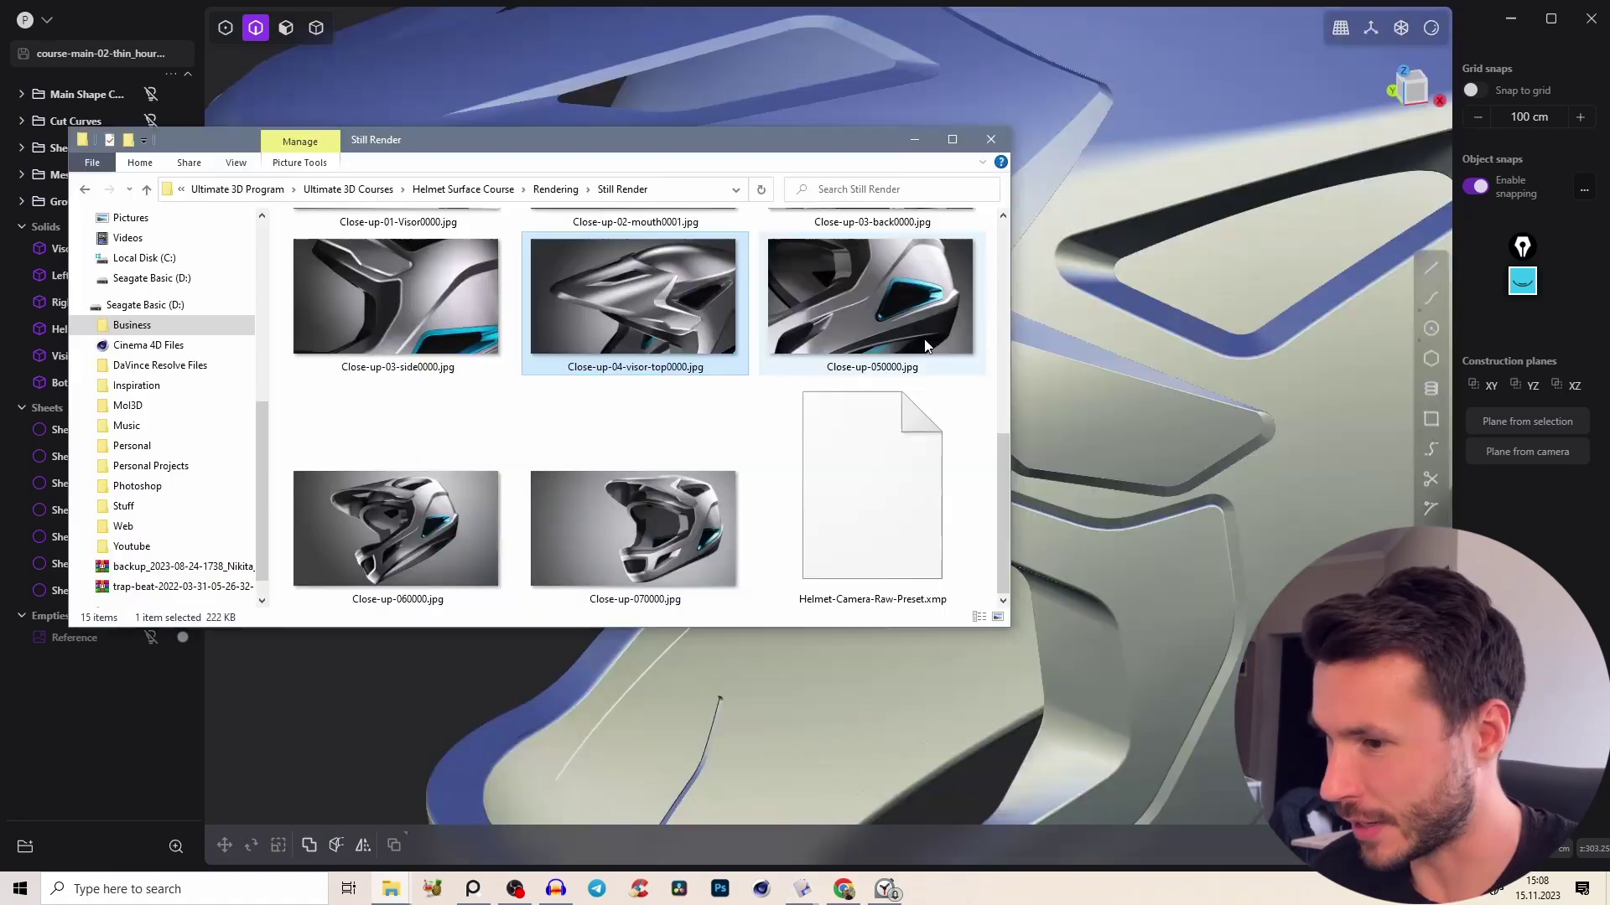
View the render Close-up-04-visor-top0000.jpg enlarged around the visor edge, and put away the viewer and the Still Render folder
scroll(999, 467, "up", 1)
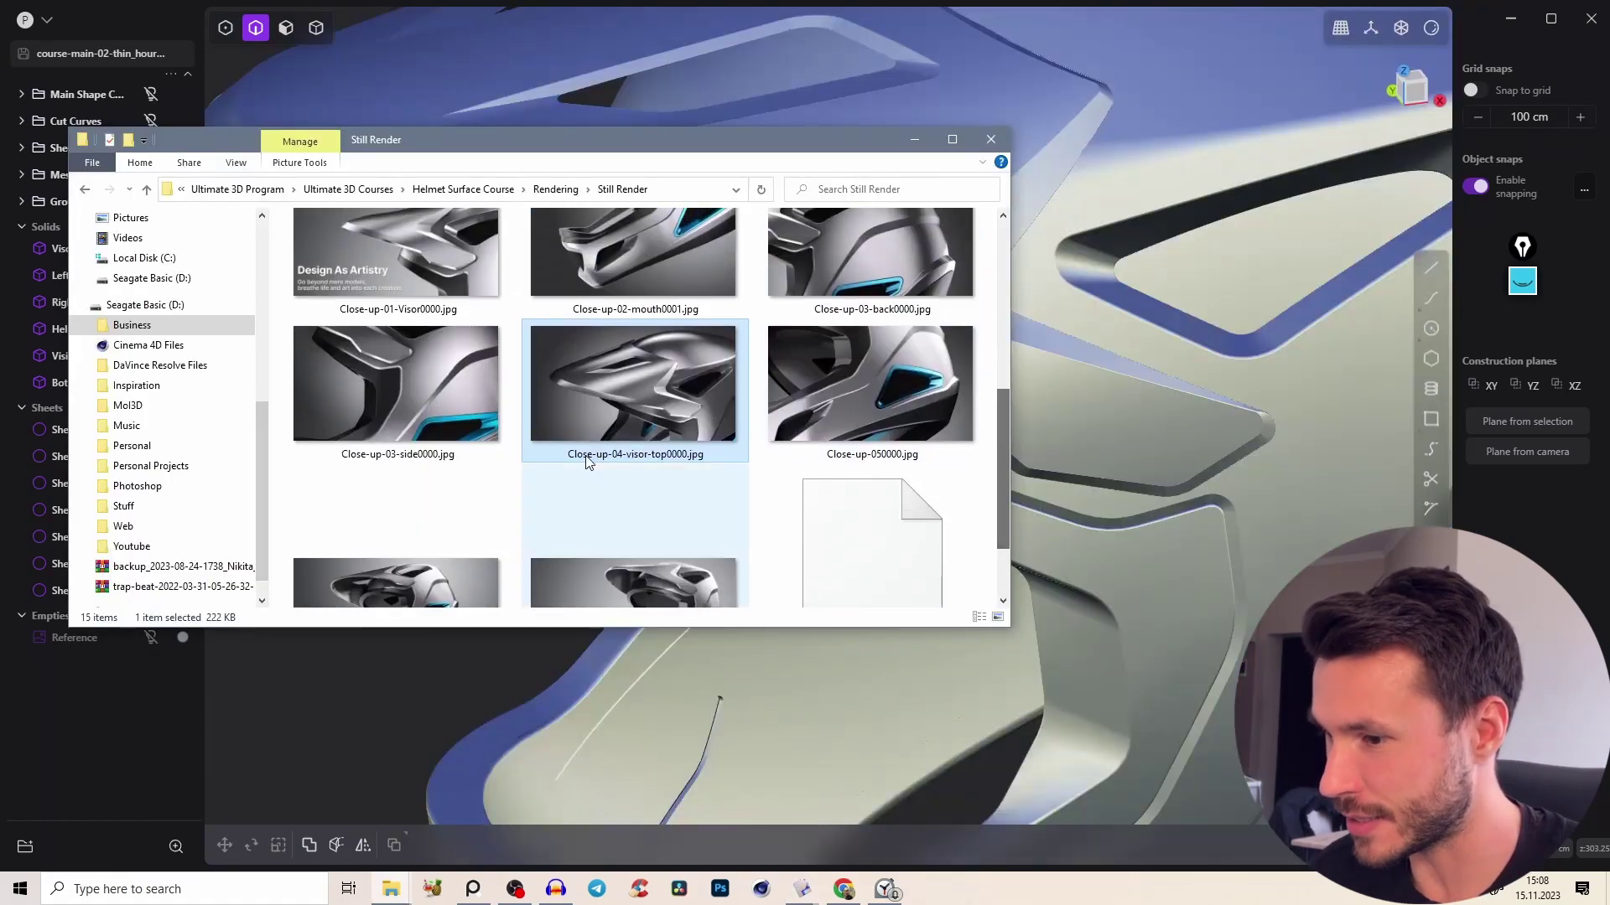
double_click(627, 411)
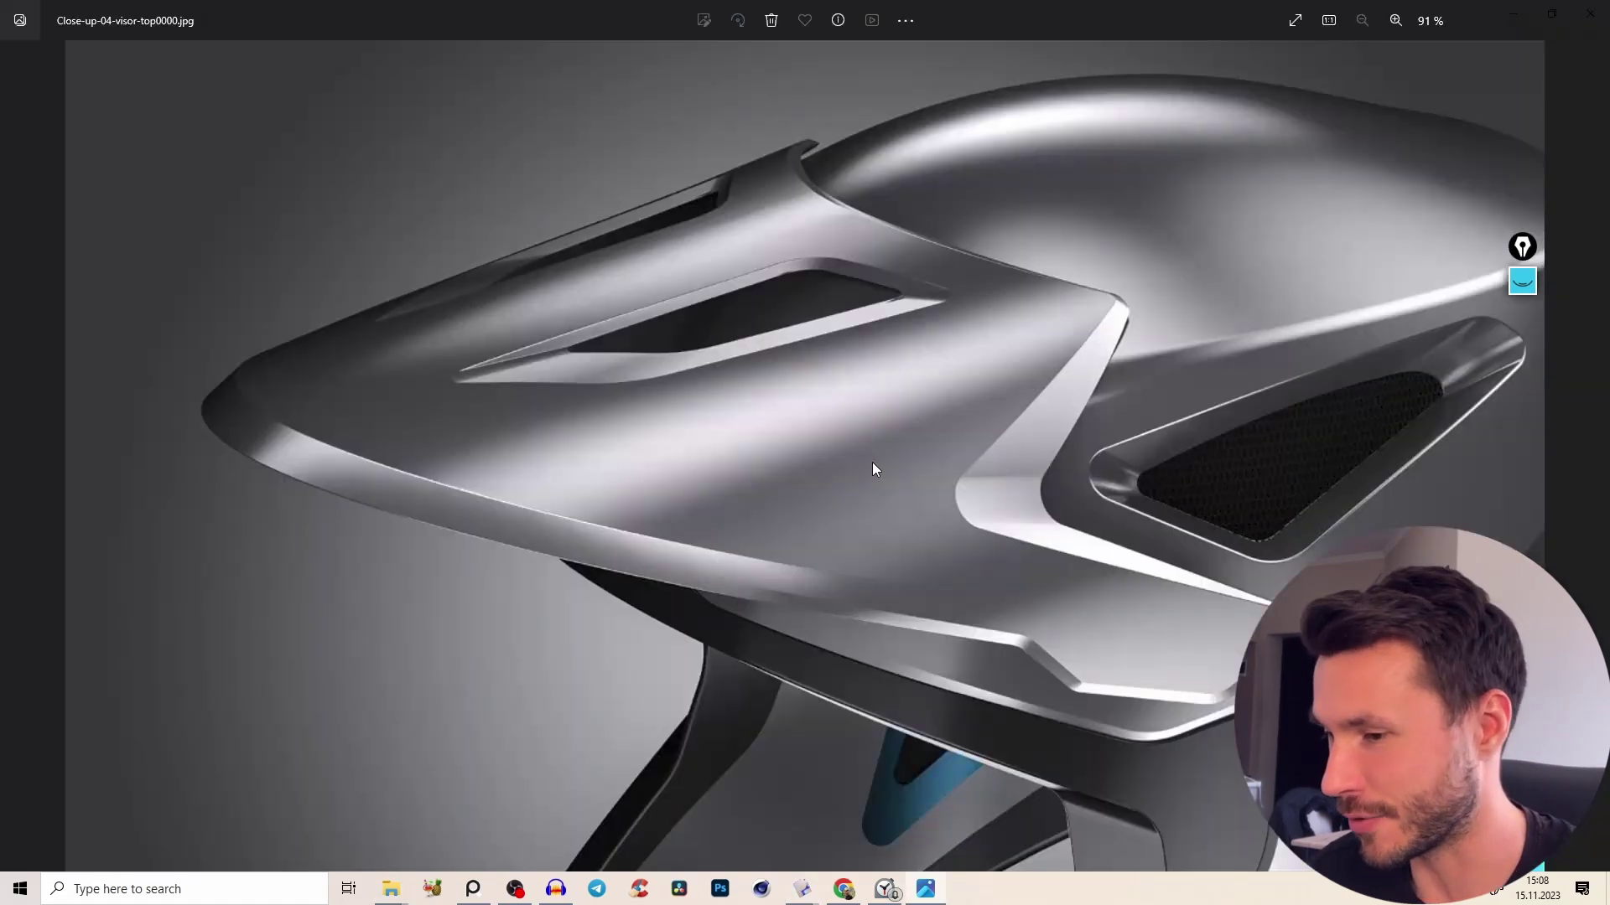
scroll(839, 452, "up", 3)
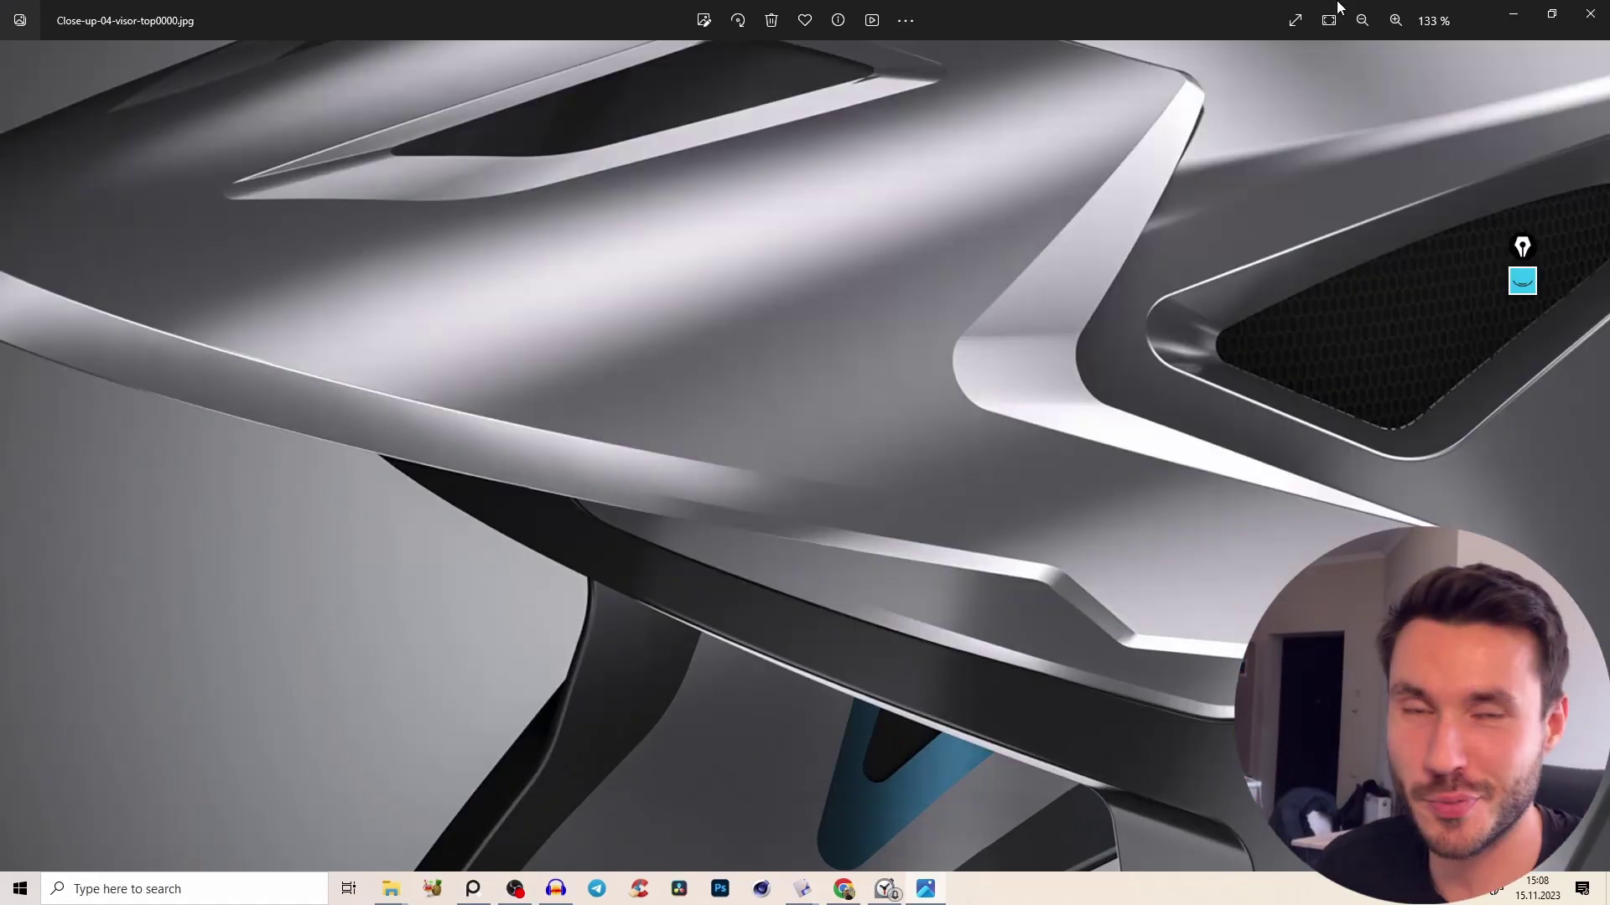
left_click(1589, 10)
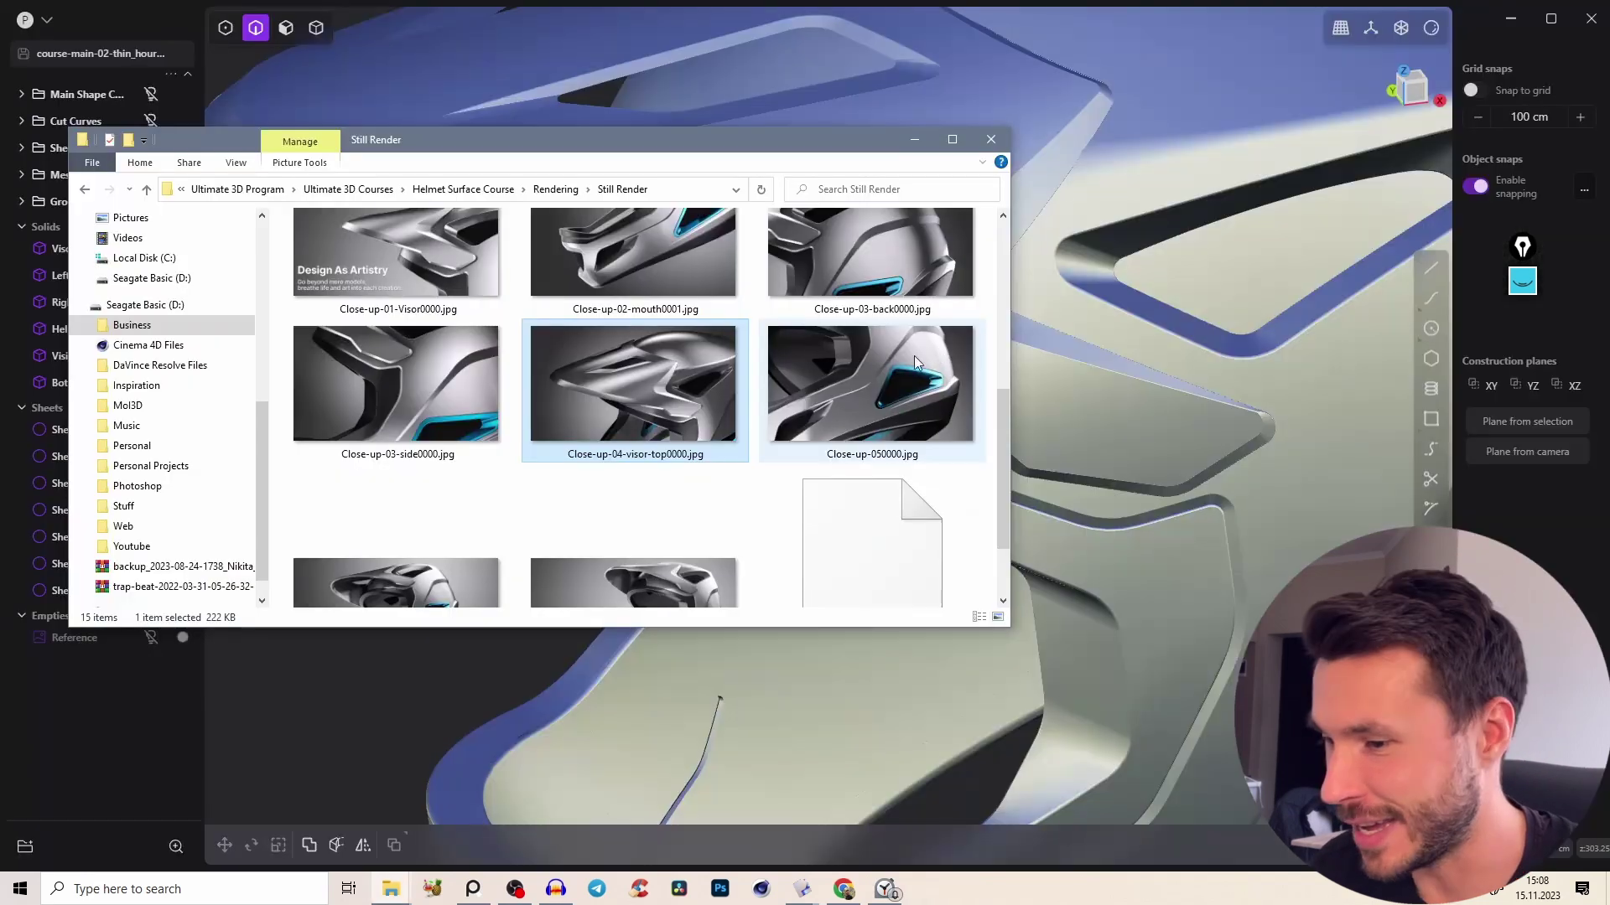
left_click(908, 139)
Look through the Plasticity Surface 3D Modeling Course page in the browser and return to the unsaved sheet model
scroll(914, 382, "down", 10)
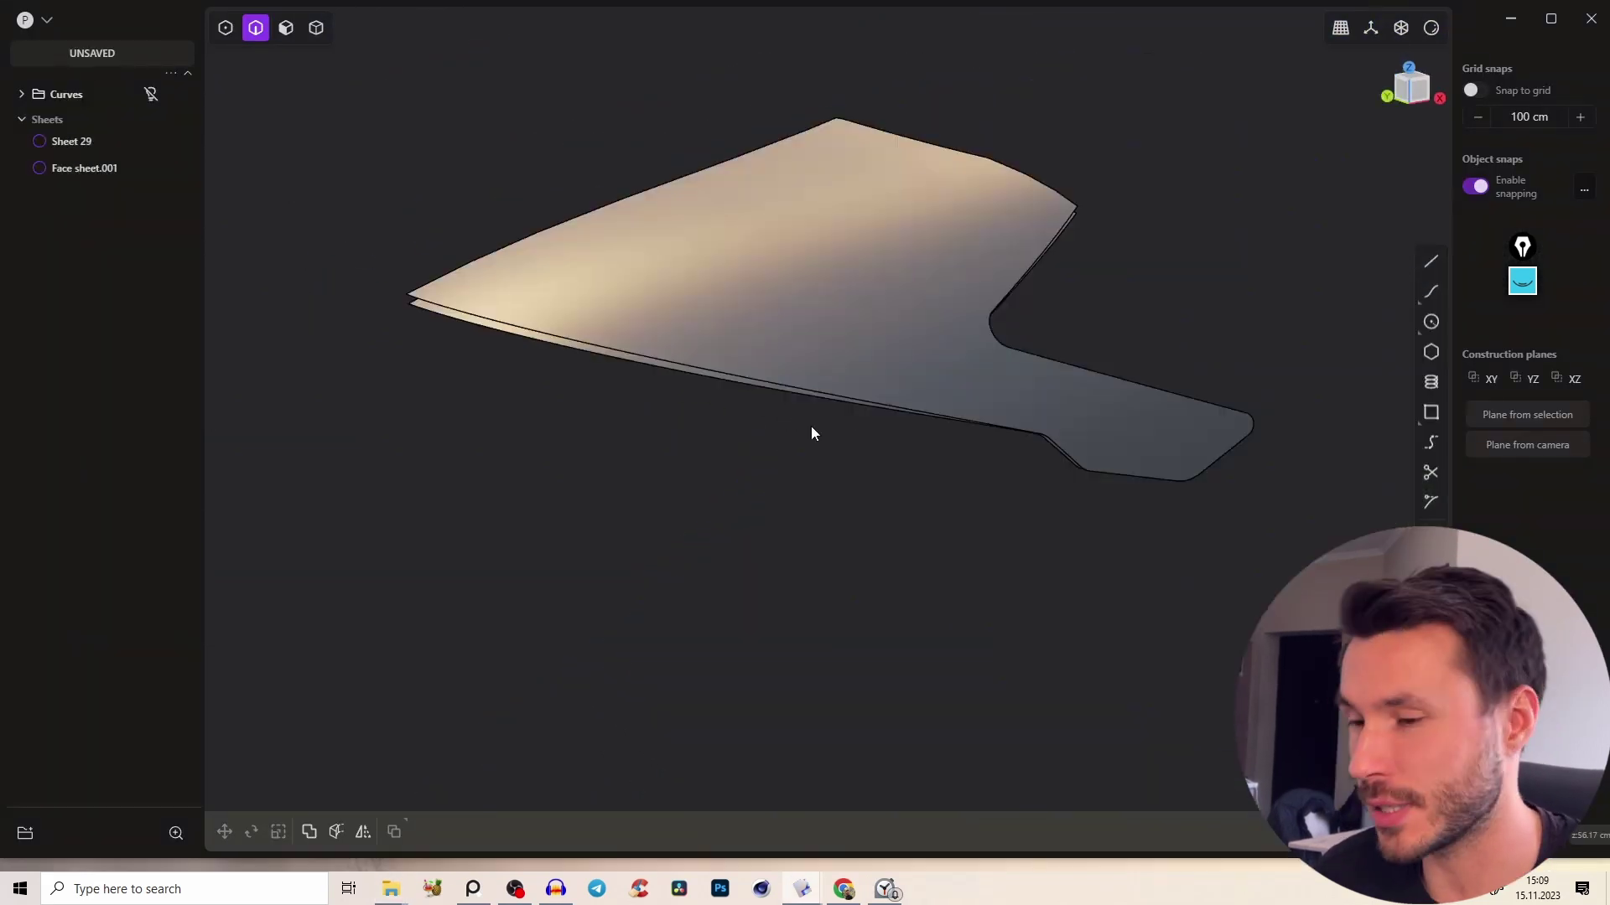
middle_click_drag(812, 431, 800, 331)
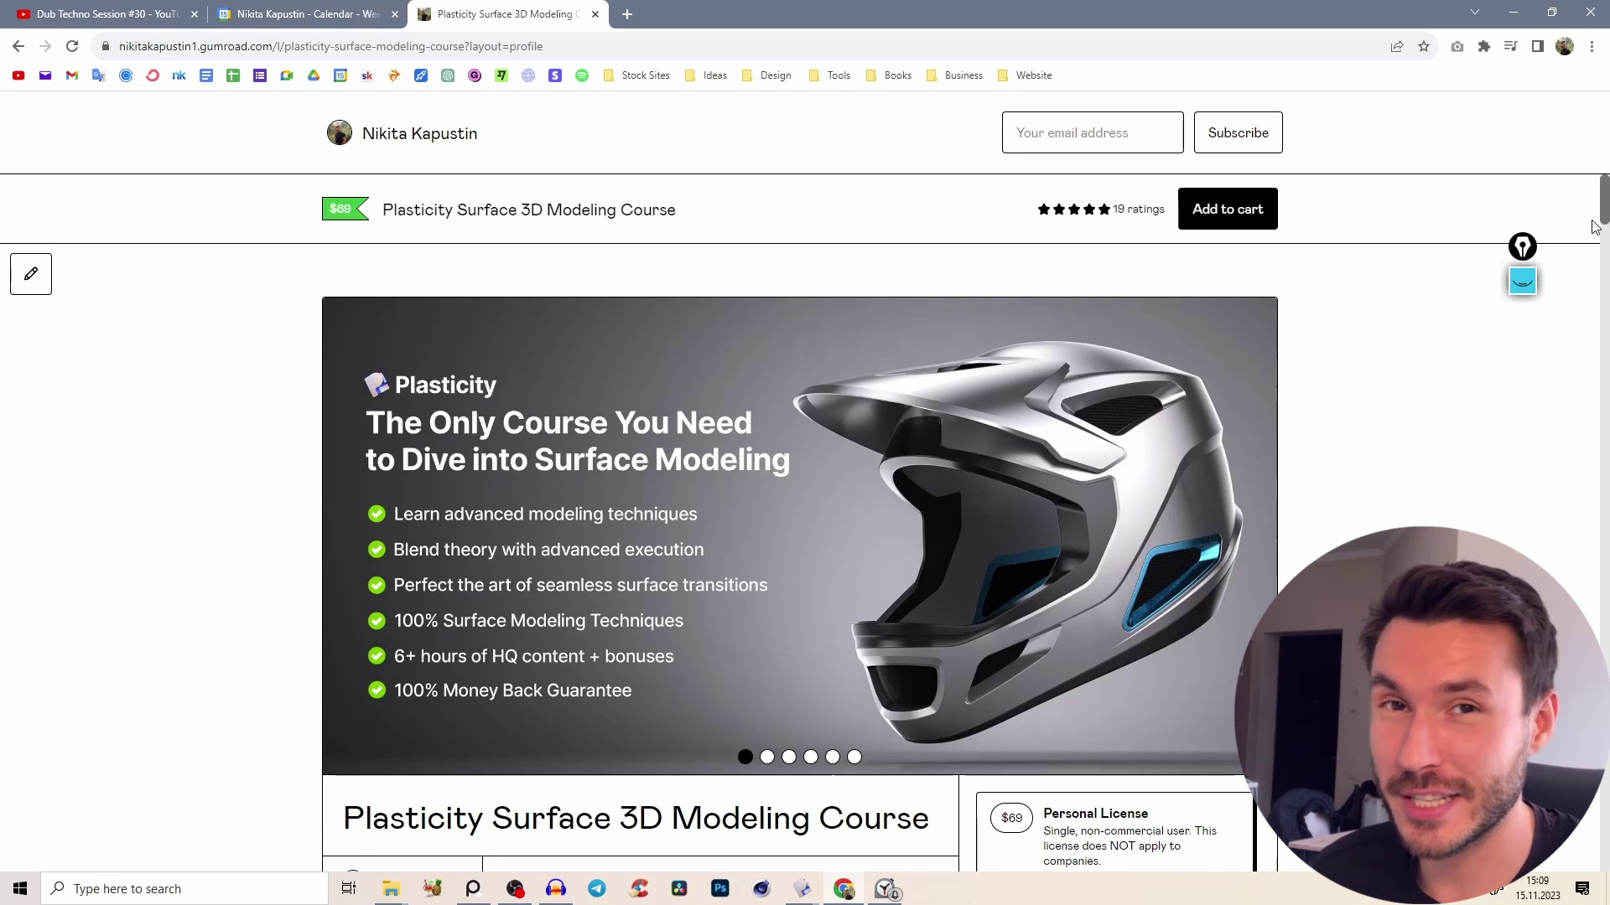
left_click_drag(1603, 213, 1587, 539)
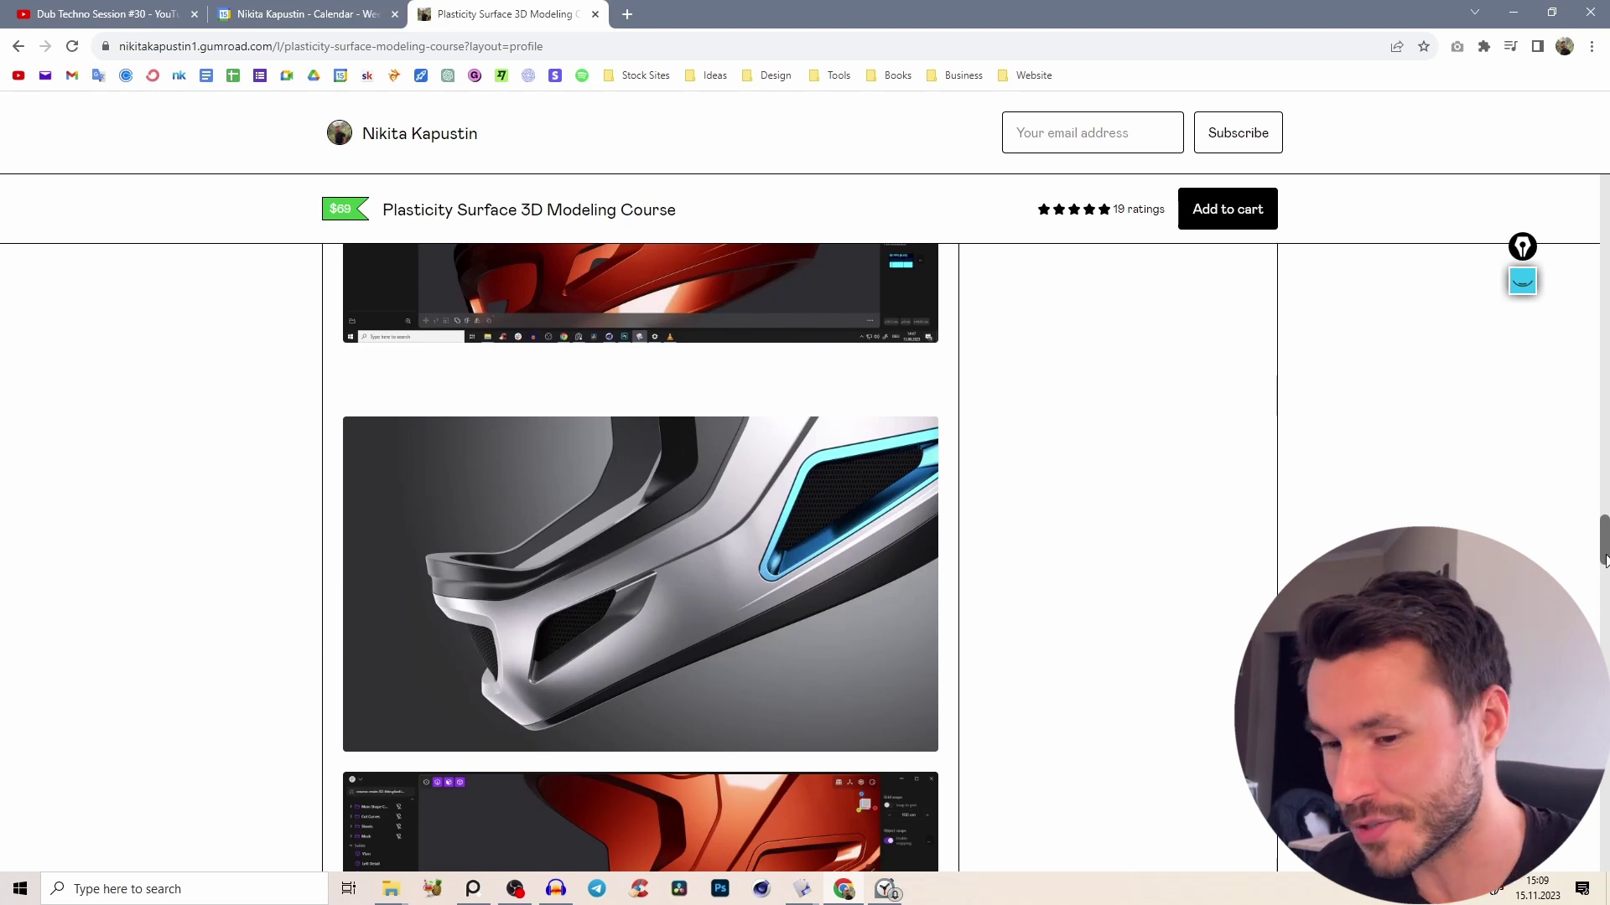
left_click_drag(1605, 555, 1604, 546)
left_click(1512, 12)
Inspect the gap between the two stacked visor sheets from the front and at an angle
middle_click_drag(780, 285, 764, 336)
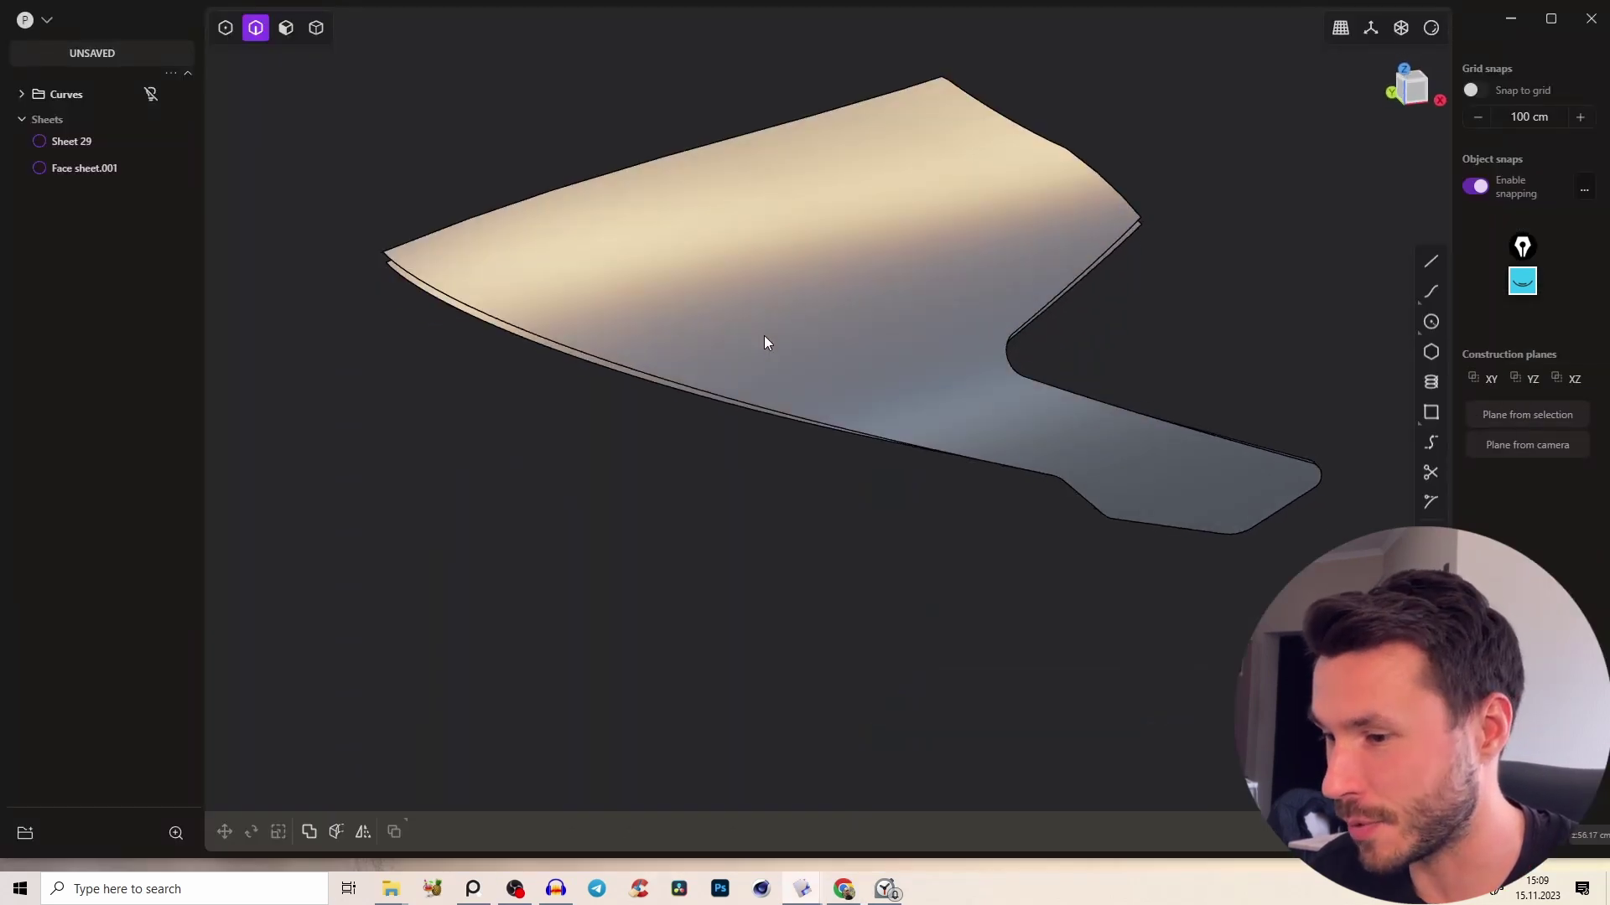
scroll(767, 338, "up", 2)
right_click_drag(908, 345, 863, 346)
left_click(1411, 92)
middle_click_drag(978, 359, 911, 303)
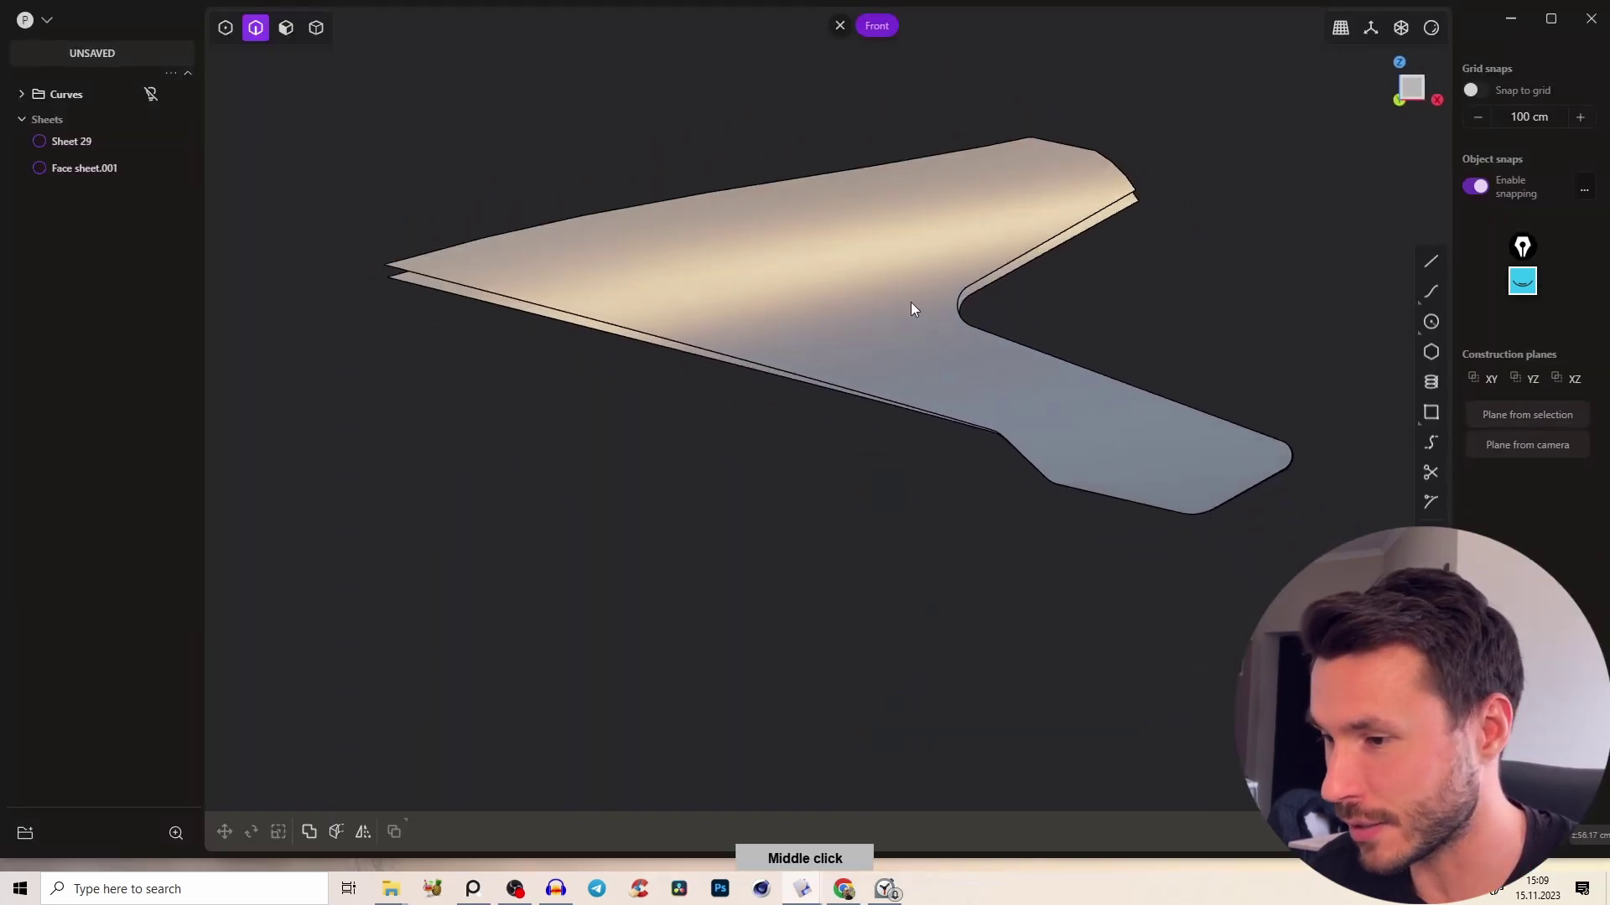
right_click_drag(766, 219, 743, 705)
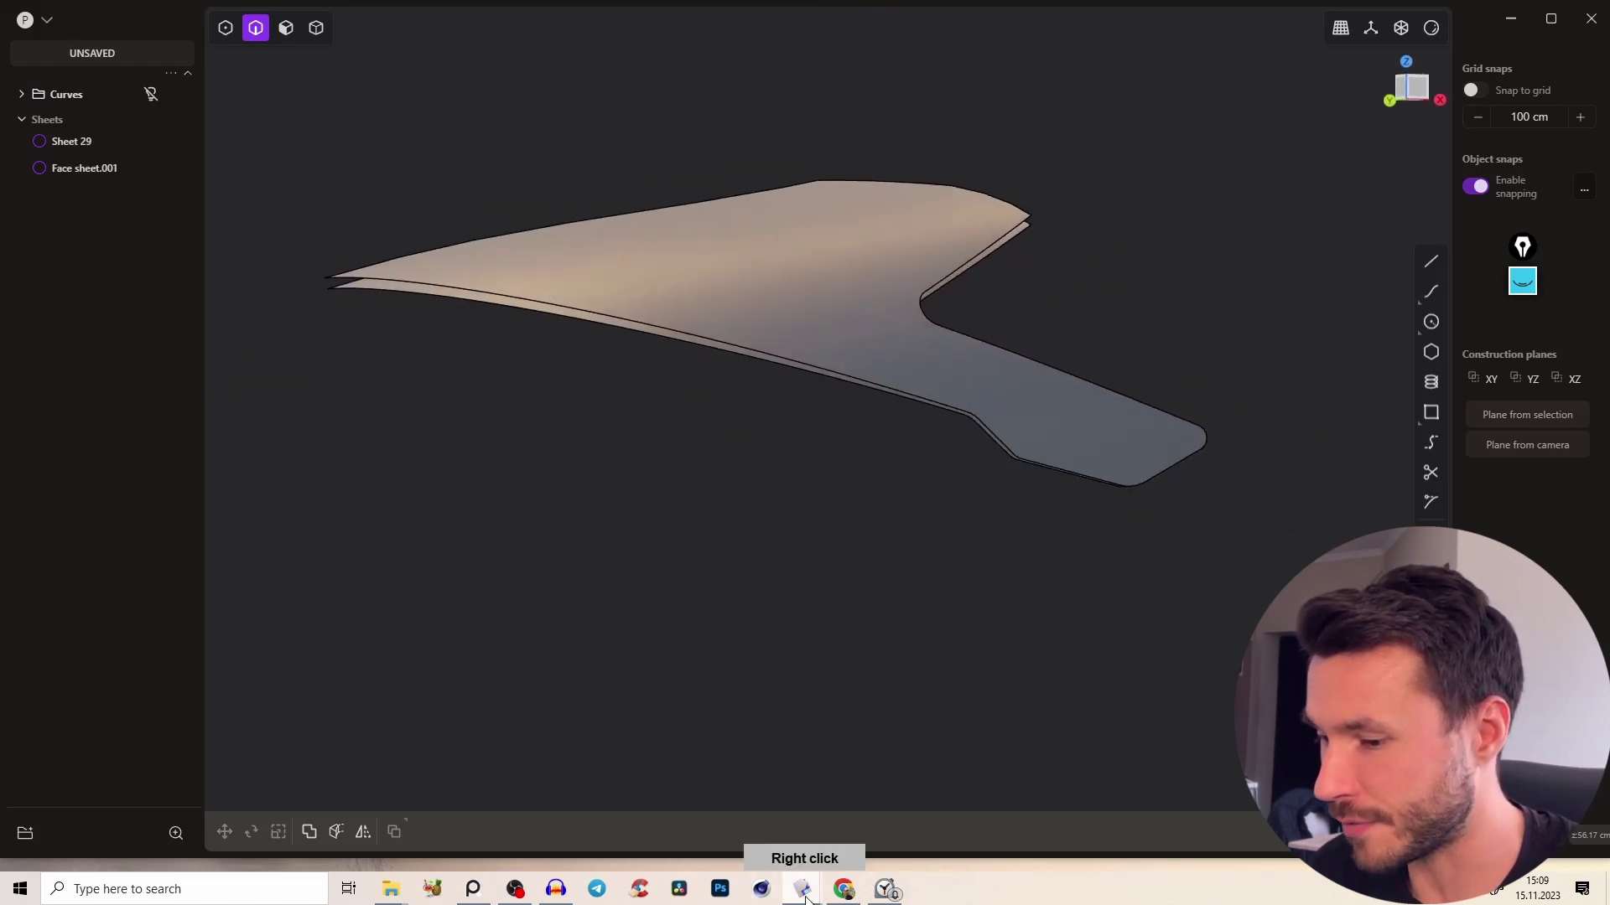
Switch to the finished helmet file and examine the chamfered strip along the visor's front tip and lower edge
mouse_move(805, 899)
left_click(755, 826)
scroll(731, 380, "up", 3)
right_click_drag(731, 379, 695, 242)
key("3")
left_click(638, 382)
left_click(693, 290)
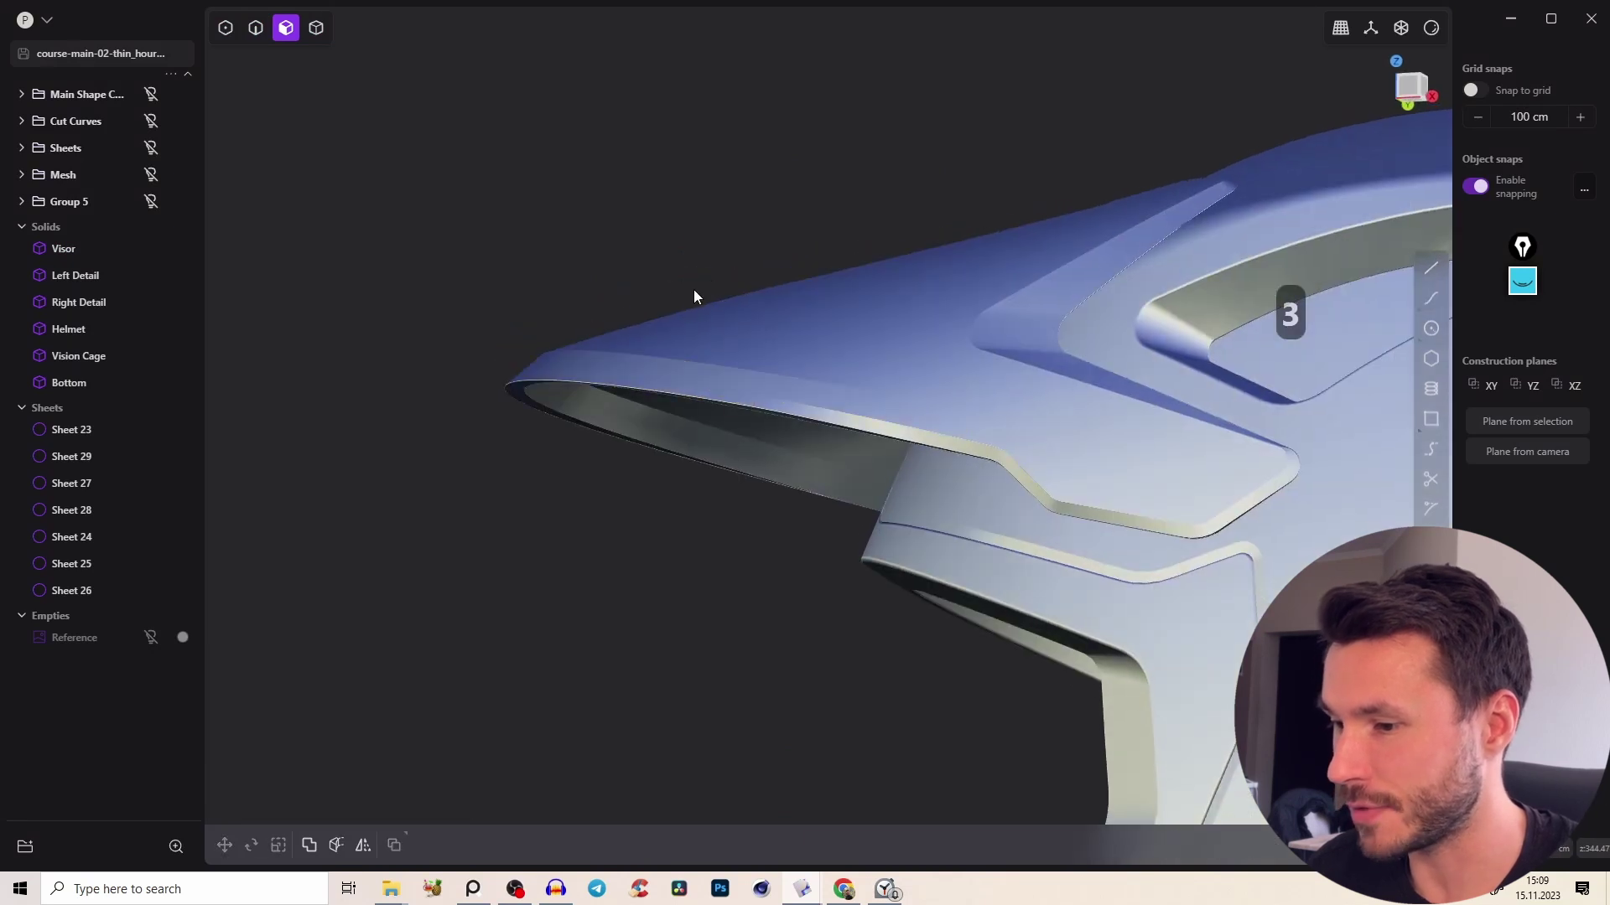
right_click_drag(692, 296, 688, 390)
key("2")
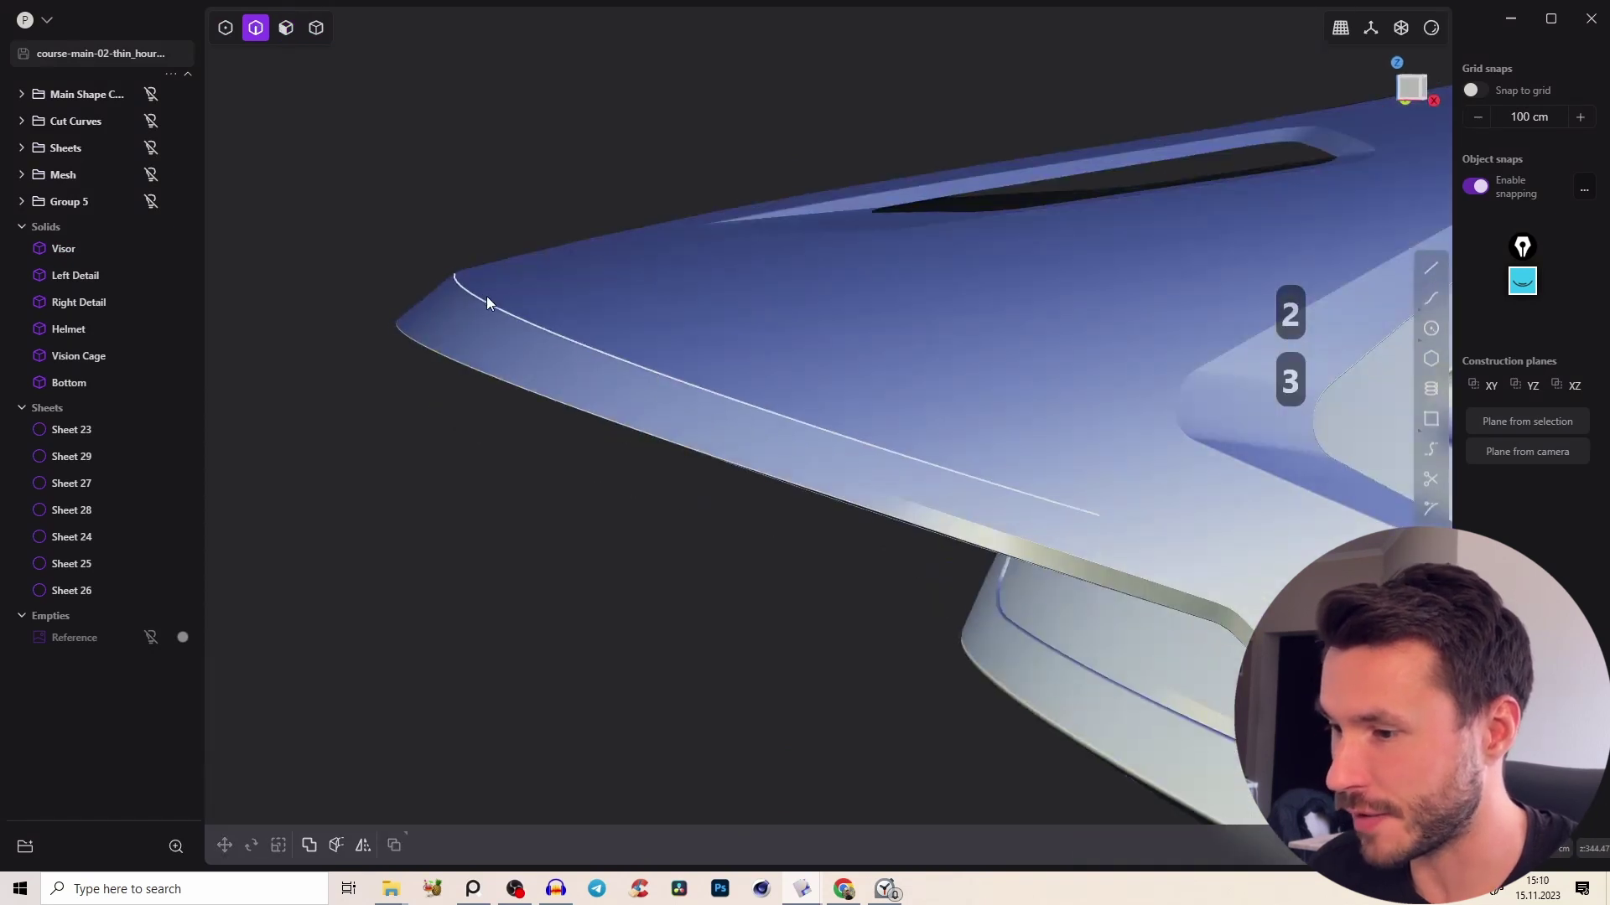
right_click_drag(982, 347, 1009, 343)
middle_click_drag(1006, 346, 705, 173)
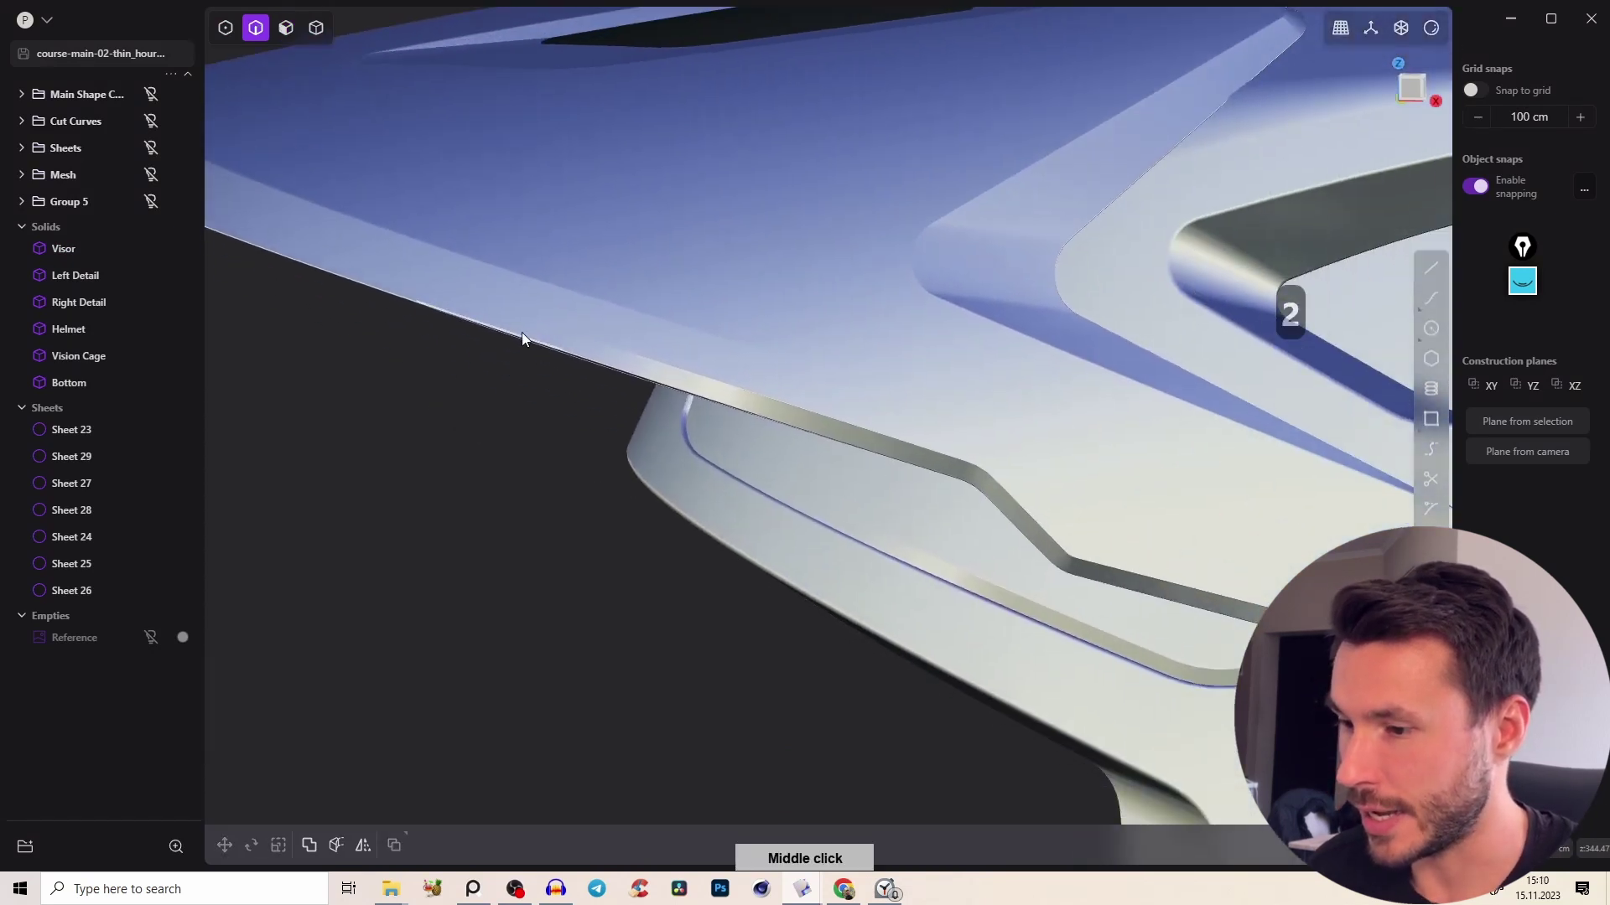
Select the narrow chamfer face along the visor's lower edge to check its extent, and clear the selection
key("3")
left_click(549, 312)
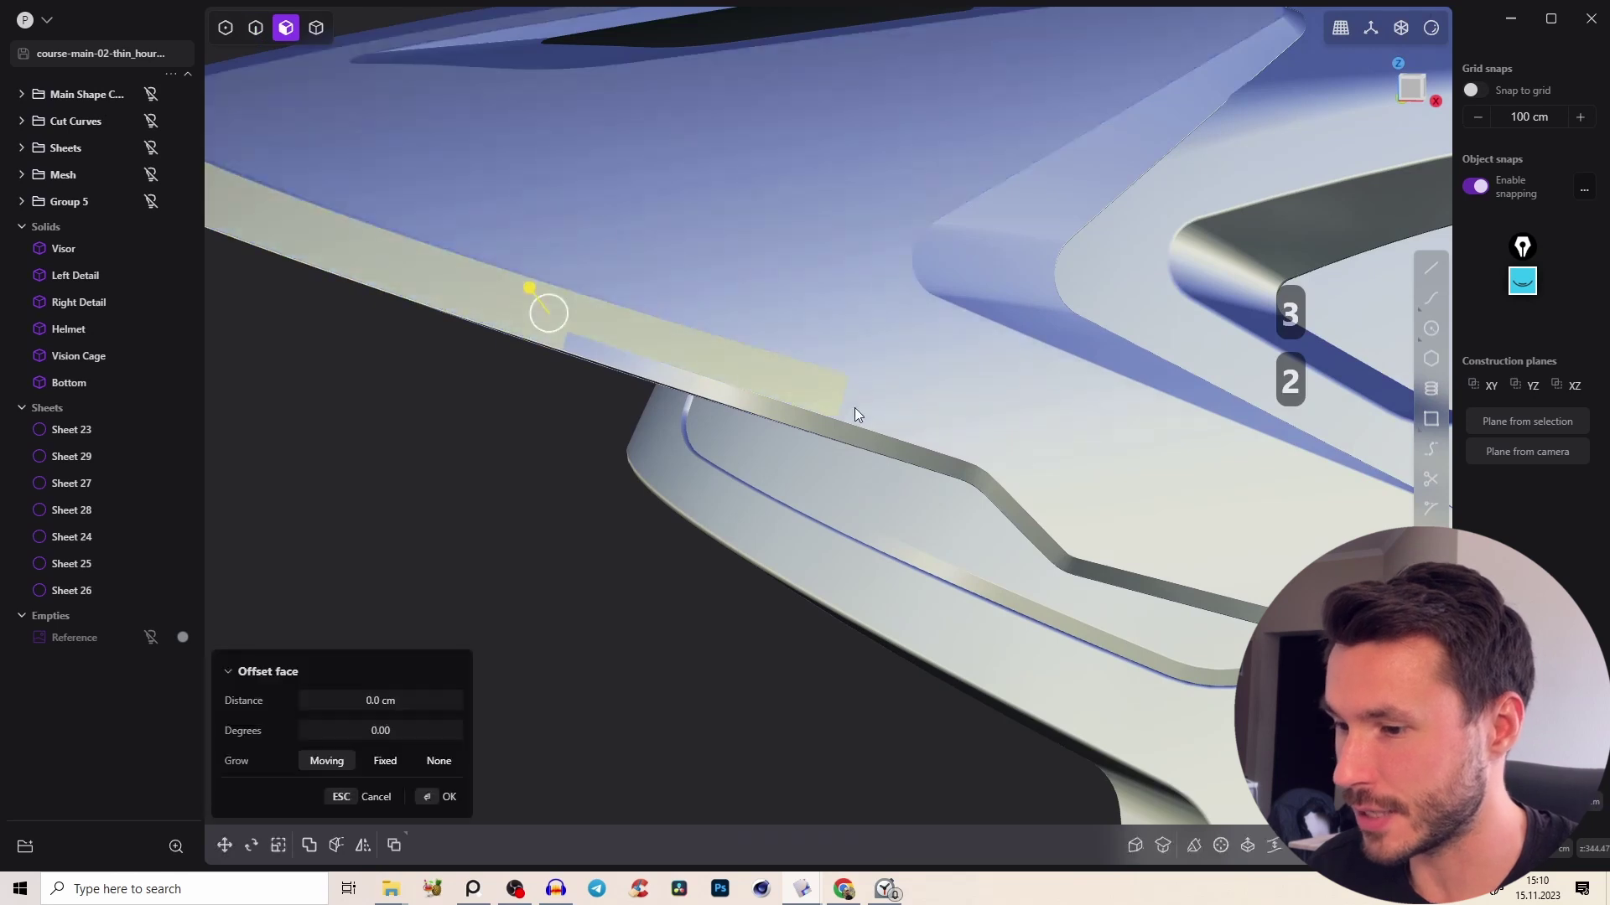
left_click(913, 380)
left_click(618, 617)
key("2")
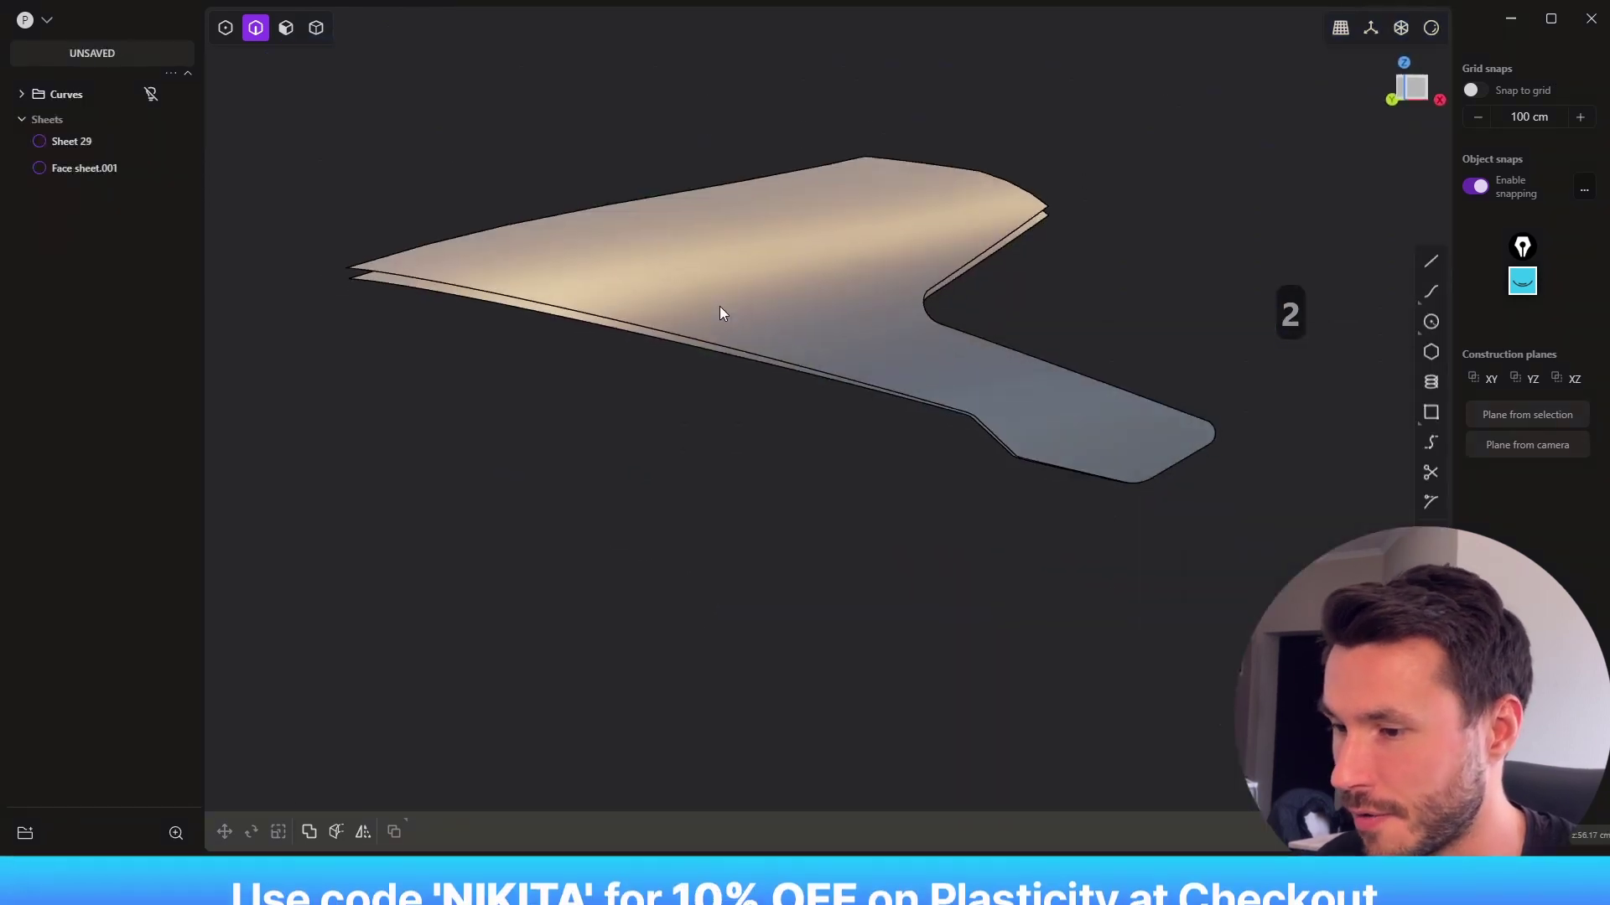
In the unsaved sheet file, show the Curves group in front view and select the upper L-shaped cutting curve
left_click(1417, 74)
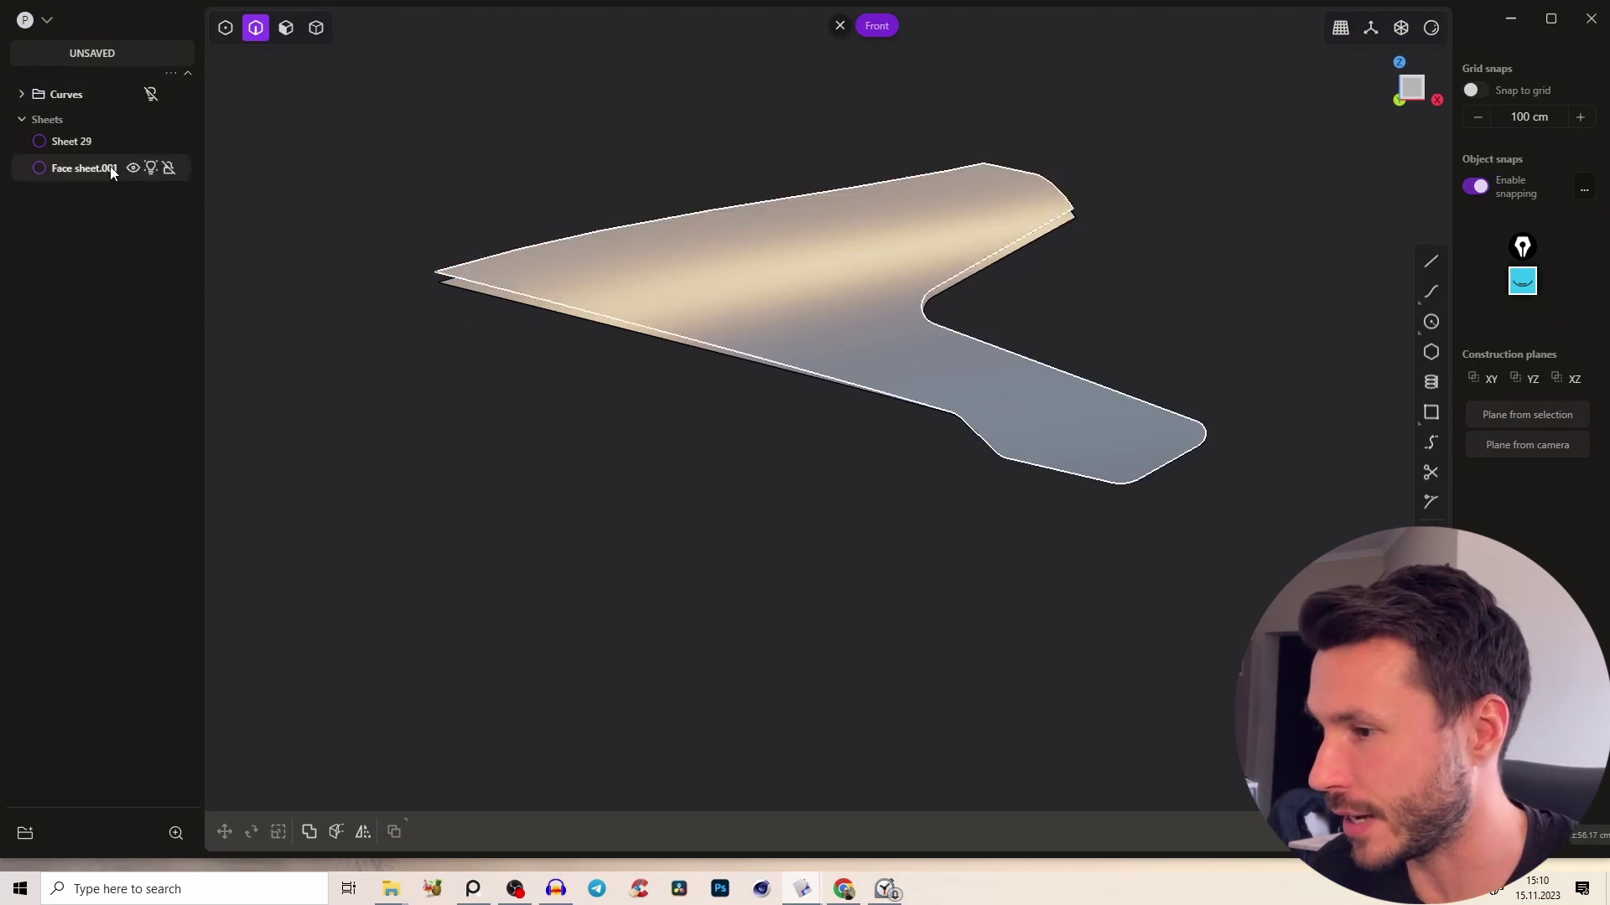
left_click(153, 97)
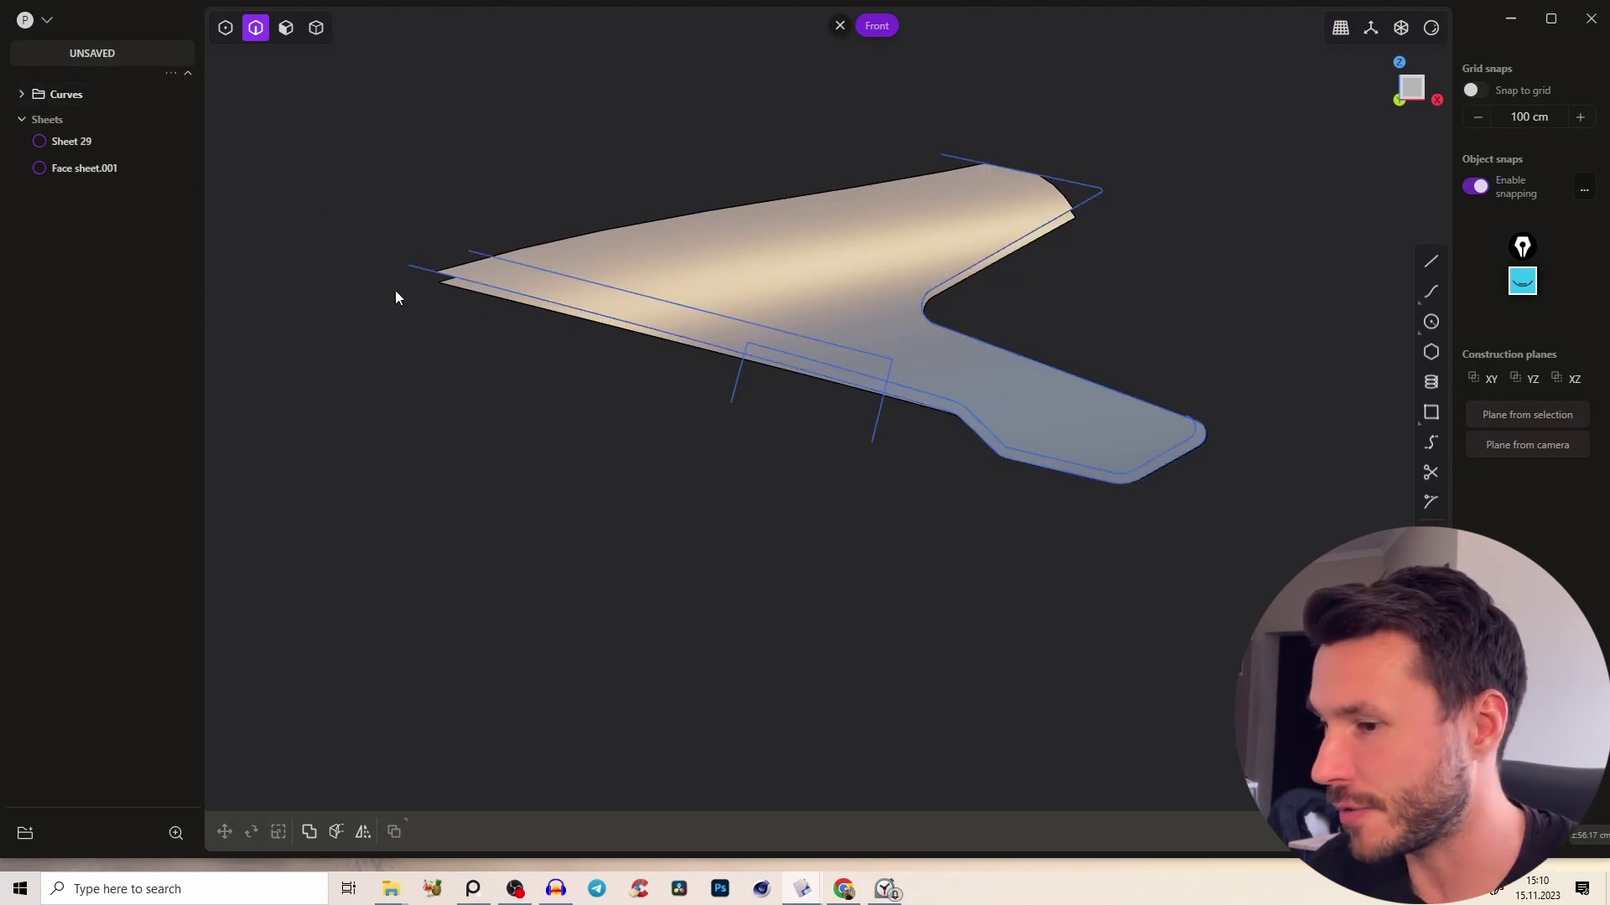
scroll(652, 322, "up", 3)
right_click_drag(652, 322, 647, 334)
key("2")
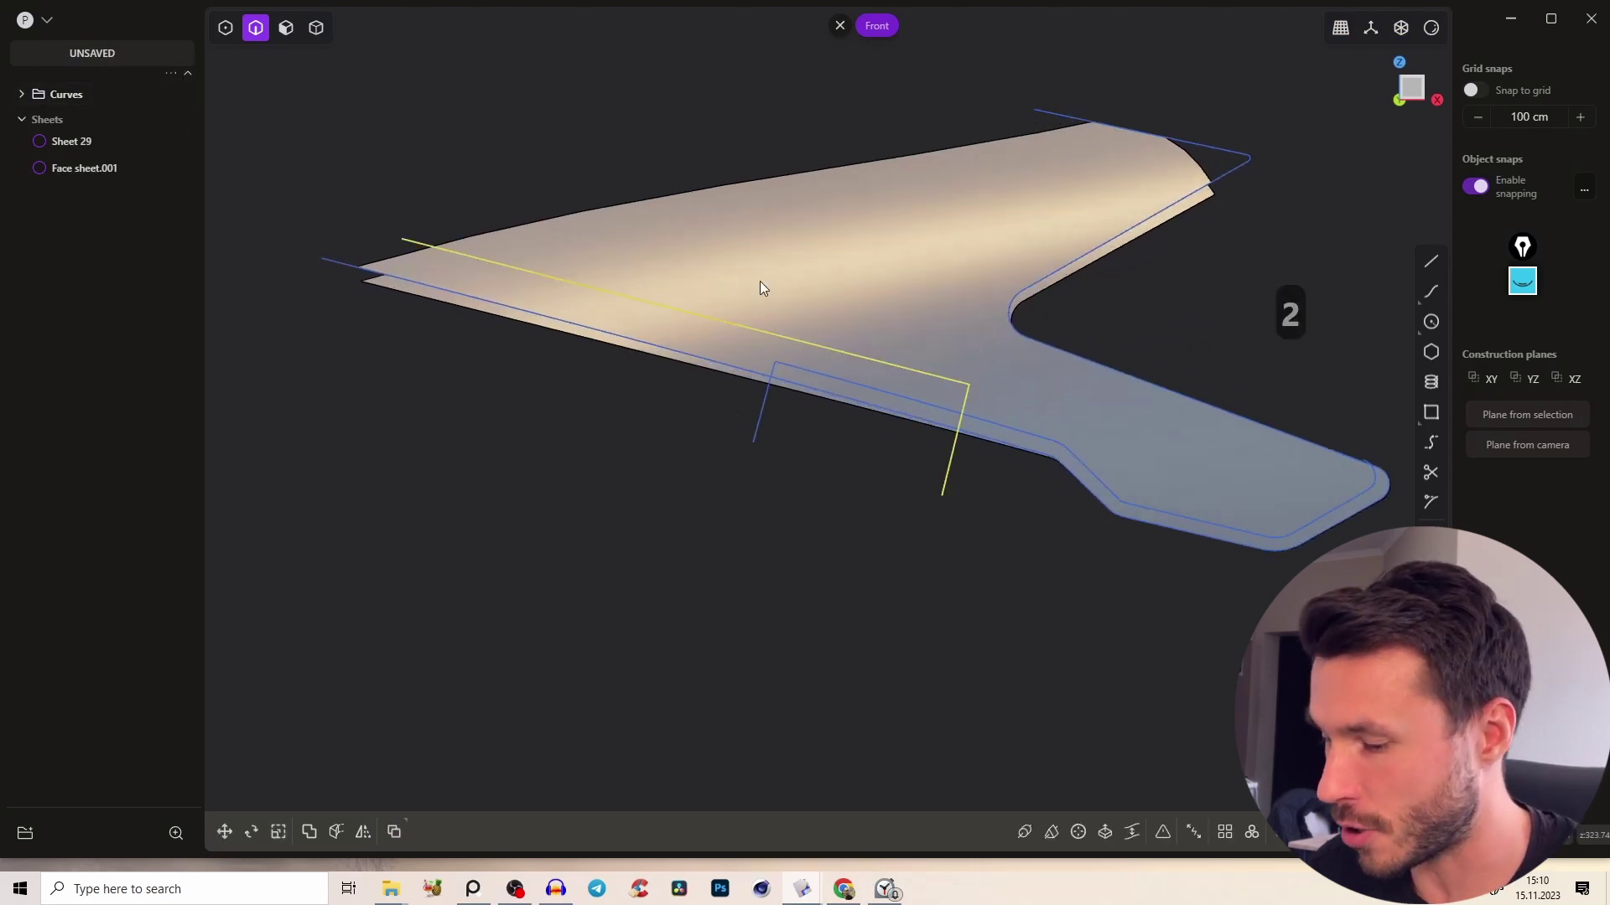
key("c")
key("c")
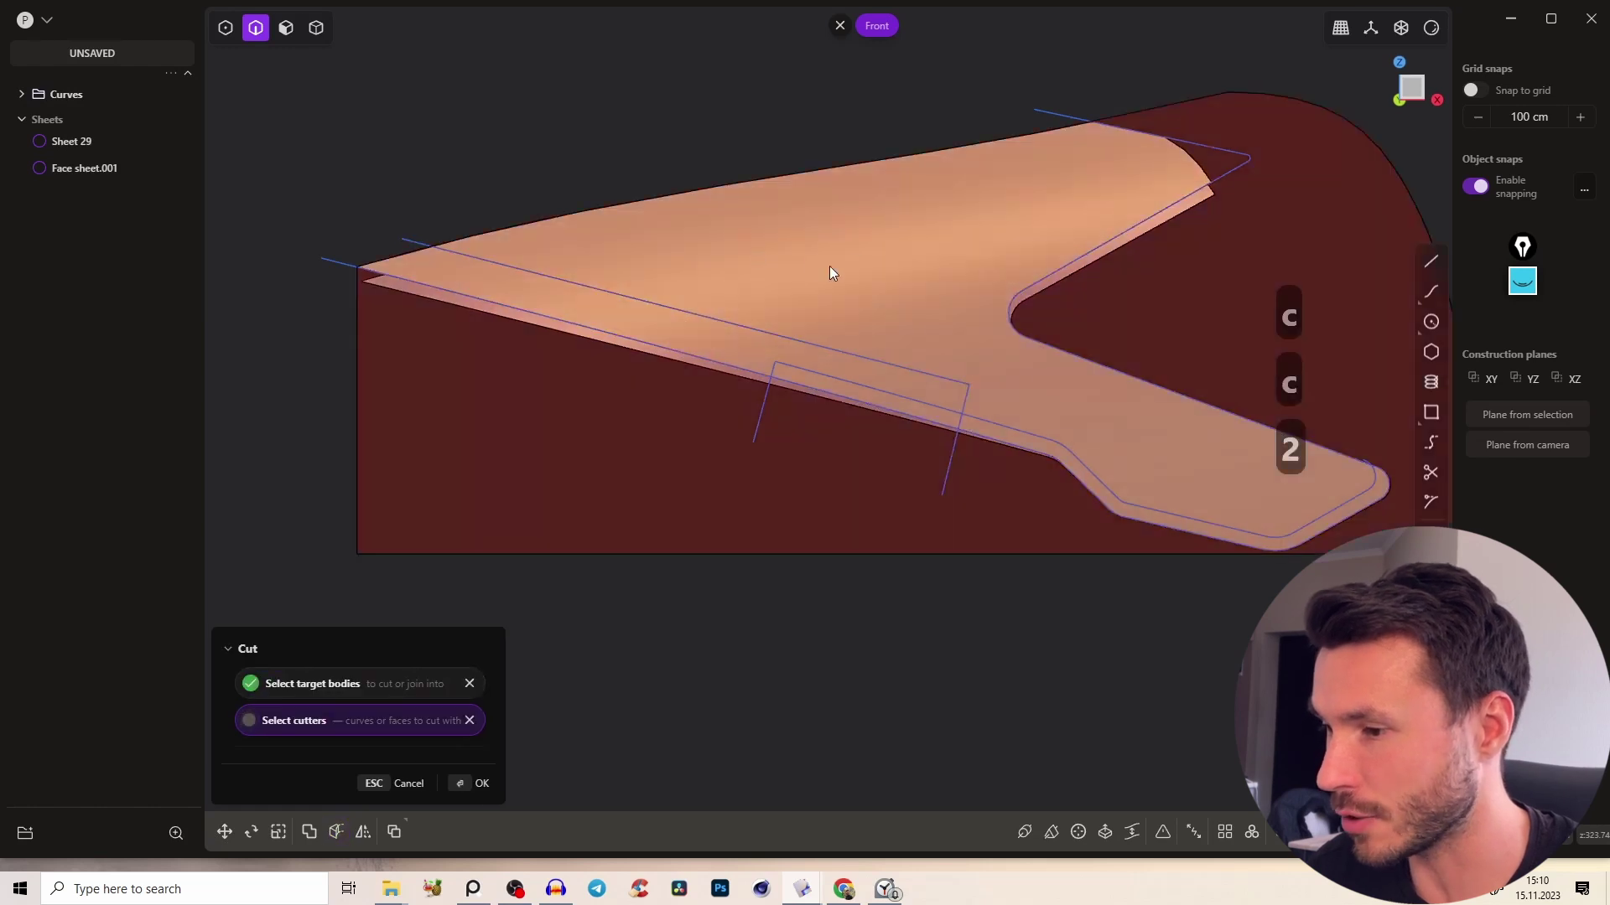
right_click(813, 271)
key("Escape")
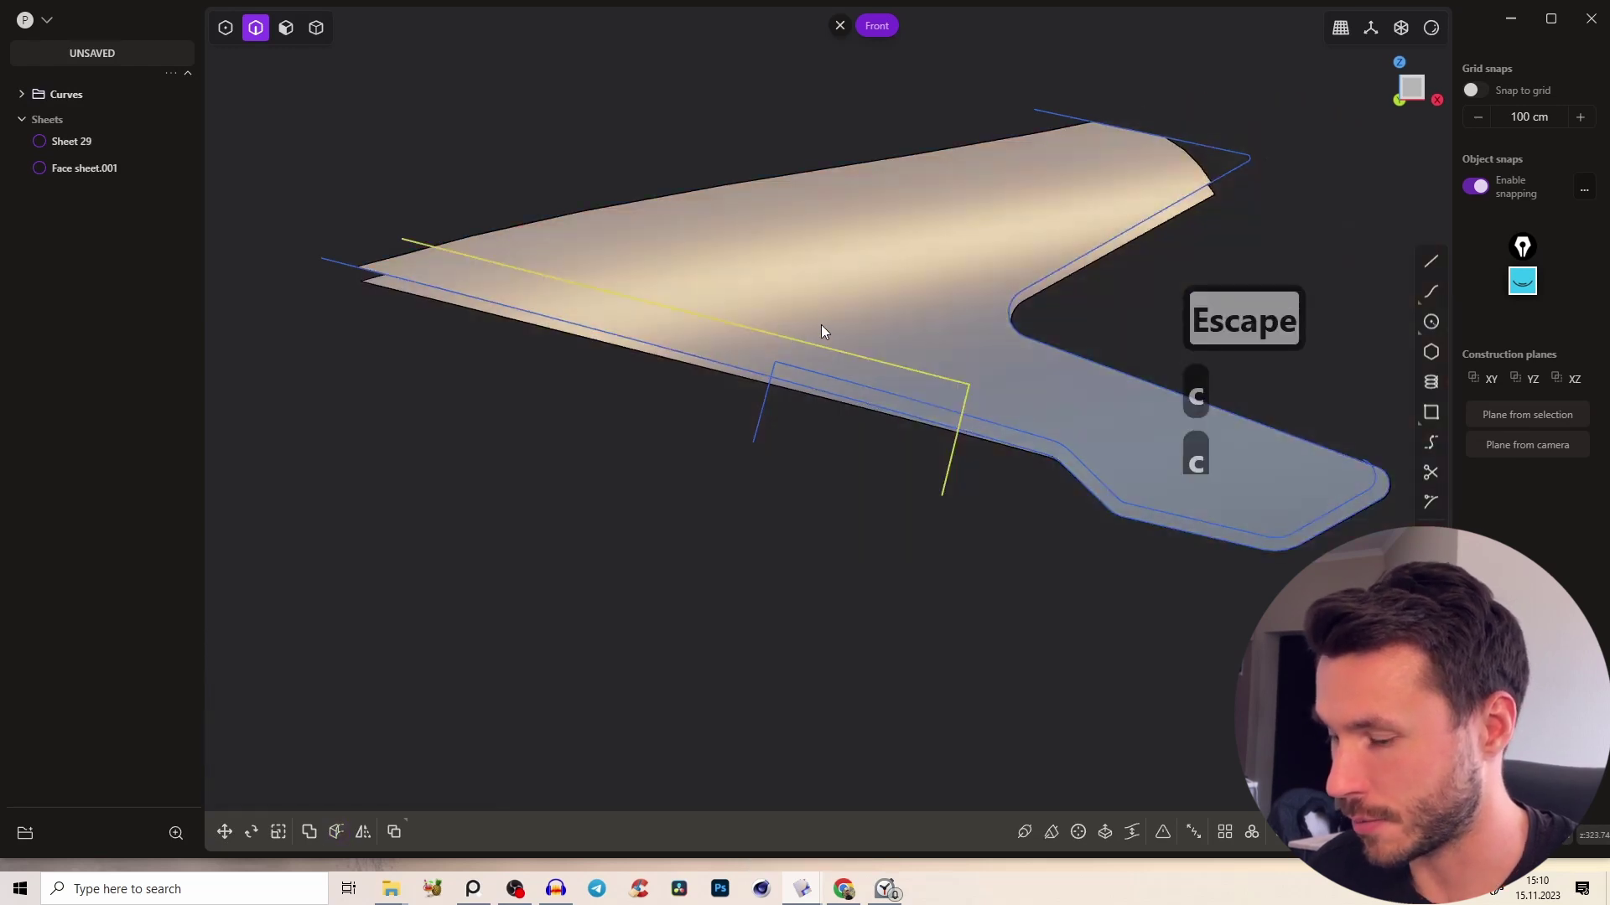
Cut both visor sheets with the upper L-shaped curve along their lower front edge
key("c")
right_click(811, 317)
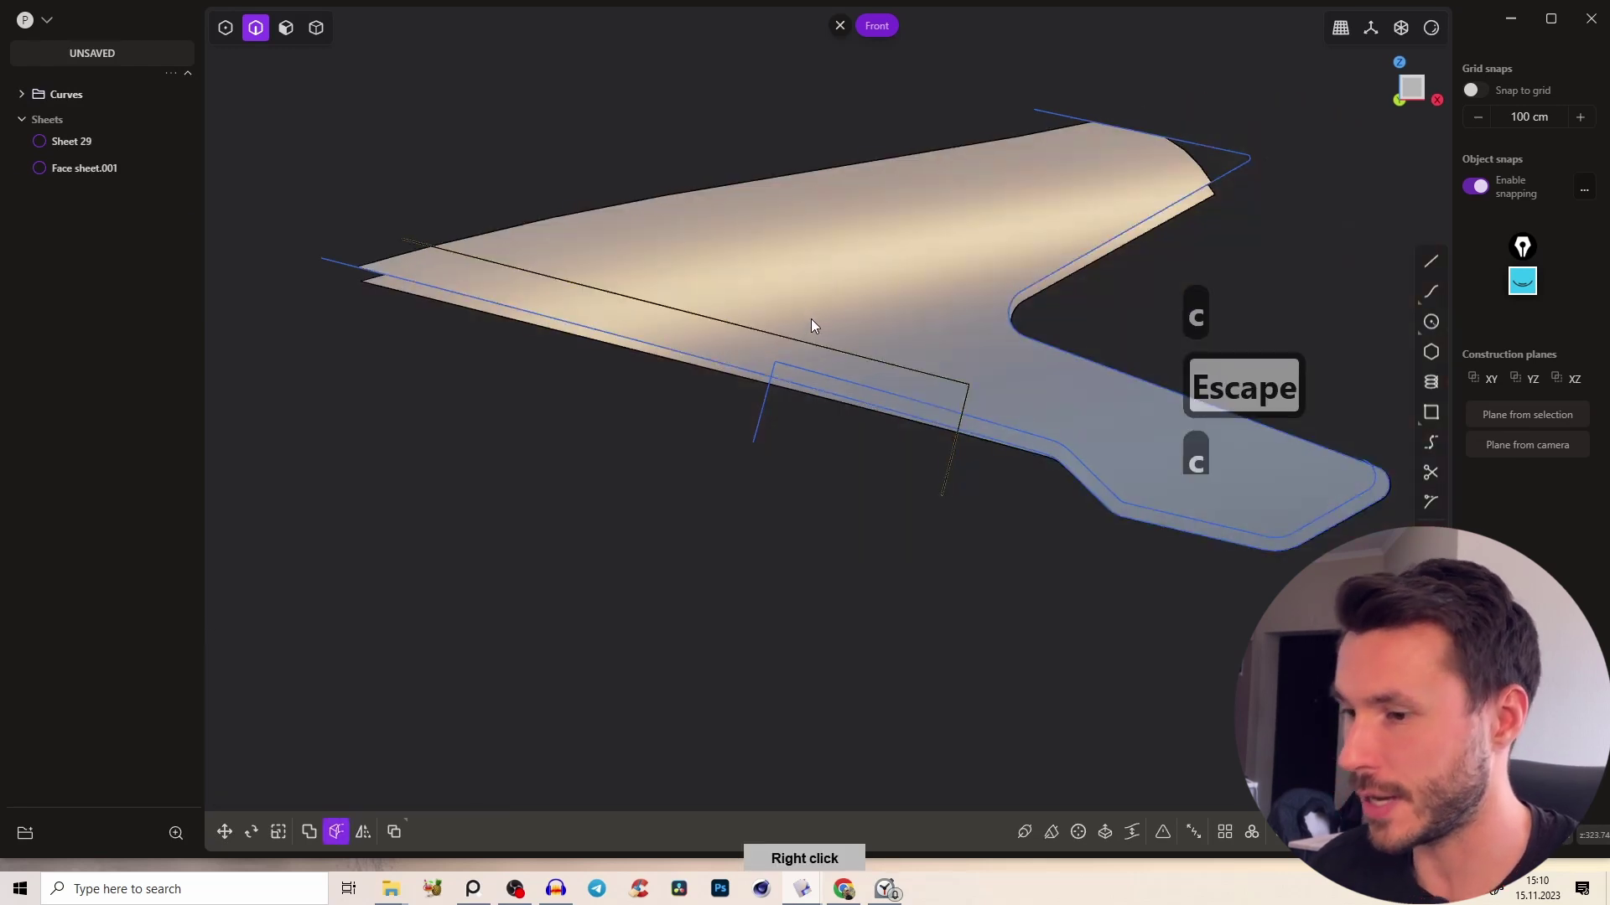
left_click(538, 282)
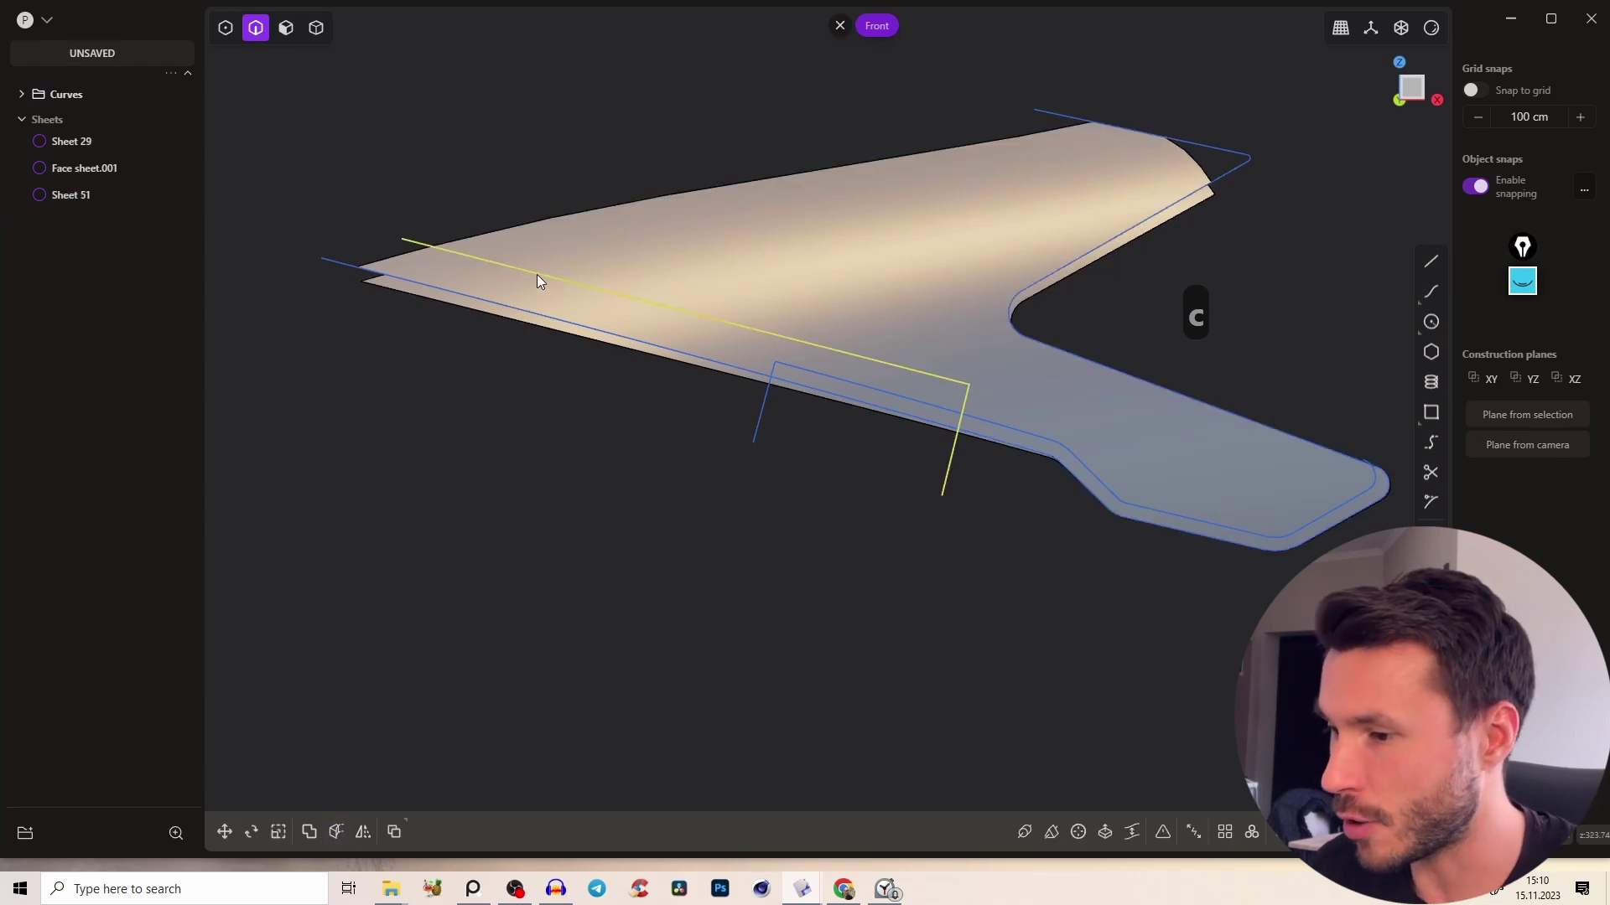
key("c")
left_click(459, 300)
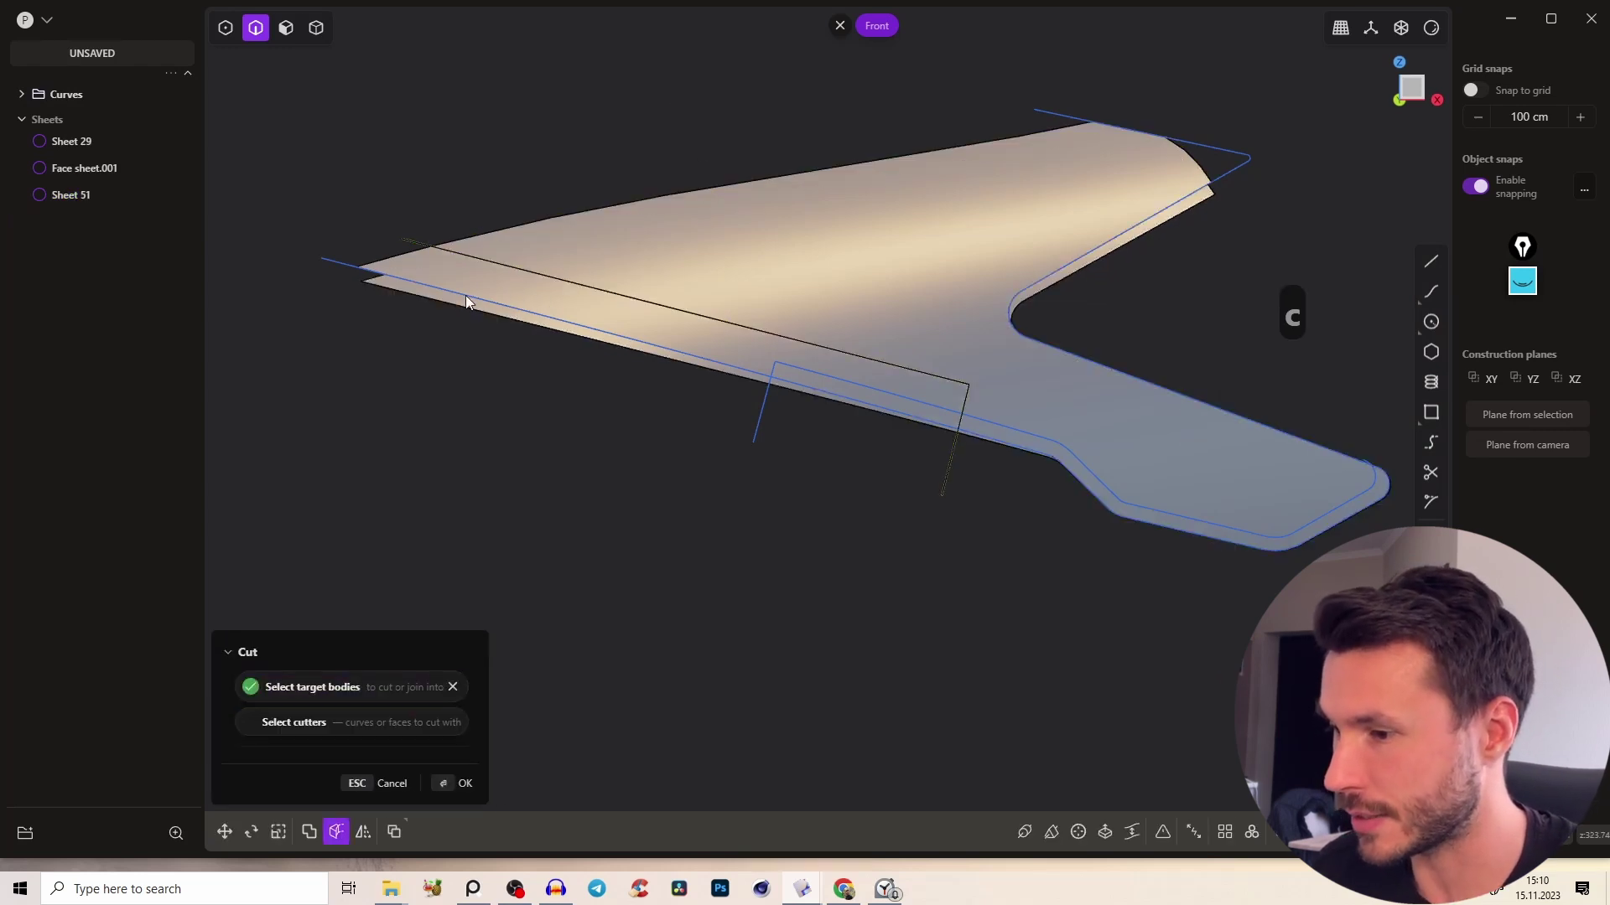
right_click(475, 144)
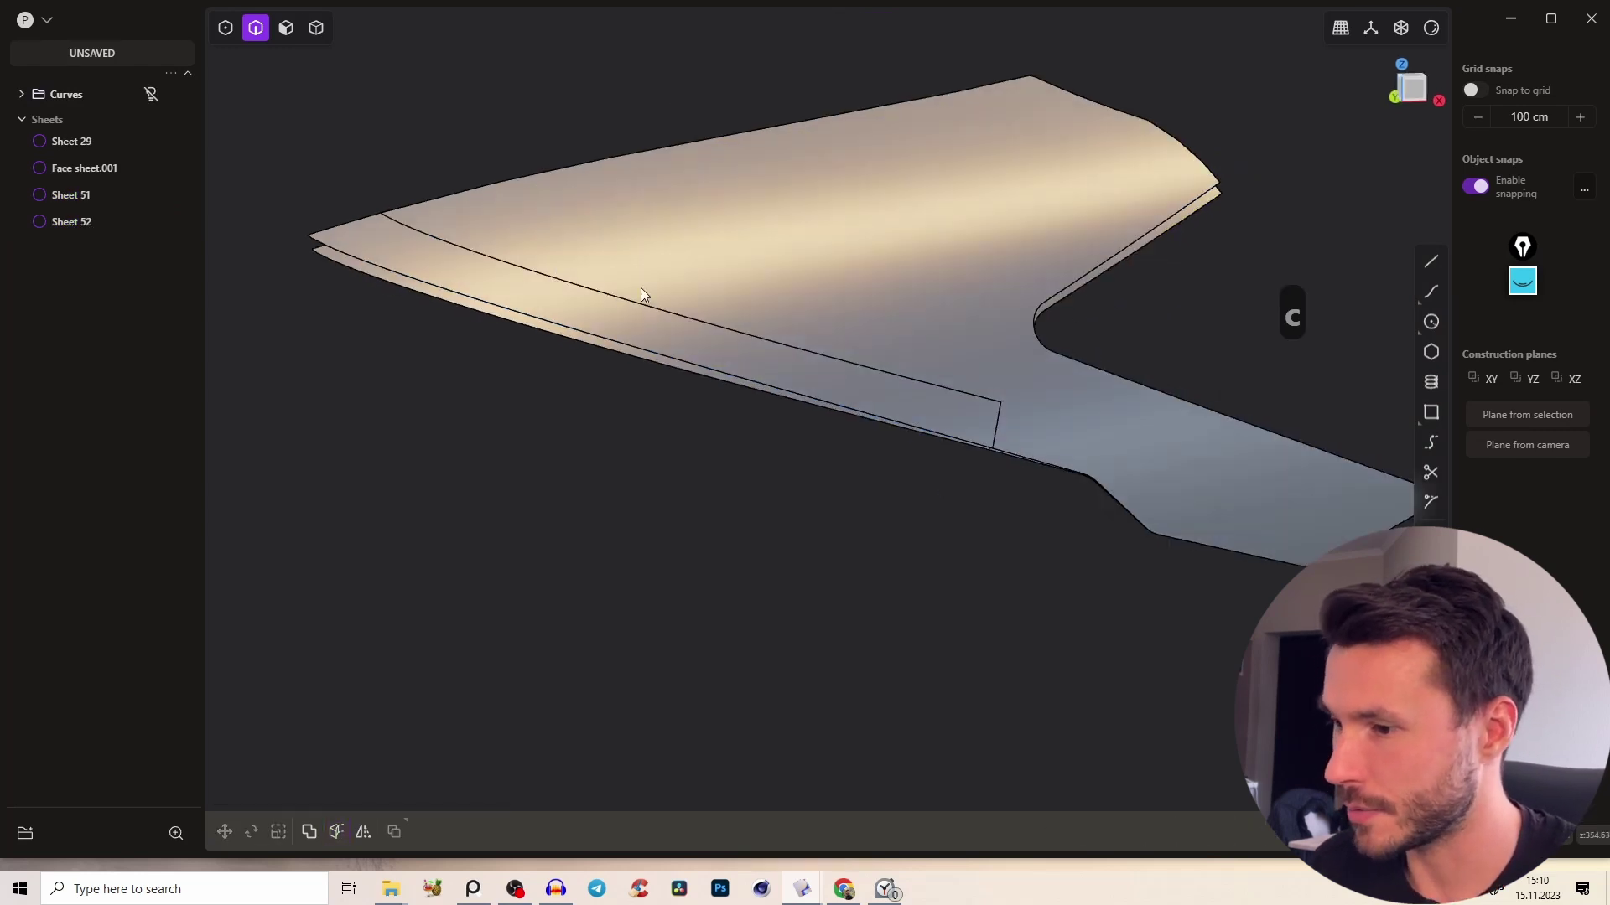
Delete the cut-off strips along the lower front edge of both visor sheets
key("Tab")
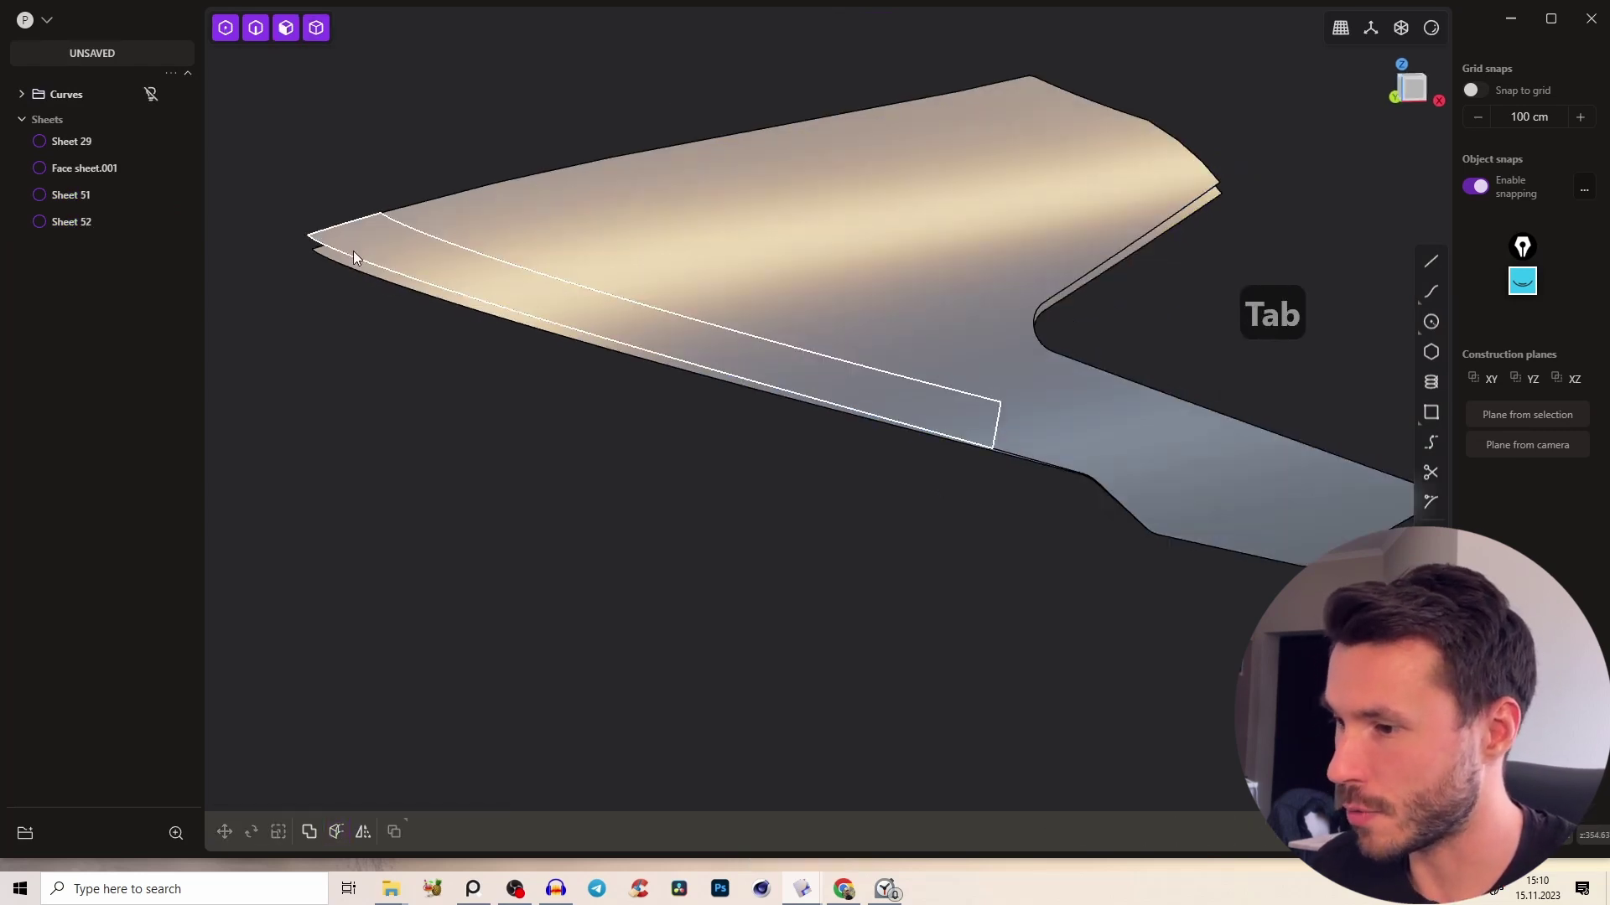
left_click(354, 250)
left_click(395, 285, "shift")
key("x")
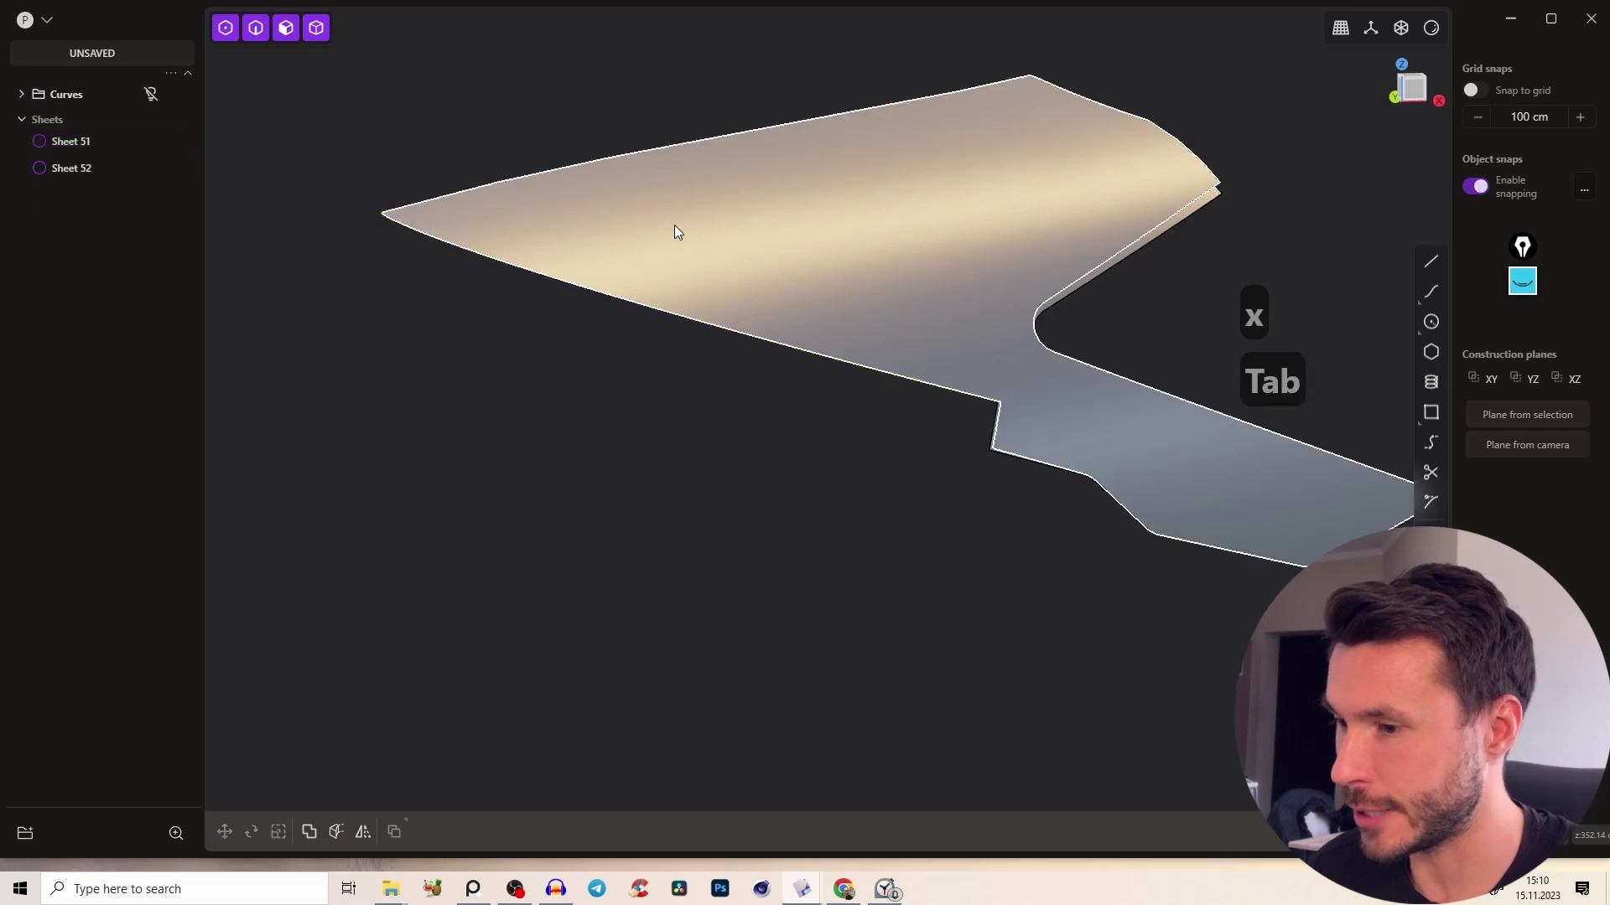
middle_click_drag(676, 230, 671, 167)
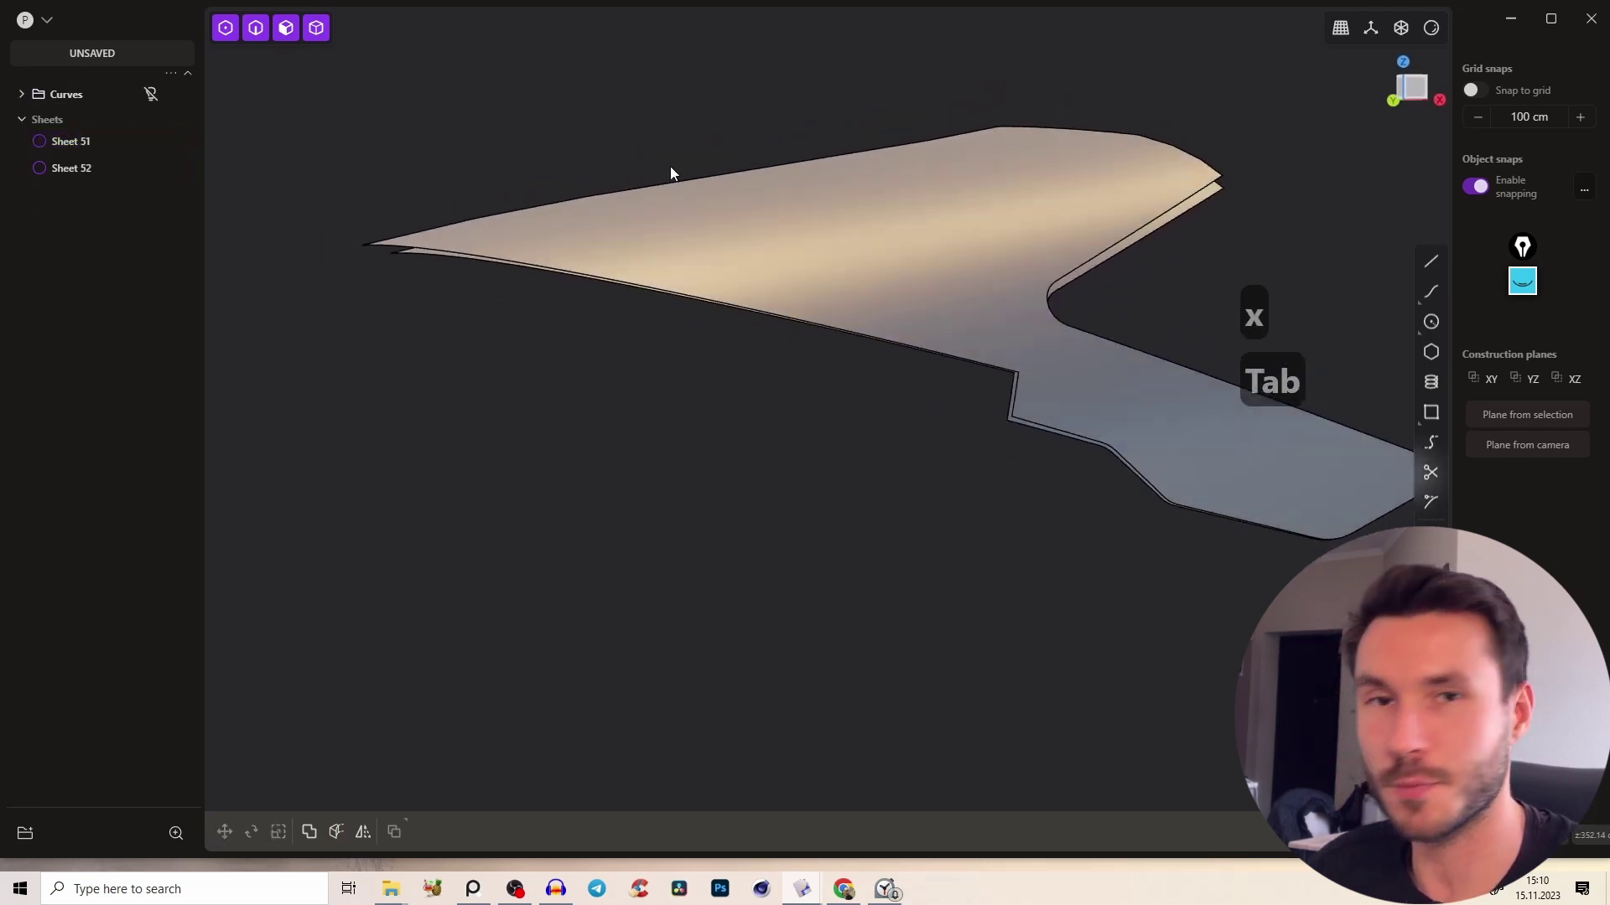
Check the visor's pointed front tip in the finished helmet file and return to the unsaved sheet file
left_click_drag(576, 856, 605, 869)
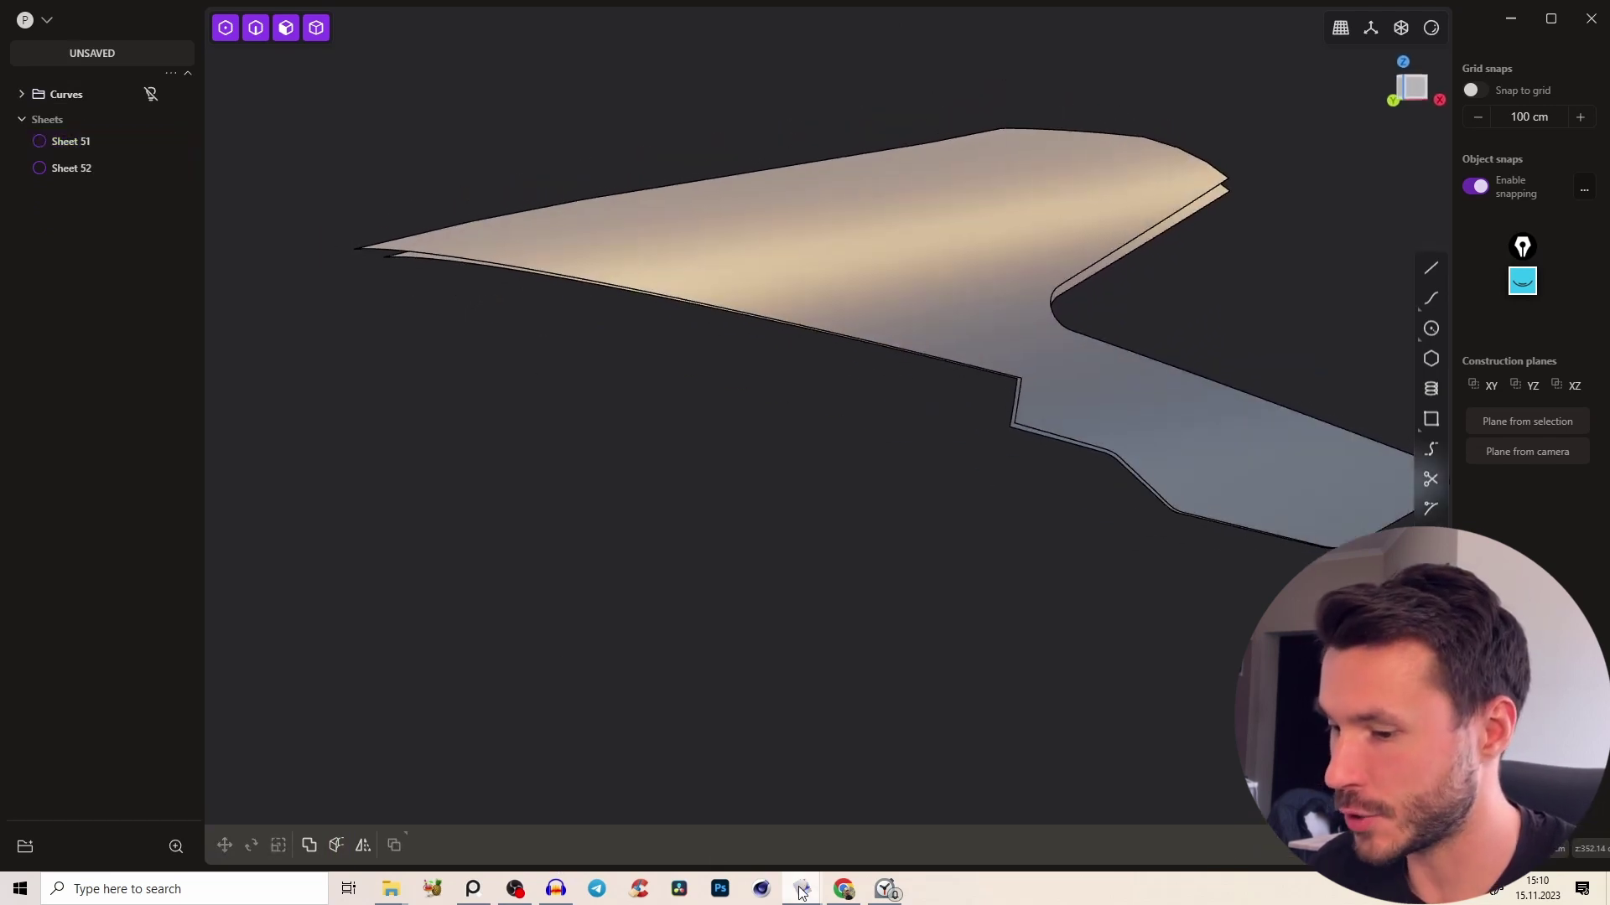
mouse_move(801, 891)
left_click(734, 818)
middle_click_drag(761, 533, 1024, 150)
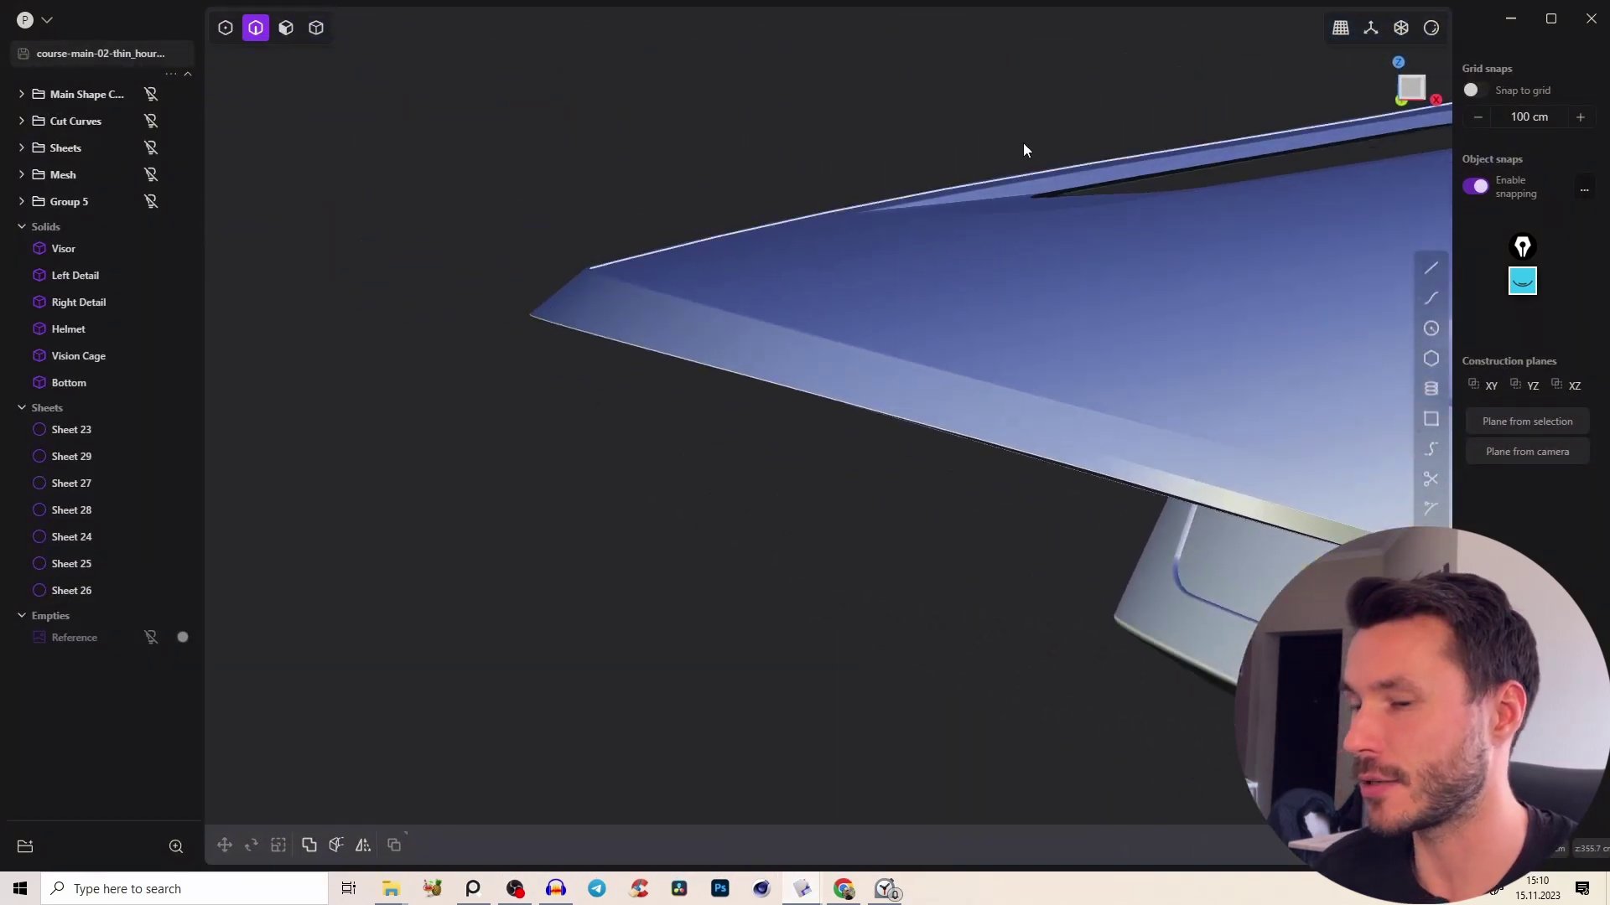
left_click(1510, 18)
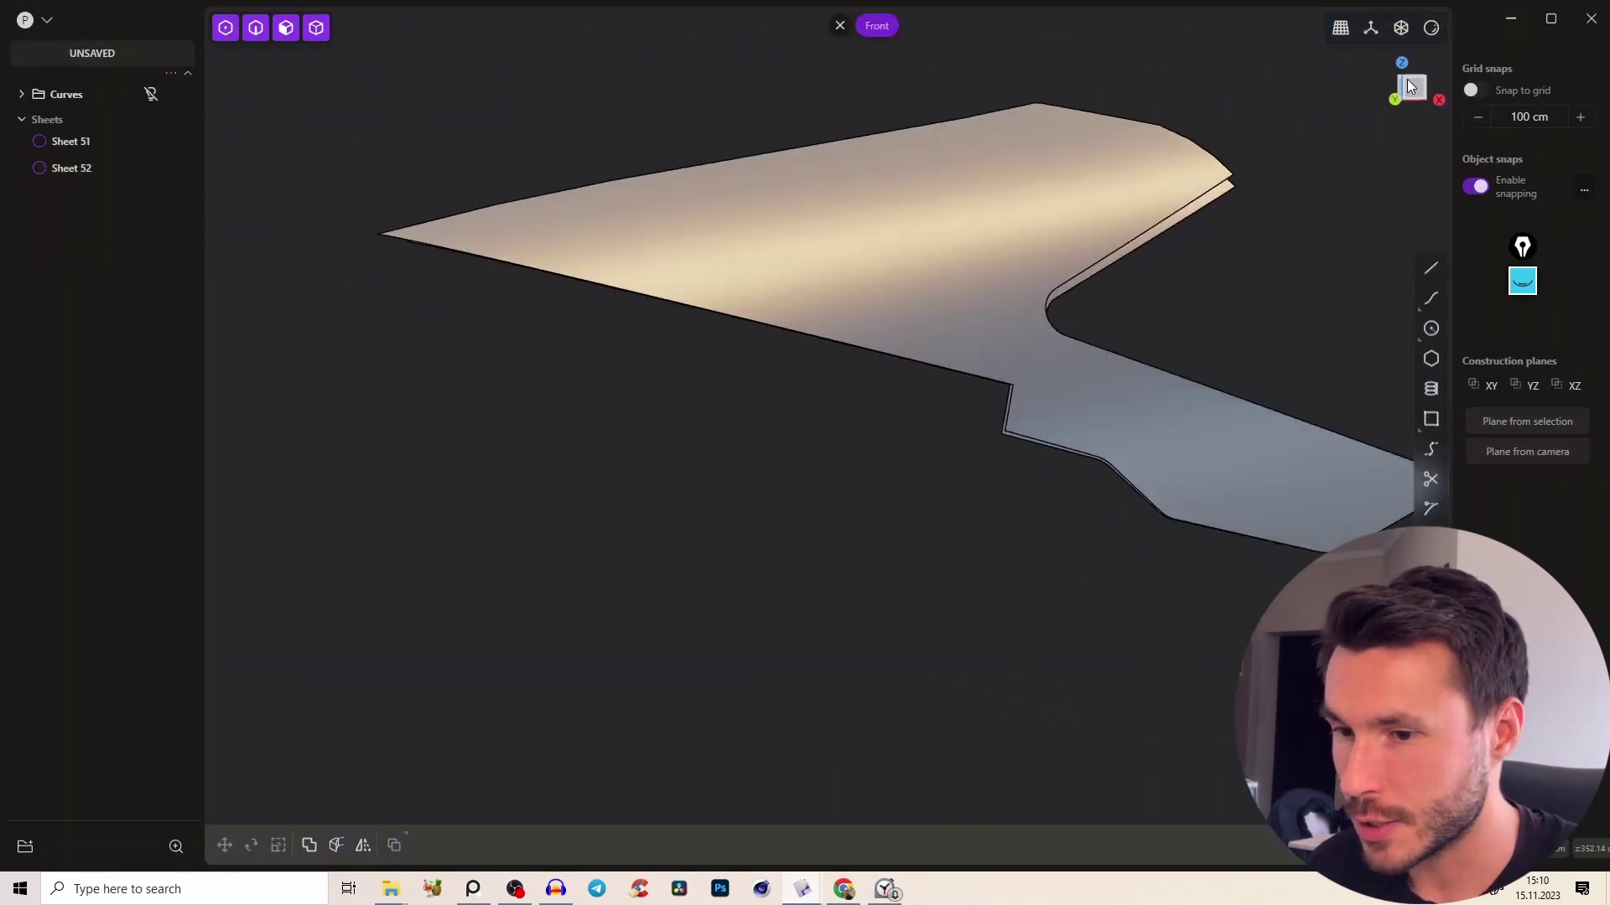
Draw a short straight line from the outer visor sheet's front tip, slanting down and forward in the front view
right_click_drag(637, 253, 647, 269)
scroll(647, 269, "up", 5)
middle_click_drag(632, 294, 679, 265)
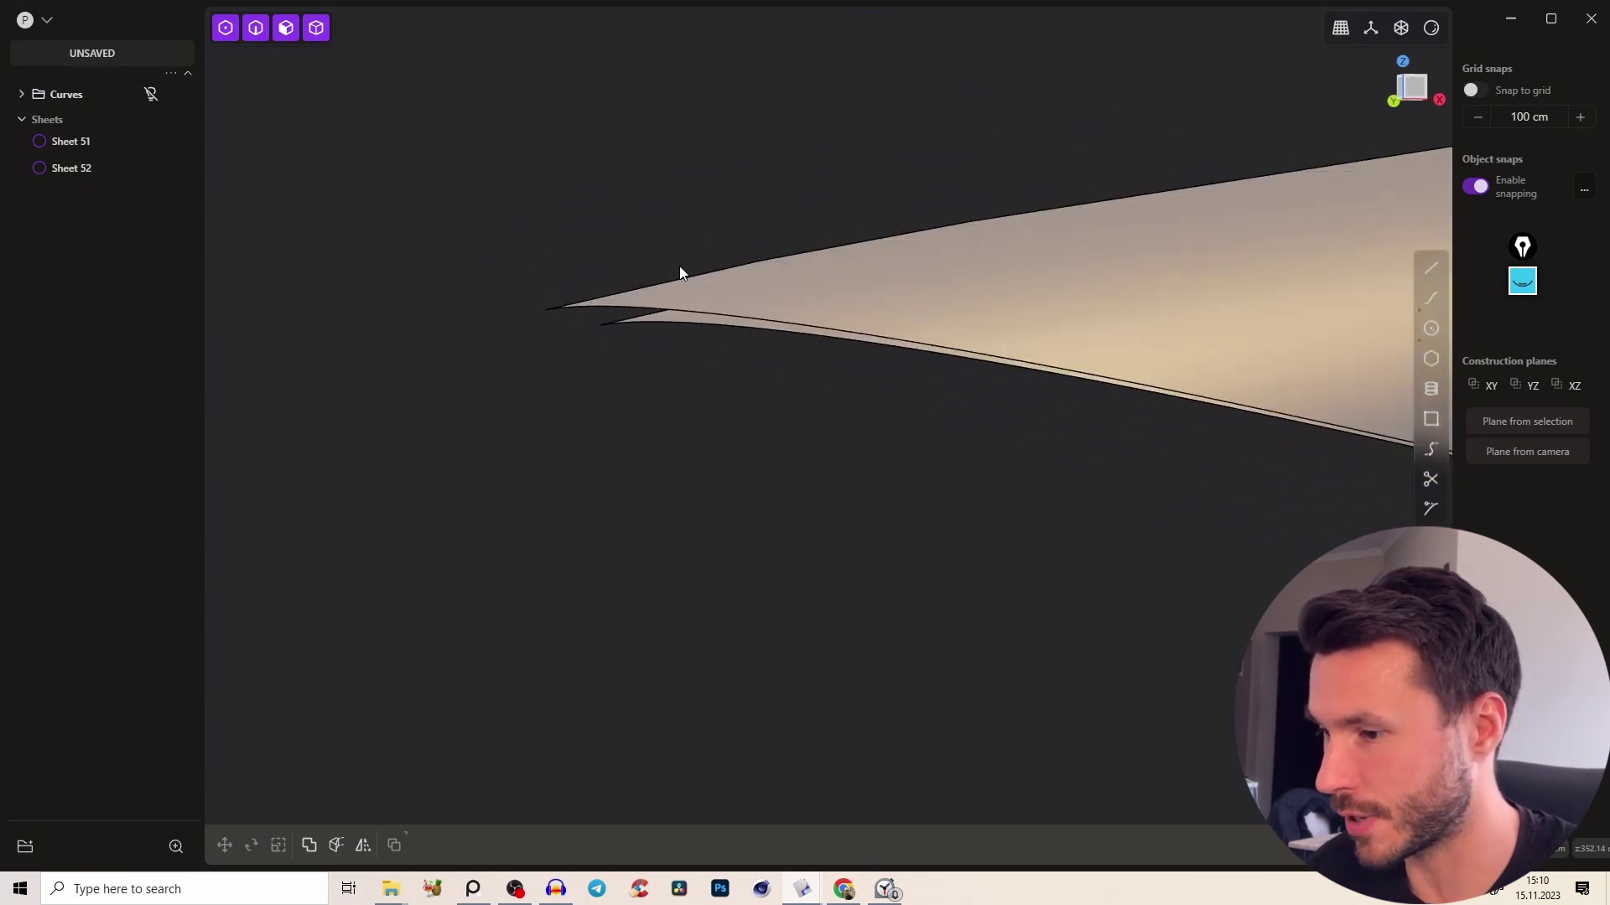
key("a")
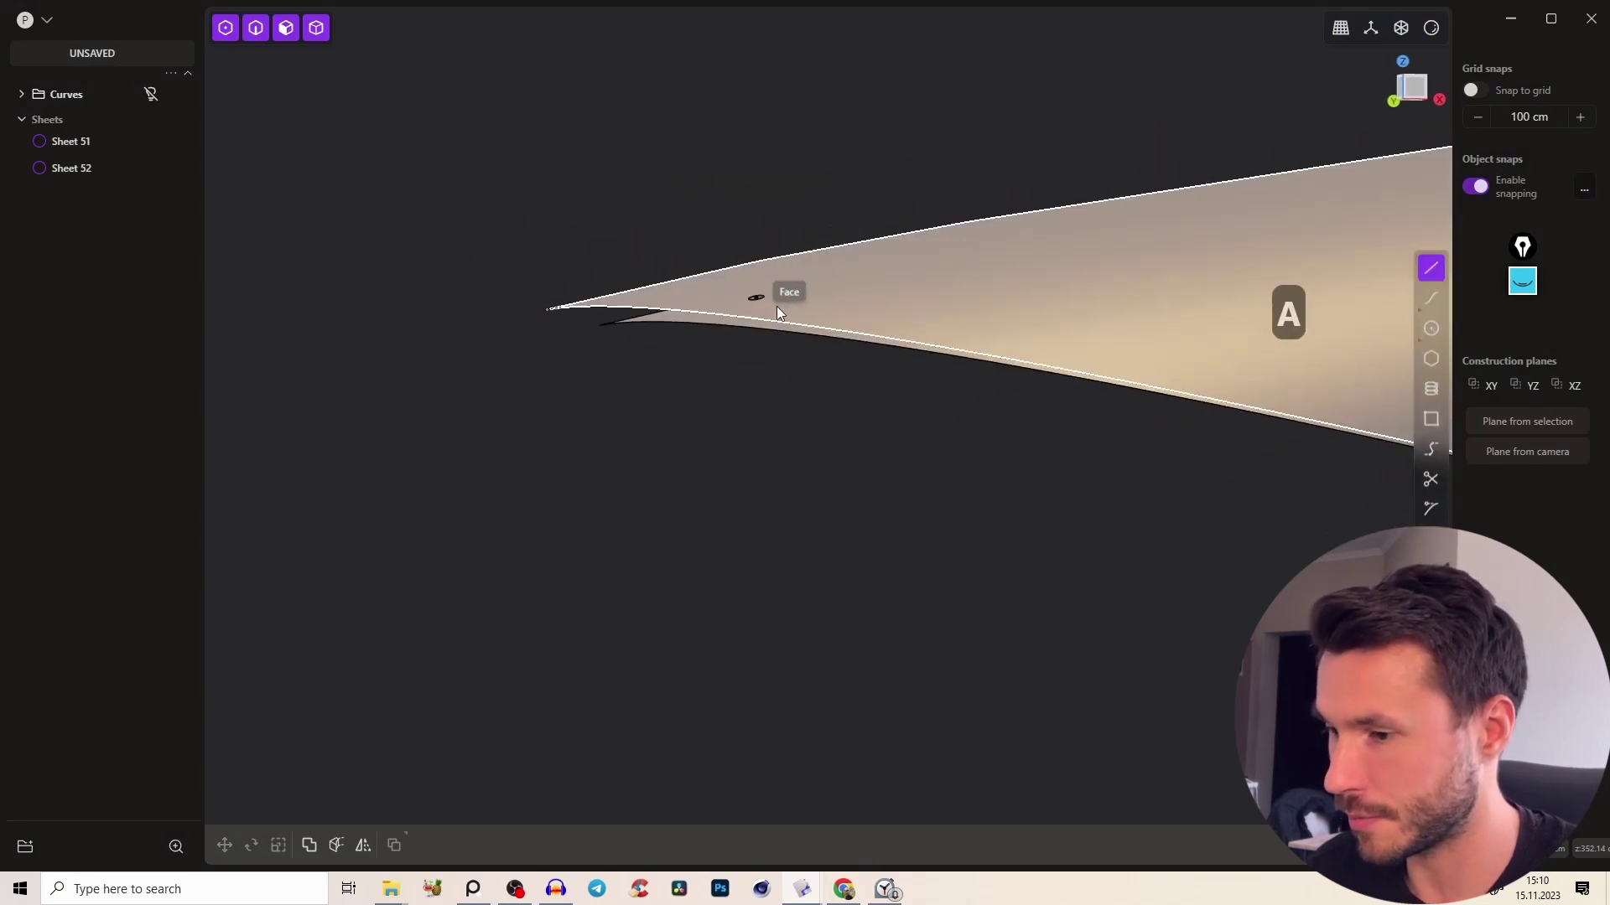
middle_click_drag(758, 294, 929, 567)
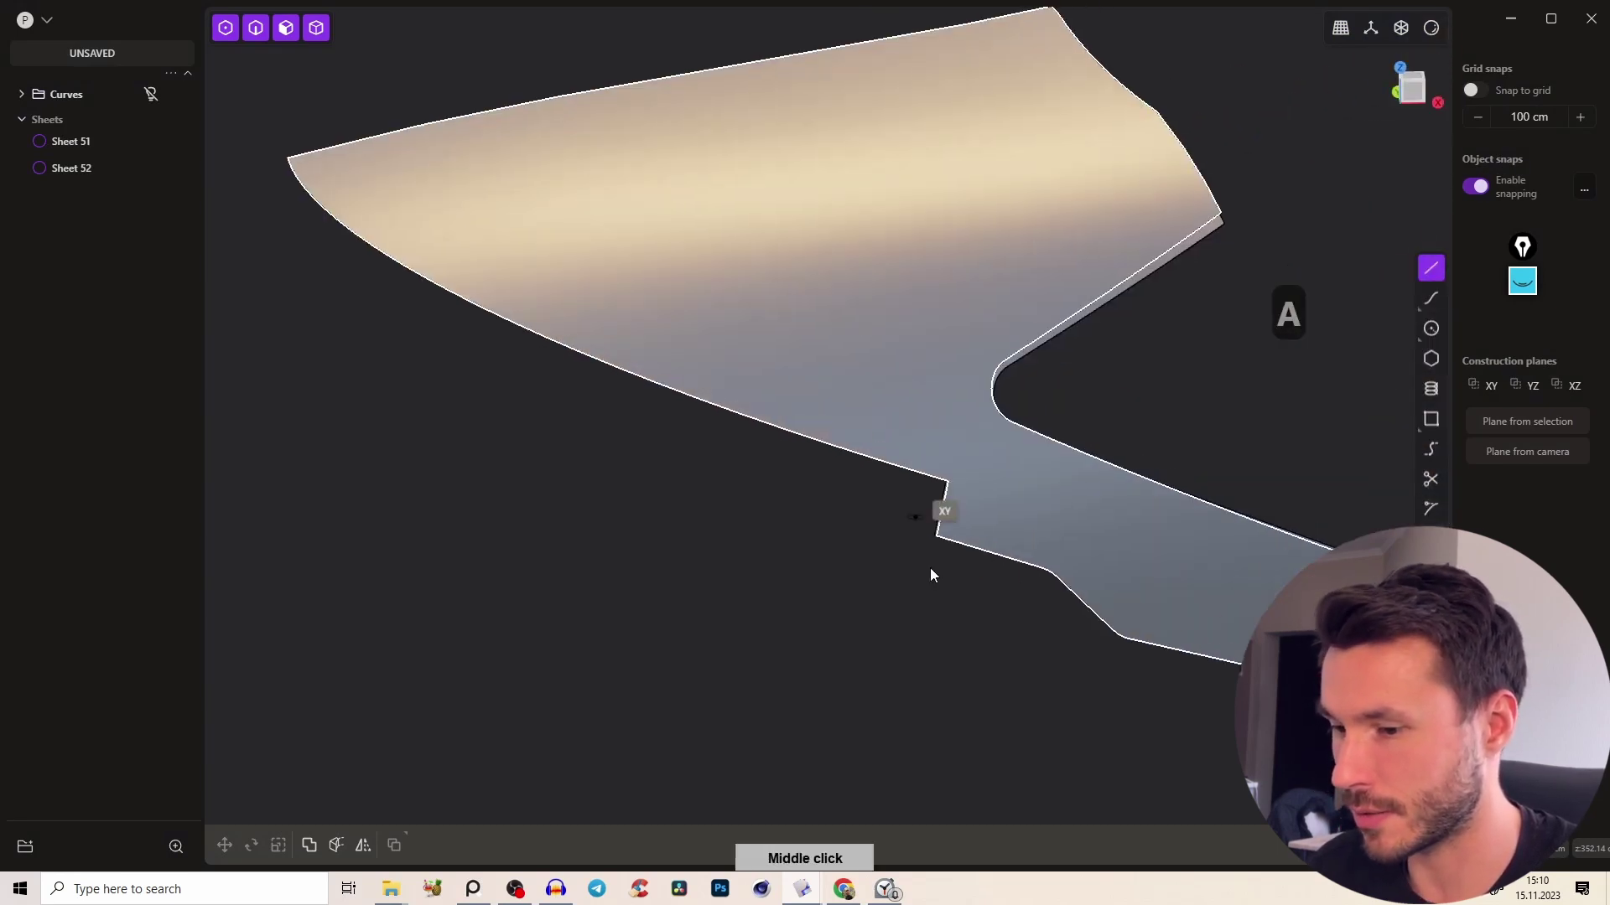
middle_click_drag(708, 353, 1008, 432)
middle_click_drag(640, 302, 705, 237)
left_click(1410, 88)
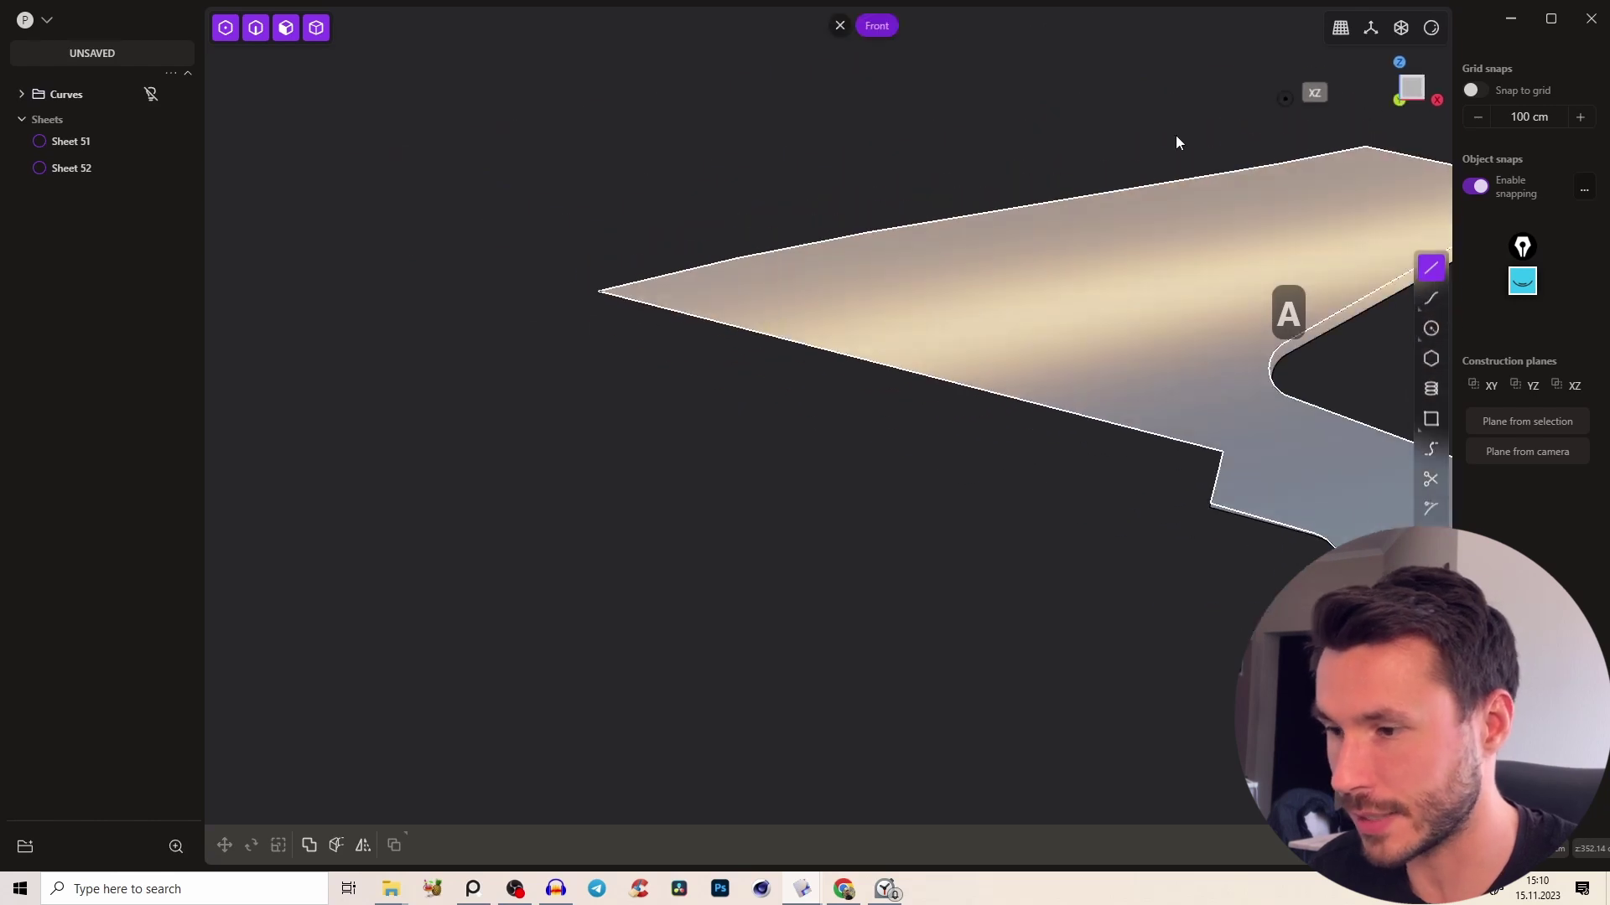
scroll(637, 256, "up", 4)
right_click_drag(590, 333, 614, 359)
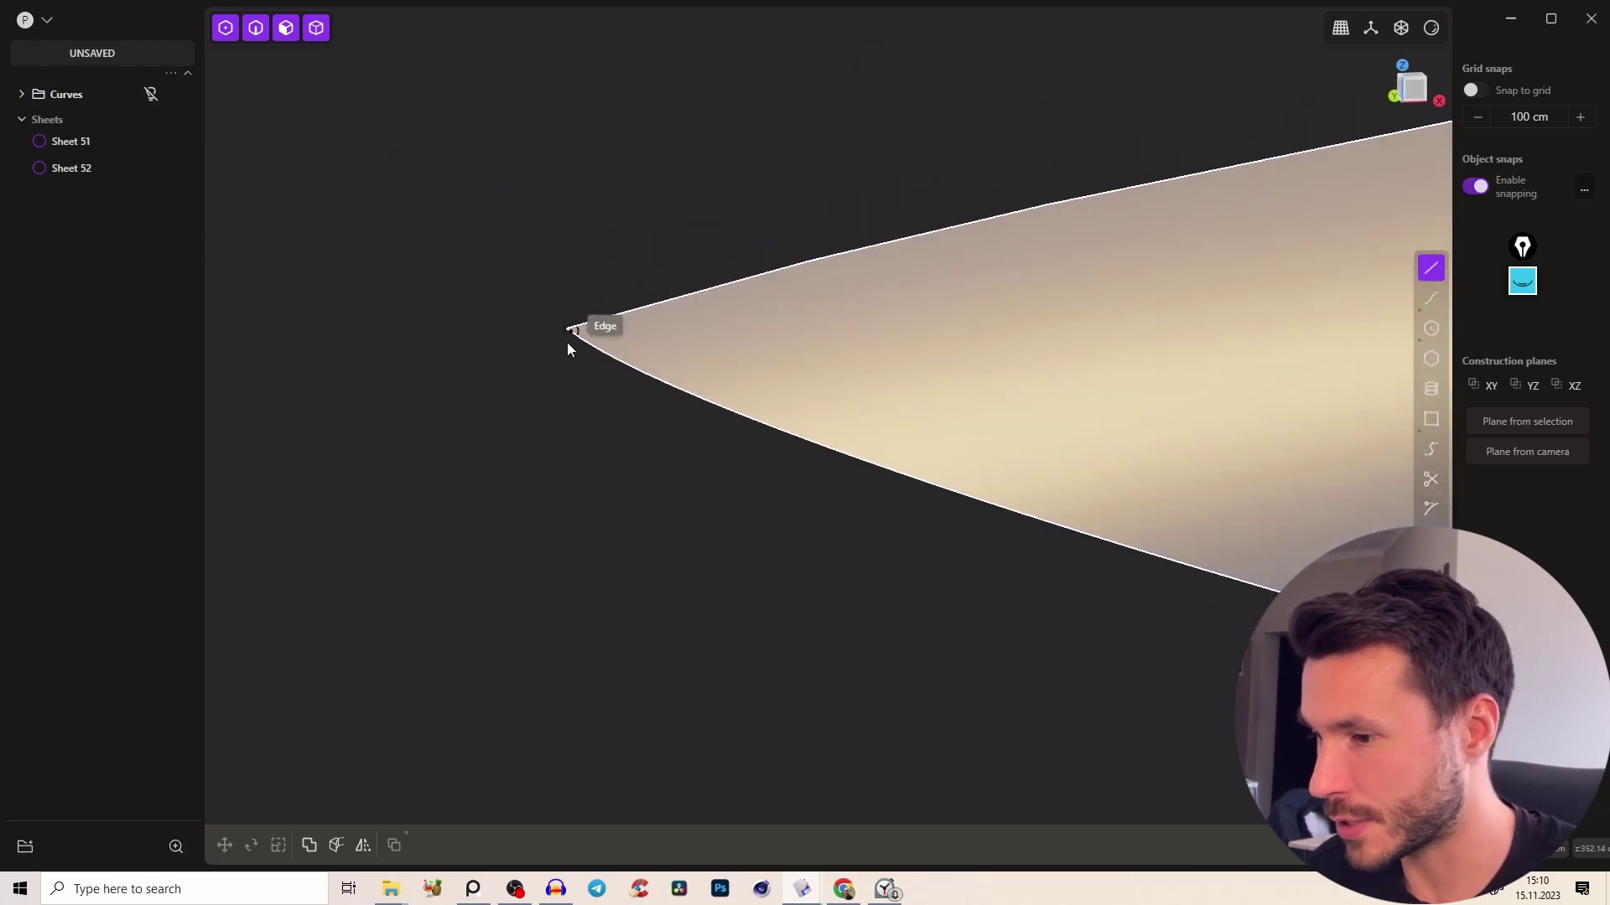
left_click(564, 327)
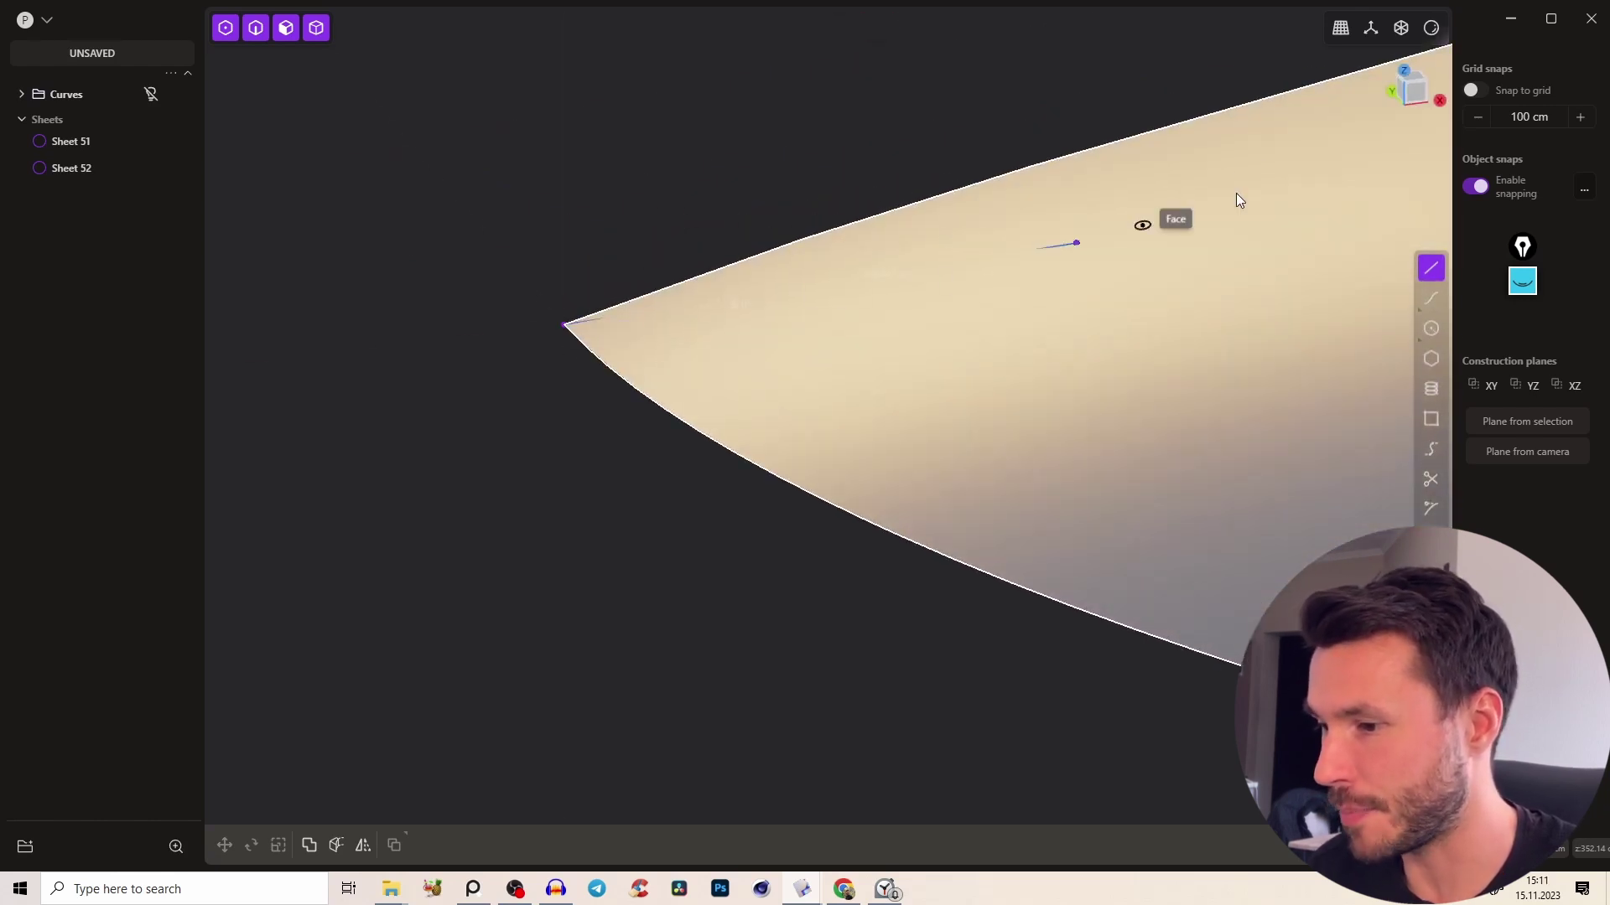
left_click(1425, 90)
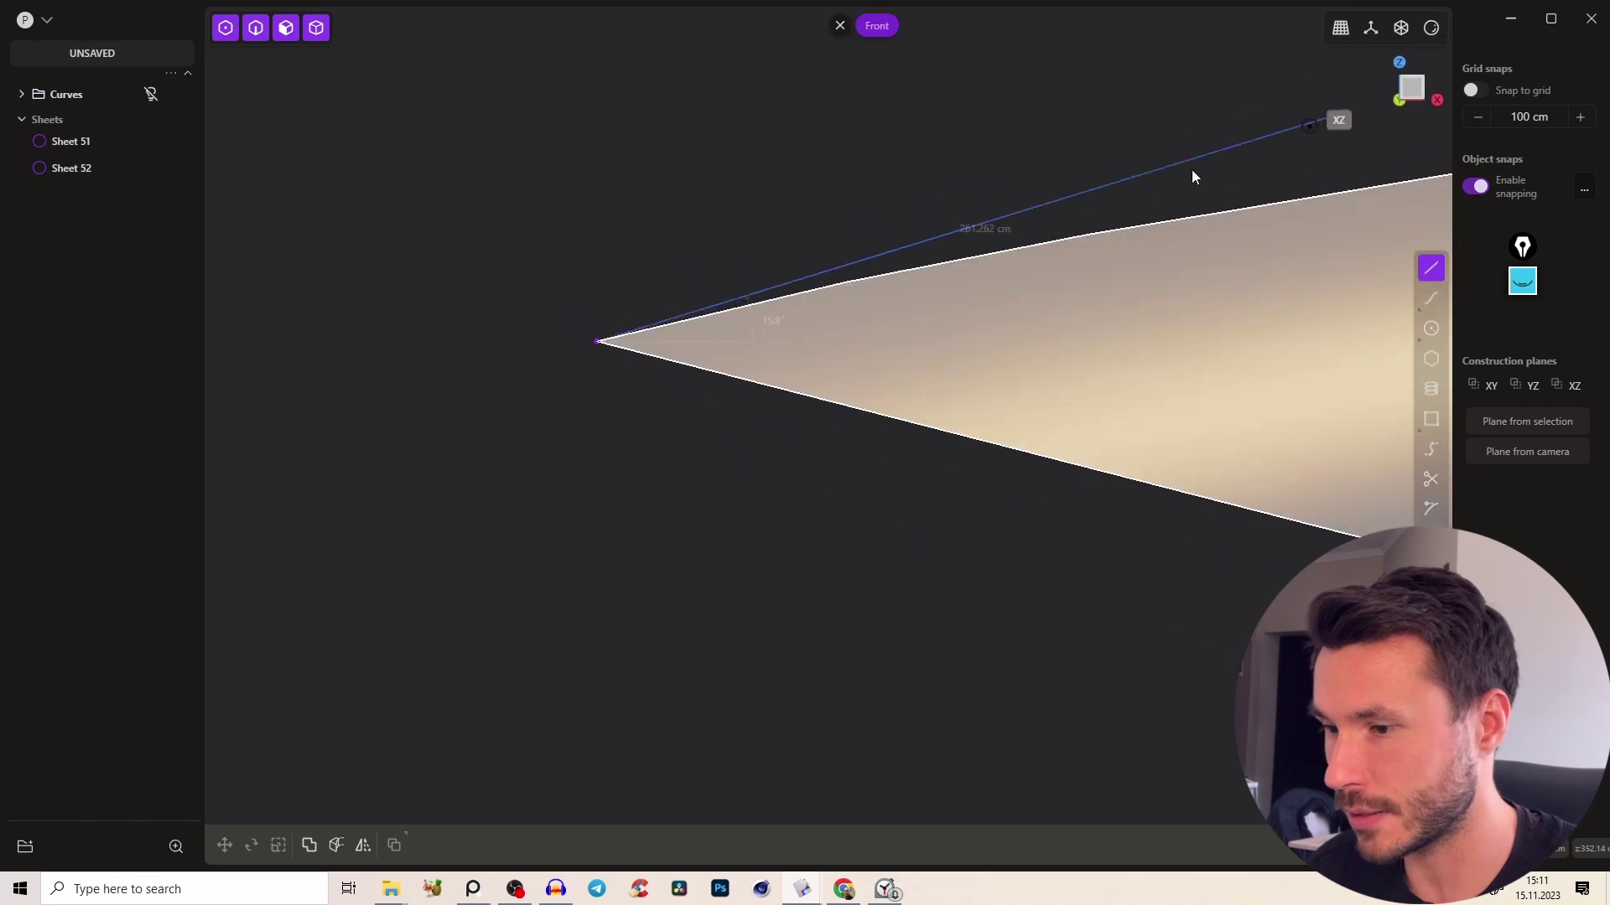
left_click(523, 404)
right_click(801, 319)
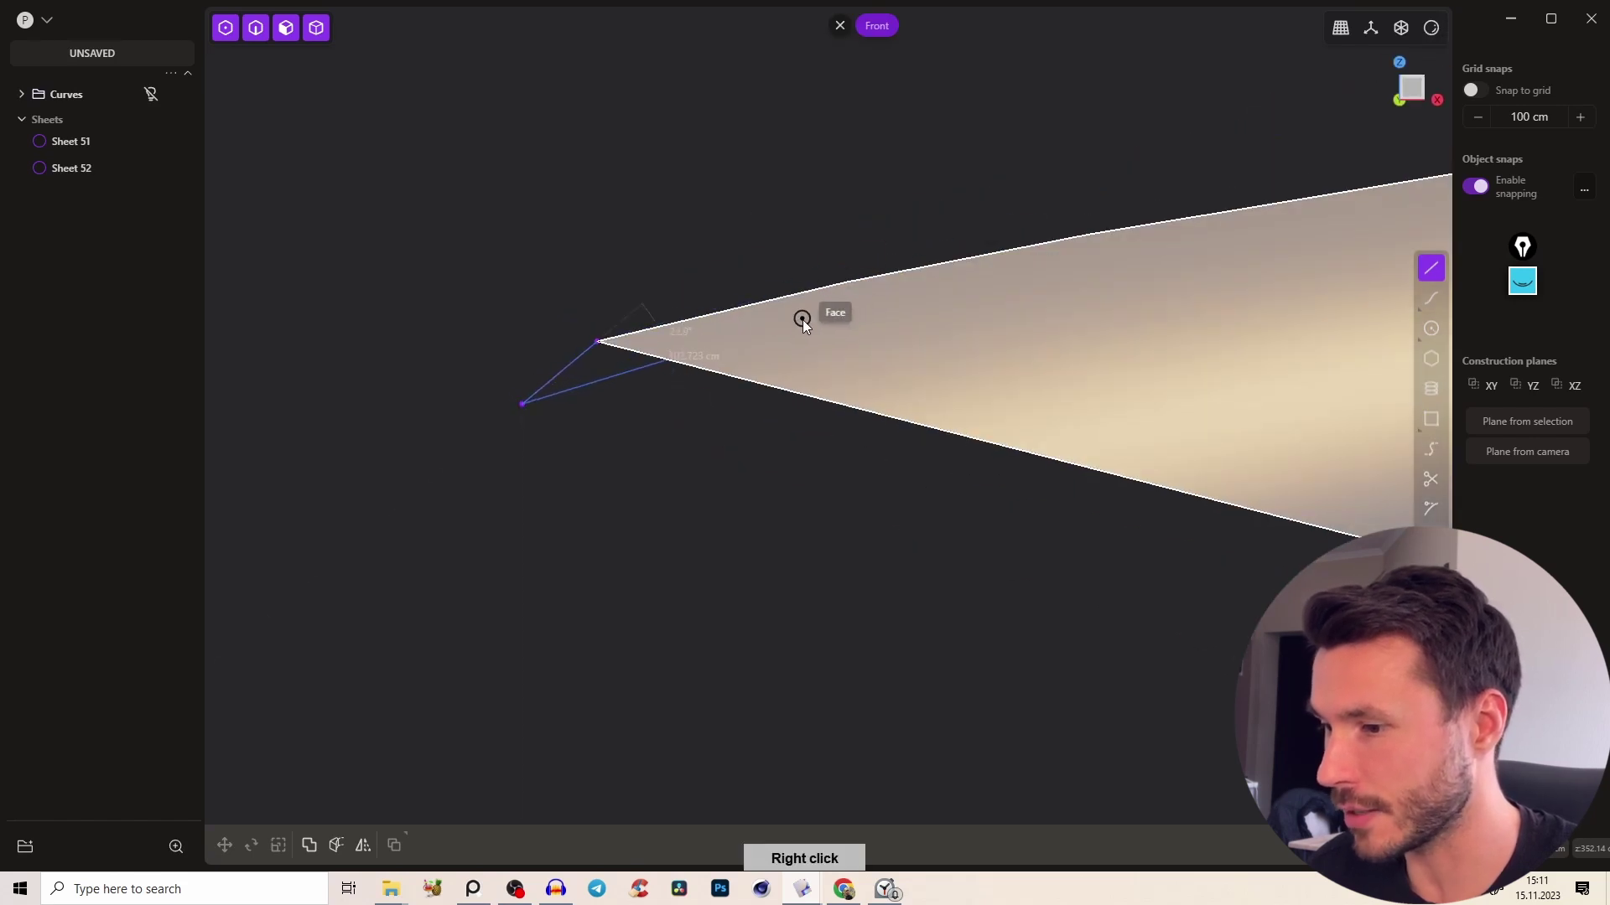
Draw a matching short line from the inner visor sheet's front tip, slanting down and forward in the front view
right_click_drag(799, 325, 733, 391)
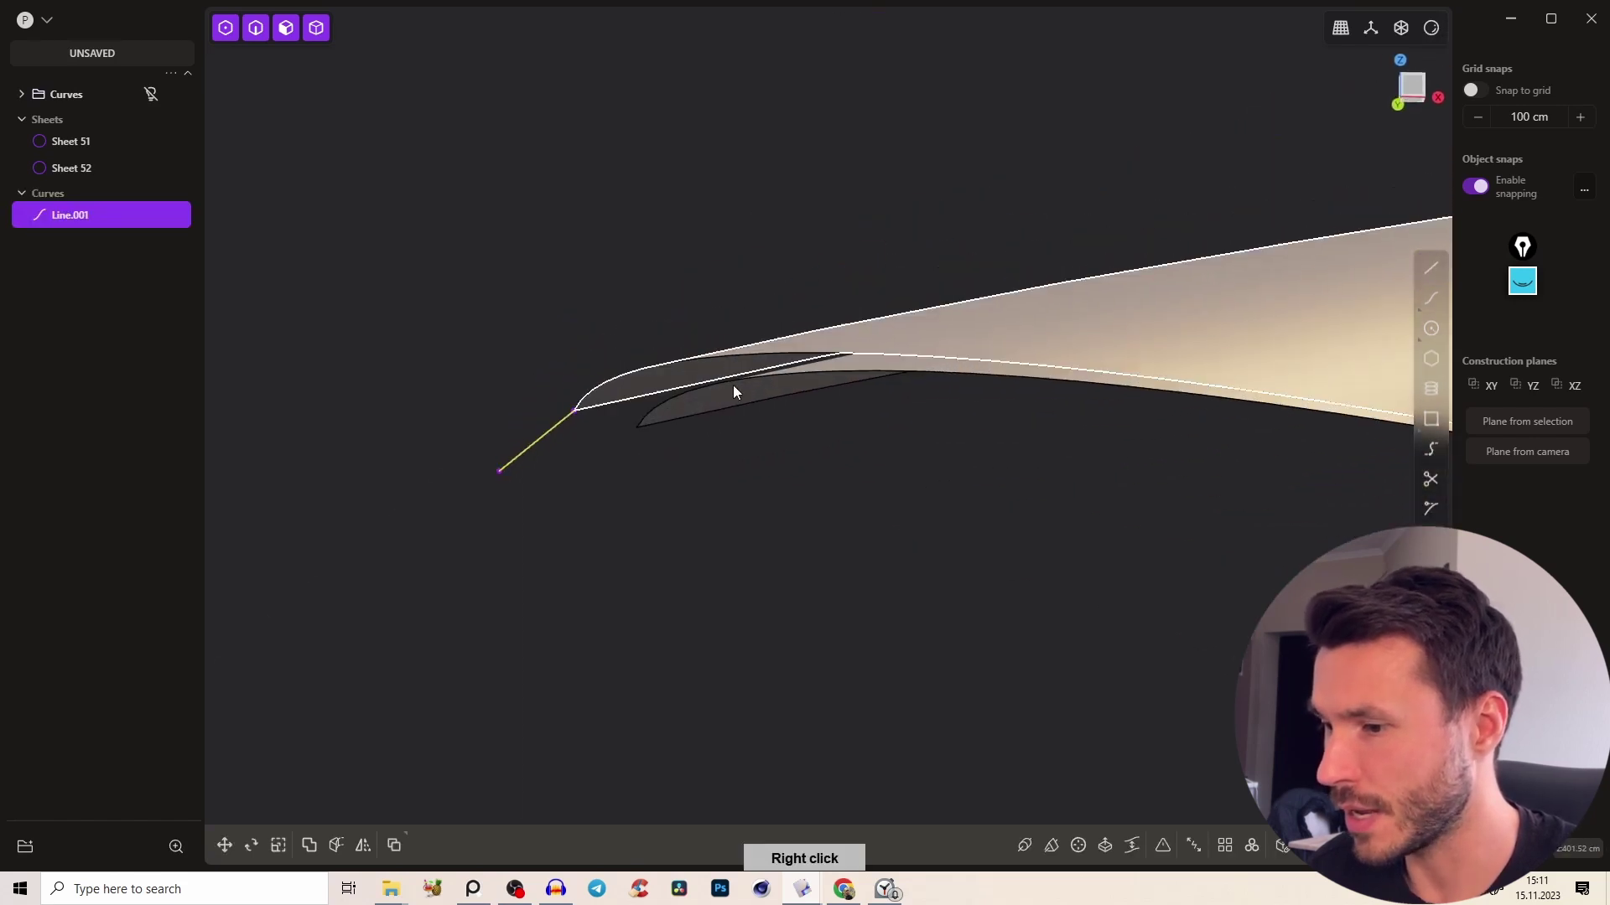
key("a")
left_click(639, 426)
right_click_drag(934, 332, 950, 312)
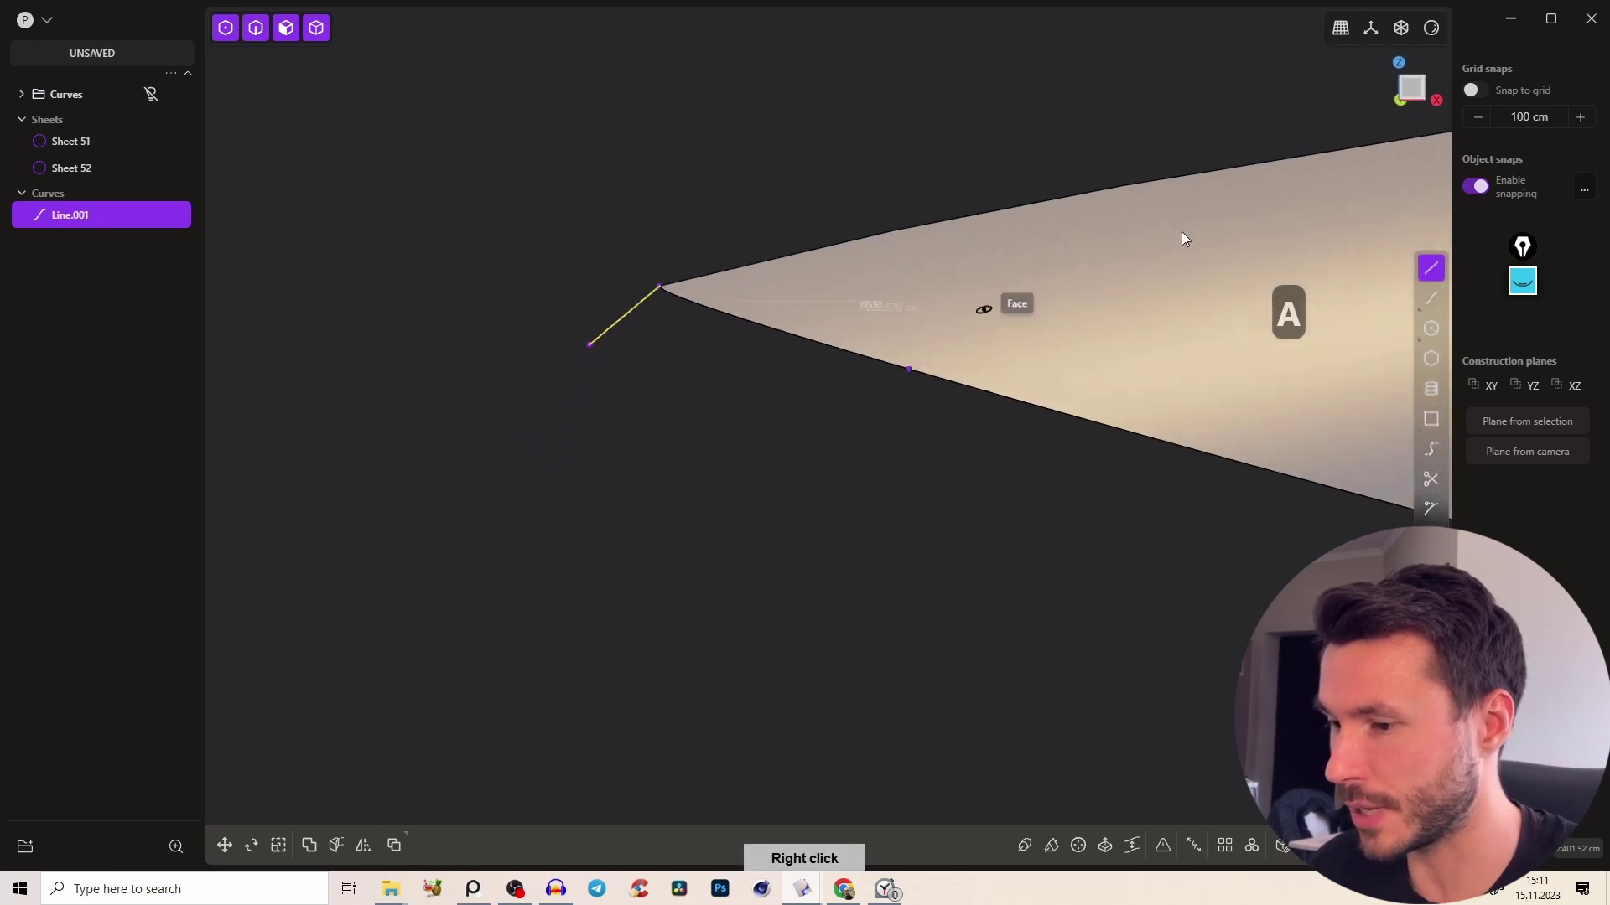
left_click(1410, 87)
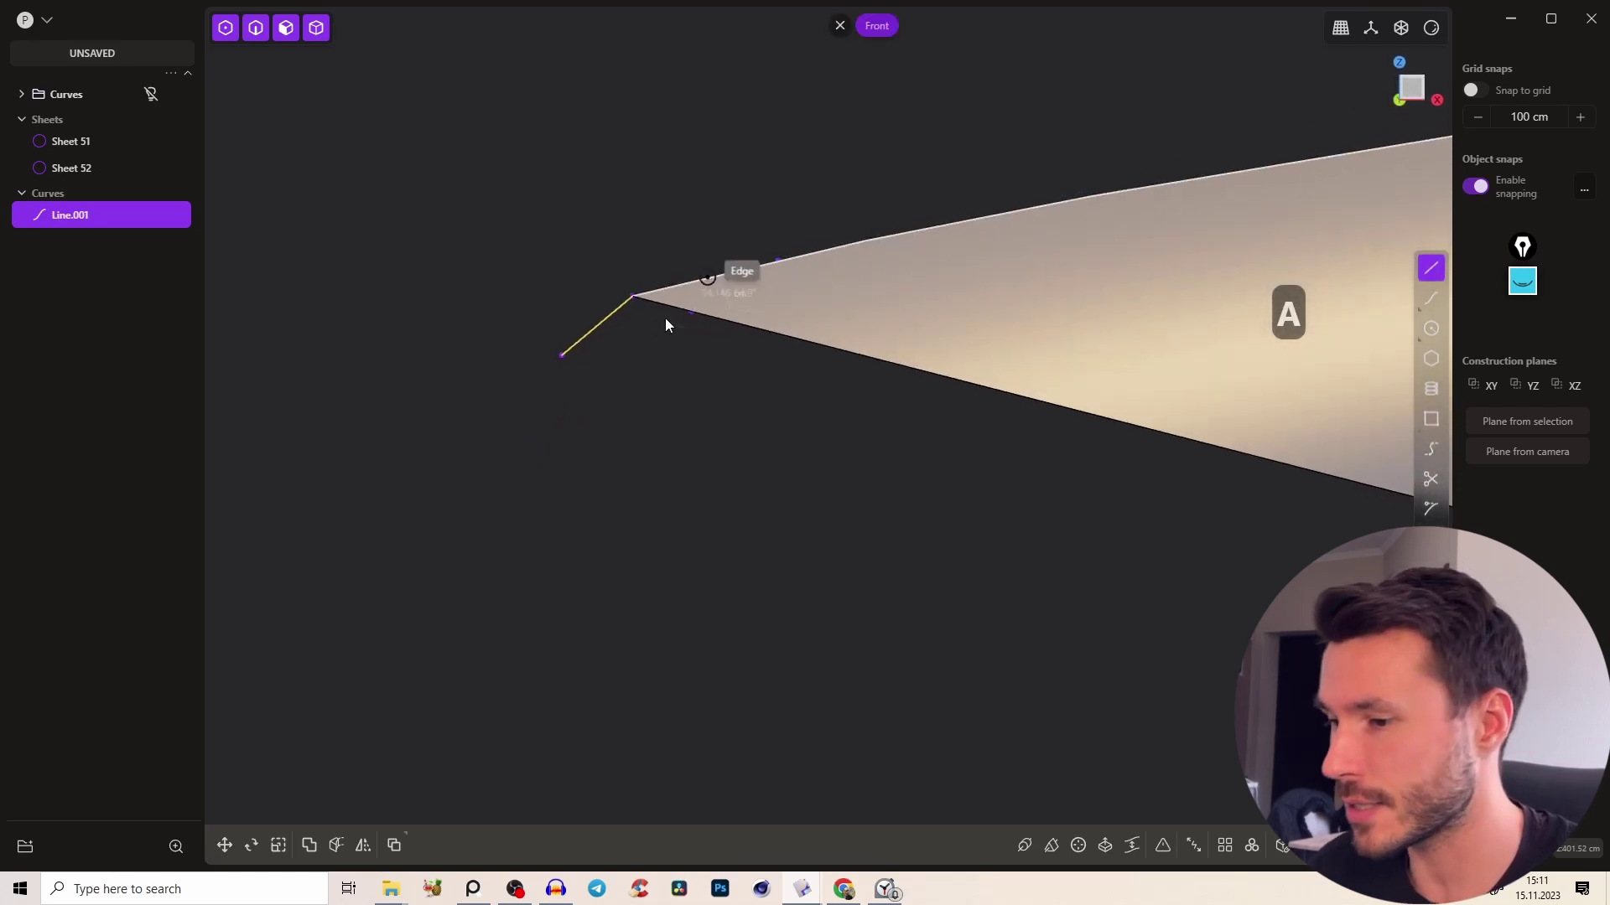
left_click(622, 373)
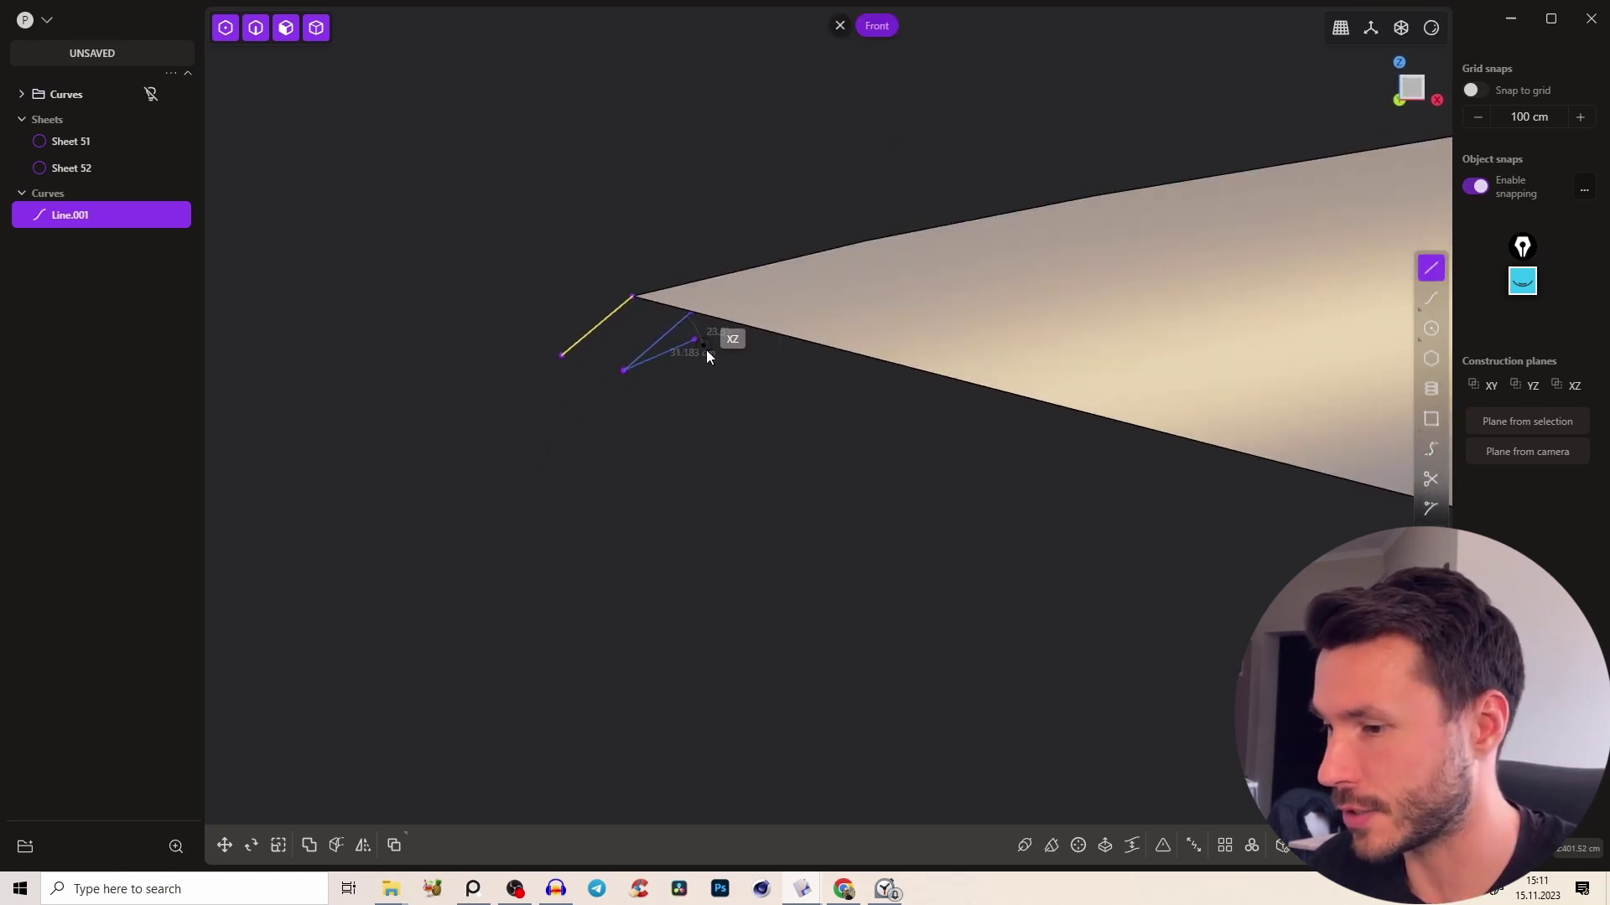
right_click_drag(669, 358, 694, 250)
Extrude both short tip lines sideways by about 46.5 cm into two small sheets
middle_click_drag(693, 250, 730, 277)
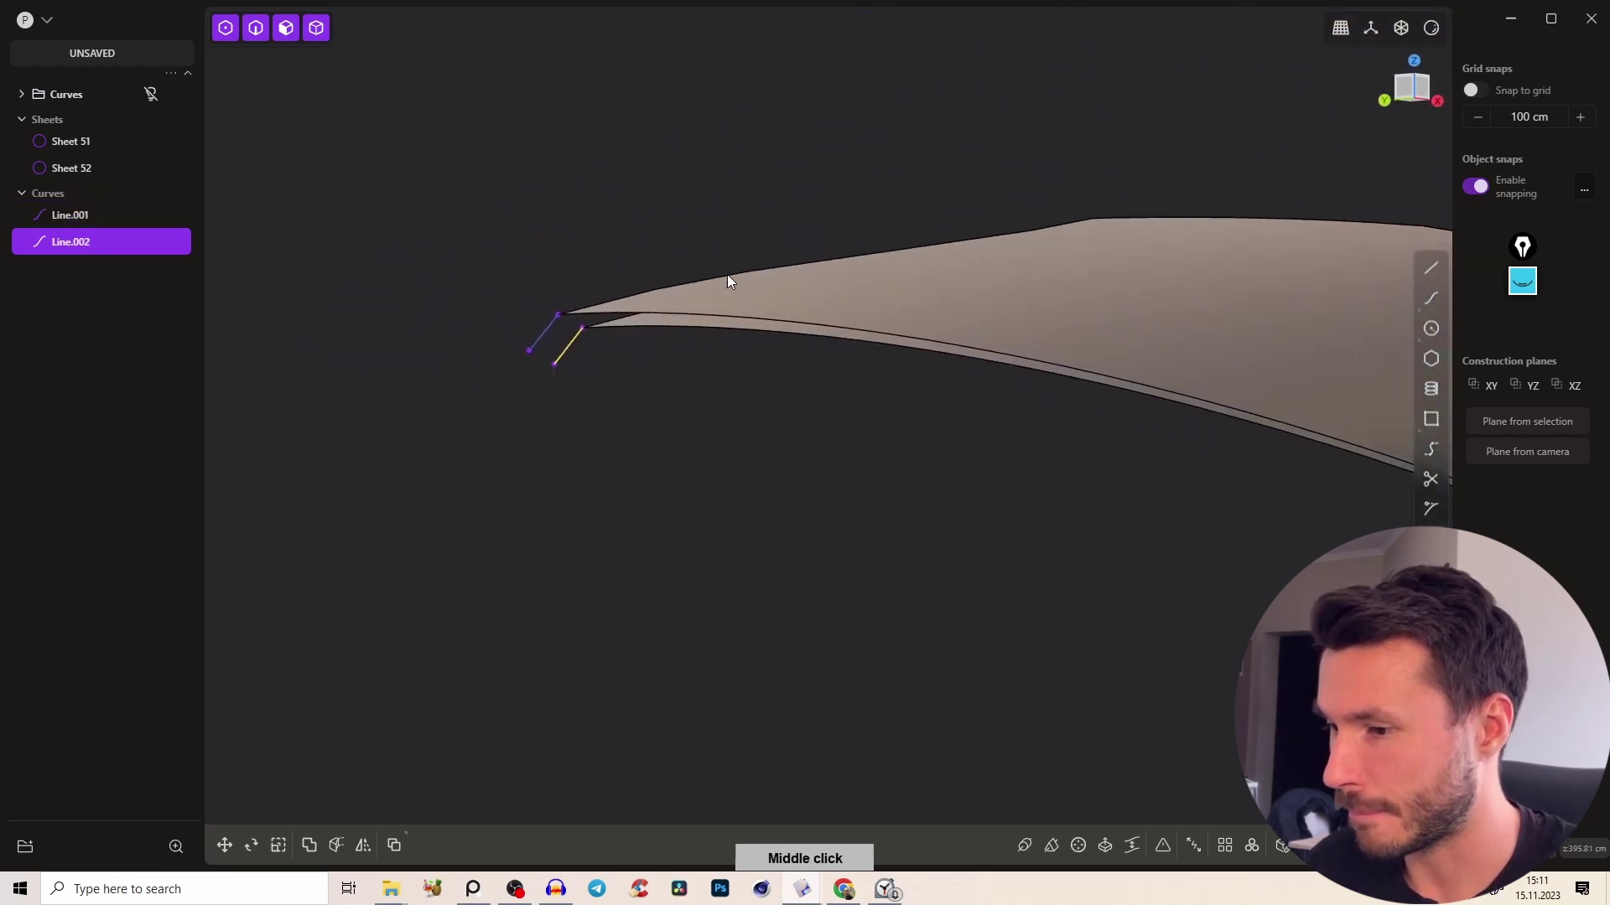
left_click(543, 335)
key("e")
right_click(617, 404)
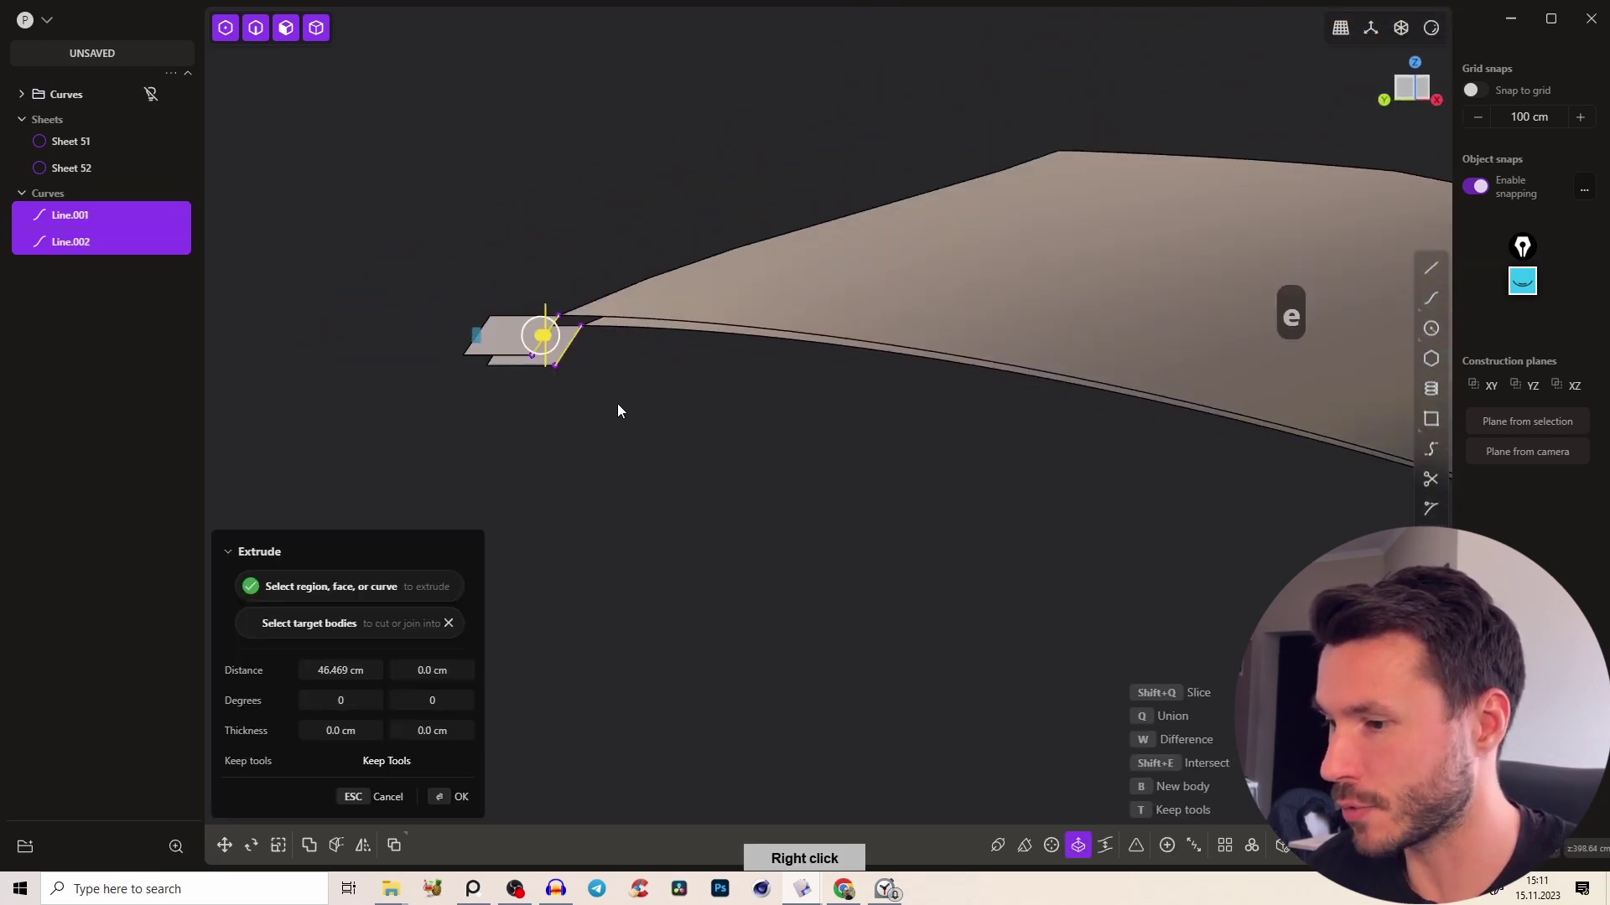
Delete the two short construction lines at the visor's front tips
key("2")
left_click(574, 351)
key("x")
left_click(545, 337)
key("x")
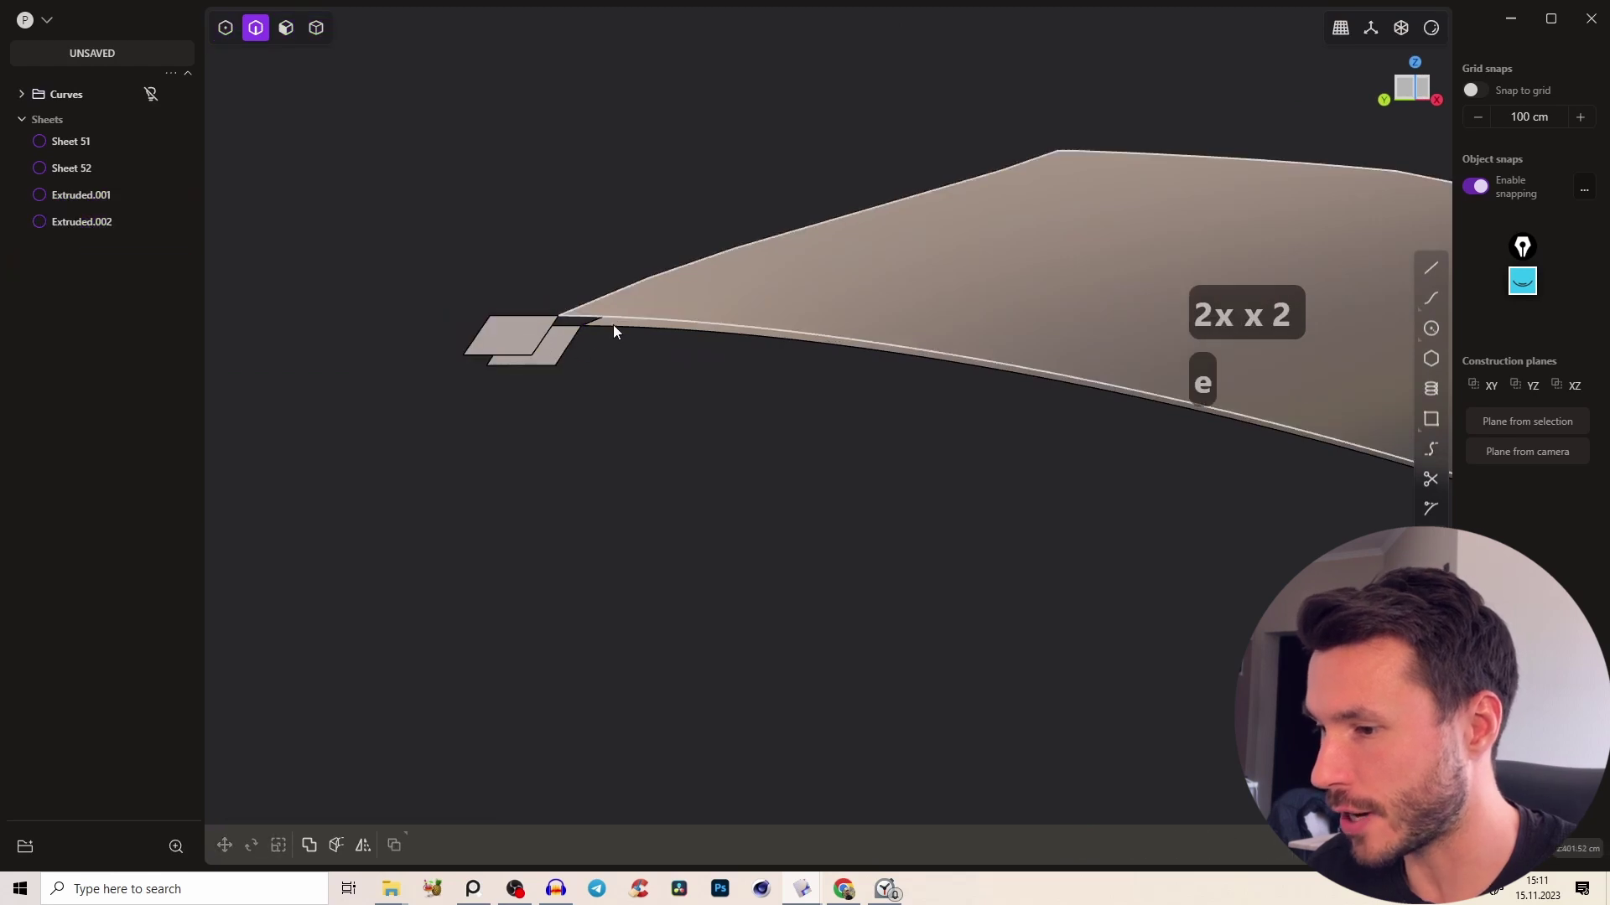
Start a bridge curve from the outer small sheet's lower edge to the outer visor sheet's lower edge behind the notch
right_click_drag(612, 324, 602, 346)
left_click(527, 352)
right_click_drag(969, 337, 1078, 388)
key("e")
key("e")
left_click(1080, 455)
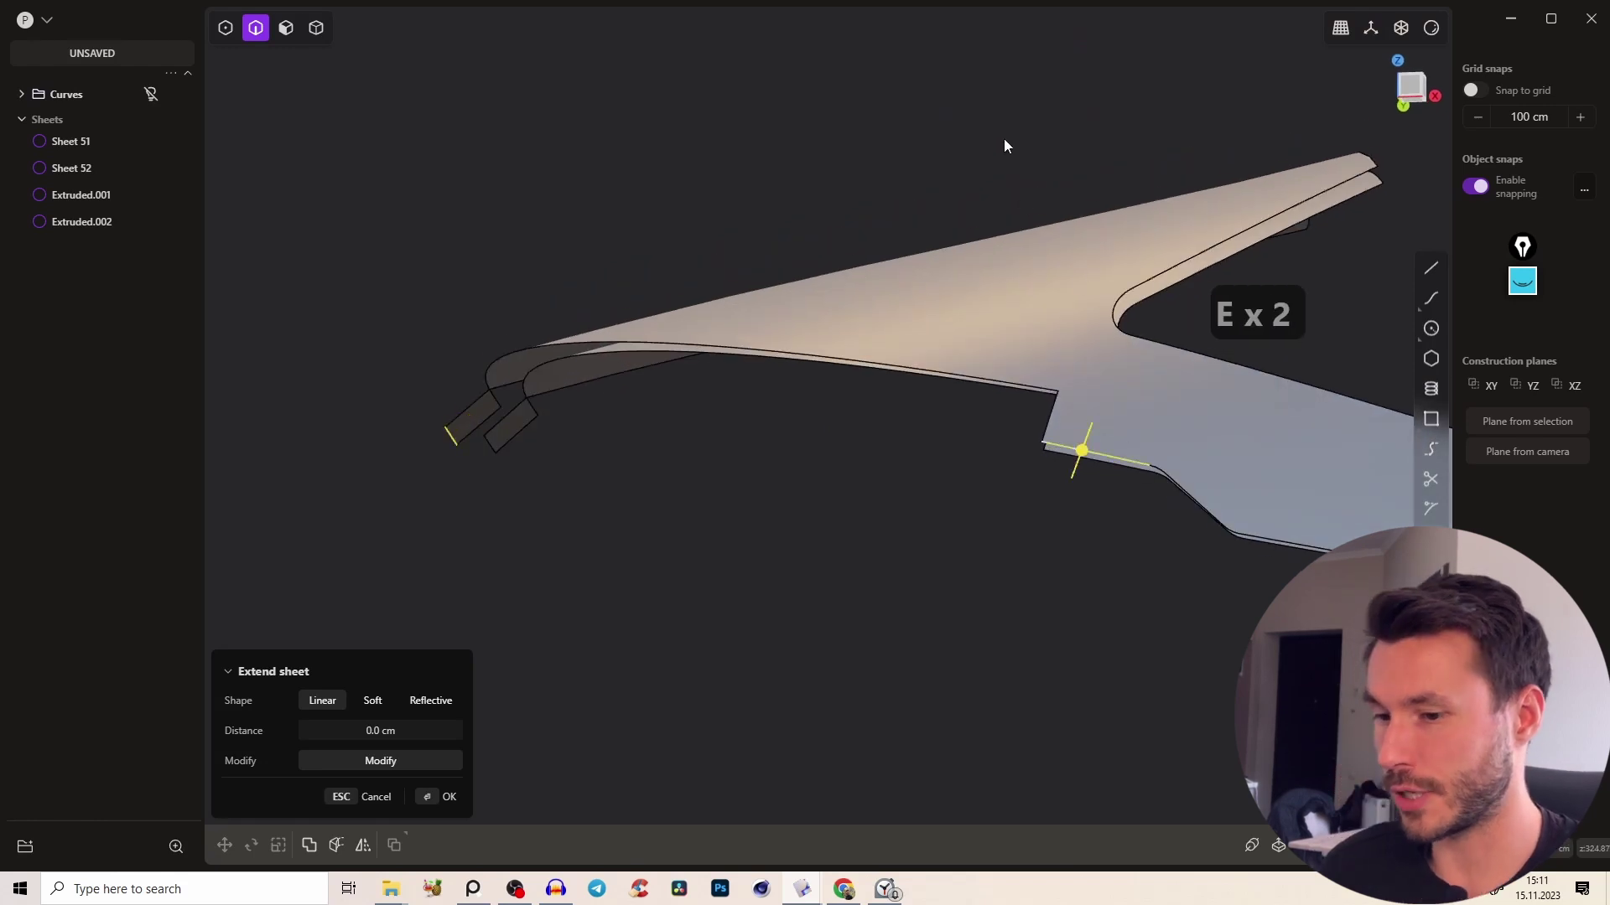
key("b")
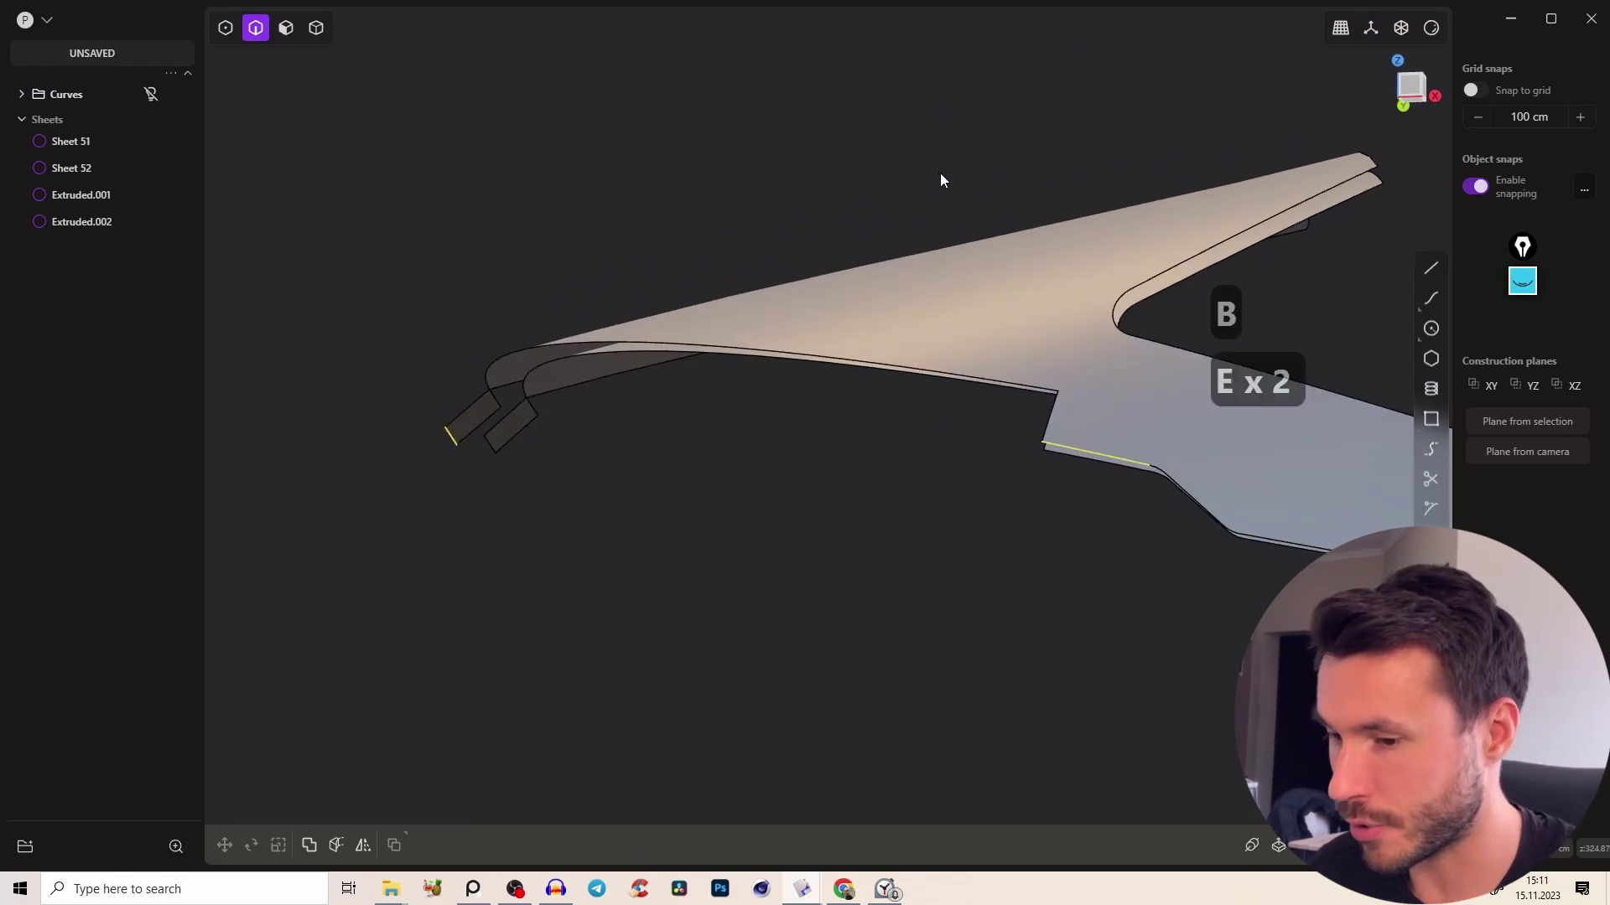
Set the outer bridge curve's start and end curvature to G1 and complete it
right_click_drag(909, 274, 897, 273)
key("f")
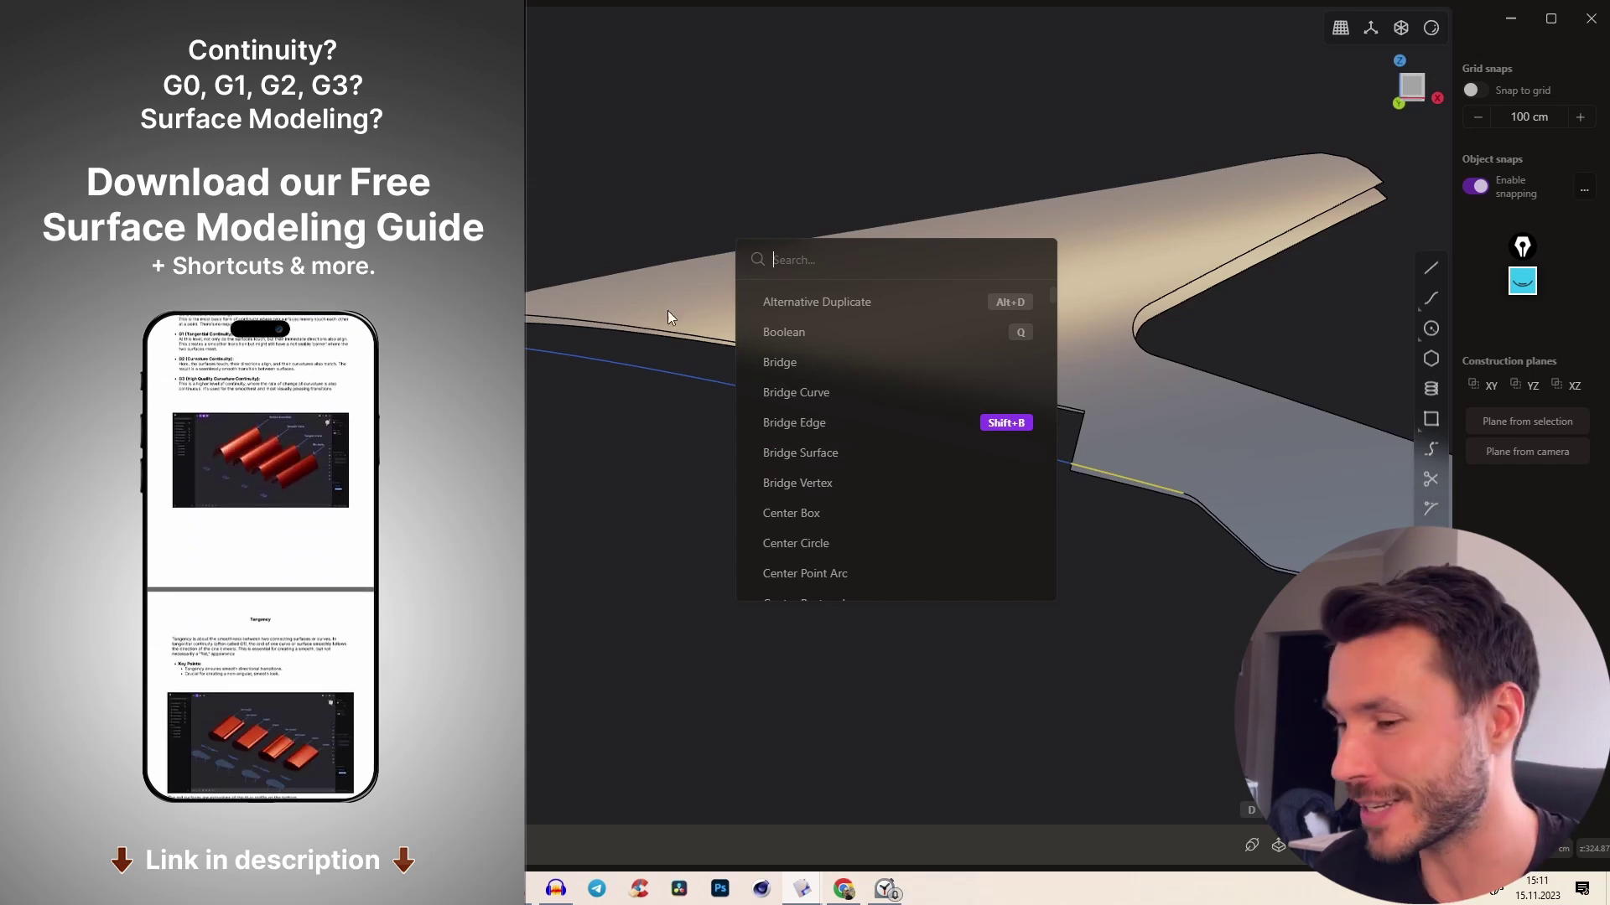
key("Escape")
middle_click_drag(709, 159, 844, 300)
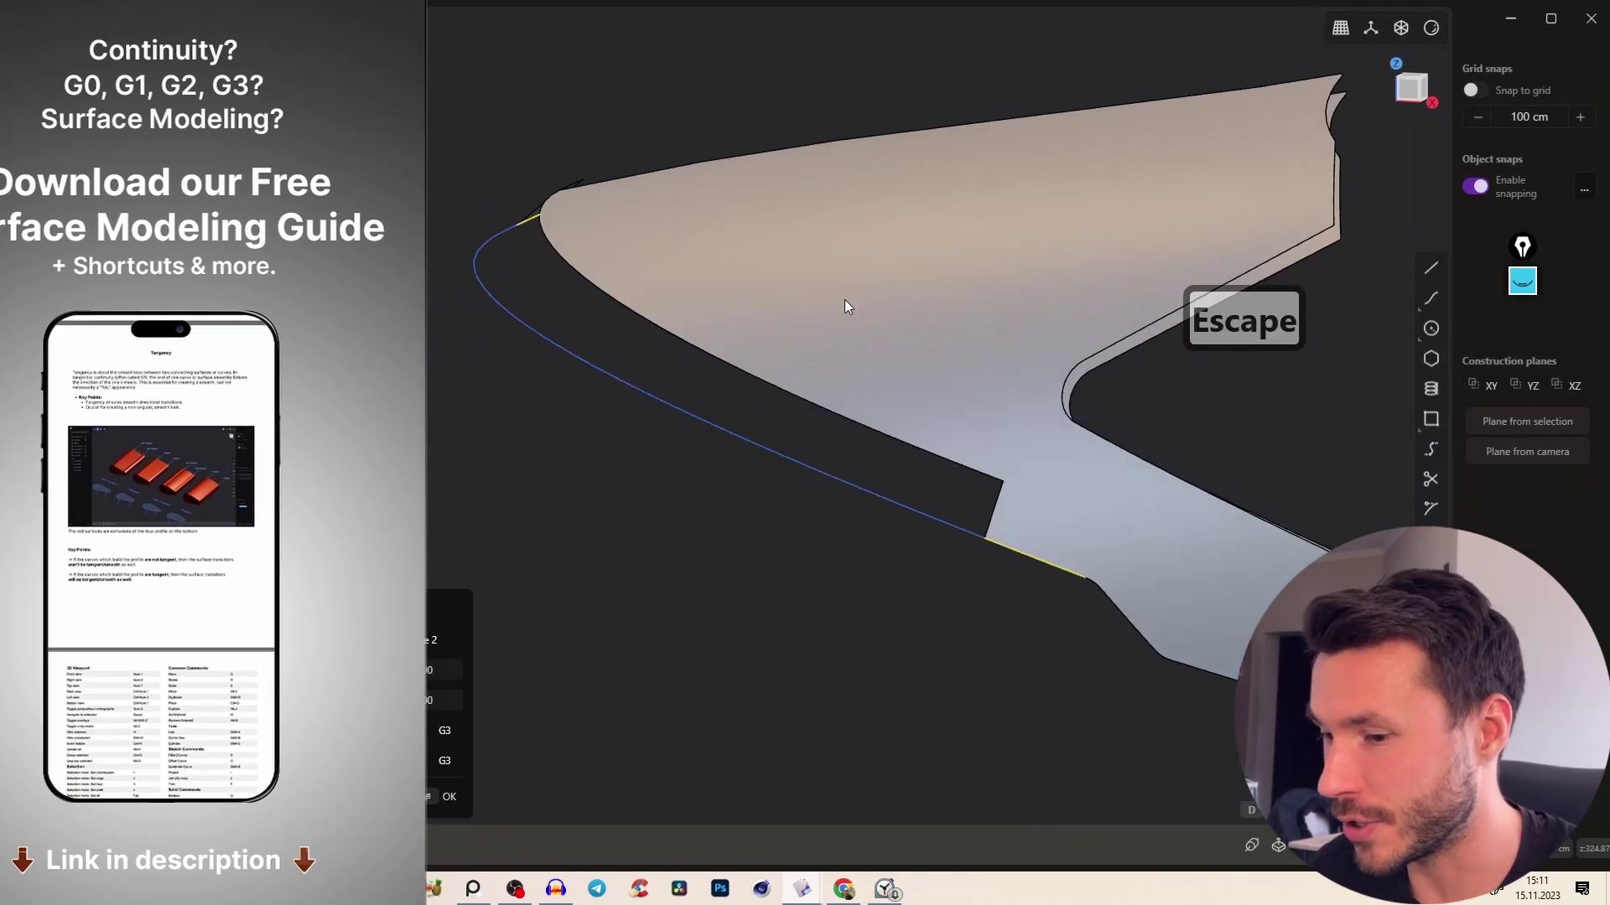
middle_click_drag(651, 342, 672, 410)
left_click(359, 731)
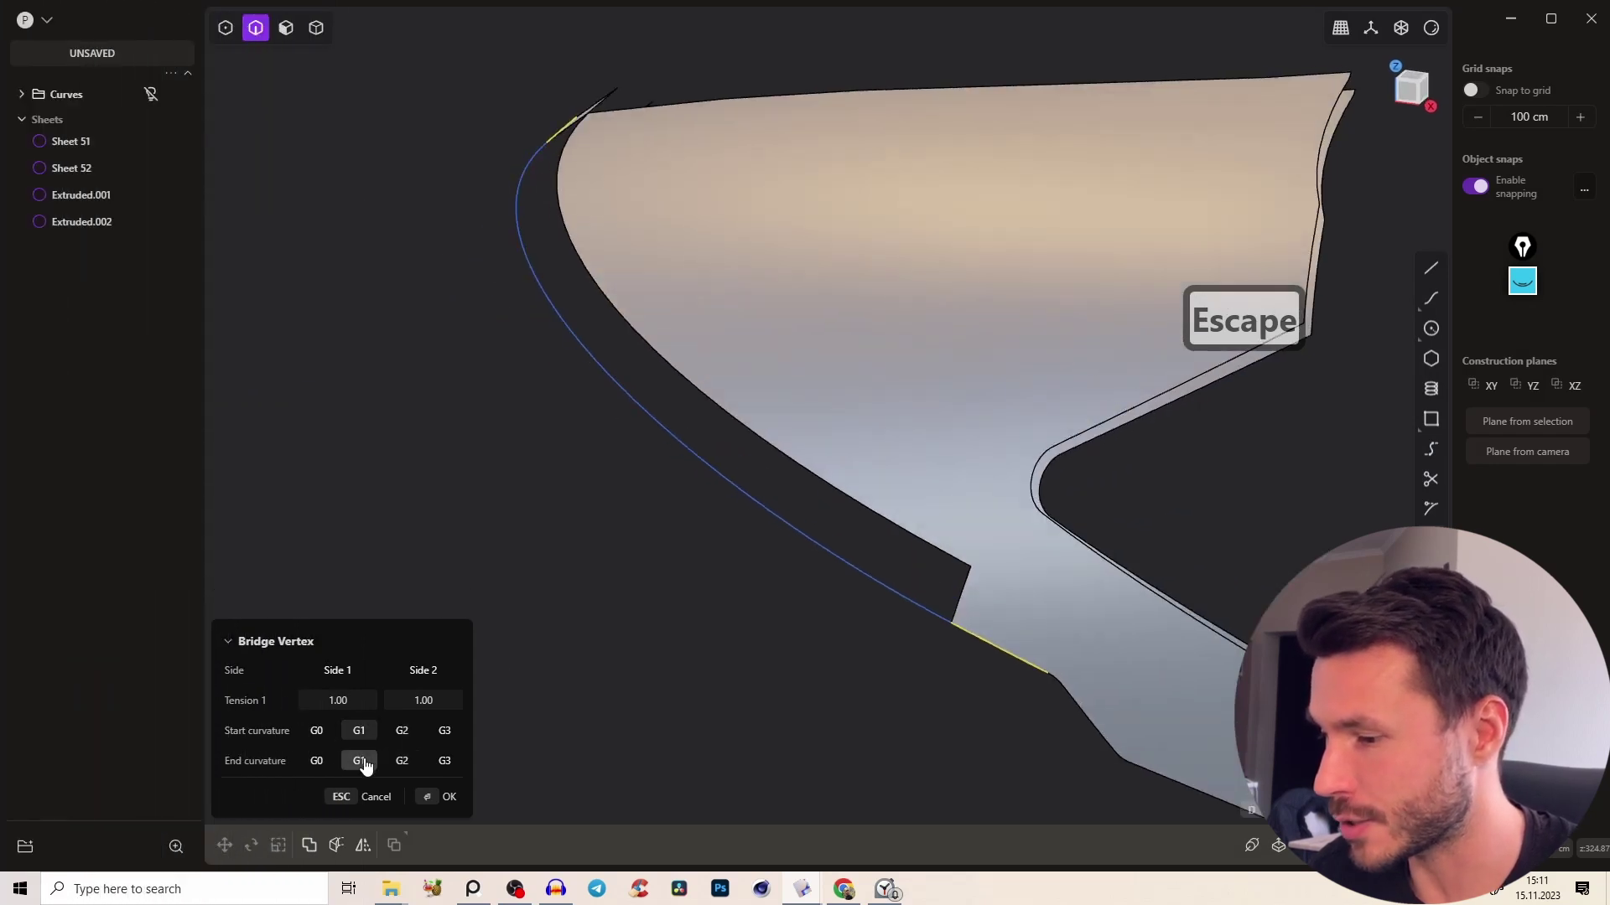
left_click(359, 760)
middle_click_drag(796, 286, 717, 371)
right_click(607, 422)
Loft between the outer visor sheet's trimmed front edge and the bridge curve, using the edges at both ends as guides
middle_click_drag(613, 429, 930, 380)
left_click(914, 411)
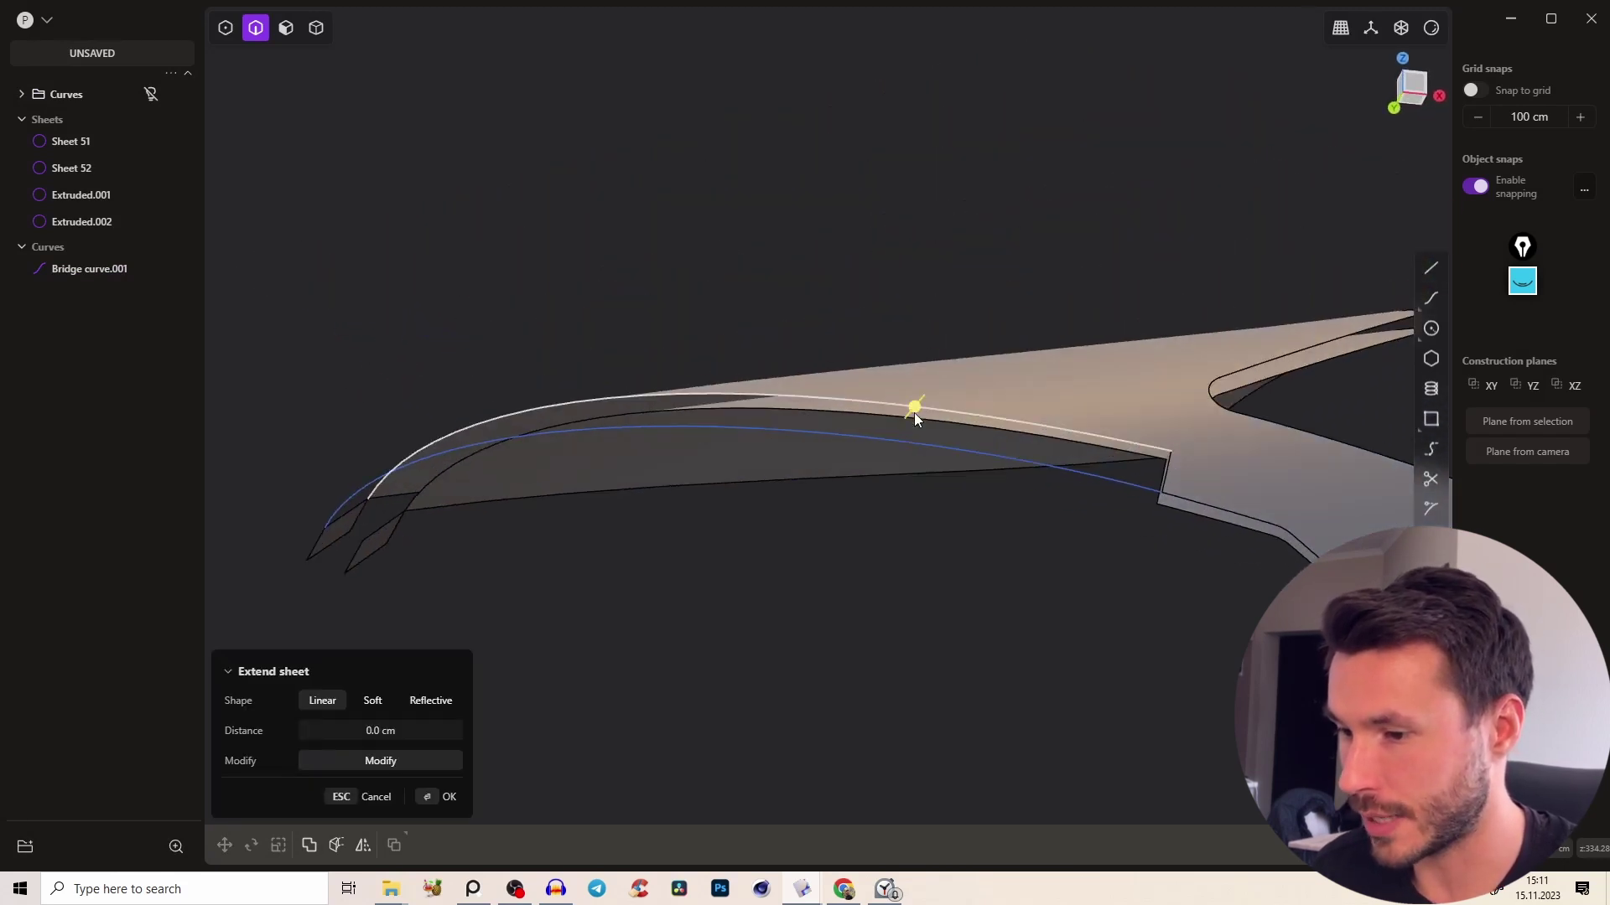
left_click(985, 459, "shift")
key("l")
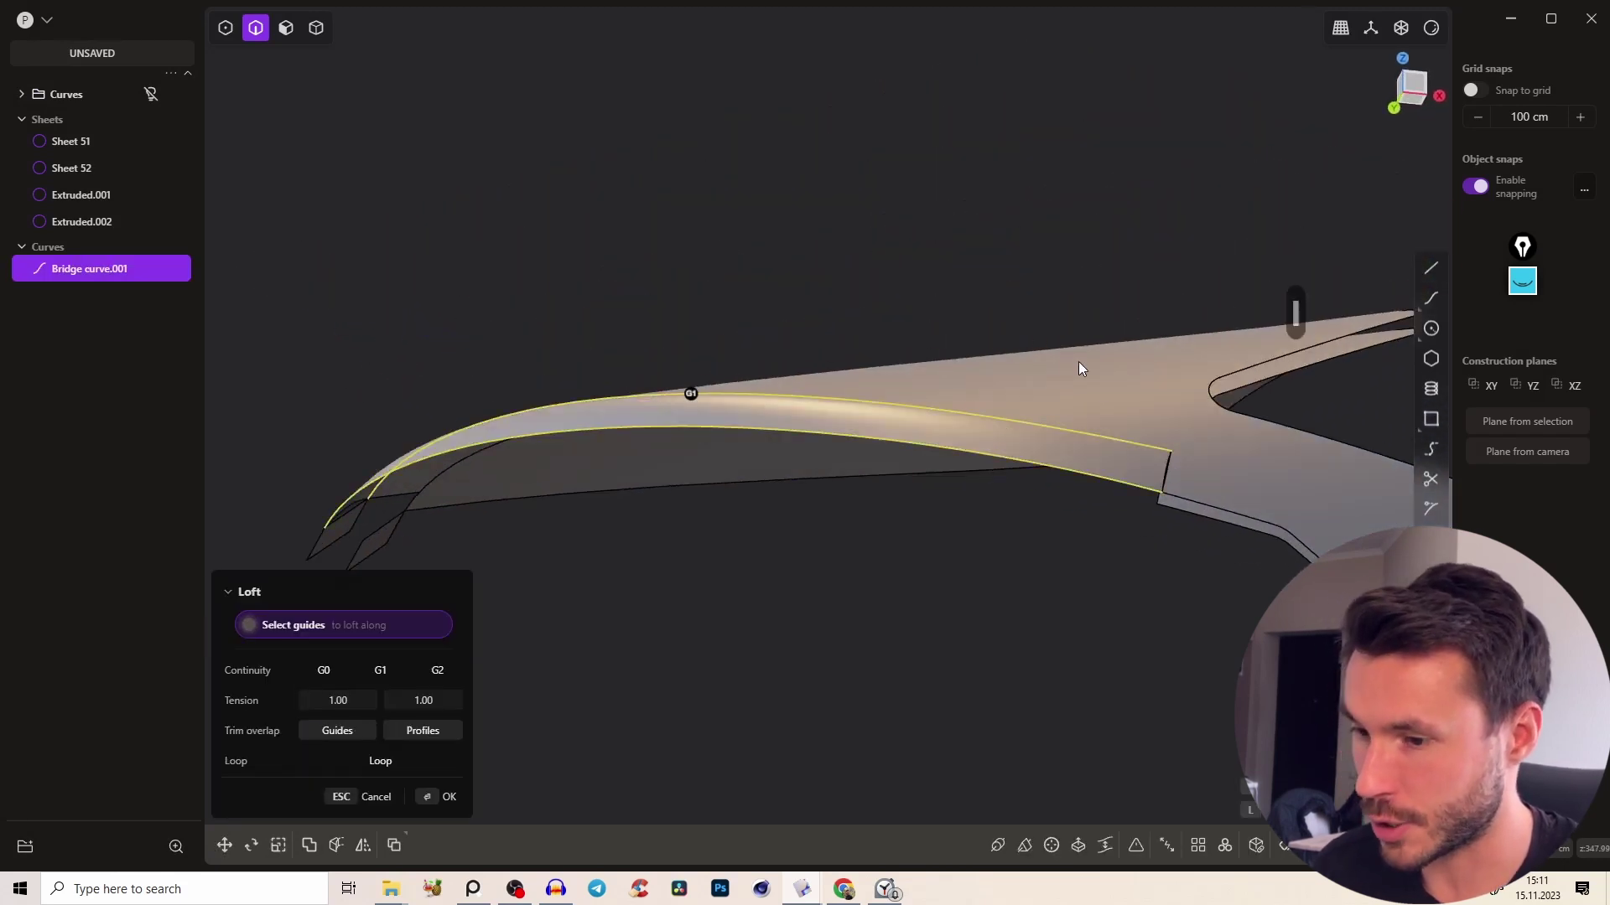
left_click(1164, 470)
middle_click_drag(1180, 426, 1110, 552)
key("ctrl+z")
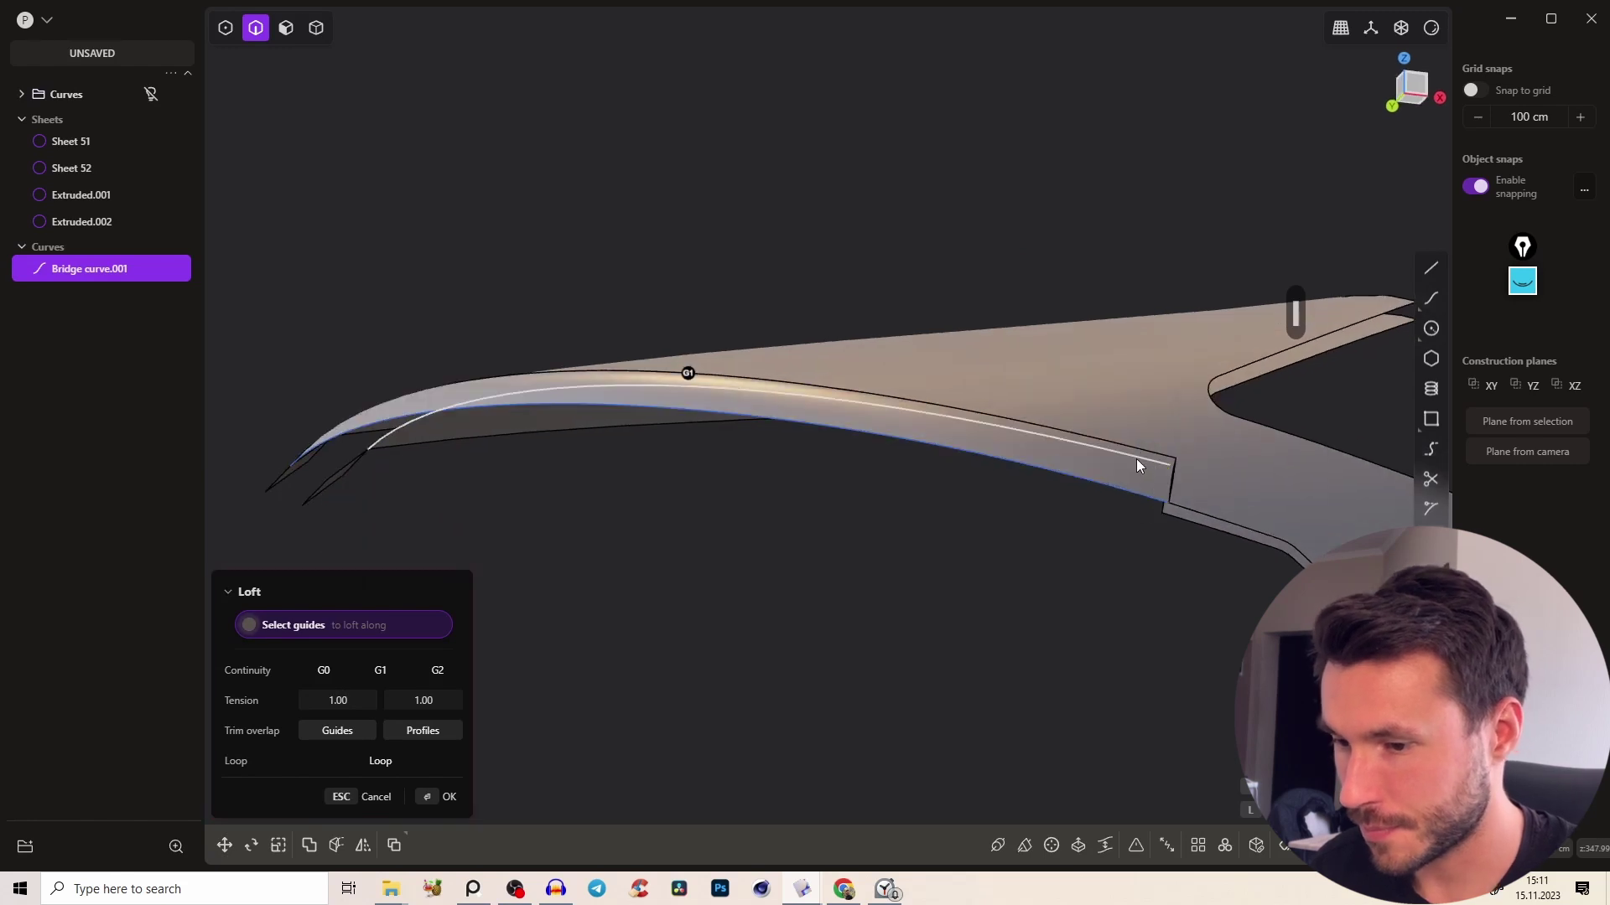
mouse_move(1135, 459)
middle_mouse_down()
mouse_move(1113, 369)
mouse_move(1172, 395)
mouse_move(676, 331)
middle_mouse_up()
left_click(622, 324)
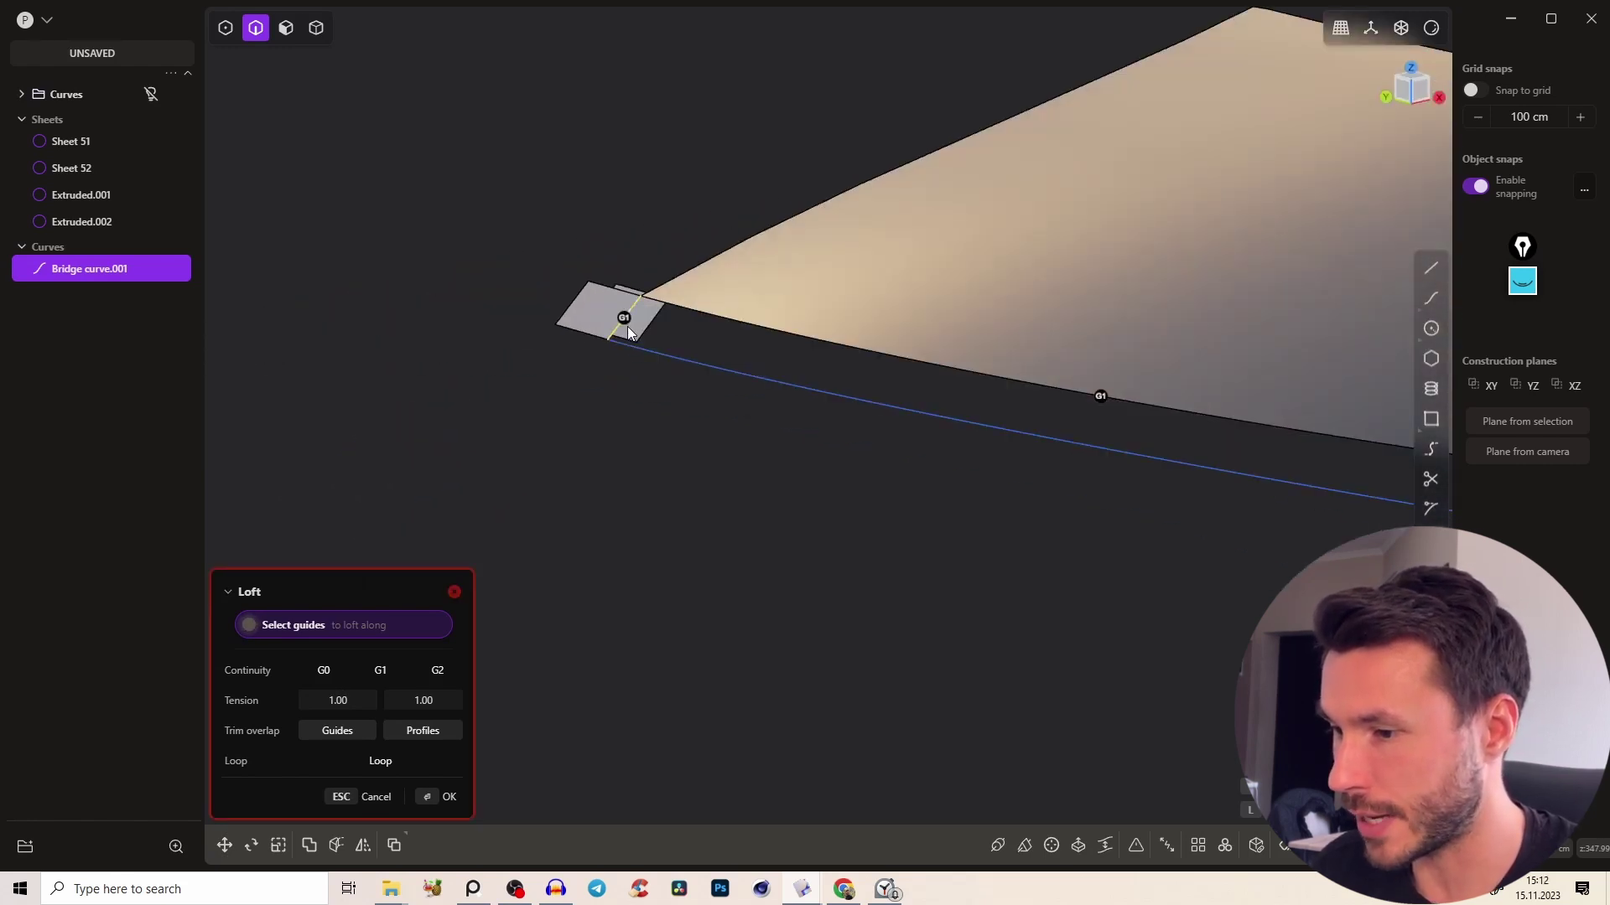
mouse_move(1103, 400)
middle_mouse_down()
mouse_move(847, 287)
mouse_move(1148, 496)
mouse_move(1073, 374)
mouse_move(942, 327)
mouse_move(934, 342)
mouse_move(972, 316)
mouse_move(981, 345)
mouse_move(1085, 414)
mouse_move(1033, 401)
mouse_move(1108, 382)
middle_mouse_up()
right_click(1151, 454)
Delete the outer bridge curve and the small extruded sheet at the outer strip's tip
left_click(1070, 504)
key("e")
key("x")
right_click_drag(1108, 383, 761, 321)
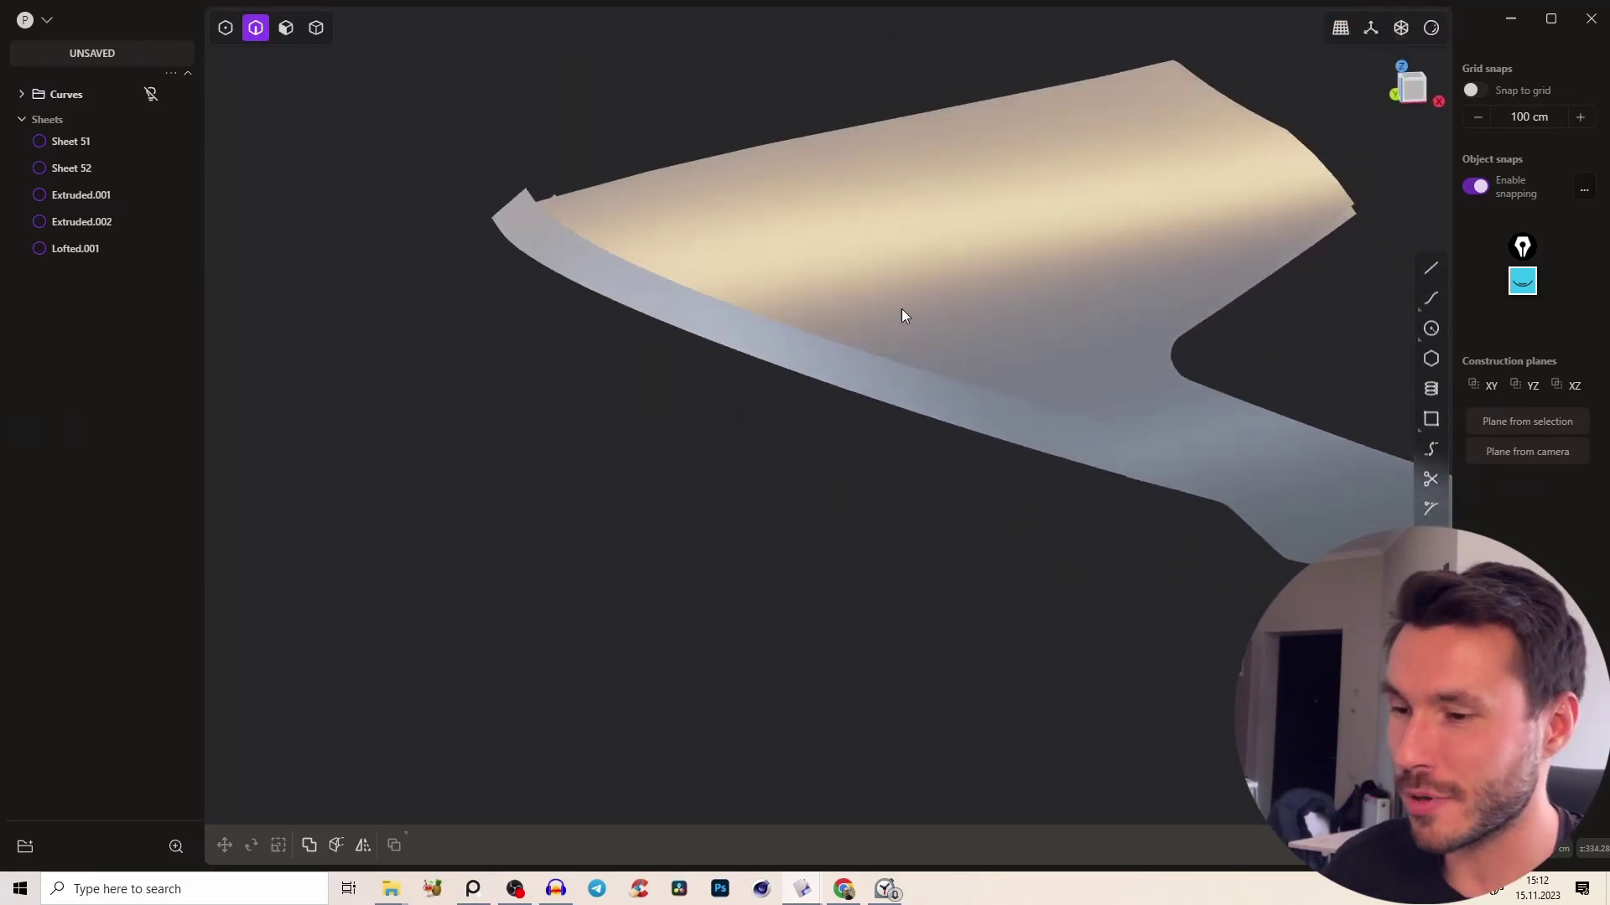
key("w")
right_click_drag(1135, 378, 646, 227)
key("e")
key("Tab")
key("Tab")
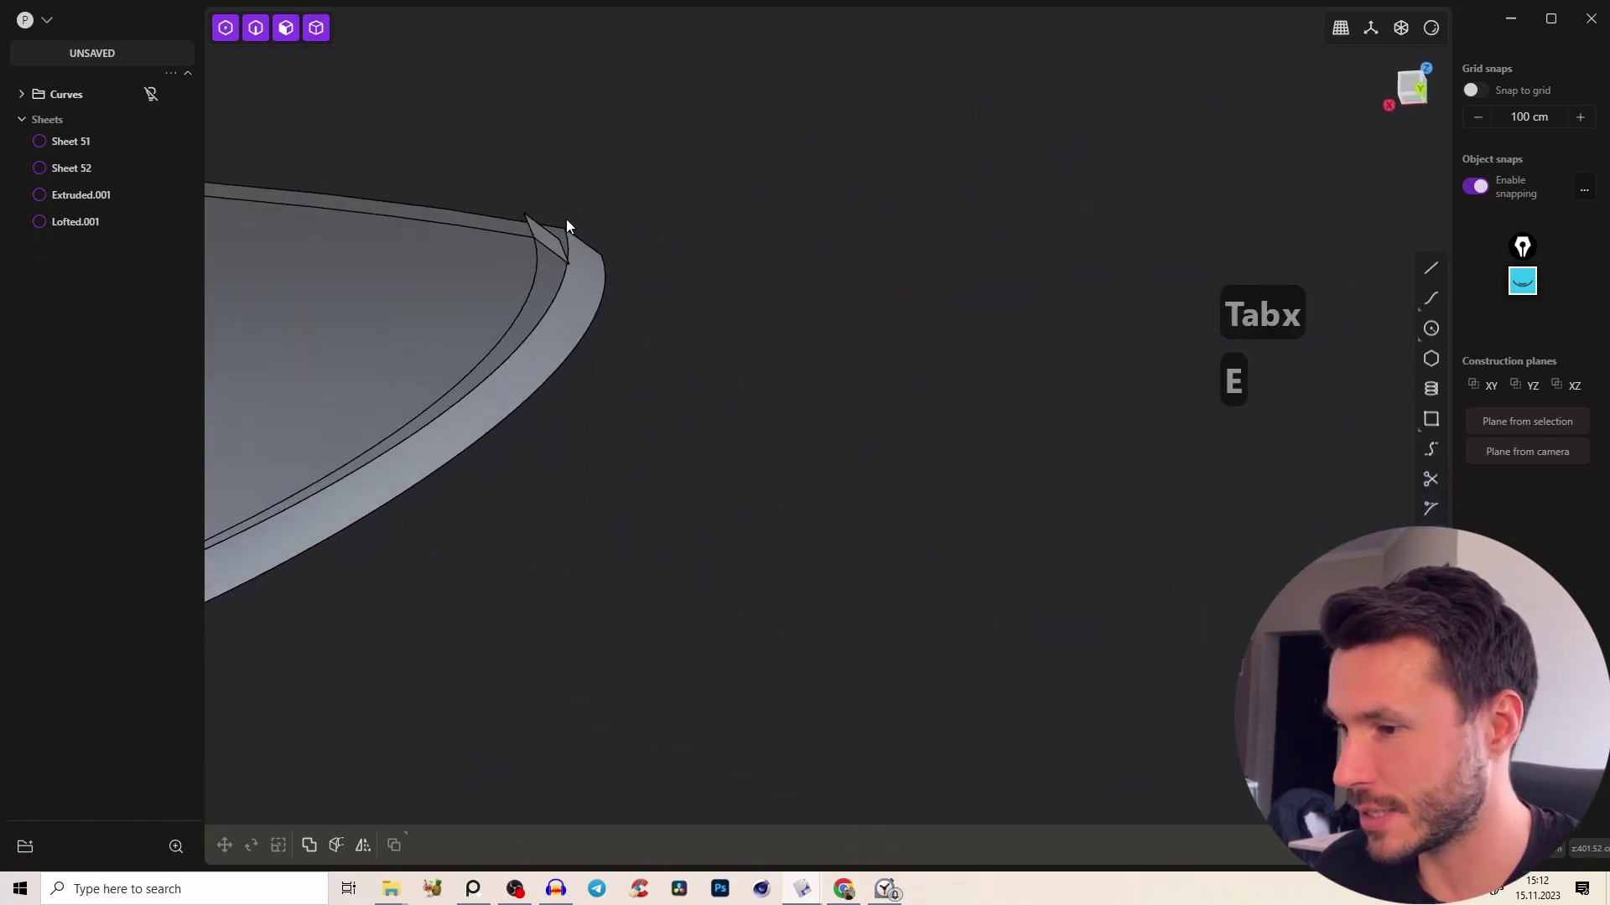
Bridge the remaining small sheet's lower edge to the inner visor sheet's edge behind the notch with G1 curvature at both ends
middle_click_drag(542, 281, 1051, 235)
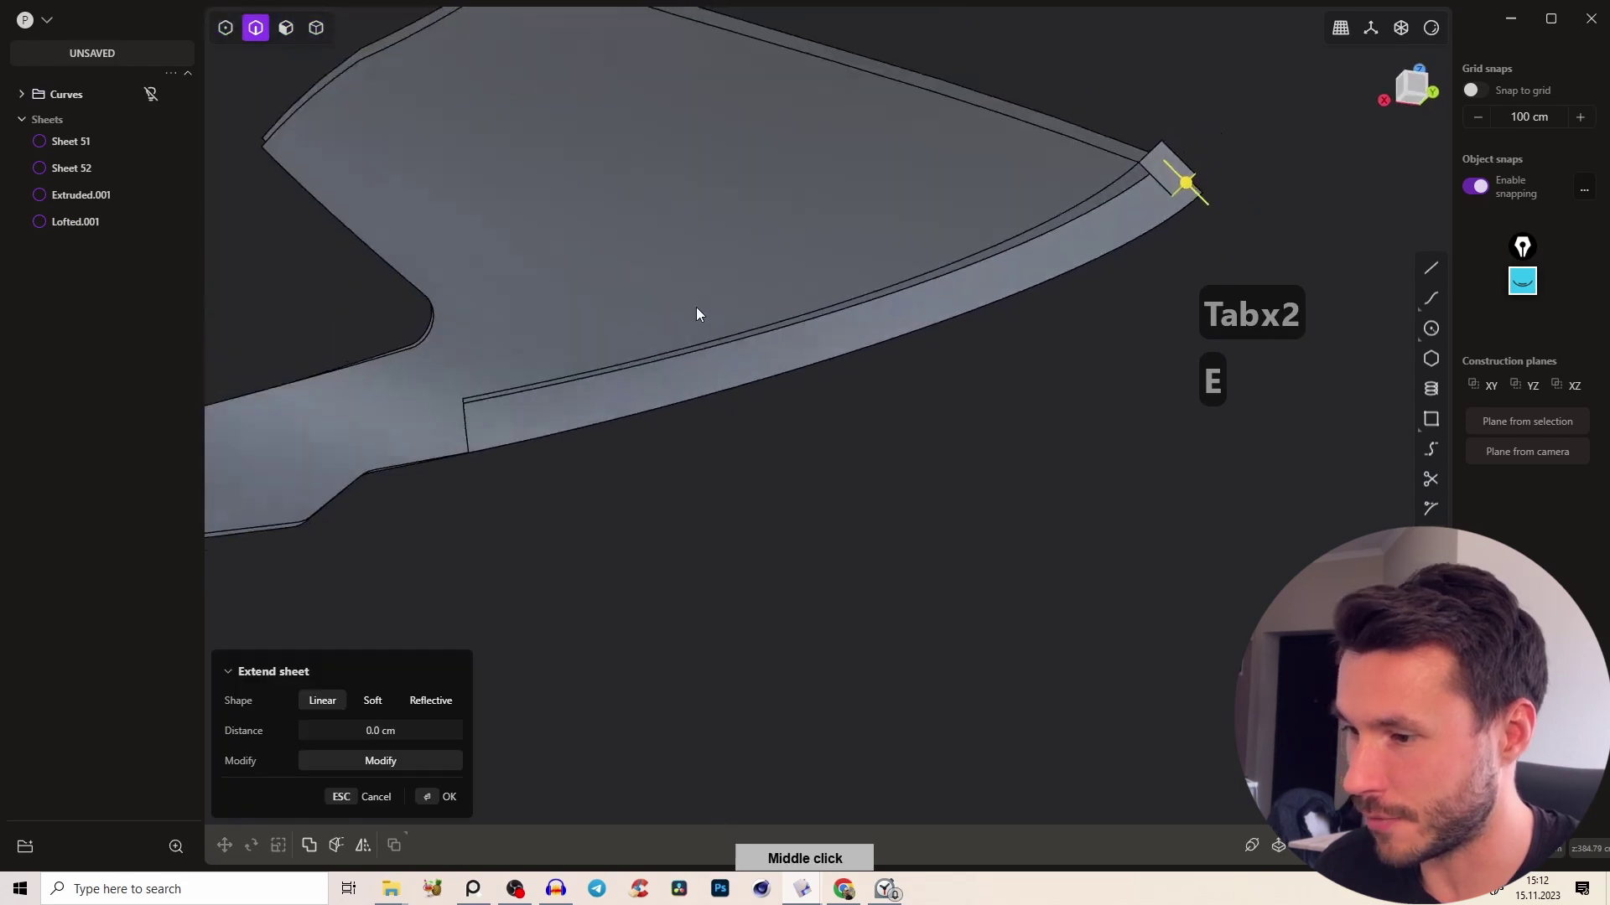
middle_click_drag(532, 378, 711, 186)
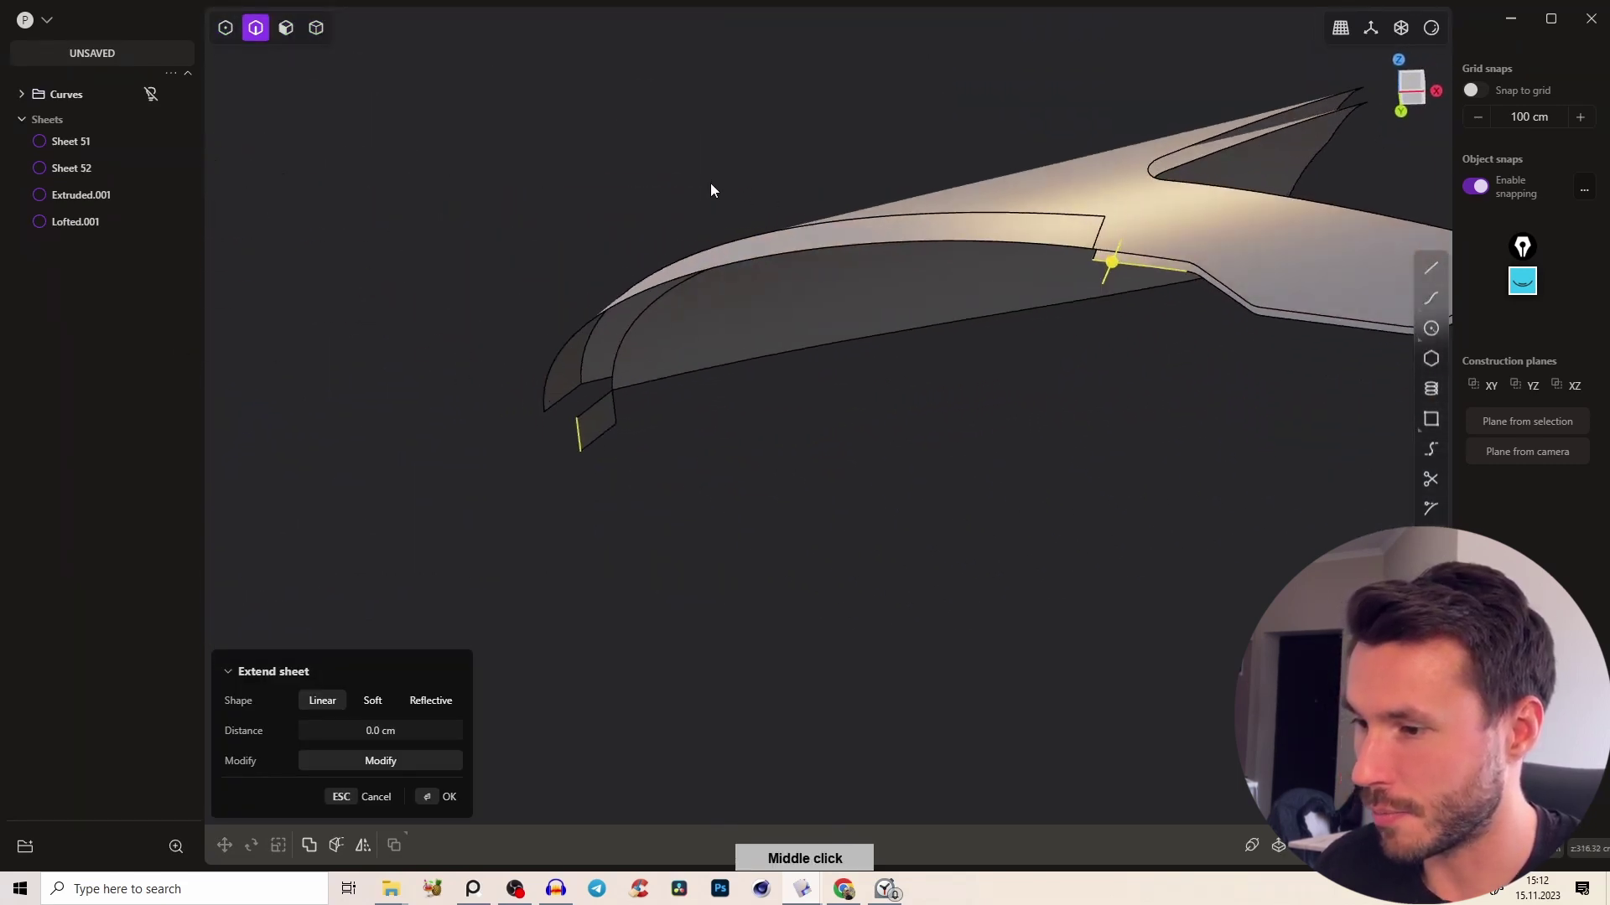
key("b")
key("Tab")
key("Tab")
key("Tab")
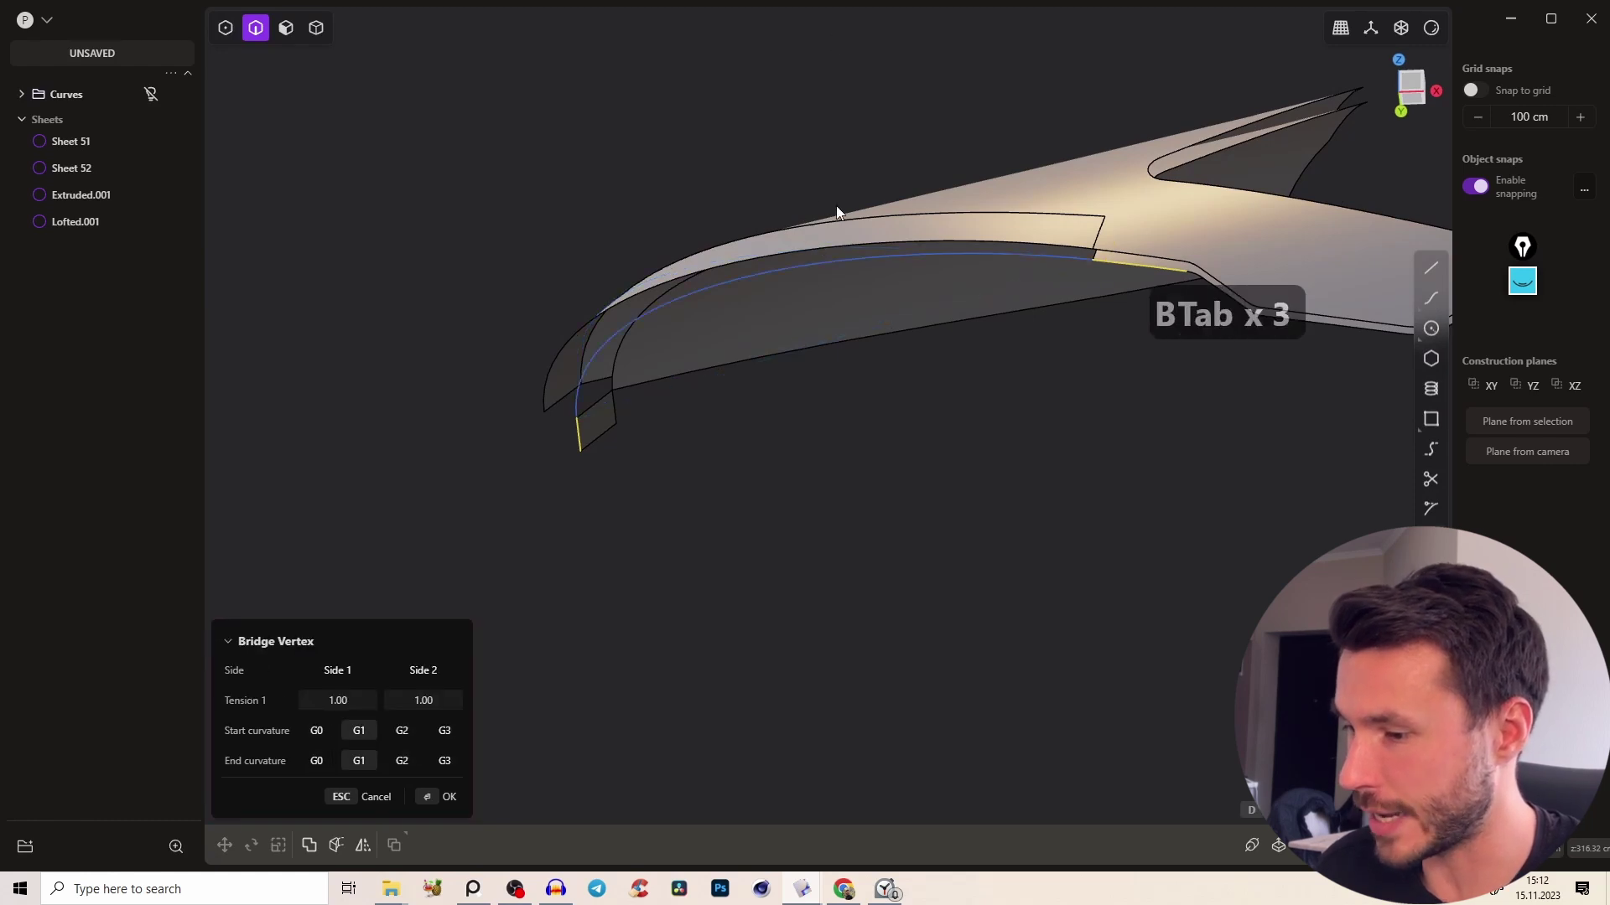
right_click(705, 409)
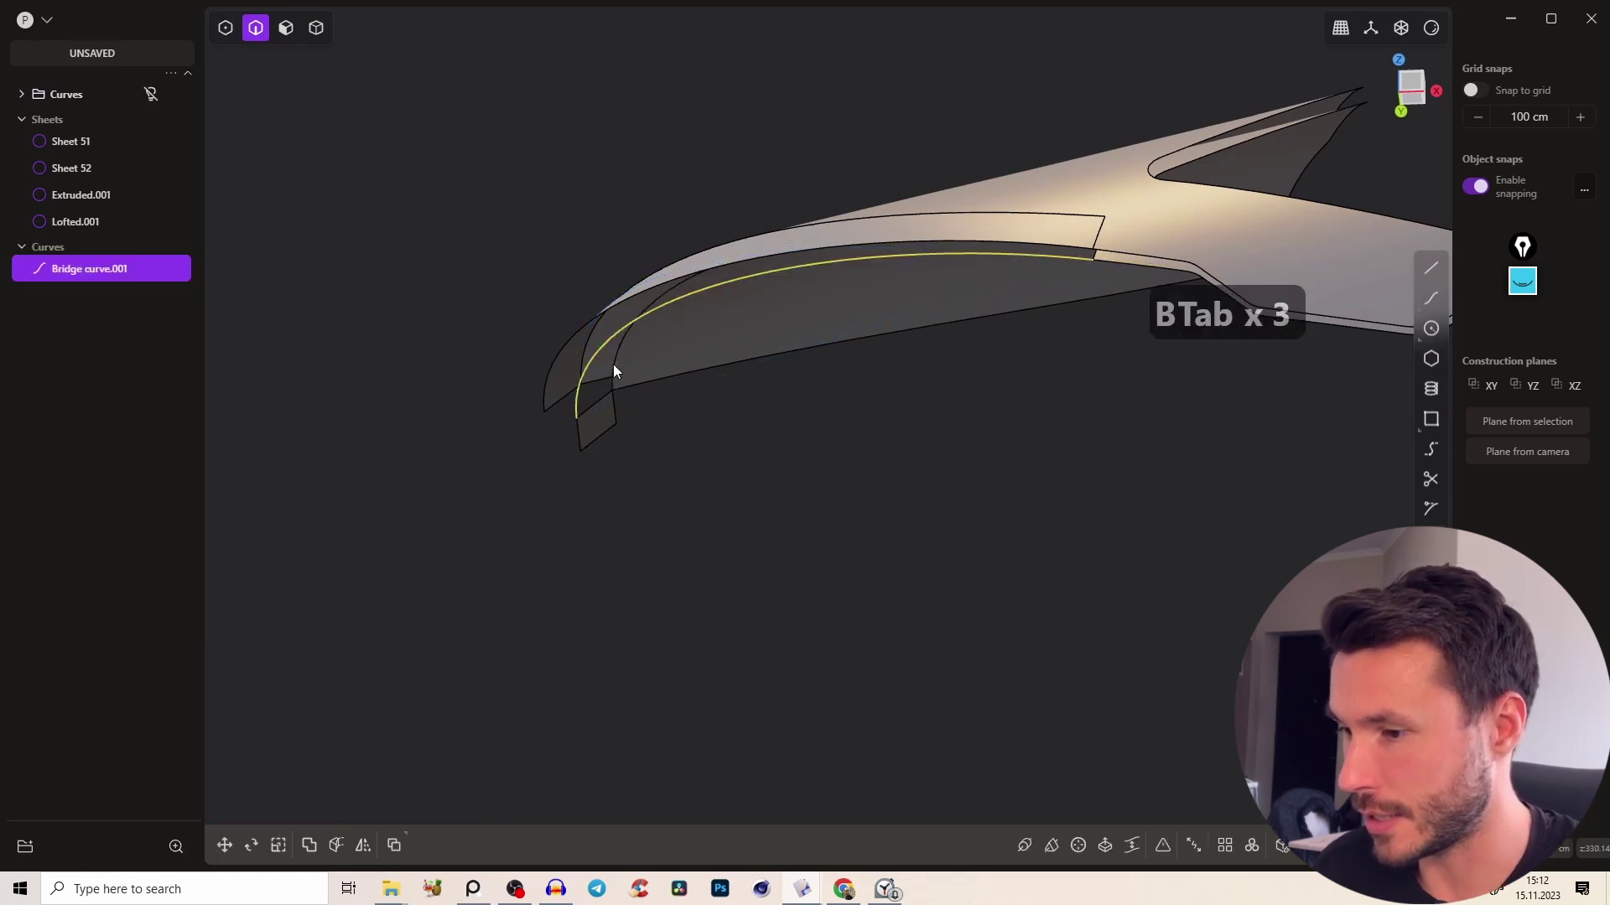
Loft the inner visor sheet's front edge to the bridge curve, guided at tip and notch, with G0 at the front edge and tip
key("l")
left_click(595, 405)
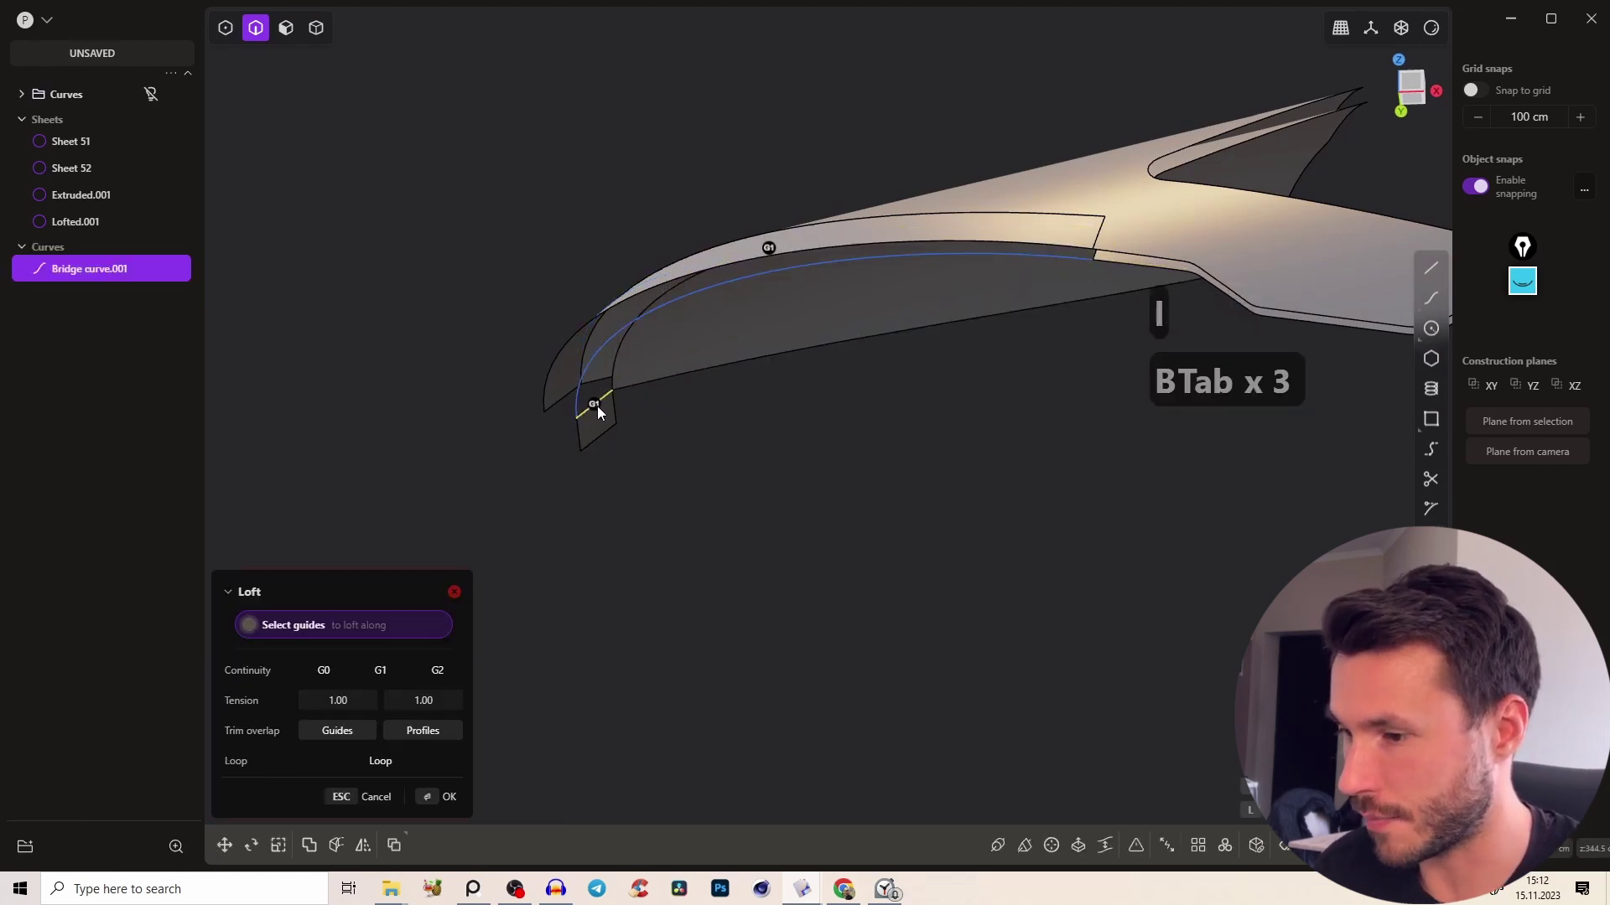
middle_click_drag(1105, 252, 1109, 206)
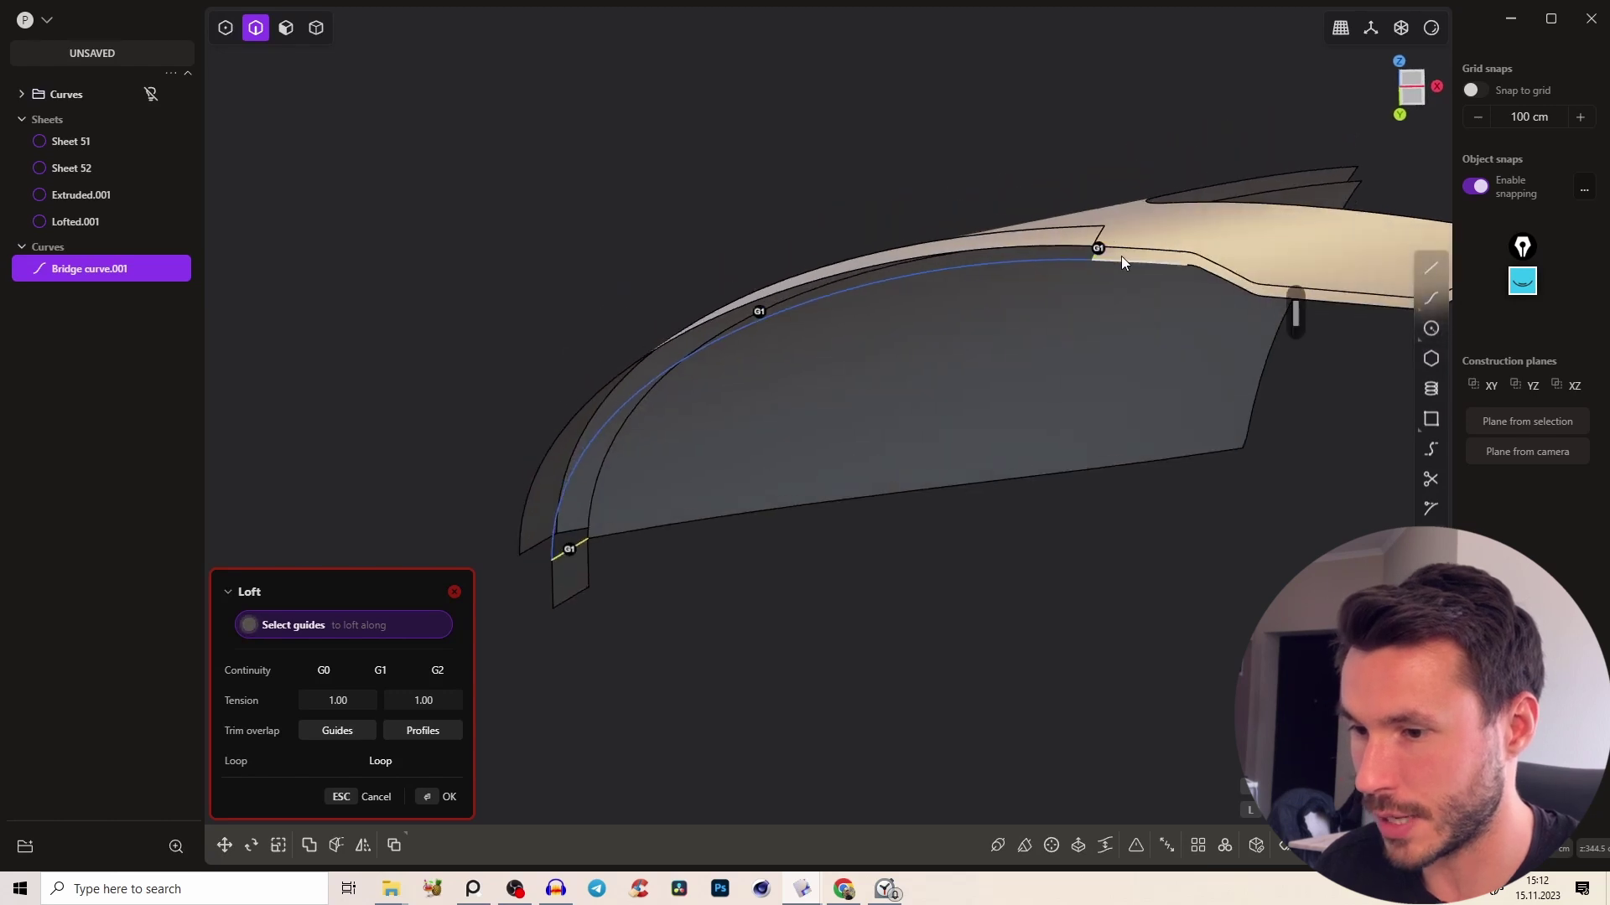
key("Tab")
key("Tab")
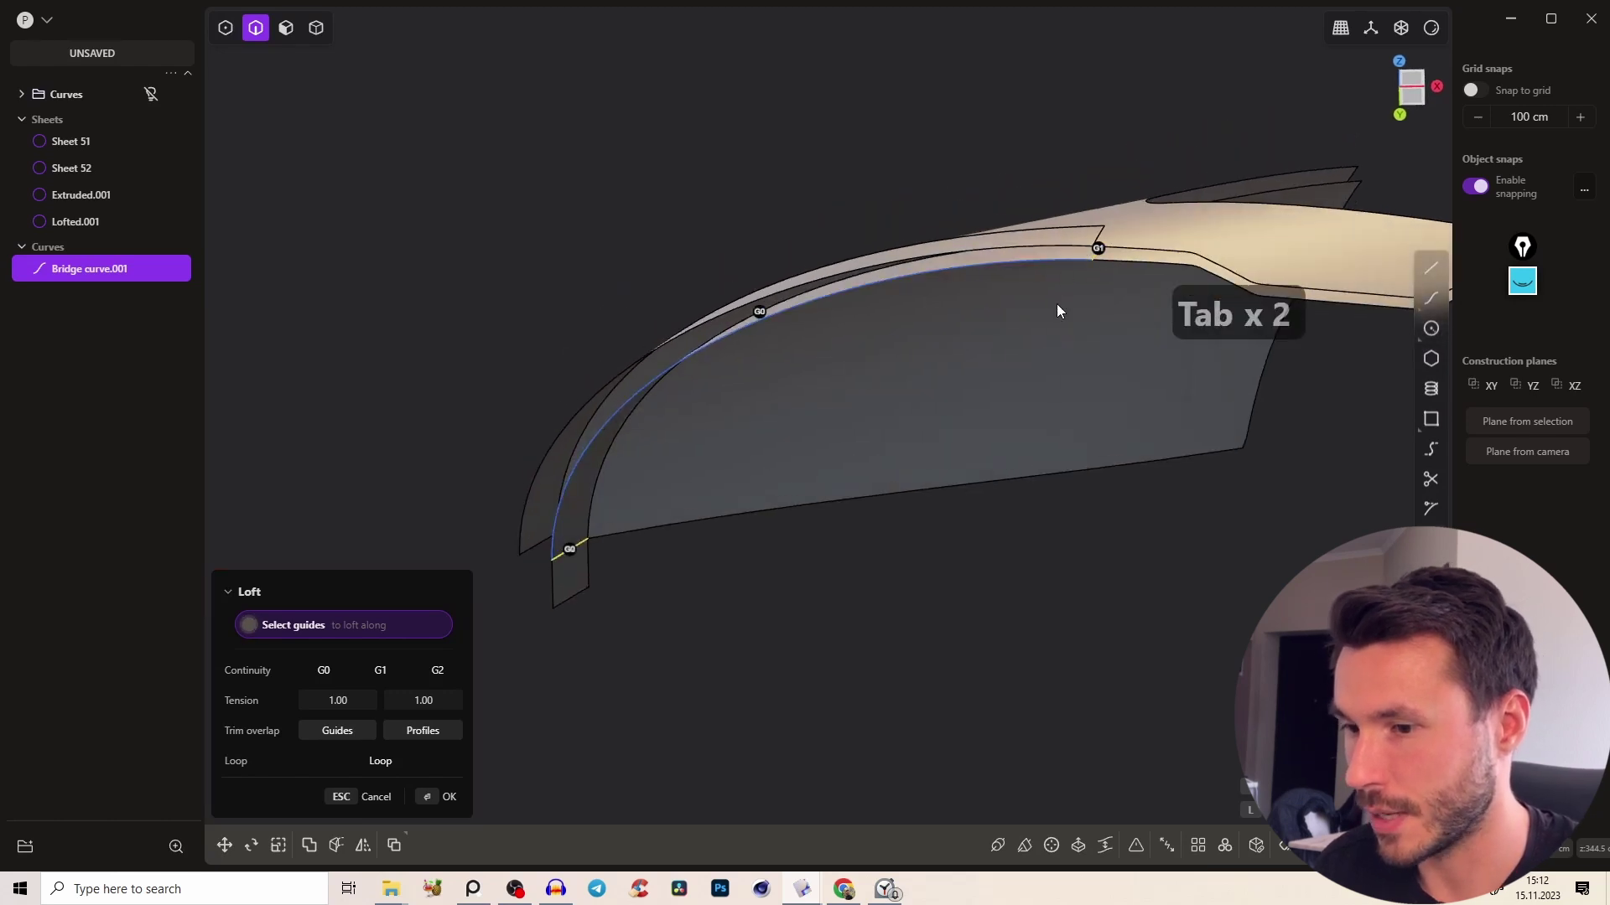
right_click(1054, 299)
key("Escape")
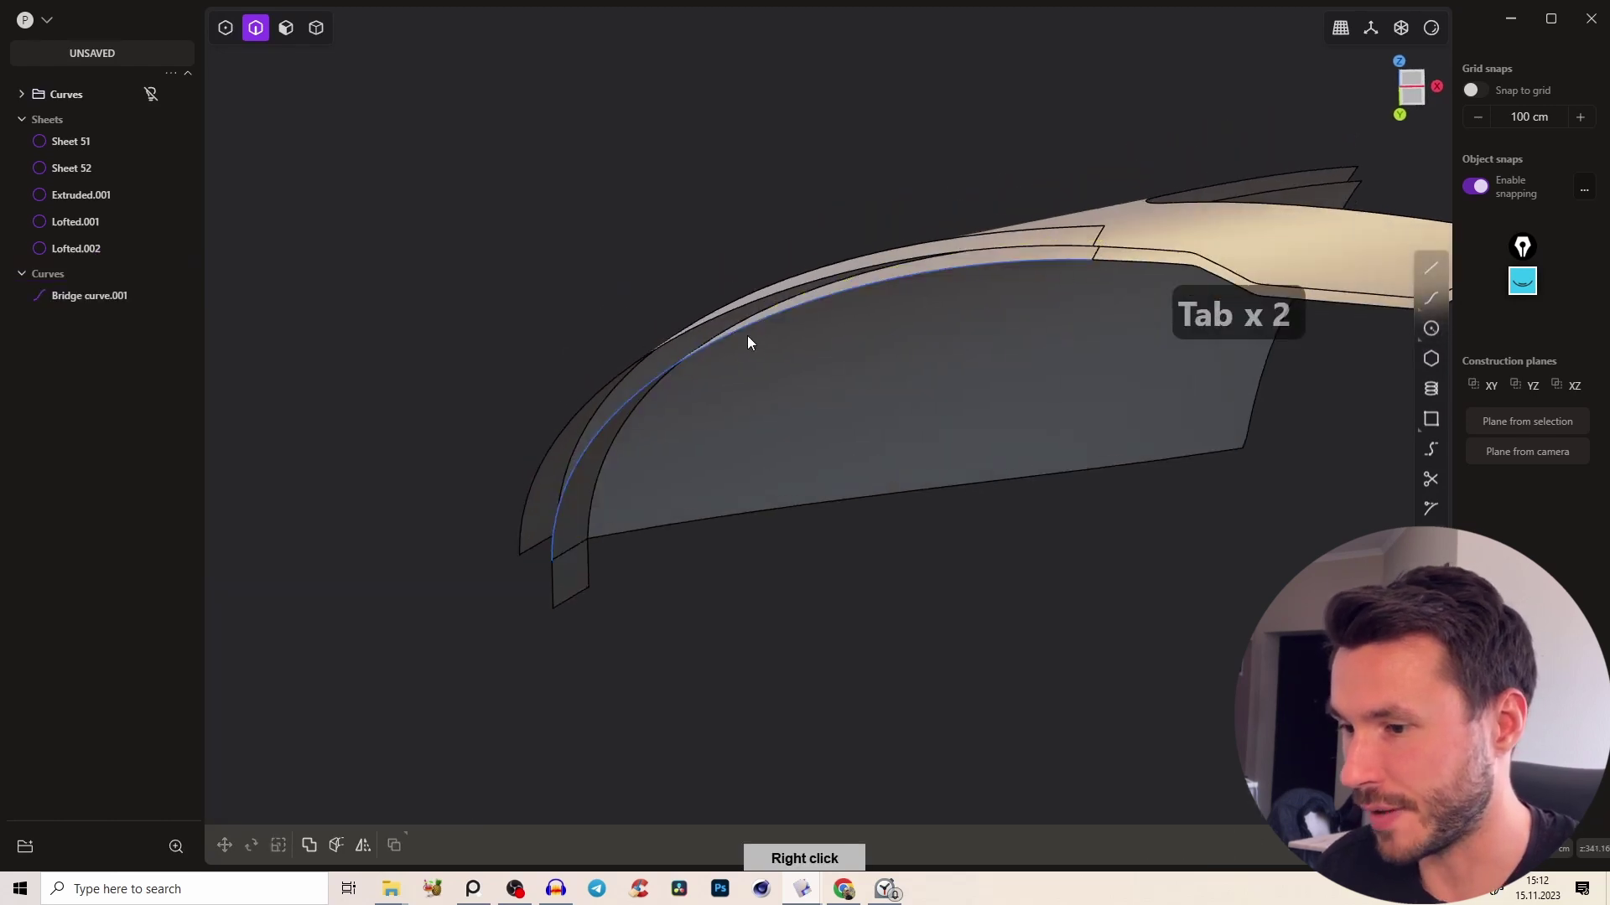
Delete the inner bridge curve and the remaining small extruded sheet at the visor's tip
left_click(552, 535)
key("x")
key("Tab")
left_click(577, 578)
key("x")
right_click_drag(786, 356, 923, 409)
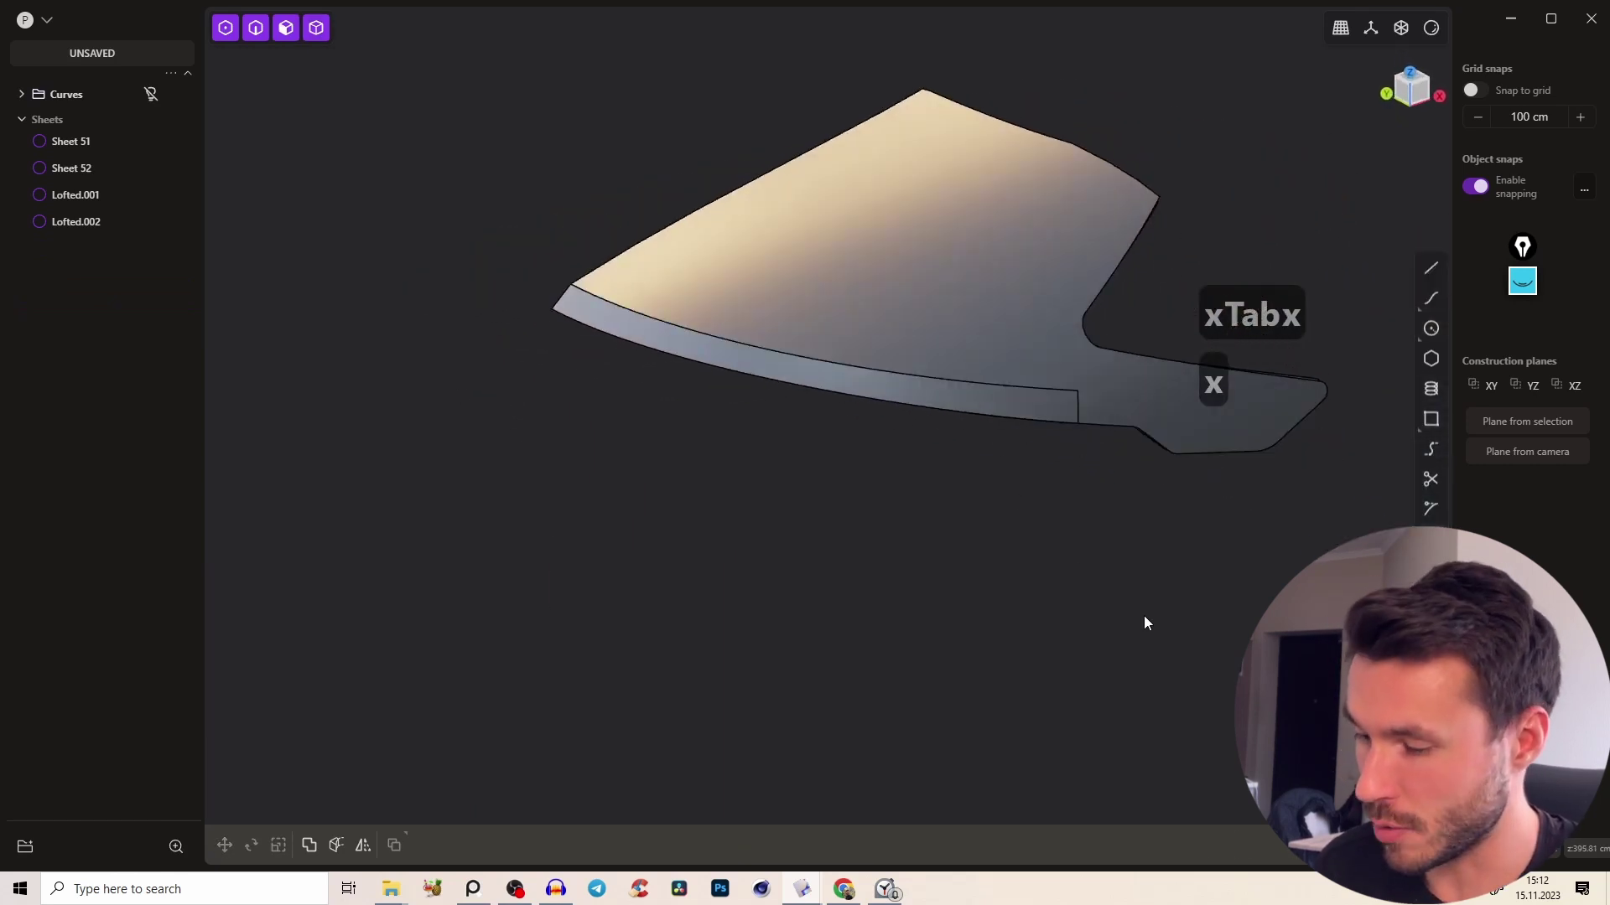
Join the stacked visor sheets with the lofted strips along their front edges
key("4")
left_click_drag(1226, 618, 495, 133)
key("j")
left_click(911, 513)
Loft between the front edges of the outer and inner visor sheets without guides to close the gap
right_click_drag(911, 513, 961, 339)
middle_click_drag(961, 339, 715, 360)
key("2")
right_click_drag(715, 359, 826, 395)
left_click(908, 460)
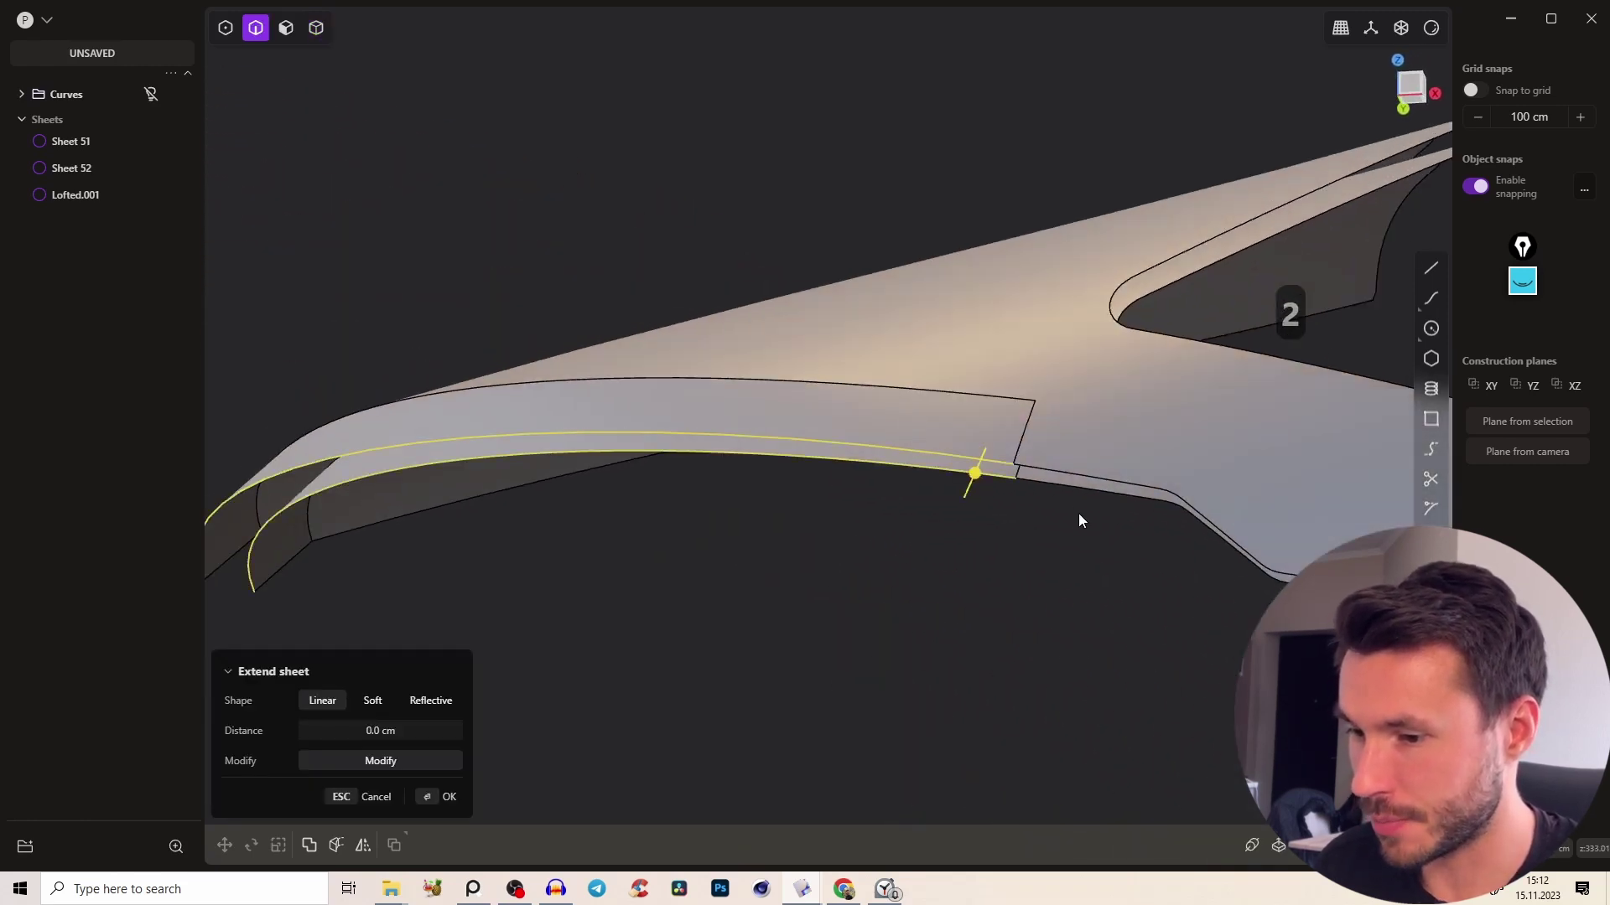
key("l")
key("Tab")
key("Tab")
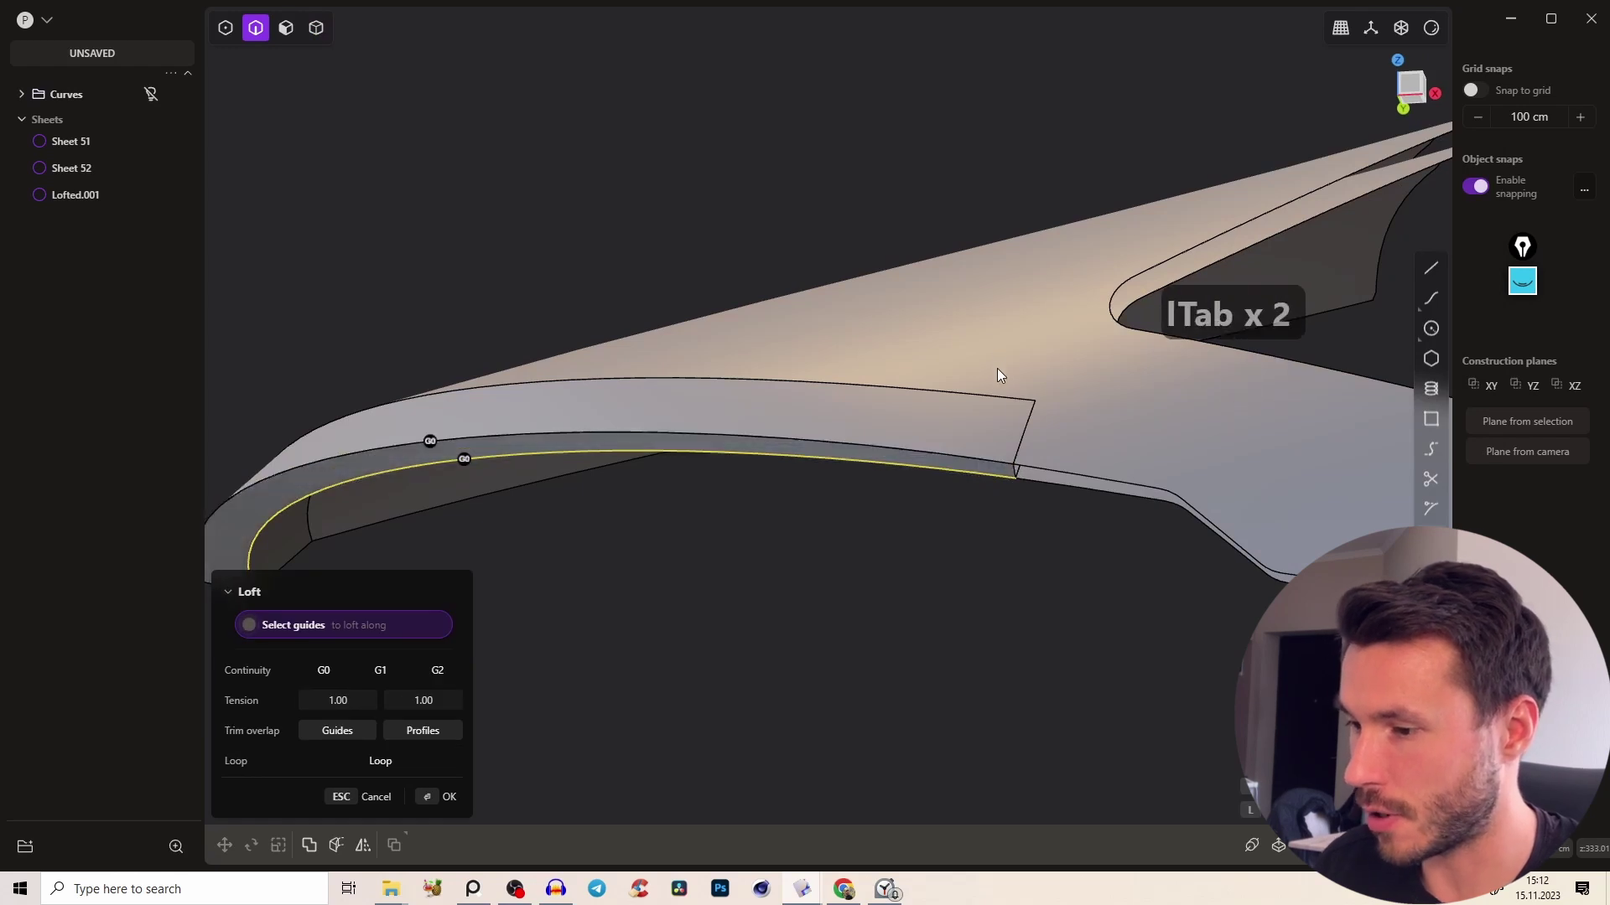
right_click(999, 375)
Loft between the two sheets' lower edges, from the end of the front strip to the slanted bend, without guides
middle_click_drag(999, 379, 748, 306)
scroll(707, 372, "up", 4)
right_click_drag(707, 372, 692, 371)
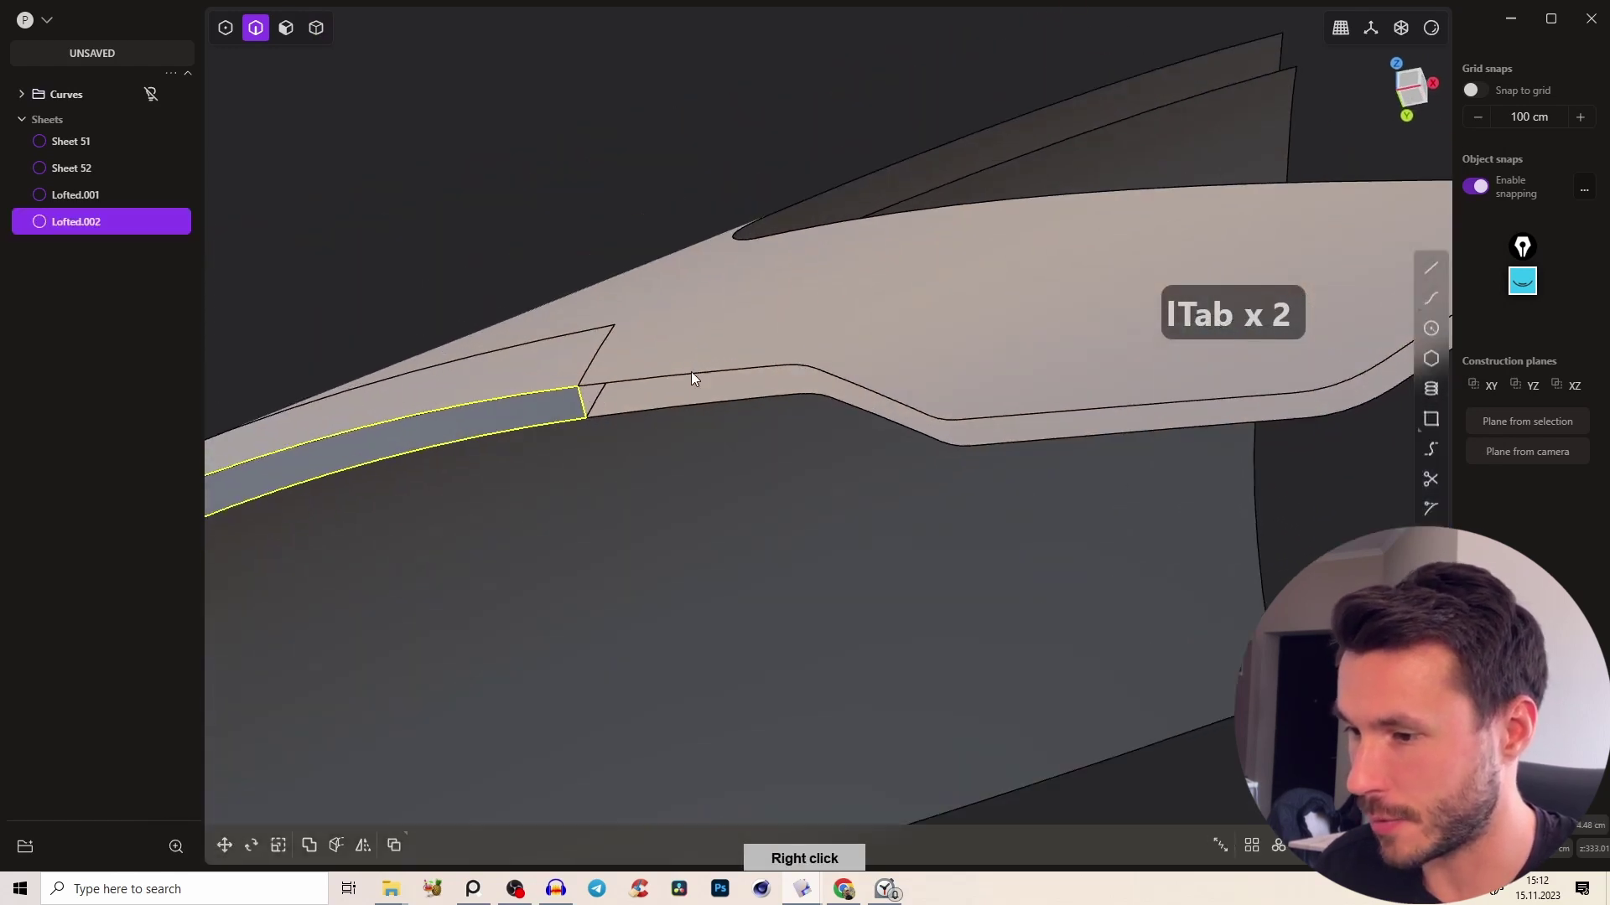
key("2")
left_click(692, 372)
left_click(758, 396, "shift")
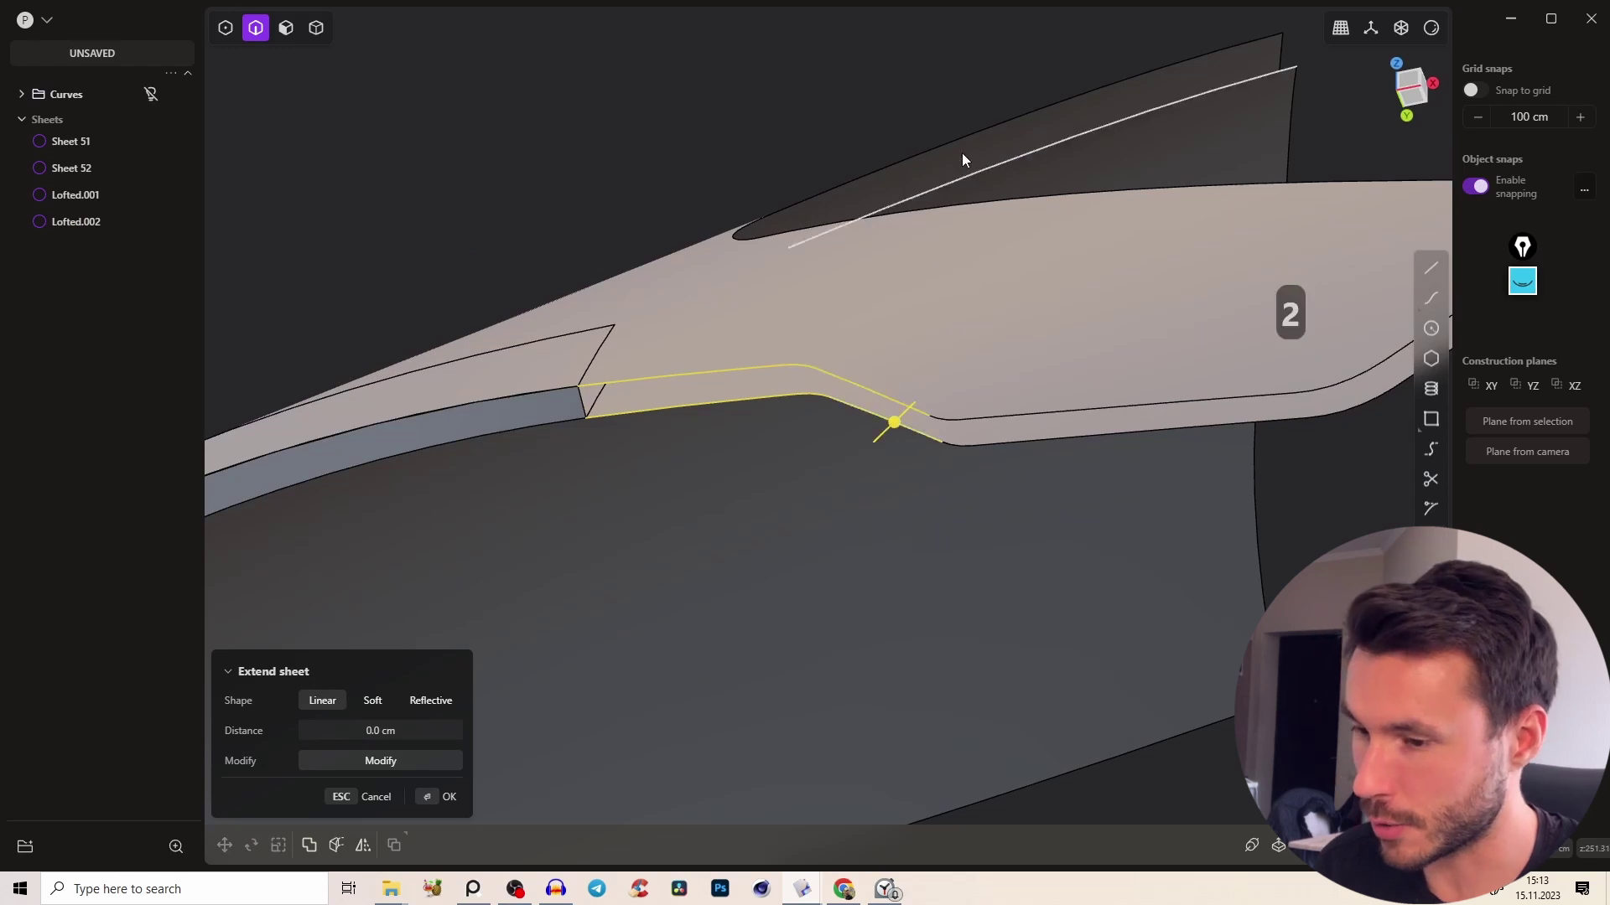
key("l")
key("Tab")
key("Tab")
right_click(922, 377)
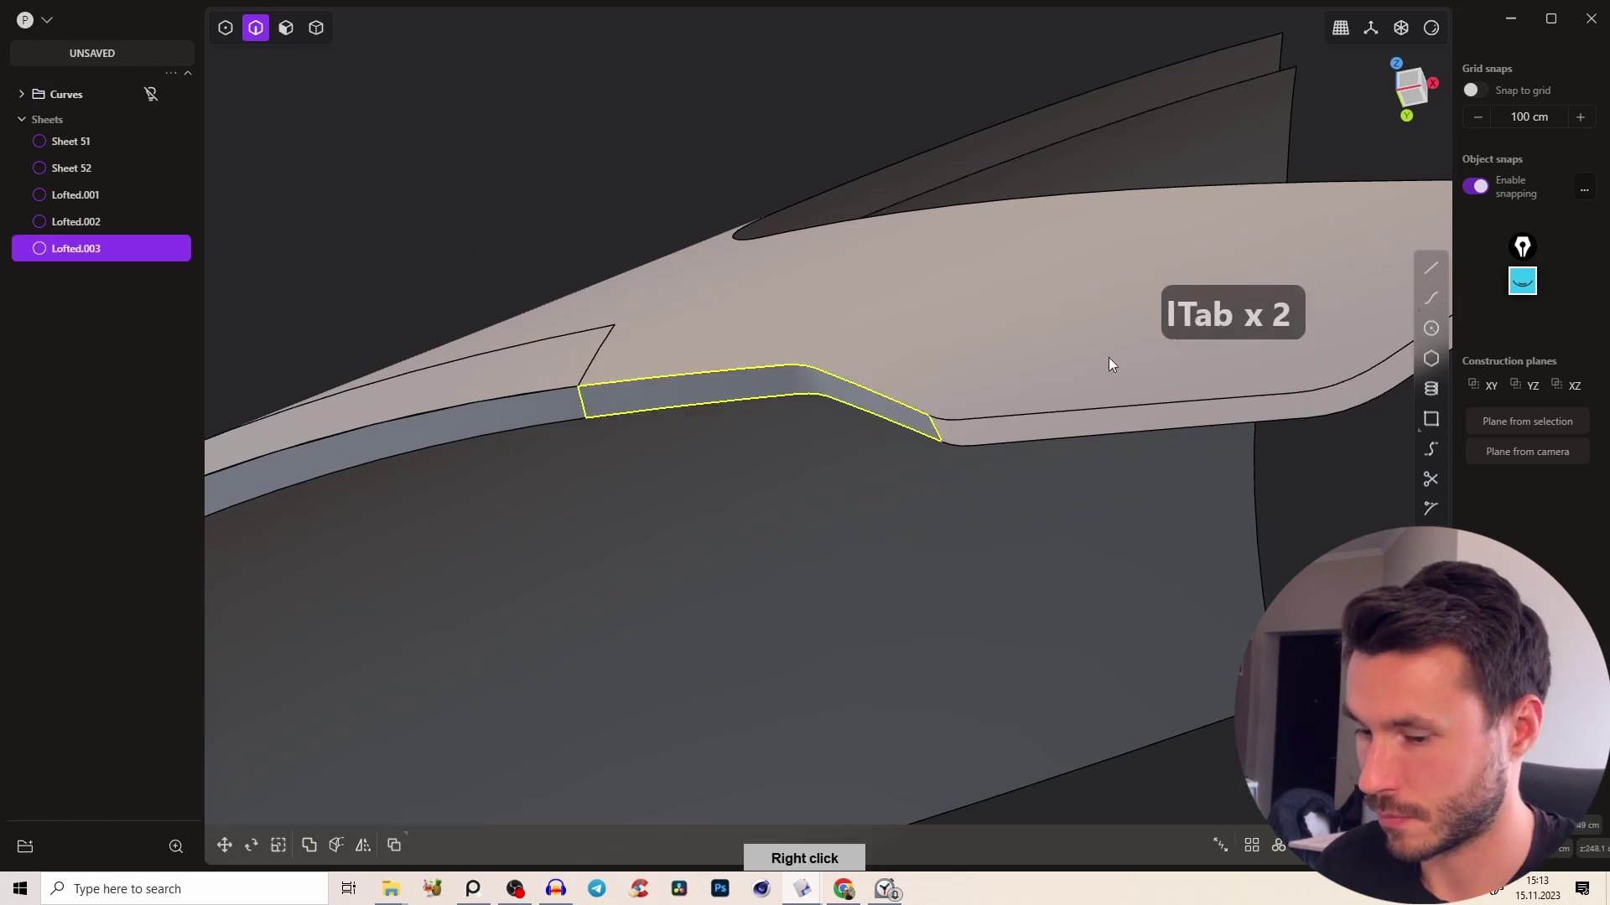
Join all visor sheets and lofted side walls into a single sheet body
middle_click_drag(1109, 361, 591, 454)
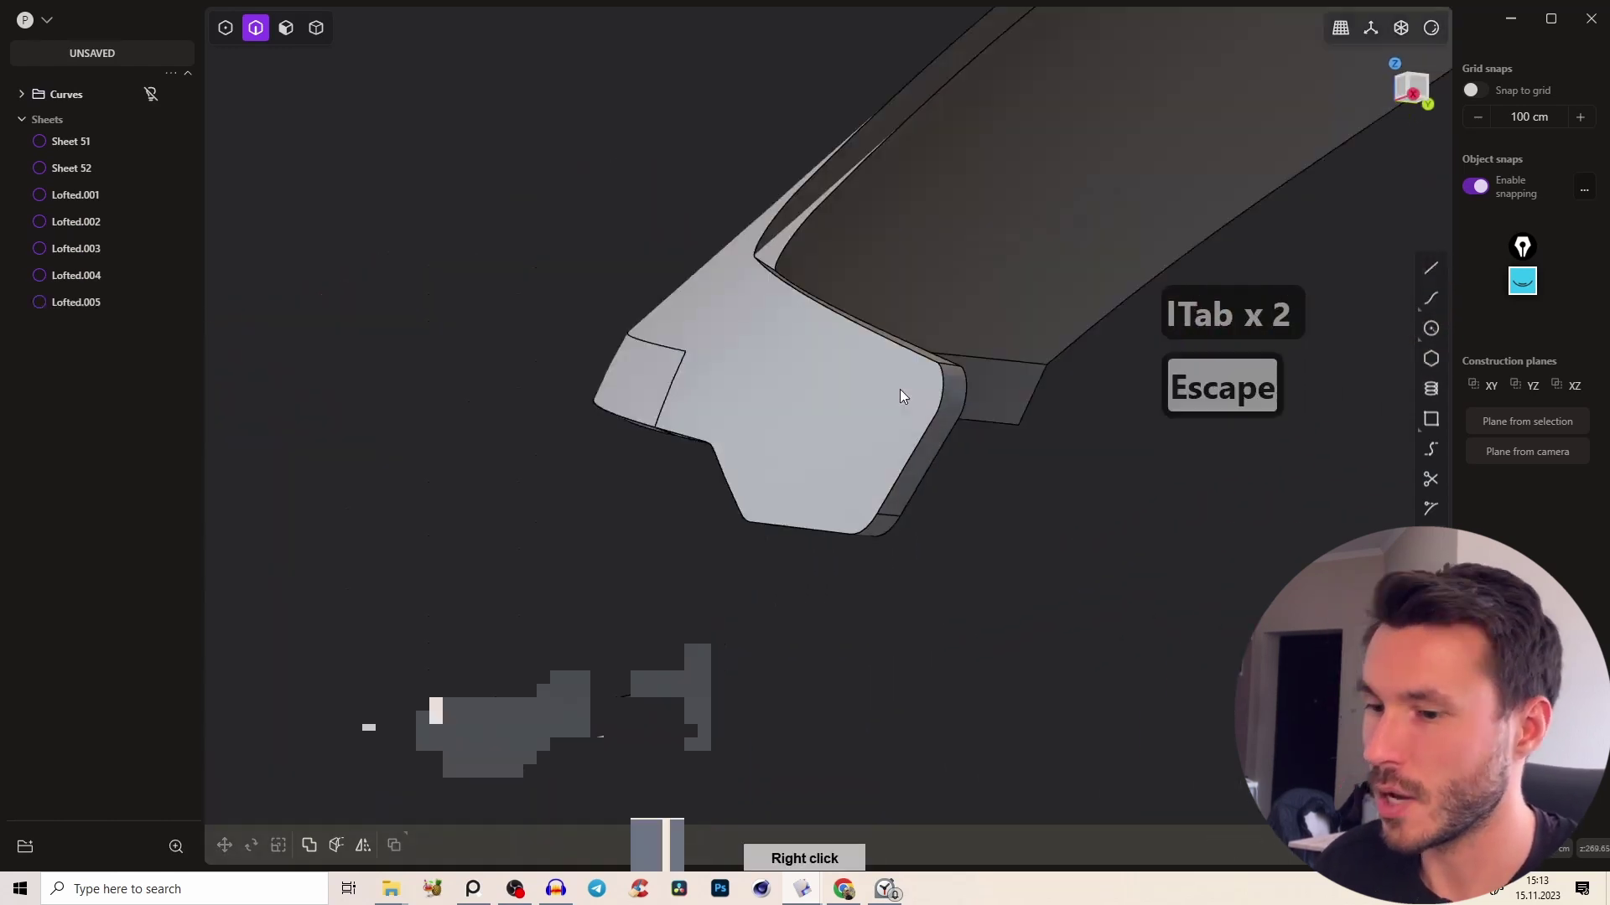
right_click_drag(899, 389, 997, 272)
middle_click_drag(876, 417, 898, 460)
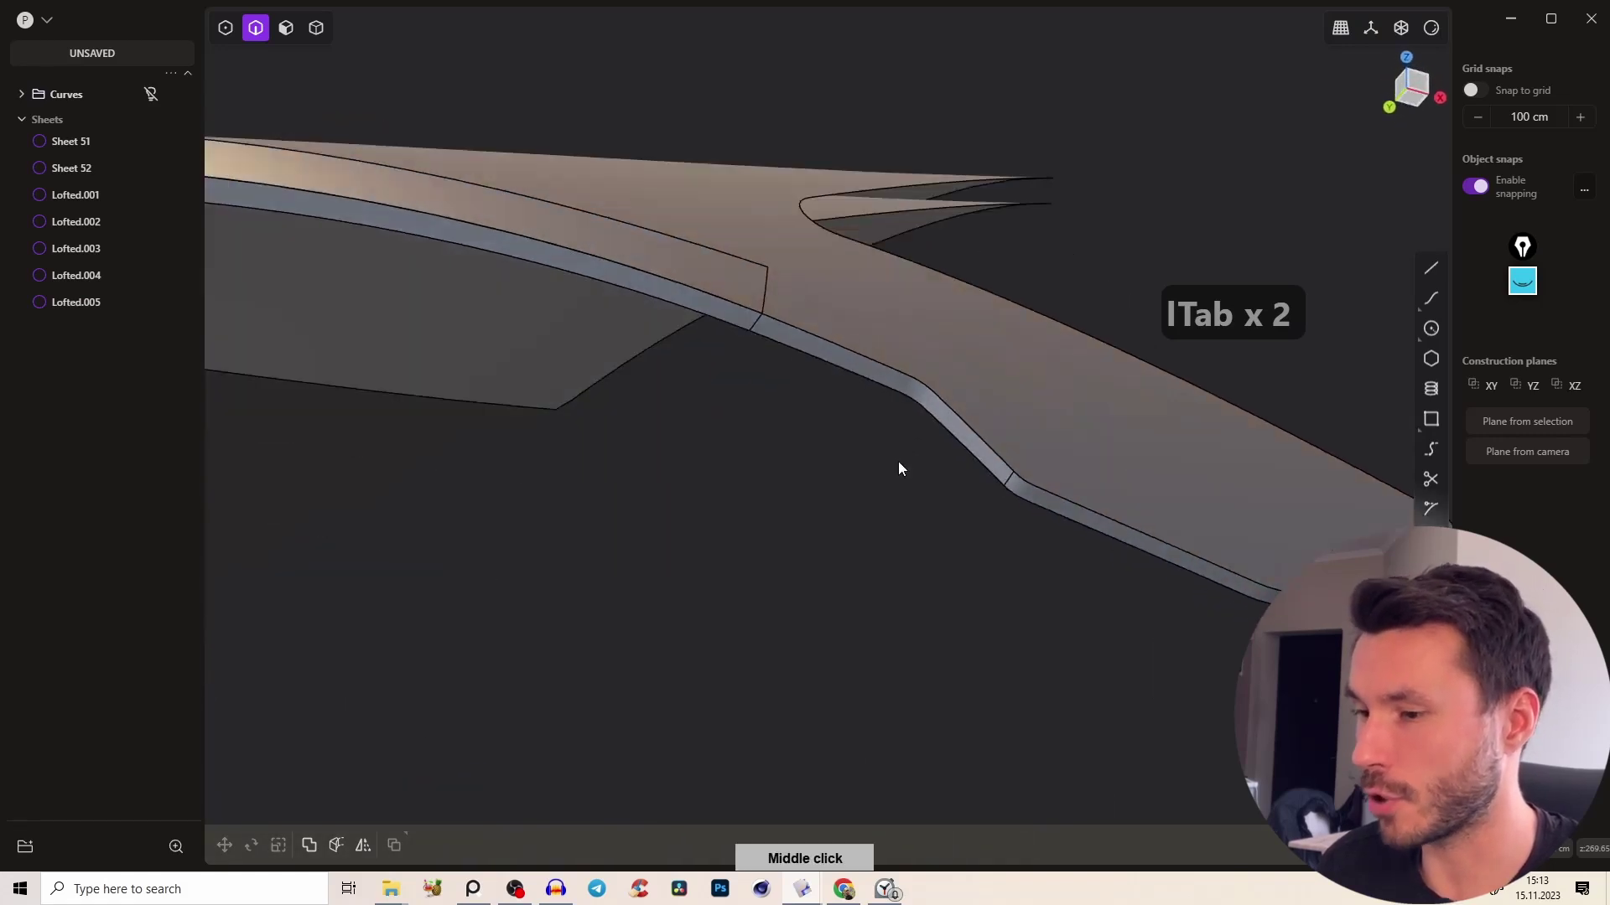
right_click_drag(898, 460, 929, 223)
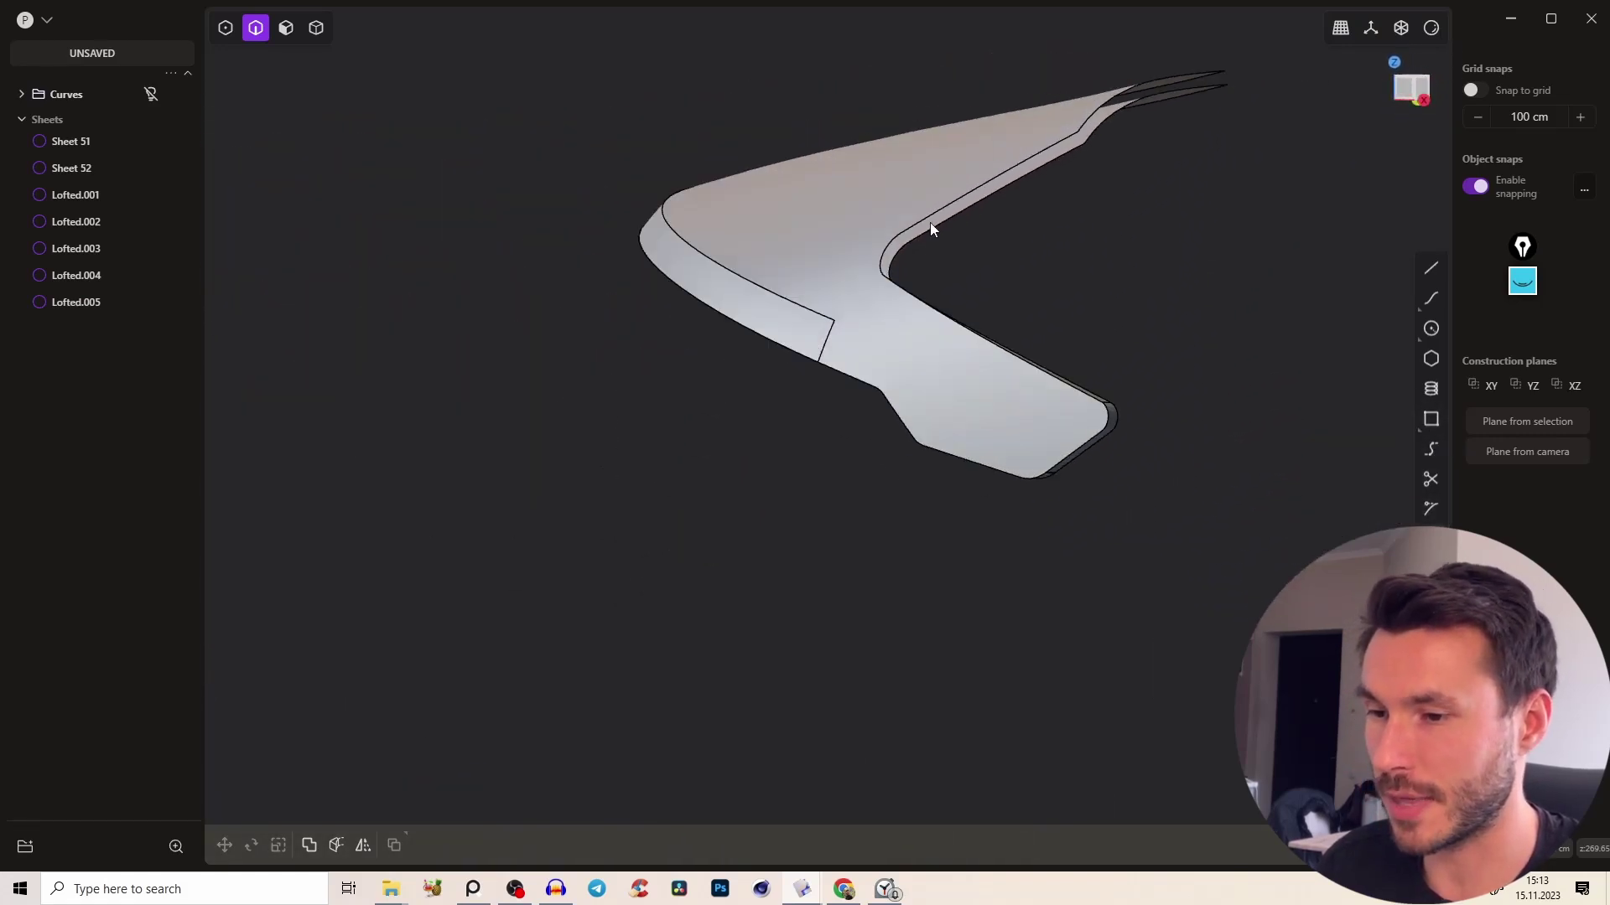
key("4")
left_click_drag(1152, 563, 521, 168)
key("j")
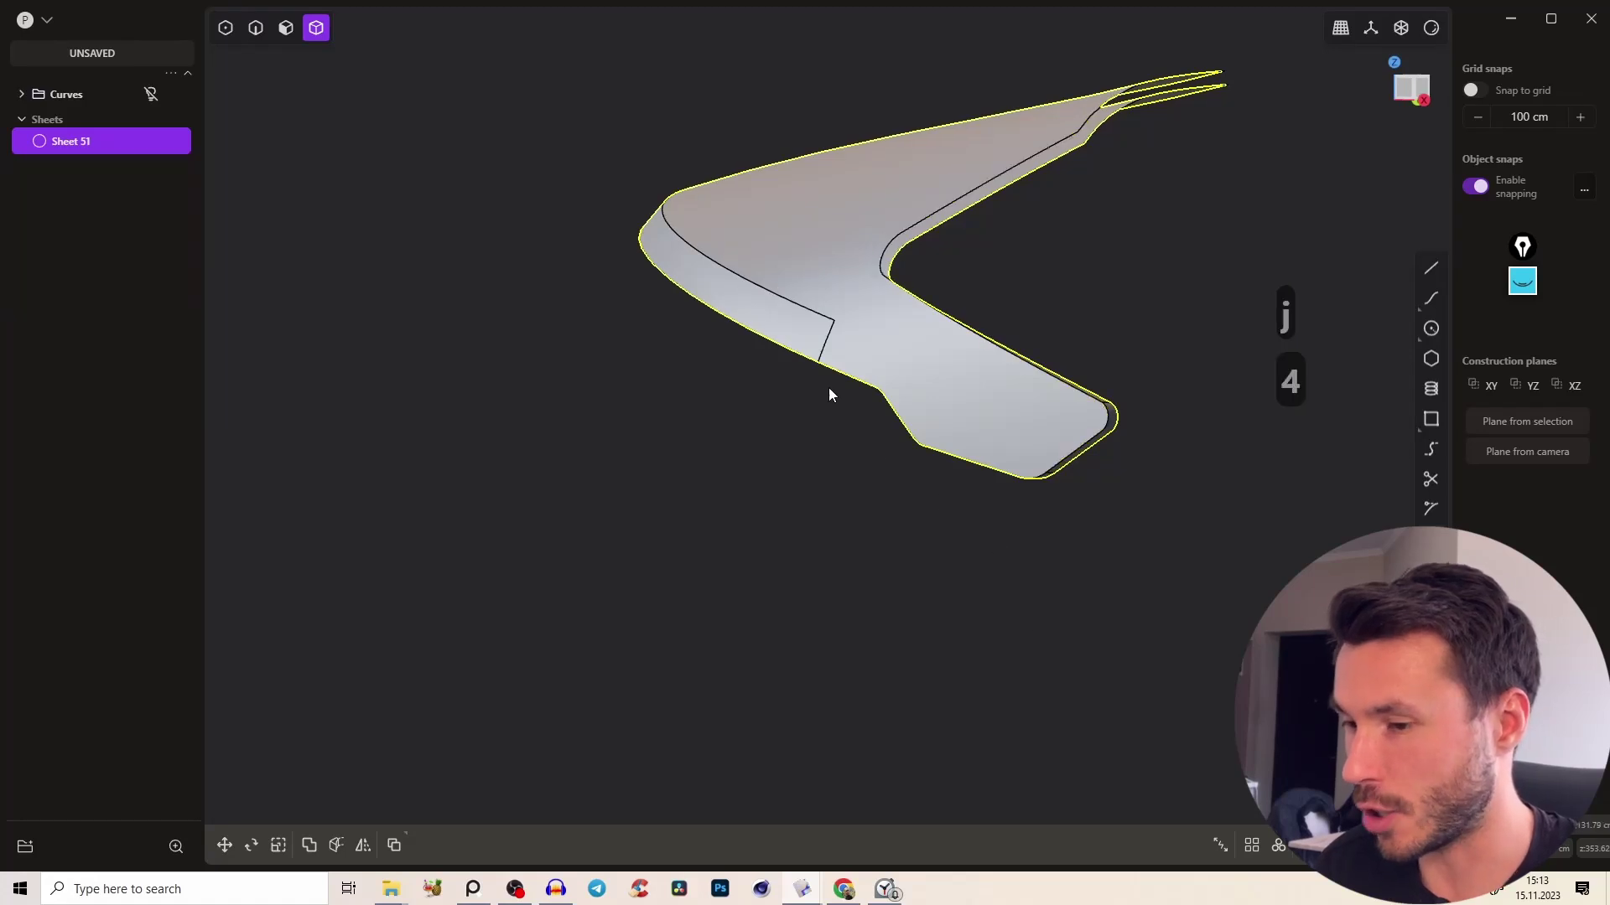
right_click_drag(828, 388, 842, 197)
left_click(863, 484)
left_click(841, 196)
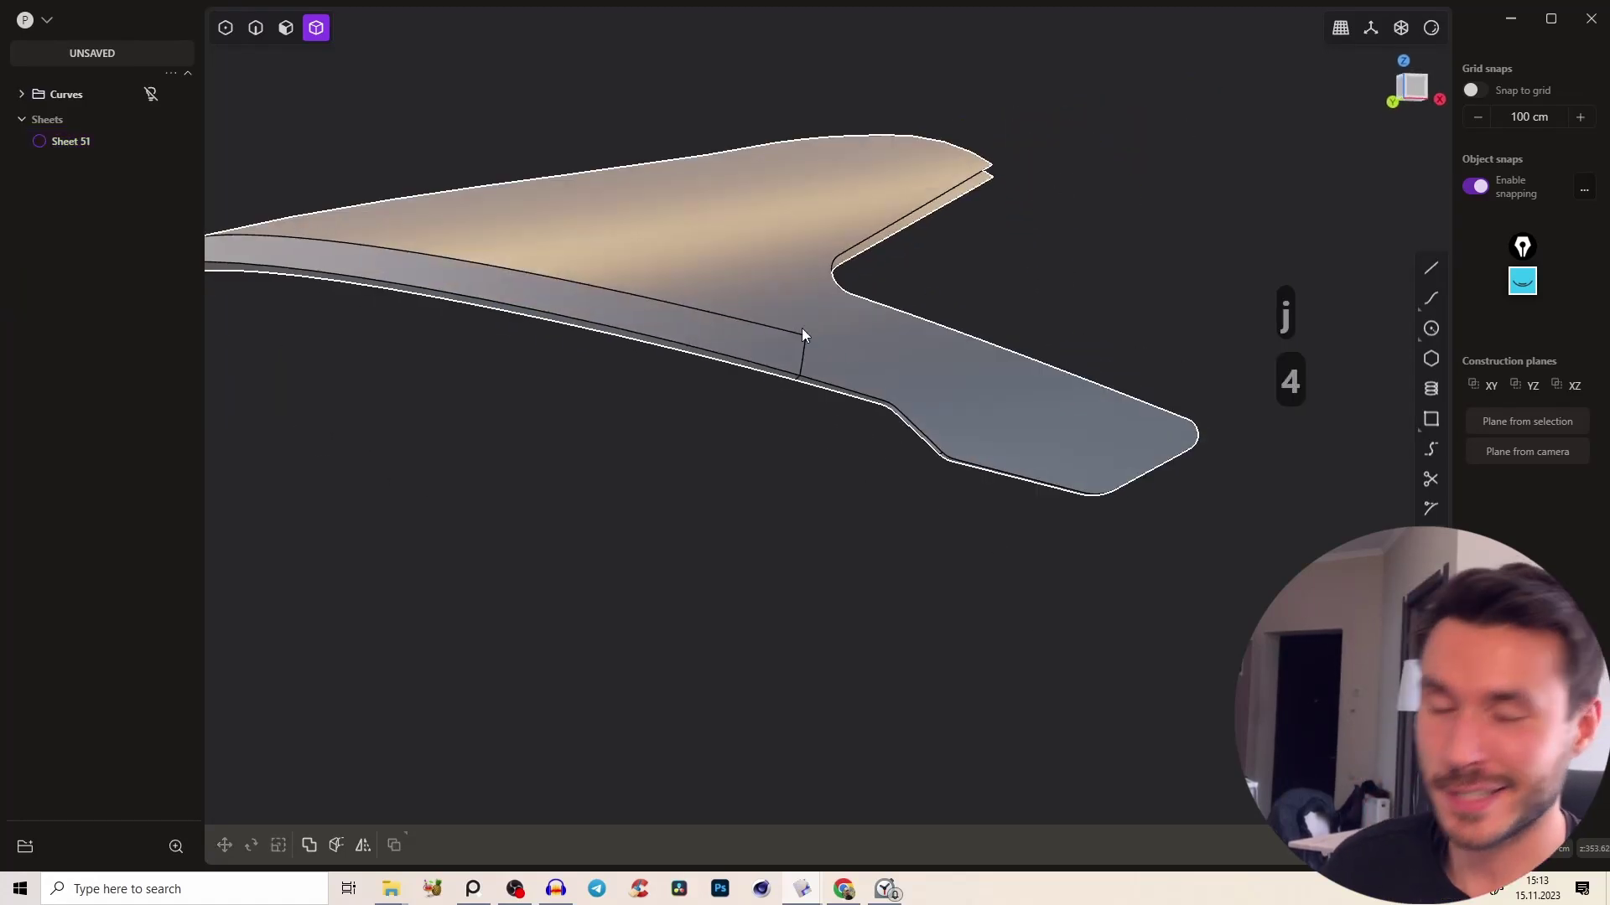
Show the Curves group in front view and select the inset curve running along the visor's lower edge
right_click_drag(801, 328, 920, 330)
left_click(1413, 91)
middle_click_drag(755, 260, 838, 297)
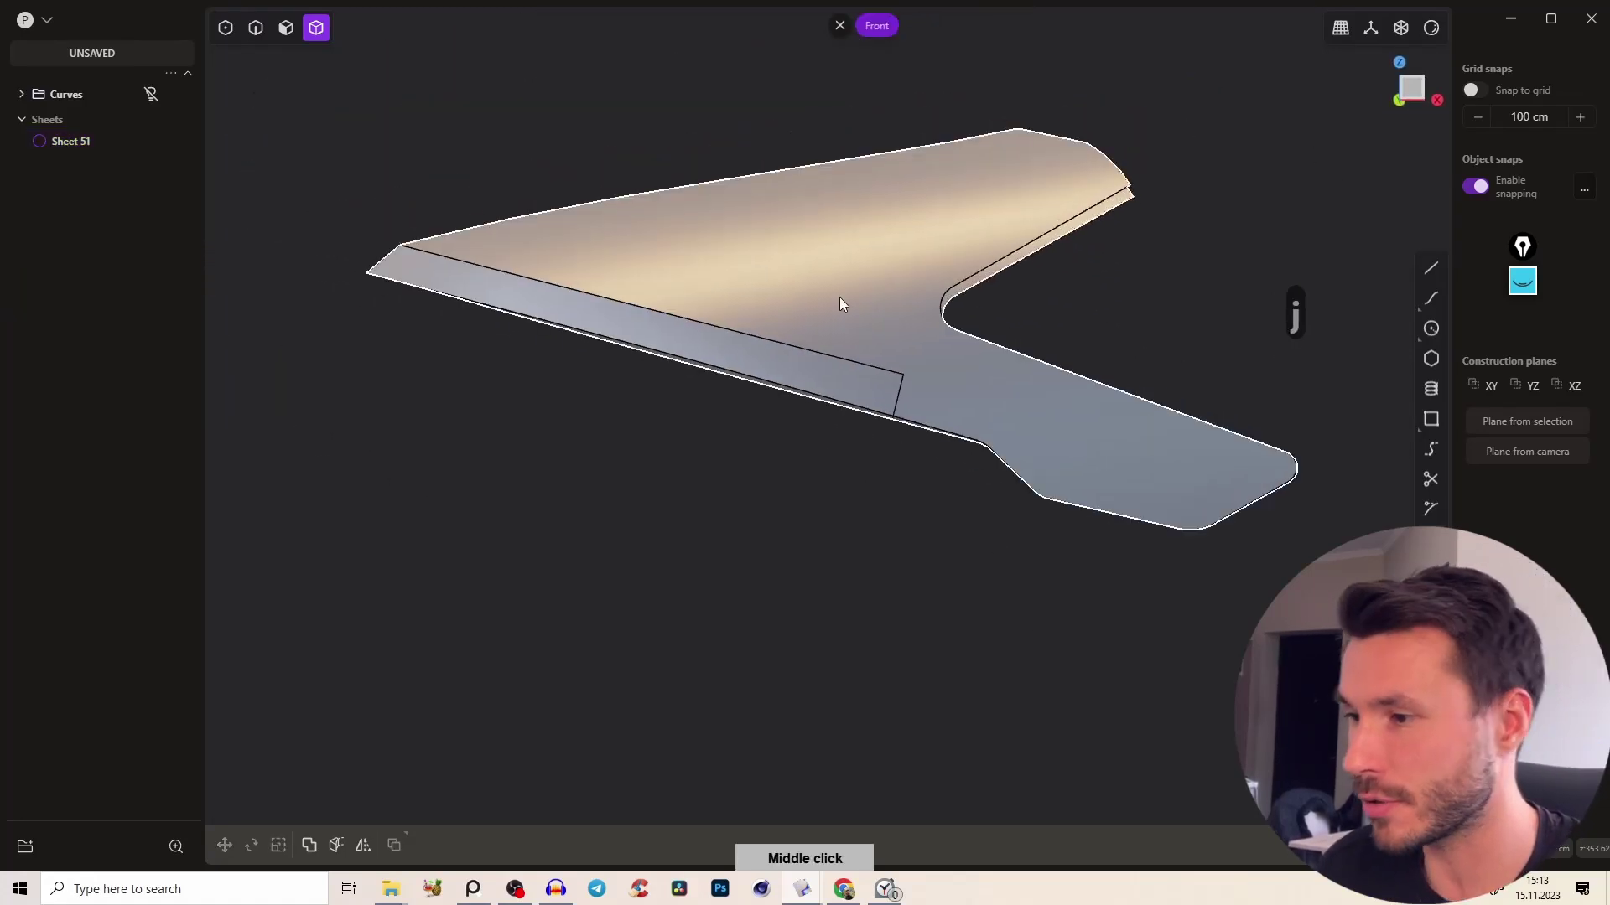
left_click(151, 94)
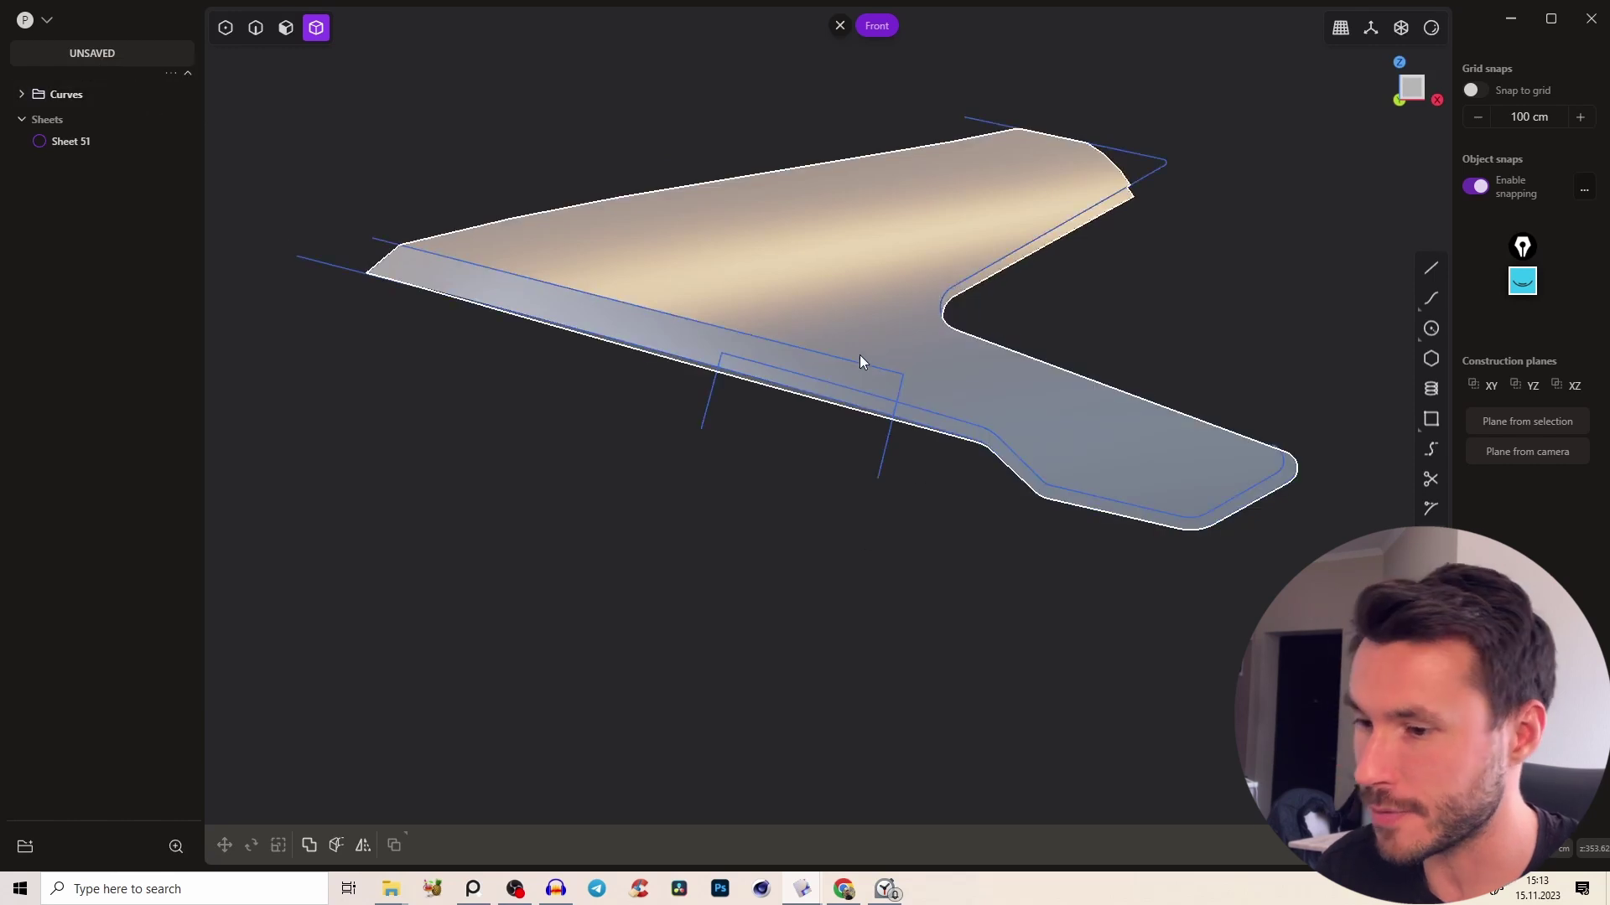
key("2")
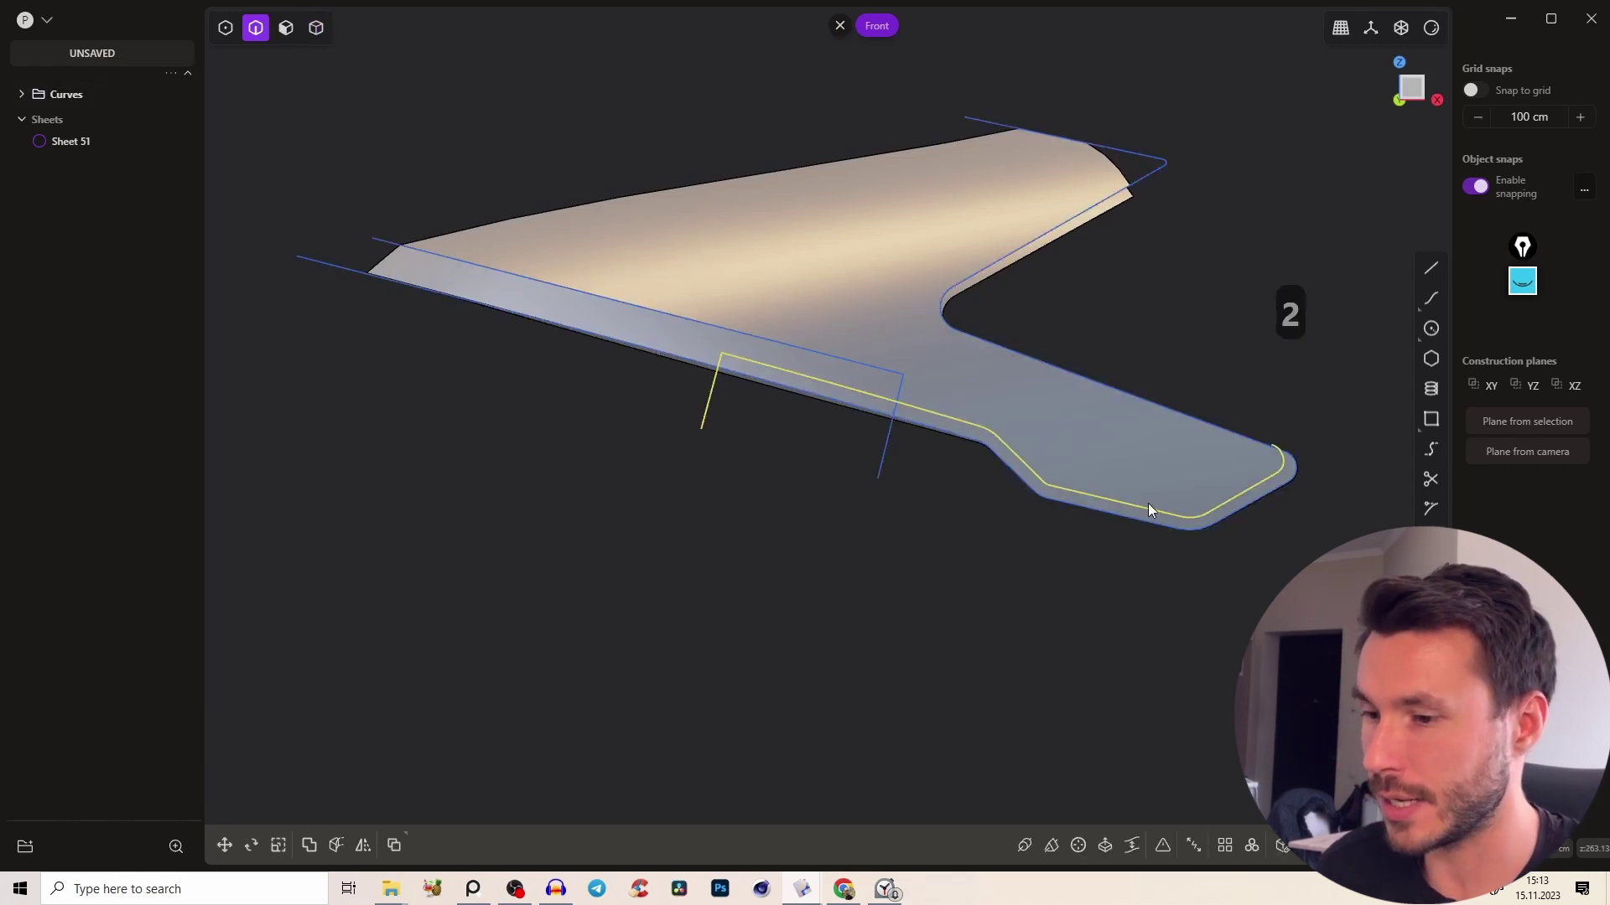
middle_click_drag(932, 384, 911, 478)
middle_click_drag(989, 359, 968, 243)
scroll(1003, 377, "up", 3)
Examine the visor's lower edge on the finished helmet model for comparison
right_click(1001, 400)
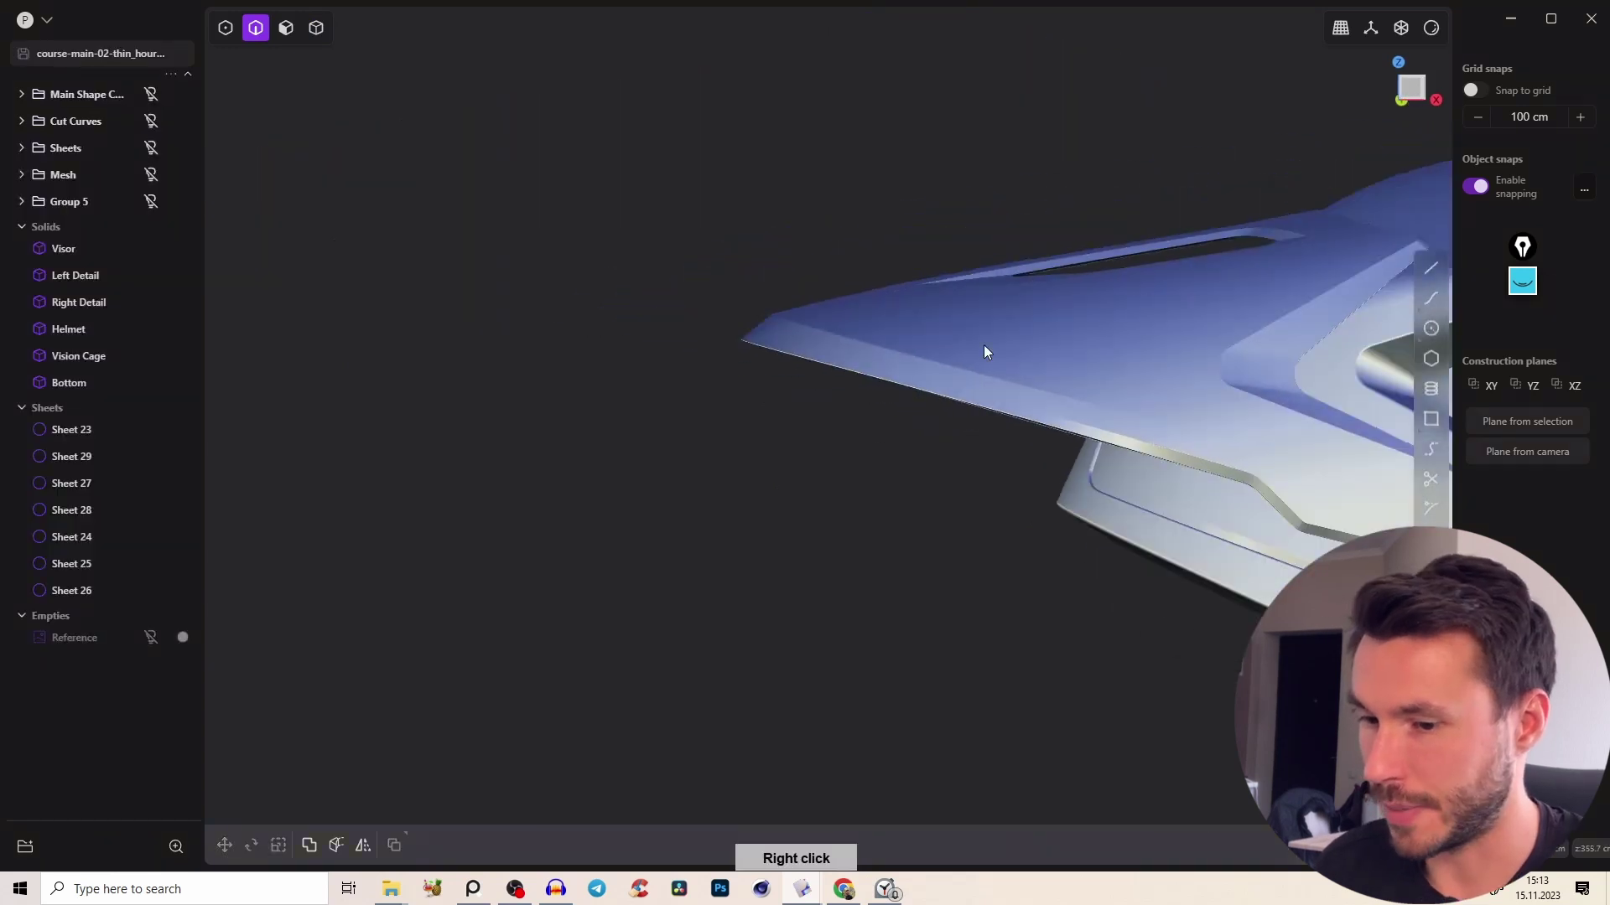
right_click_drag(984, 345, 898, 353)
middle_click_drag(898, 354, 945, 389)
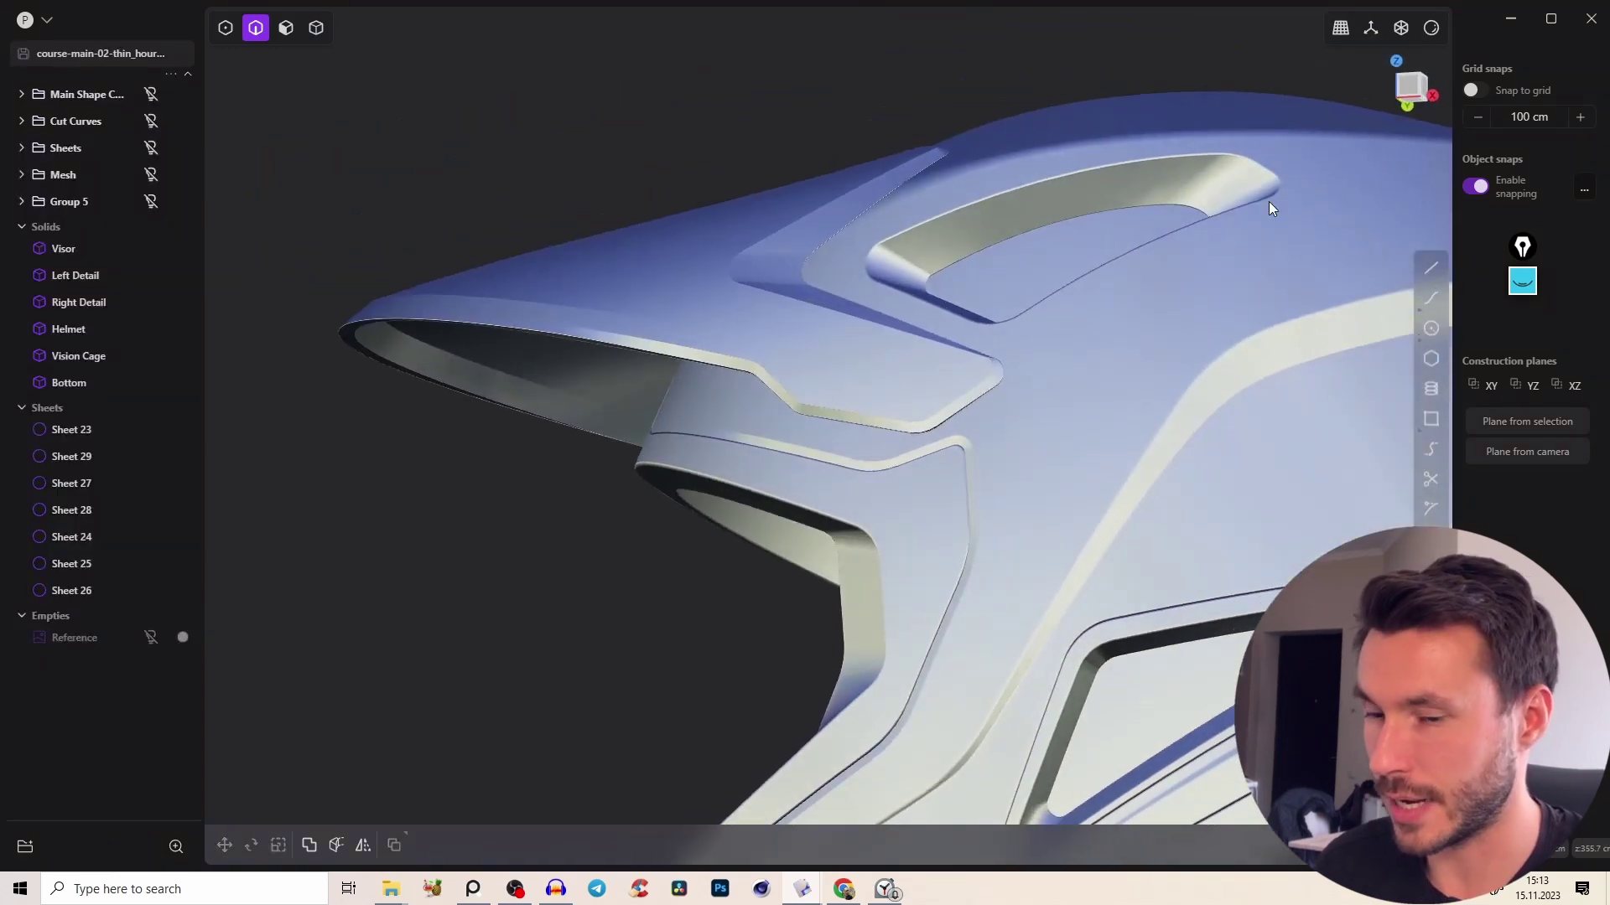
left_click(1511, 20)
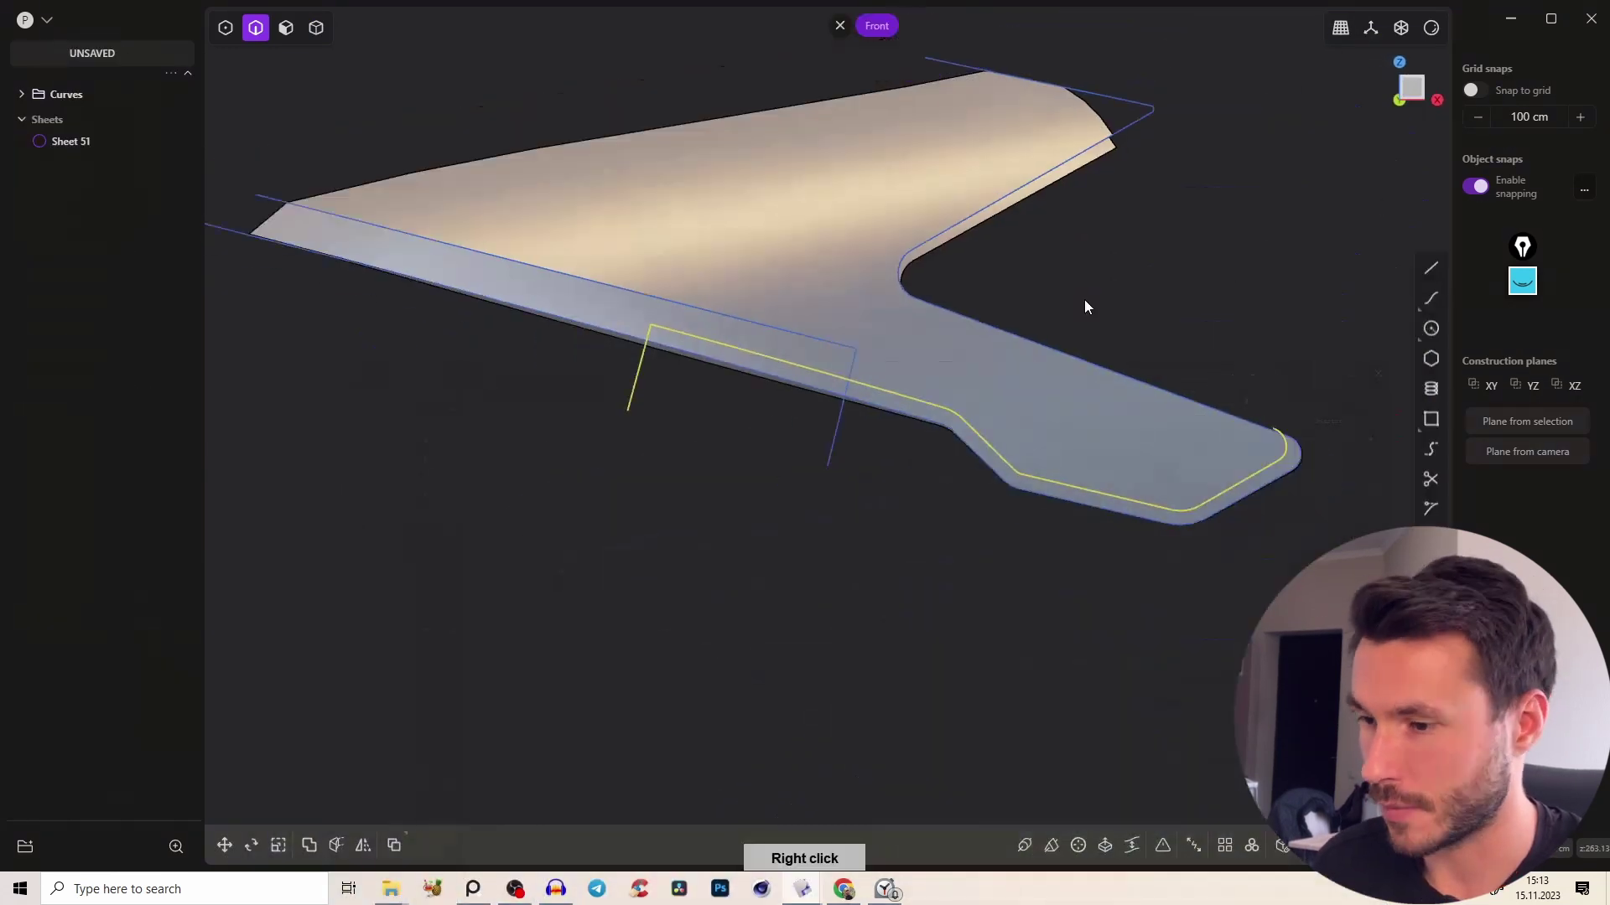
Imprint the inset curve onto the visor sheet along the 0, -1, 0 vector, bidirectional with no completion, and hide the Curves group
right_click_drag(1085, 304, 996, 399)
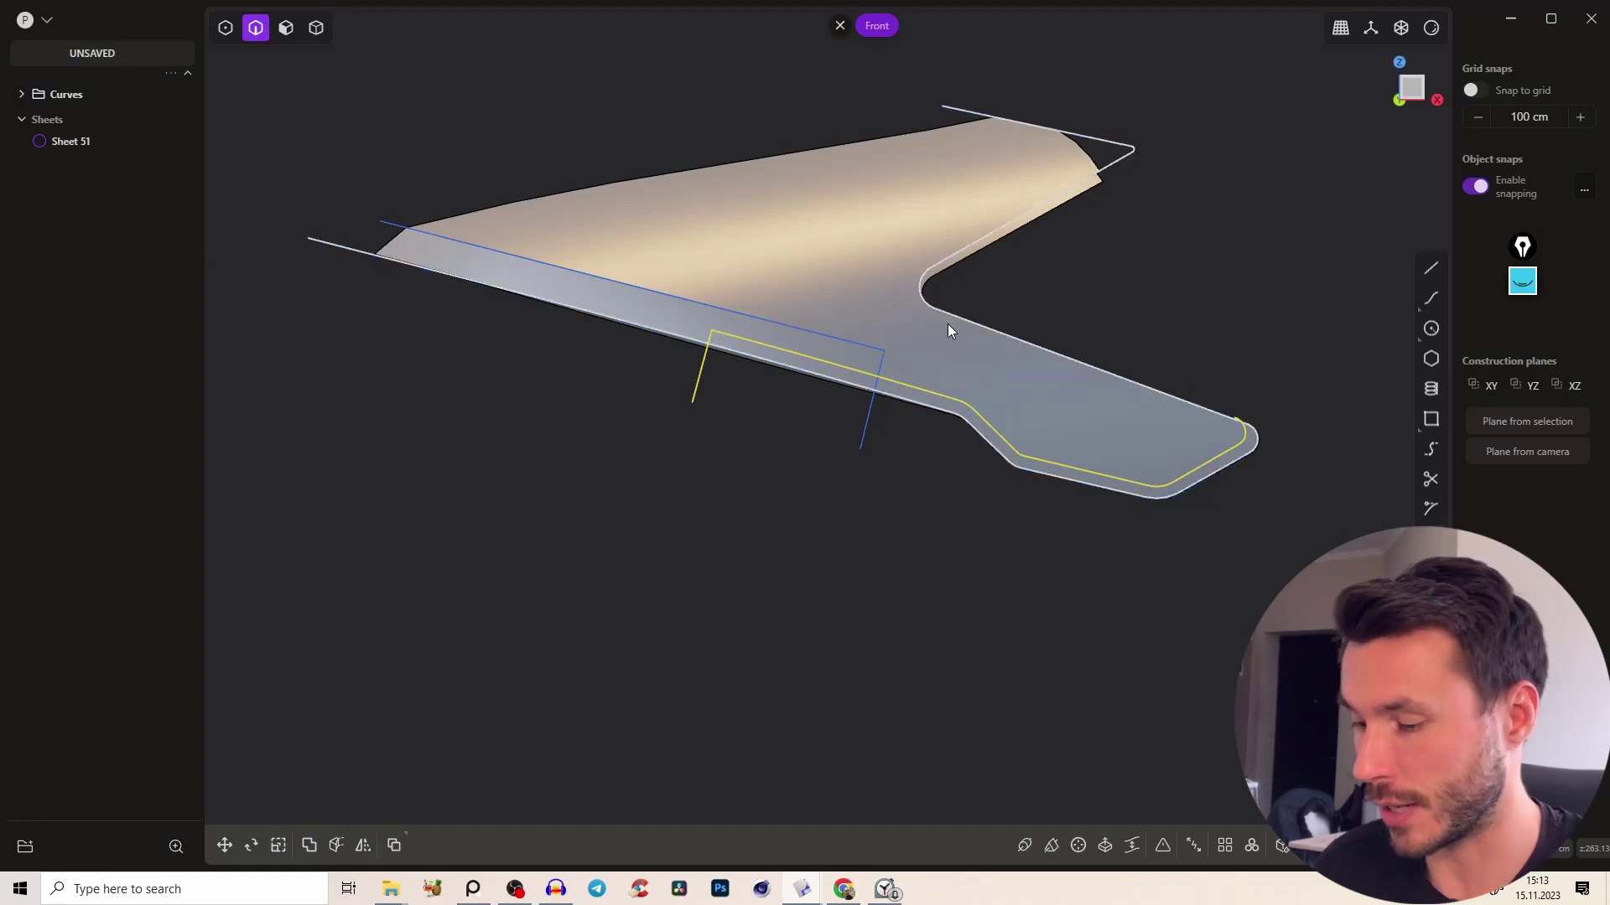
key("shift+1")
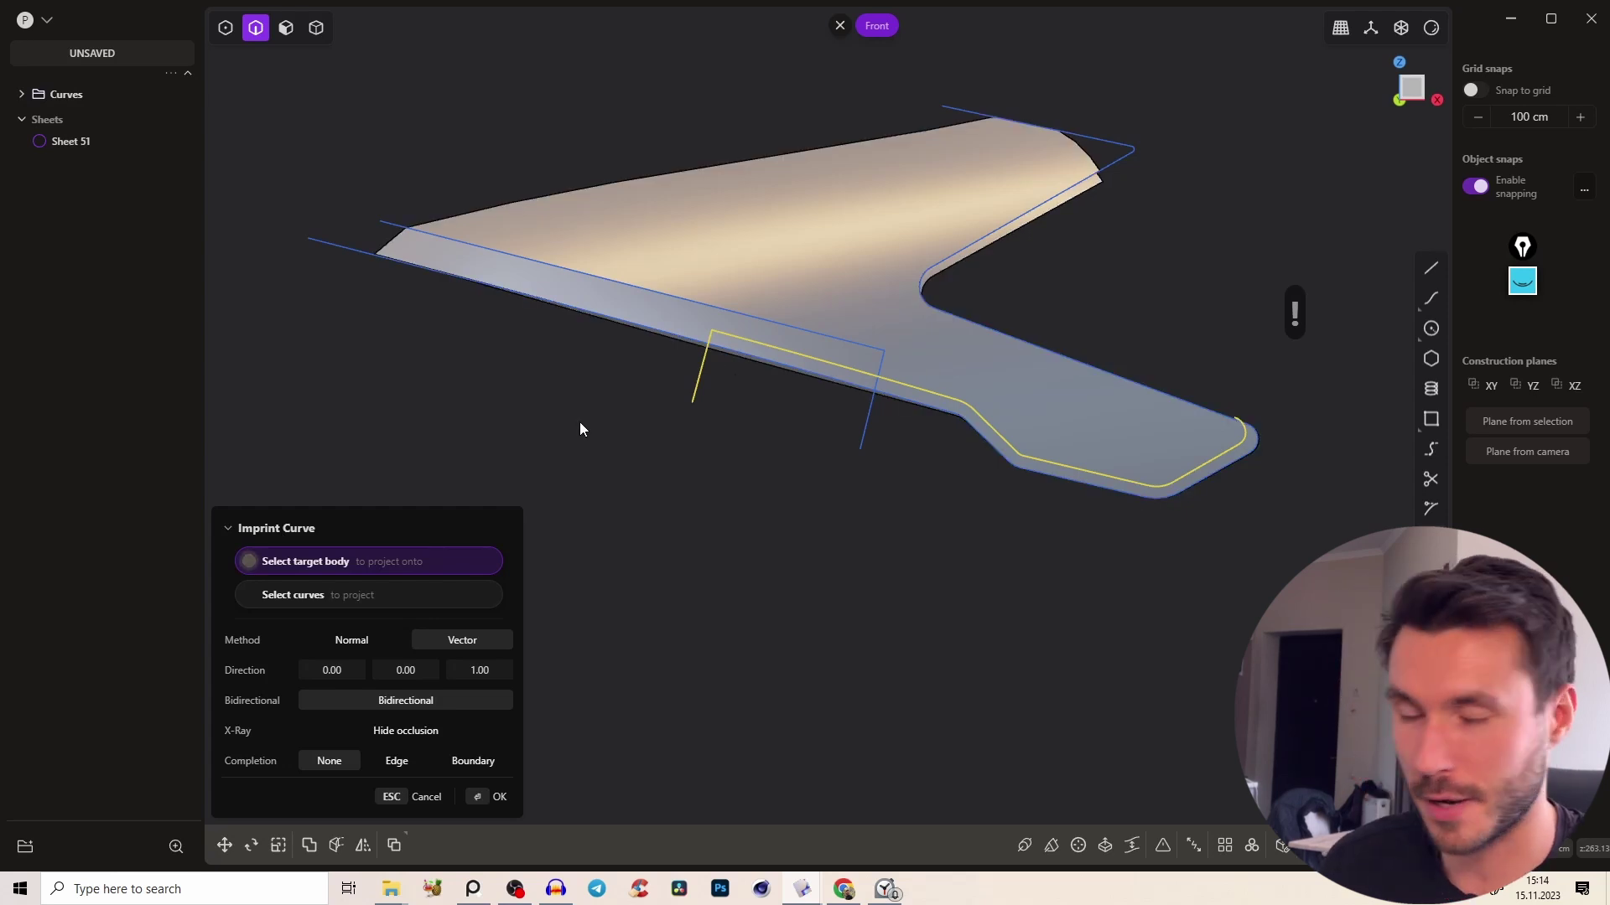
left_click(1095, 438)
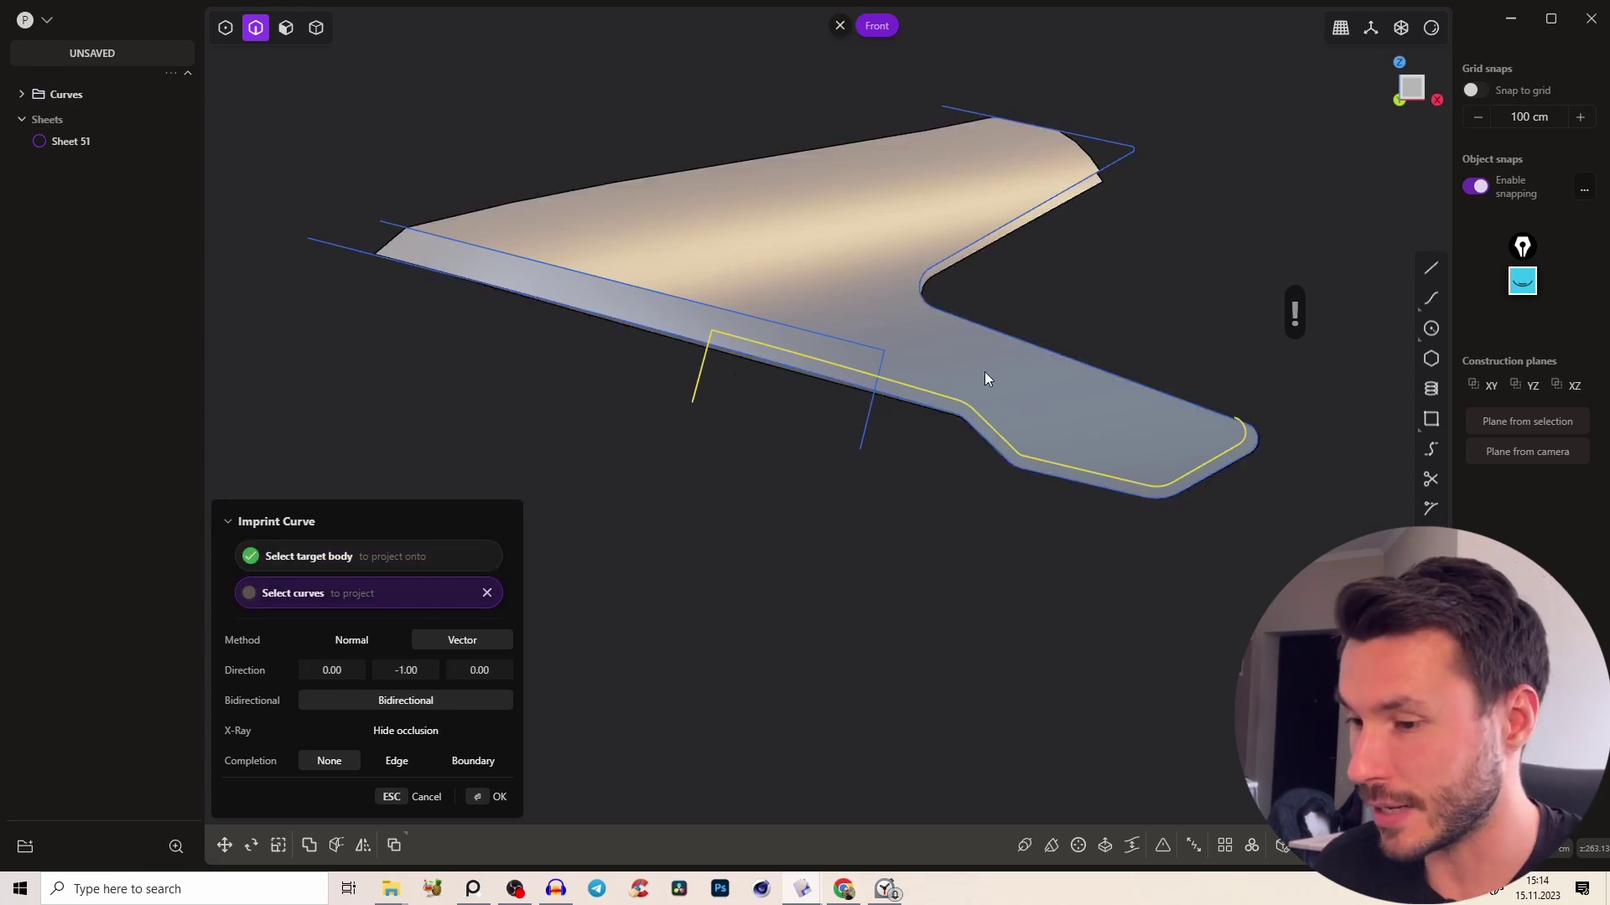
right_click(1011, 353)
middle_click_drag(1073, 273, 540, 273)
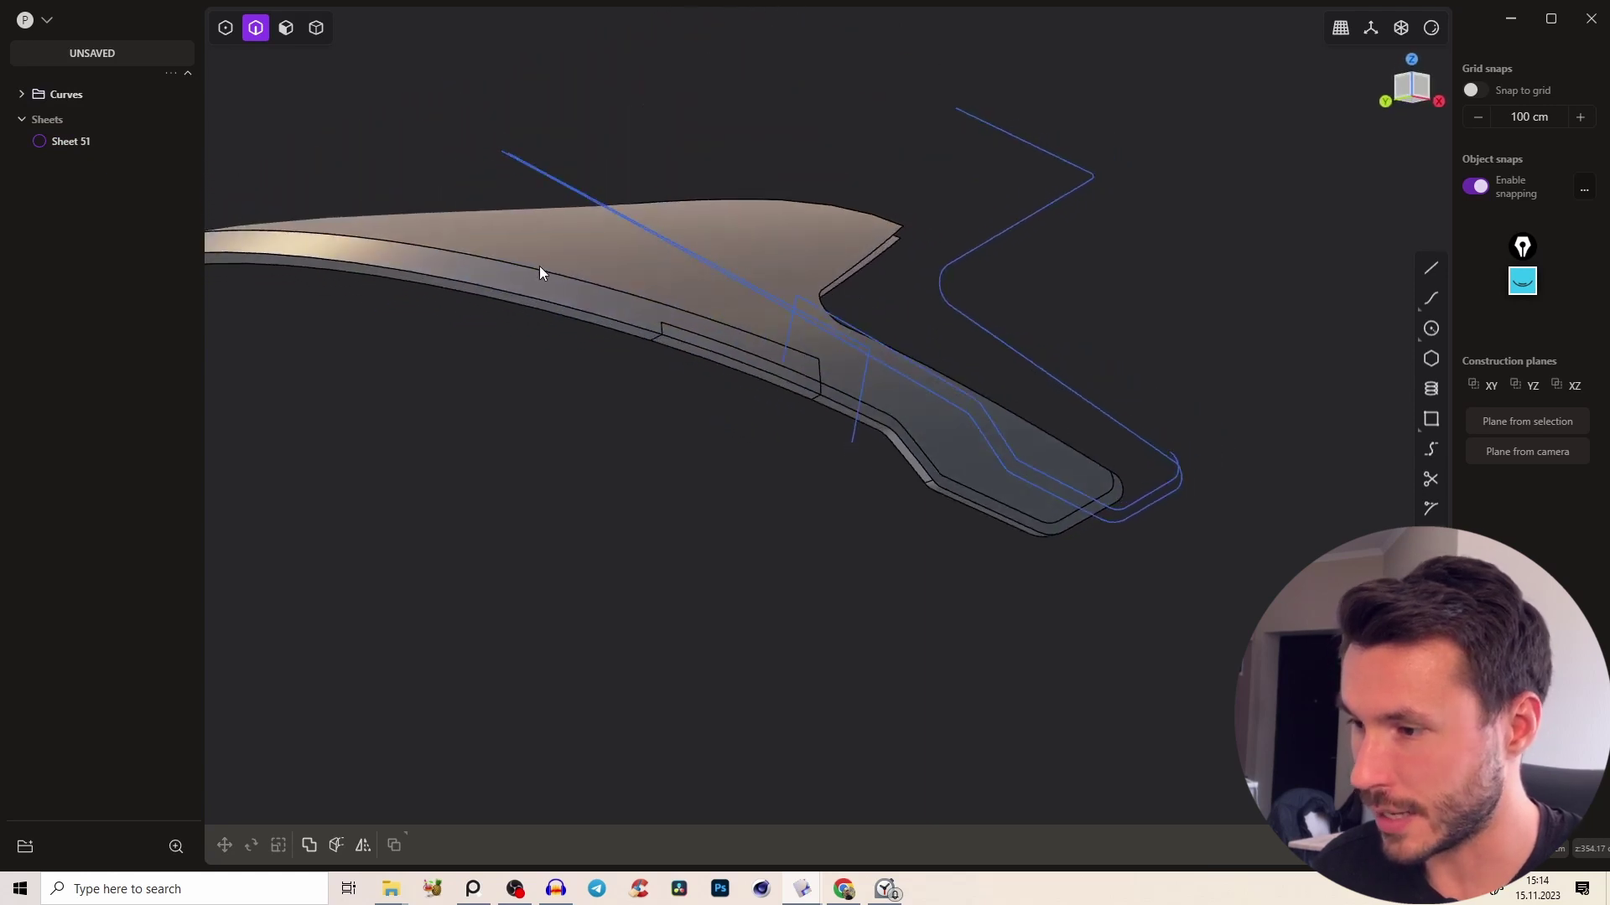
left_click(151, 94)
mouse_move(912, 450)
right_mouse_down()
mouse_move(838, 438)
mouse_move(1048, 495)
mouse_move(948, 403)
mouse_move(898, 470)
right_mouse_up()
middle_click_drag(898, 470, 770, 367)
right_click_drag(769, 361, 842, 375)
scroll(854, 361, "up", 1)
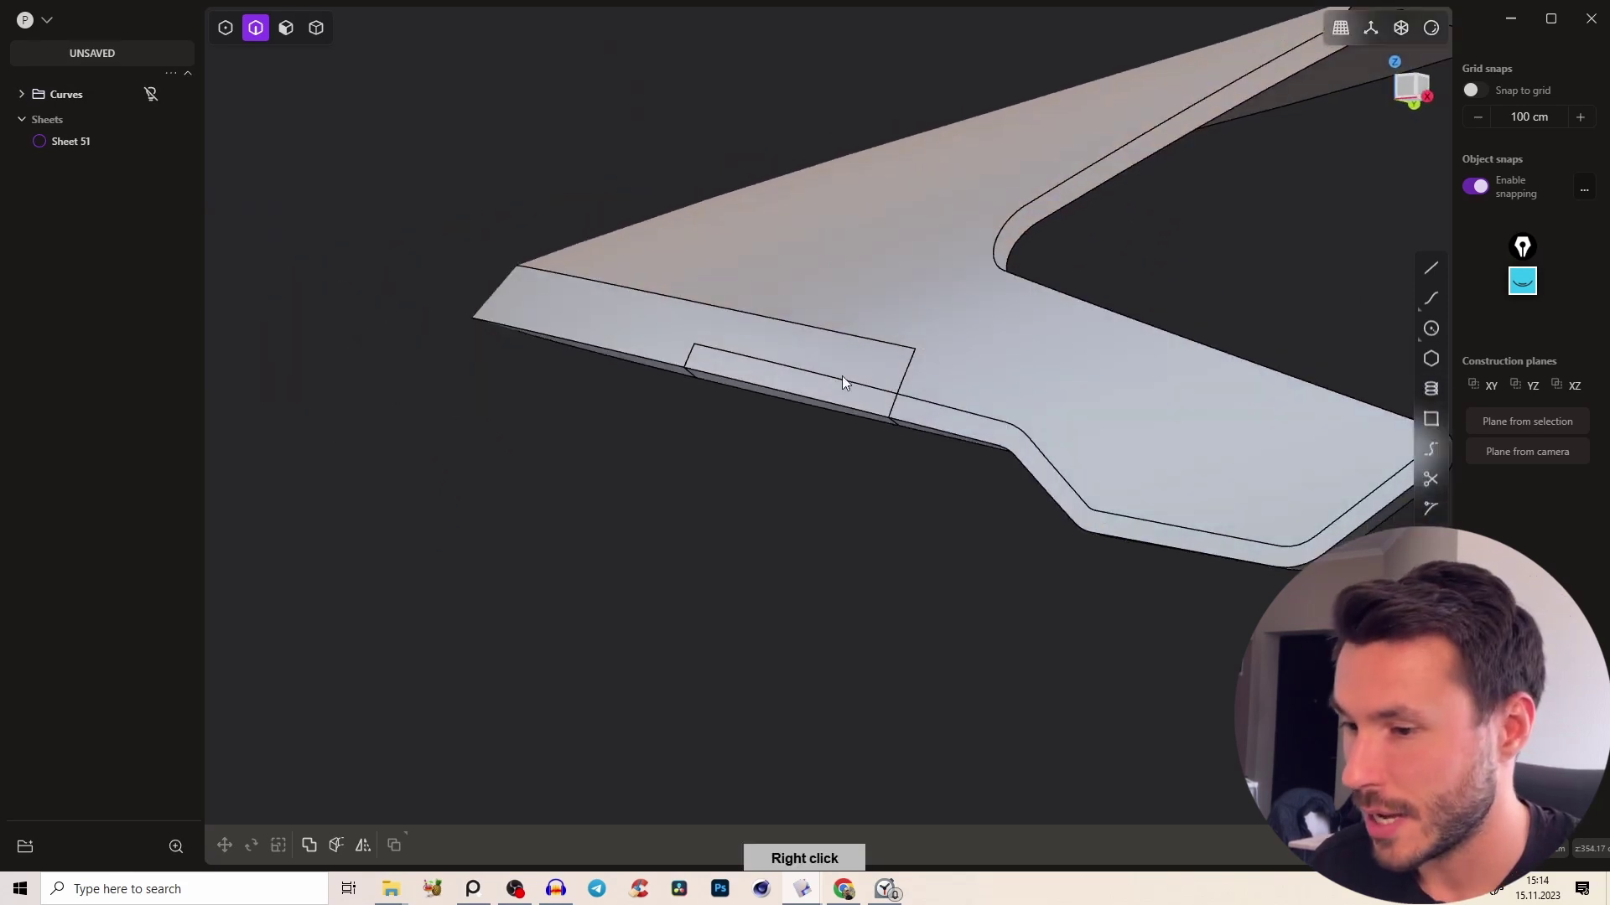
scroll(842, 375, "up", 2)
Switch to the finished helmet window and set the viewport shading to the glossy red material
mouse_move(802, 887)
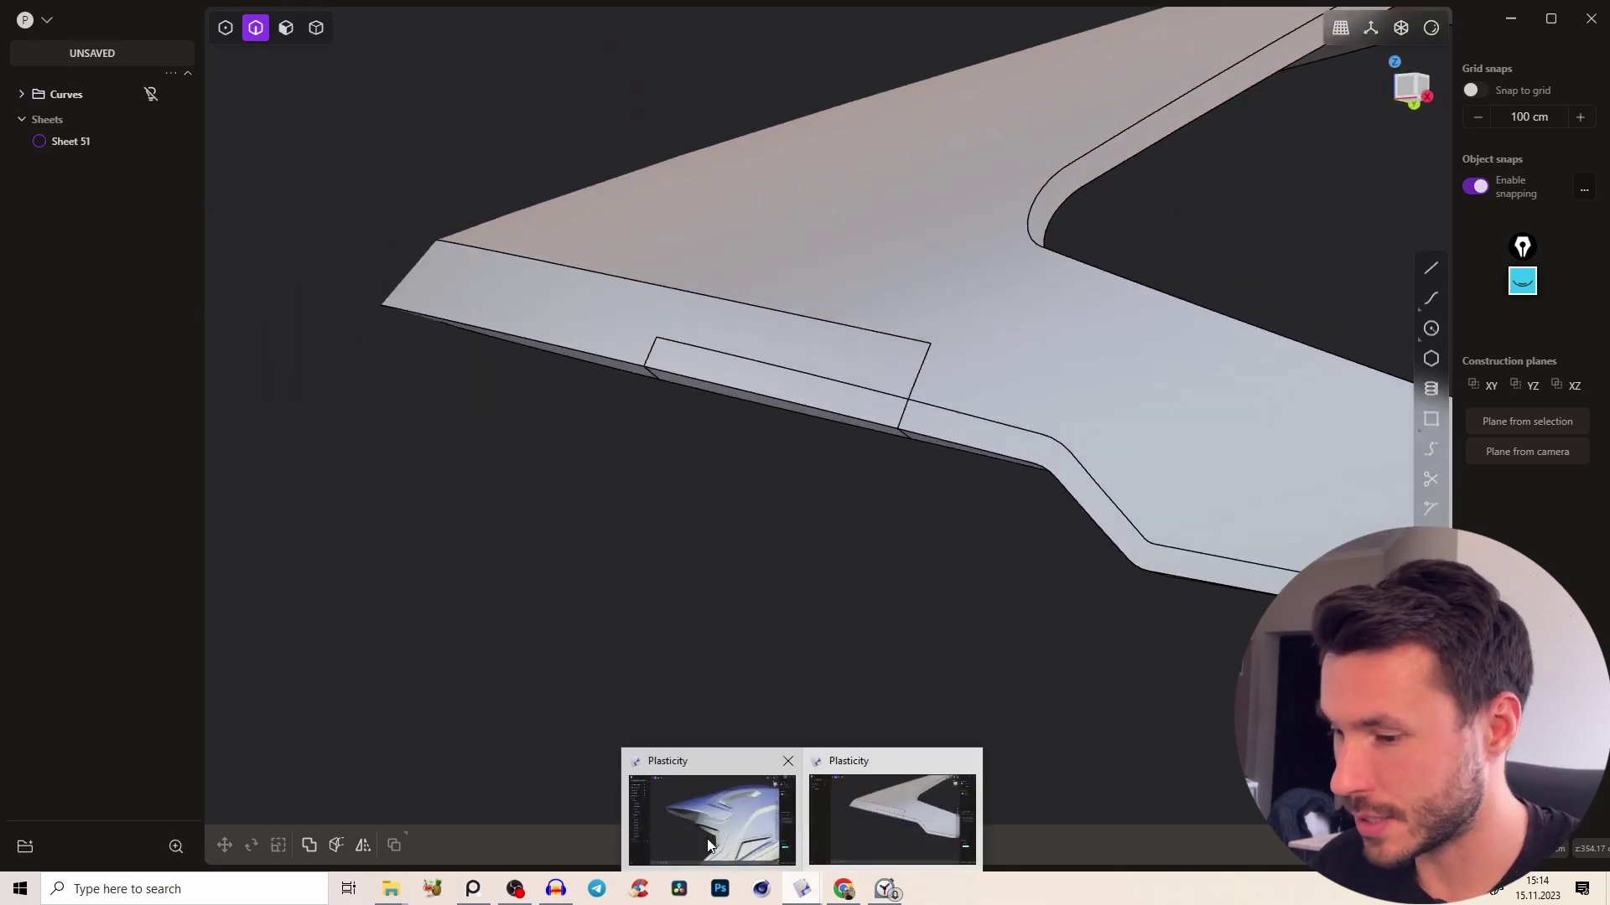
left_click(707, 839)
right_click(1430, 32)
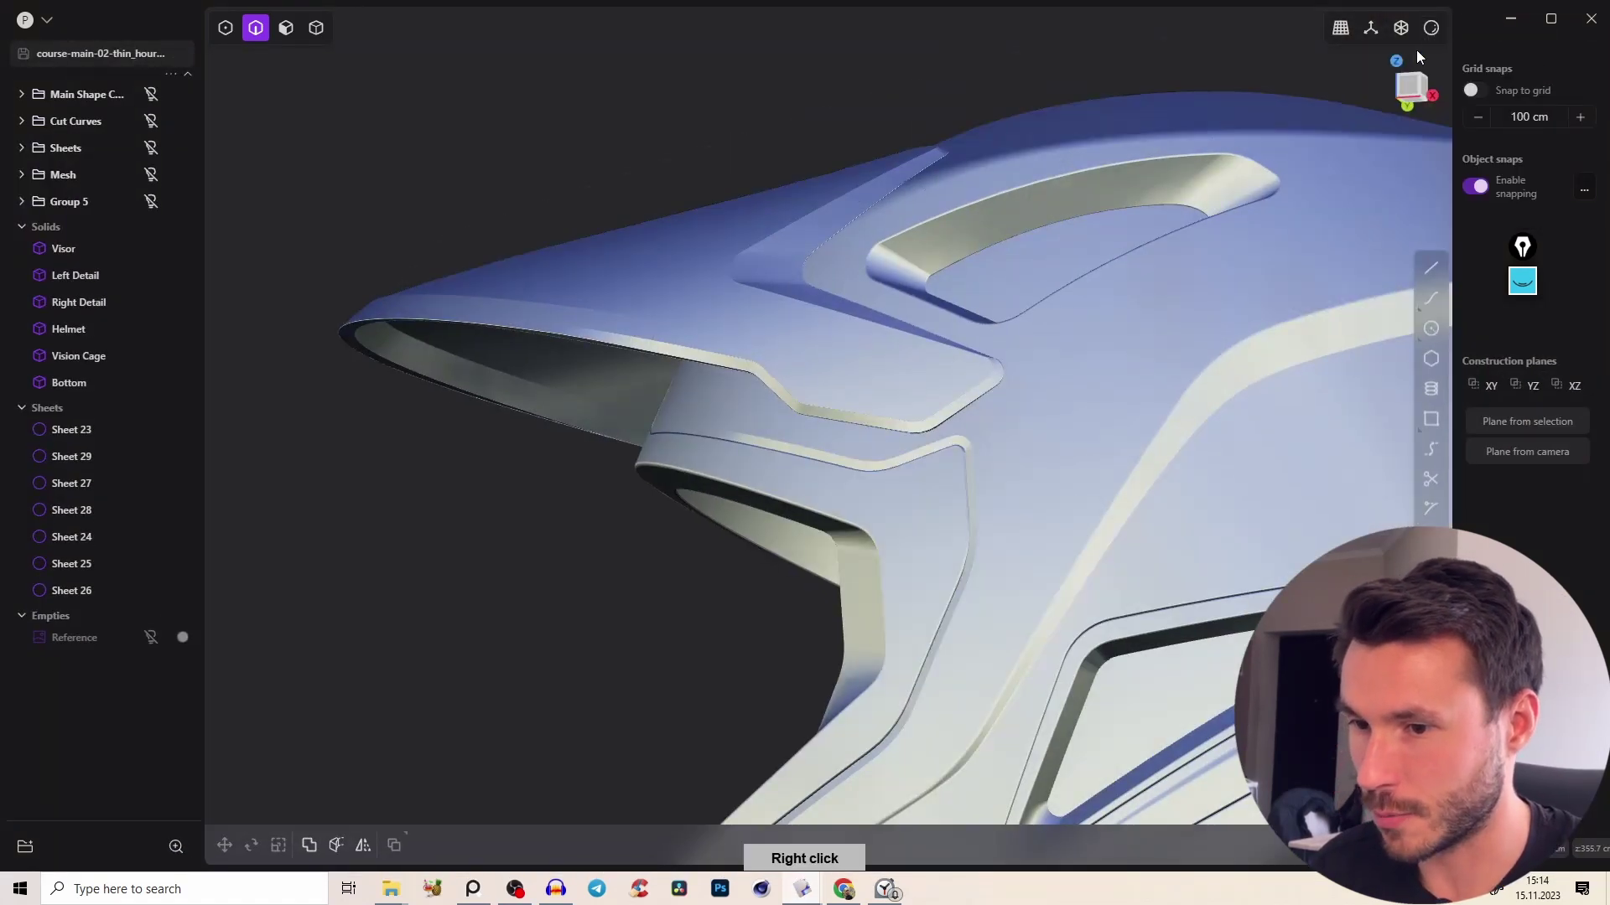
right_click(1431, 32)
left_click(1392, 96)
middle_click_drag(878, 392, 862, 379)
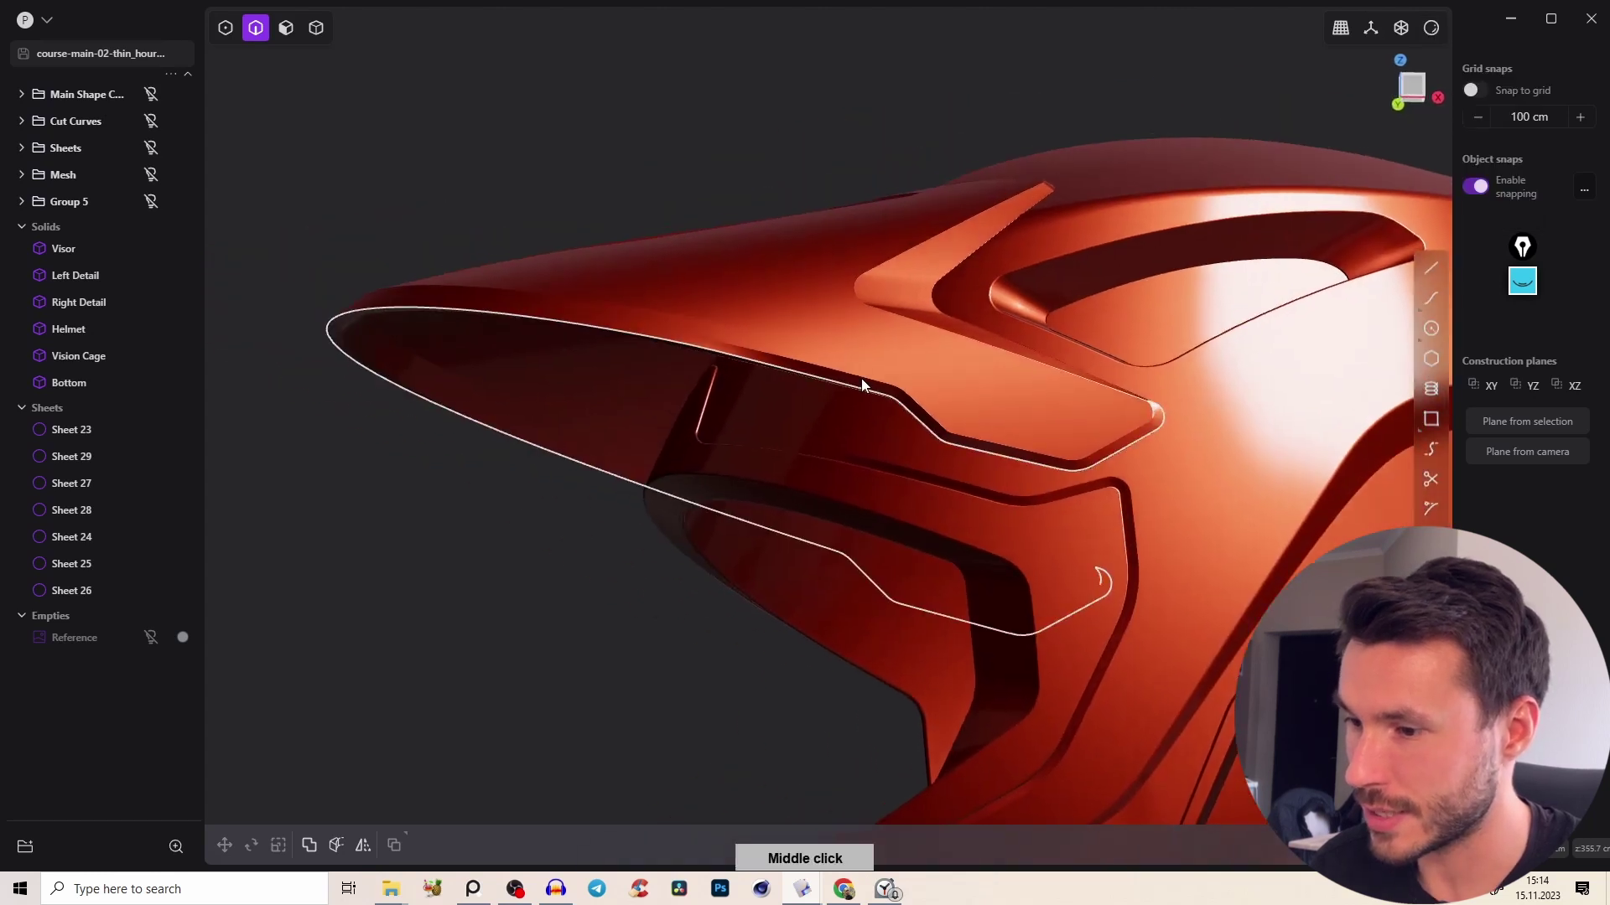
Examine the chamfer faces along the finished visor's lower edge and how they meet the front strip
right_click_drag(862, 379, 818, 363)
key("3")
left_click(818, 360)
left_click(898, 375, "shift")
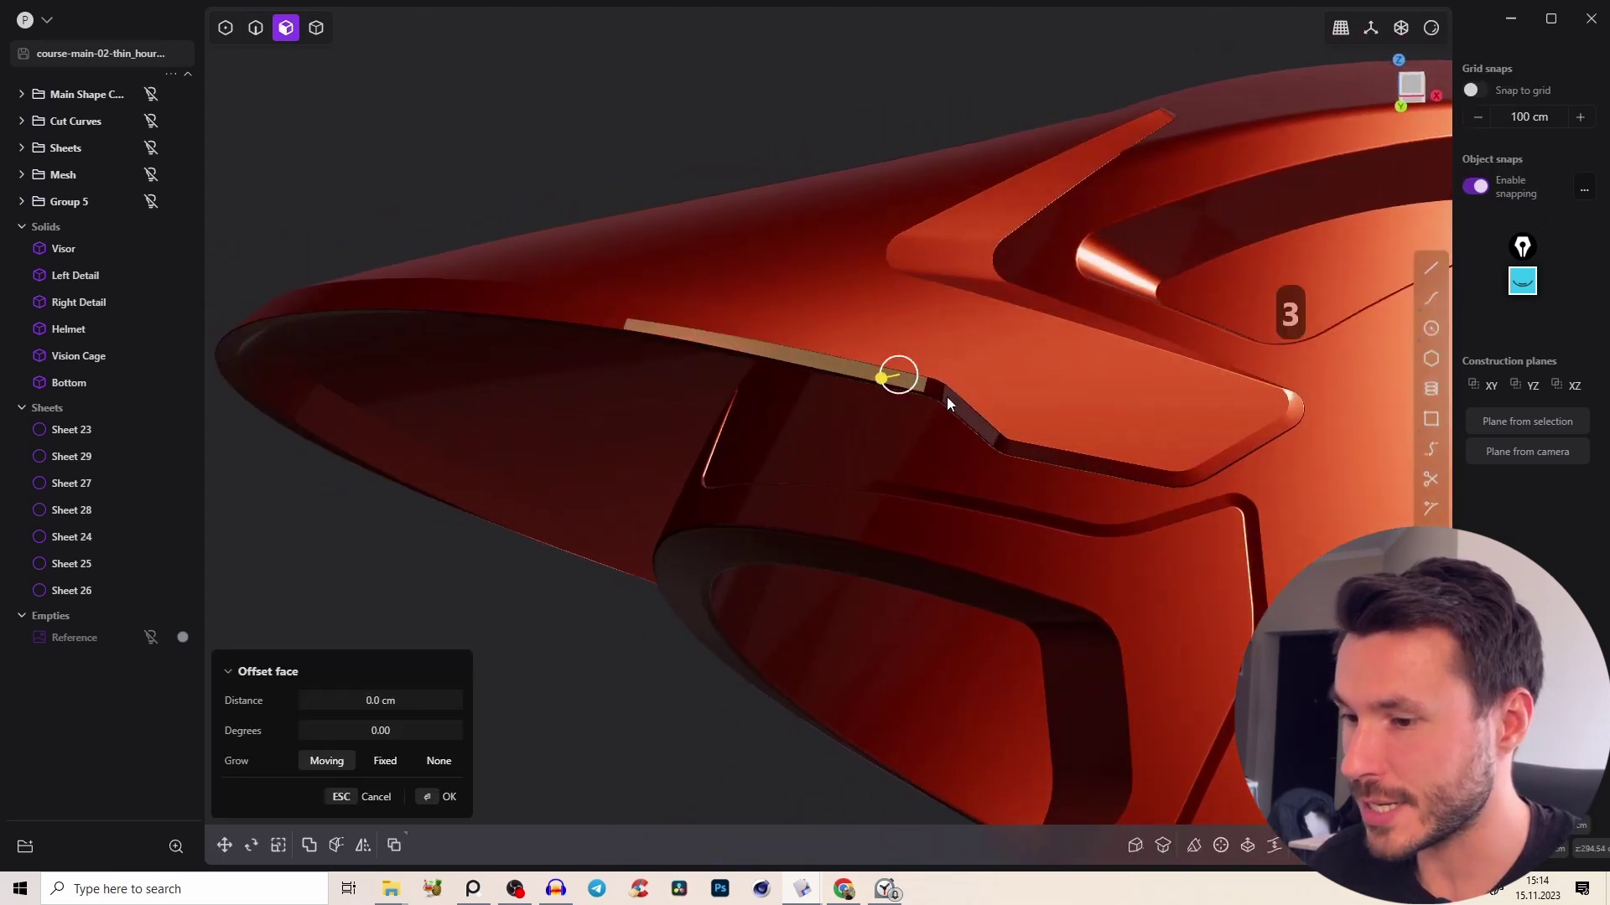
left_click(951, 401, "shift")
middle_click_drag(698, 365, 691, 415)
left_click(767, 329)
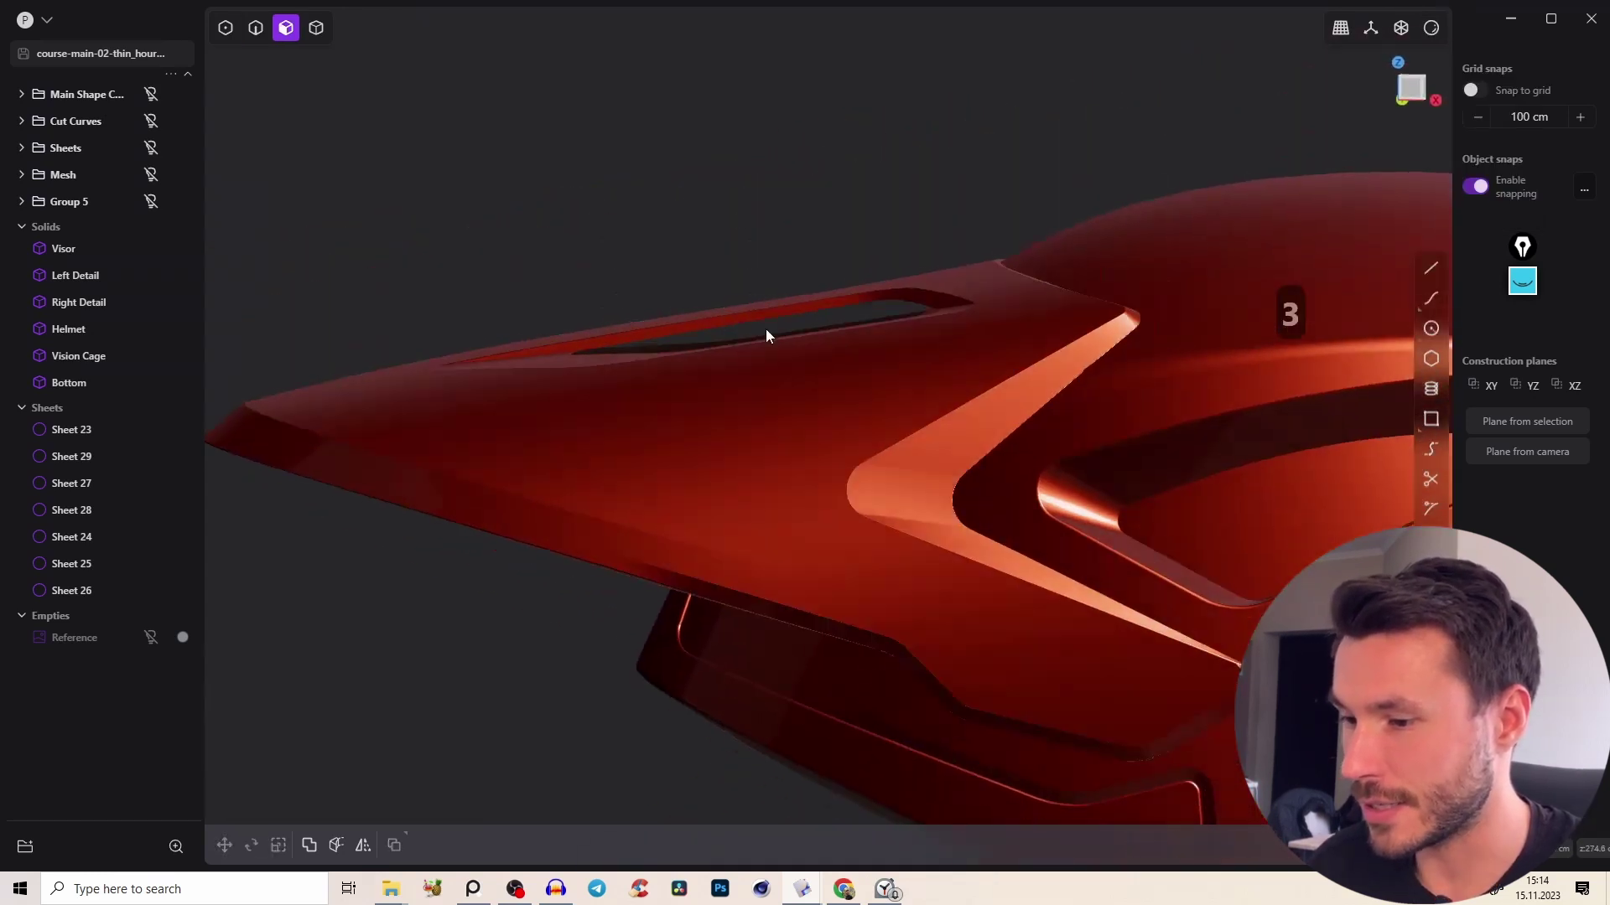
middle_click_drag(767, 328, 699, 204)
right_click_drag(701, 210, 748, 274)
key("2")
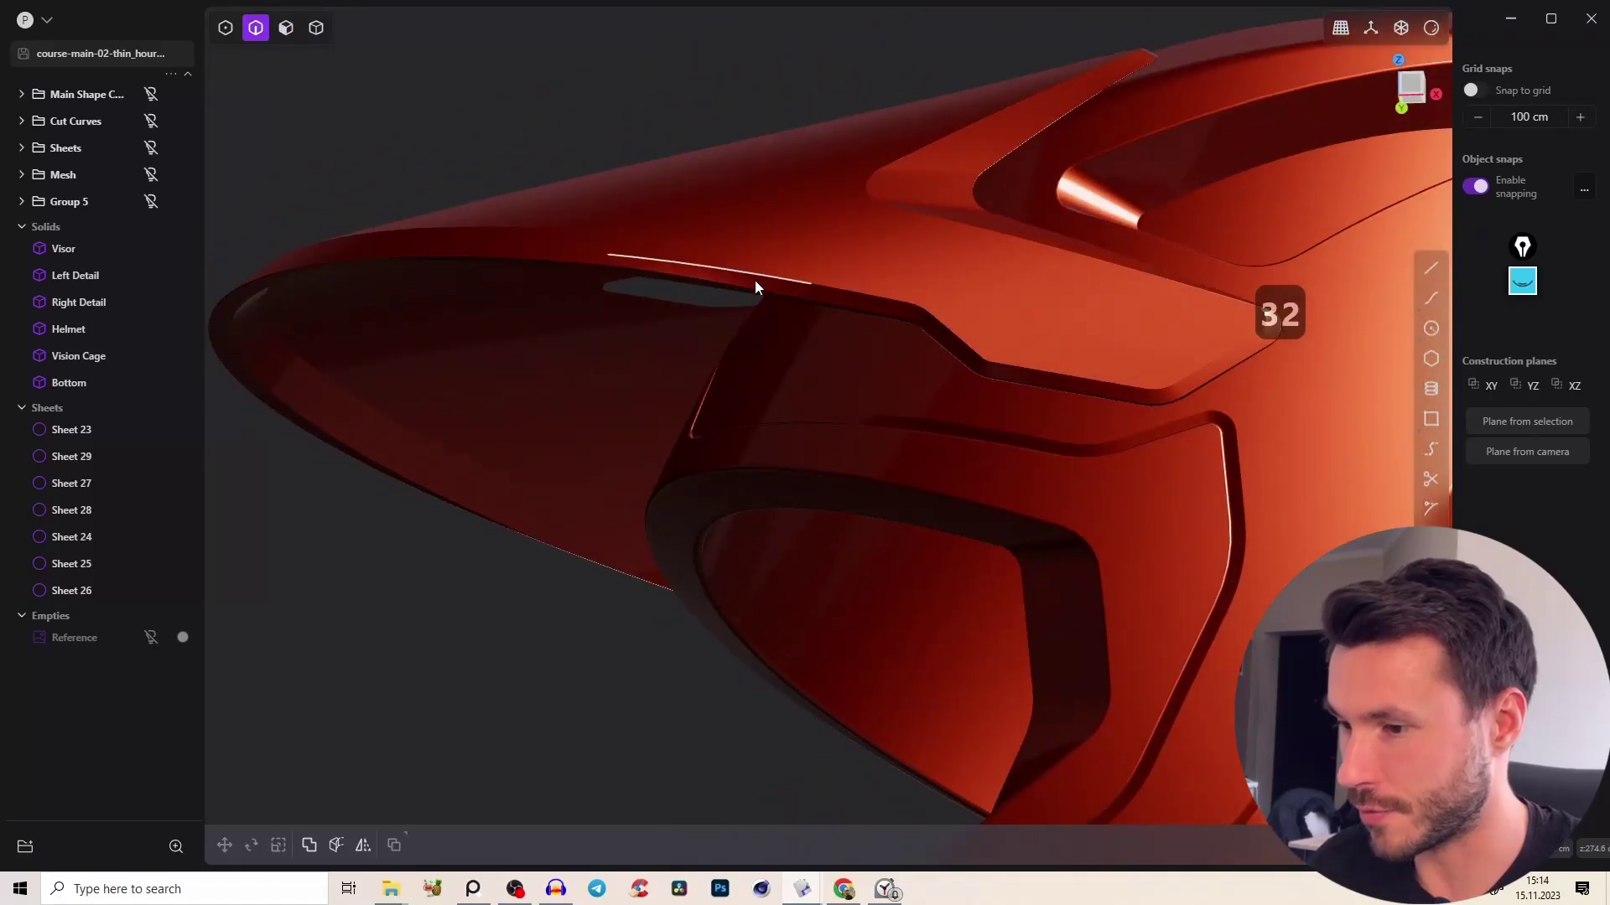
key("3")
left_click(836, 238)
key("2")
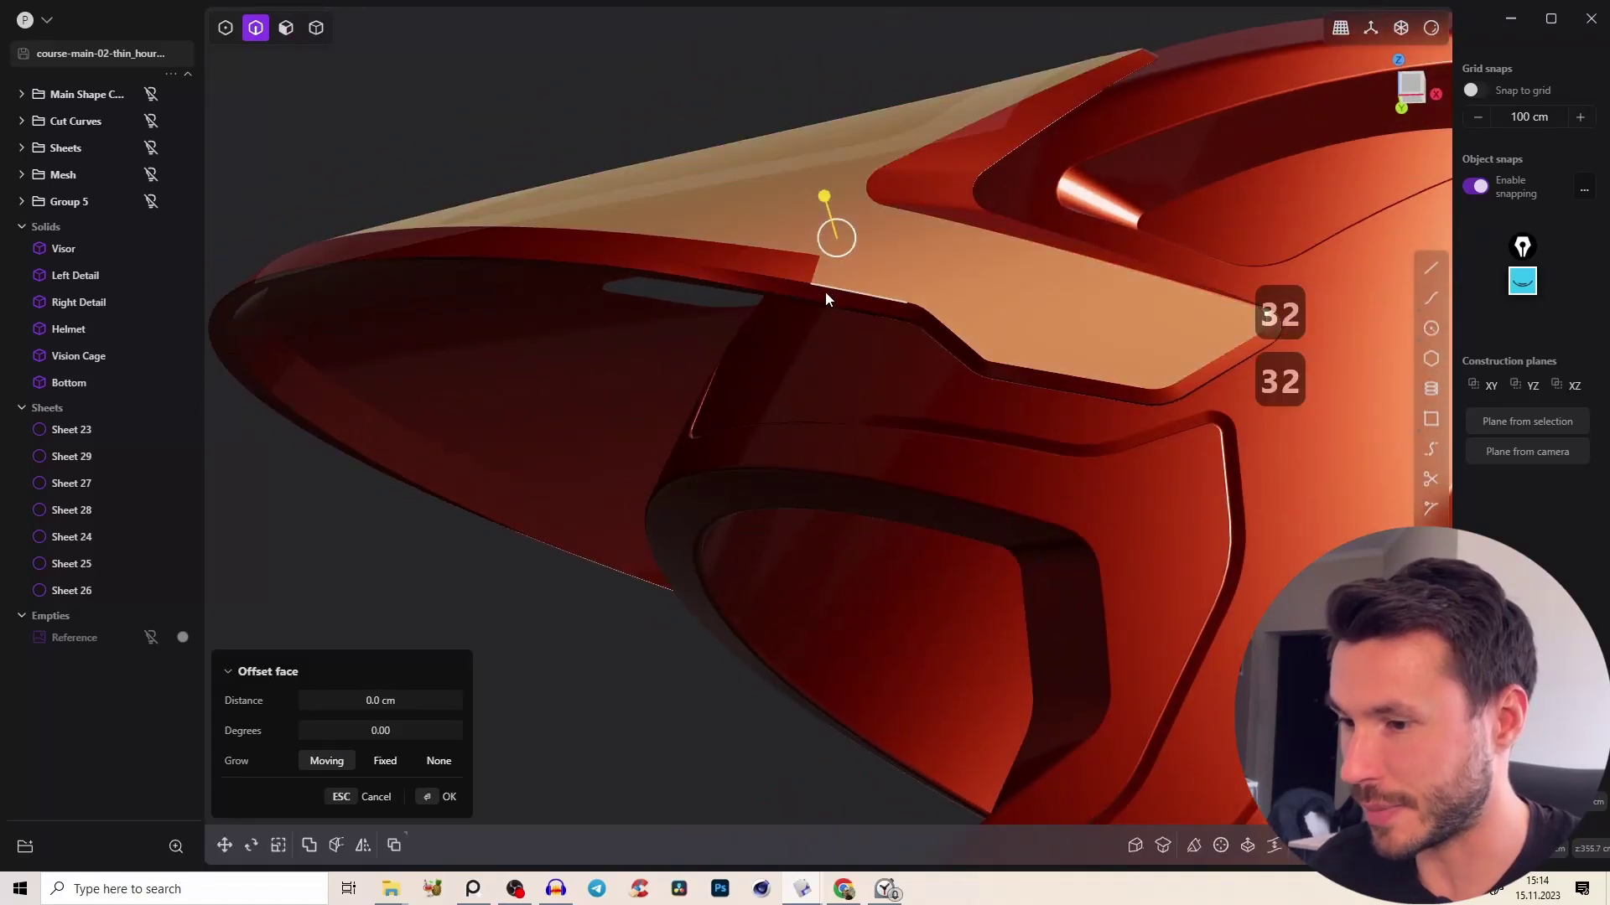
key("Escape")
right_click_drag(803, 245, 644, 261)
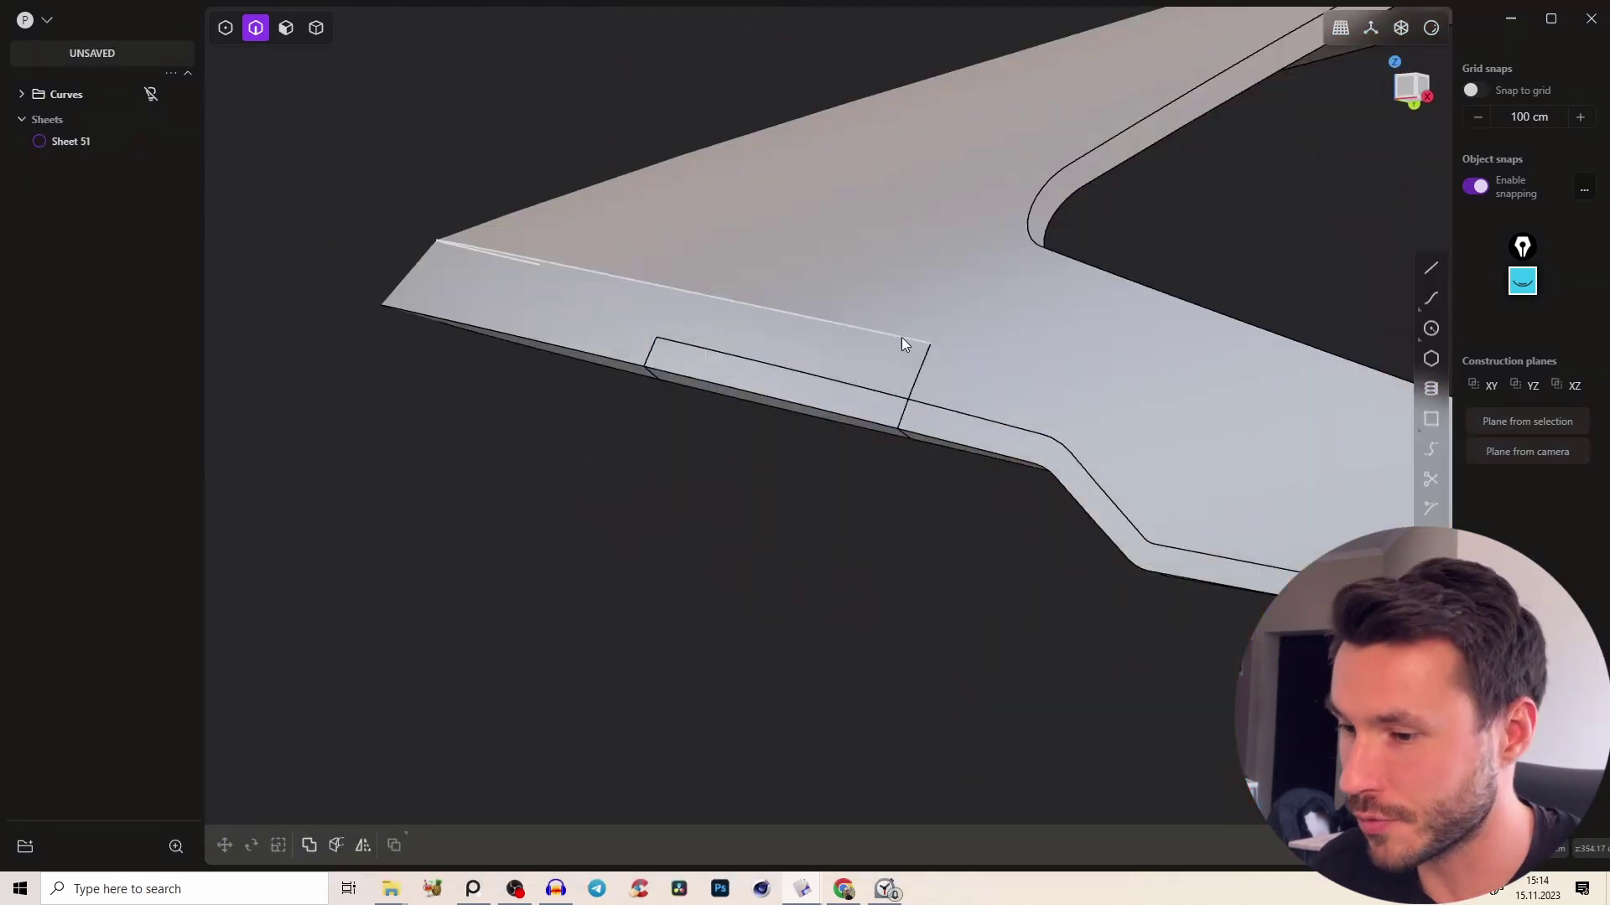
Examine the faces divided by the imprinted curve near the front strip with the edge lines hidden, and show the edges again
middle_click_drag(902, 337, 872, 277)
right_click_drag(872, 277, 761, 250)
middle_click_drag(761, 250, 751, 342)
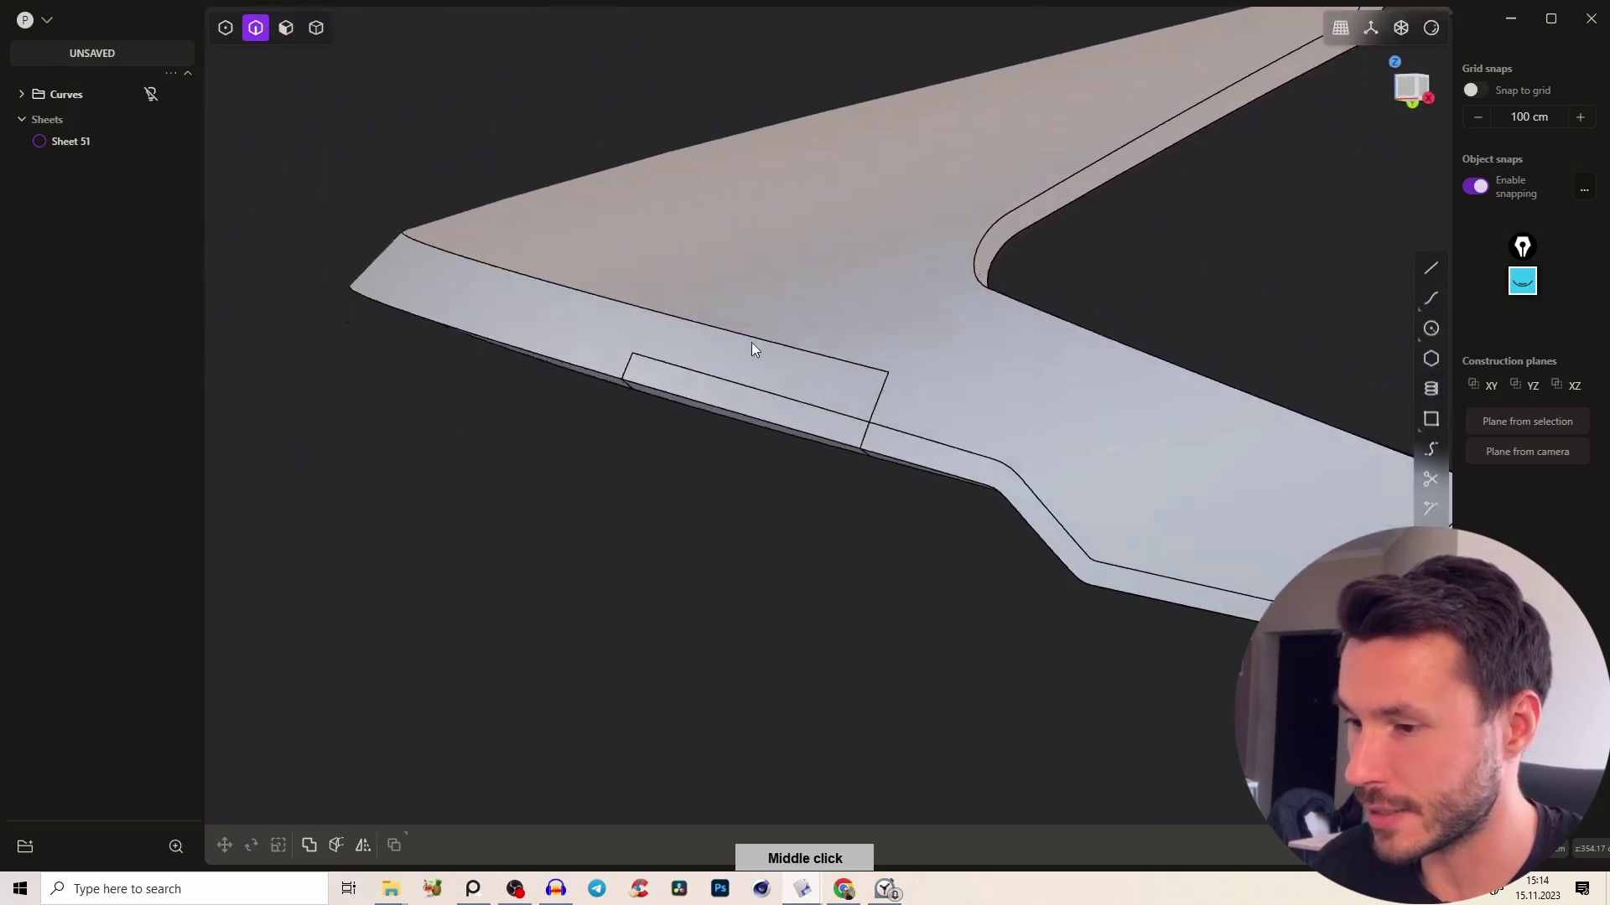
key("e")
middle_click_drag(858, 380, 788, 369)
key("3")
left_click(575, 349)
middle_click_drag(929, 319, 958, 343)
left_click(949, 364, "shift")
left_click(872, 501)
left_click(690, 396)
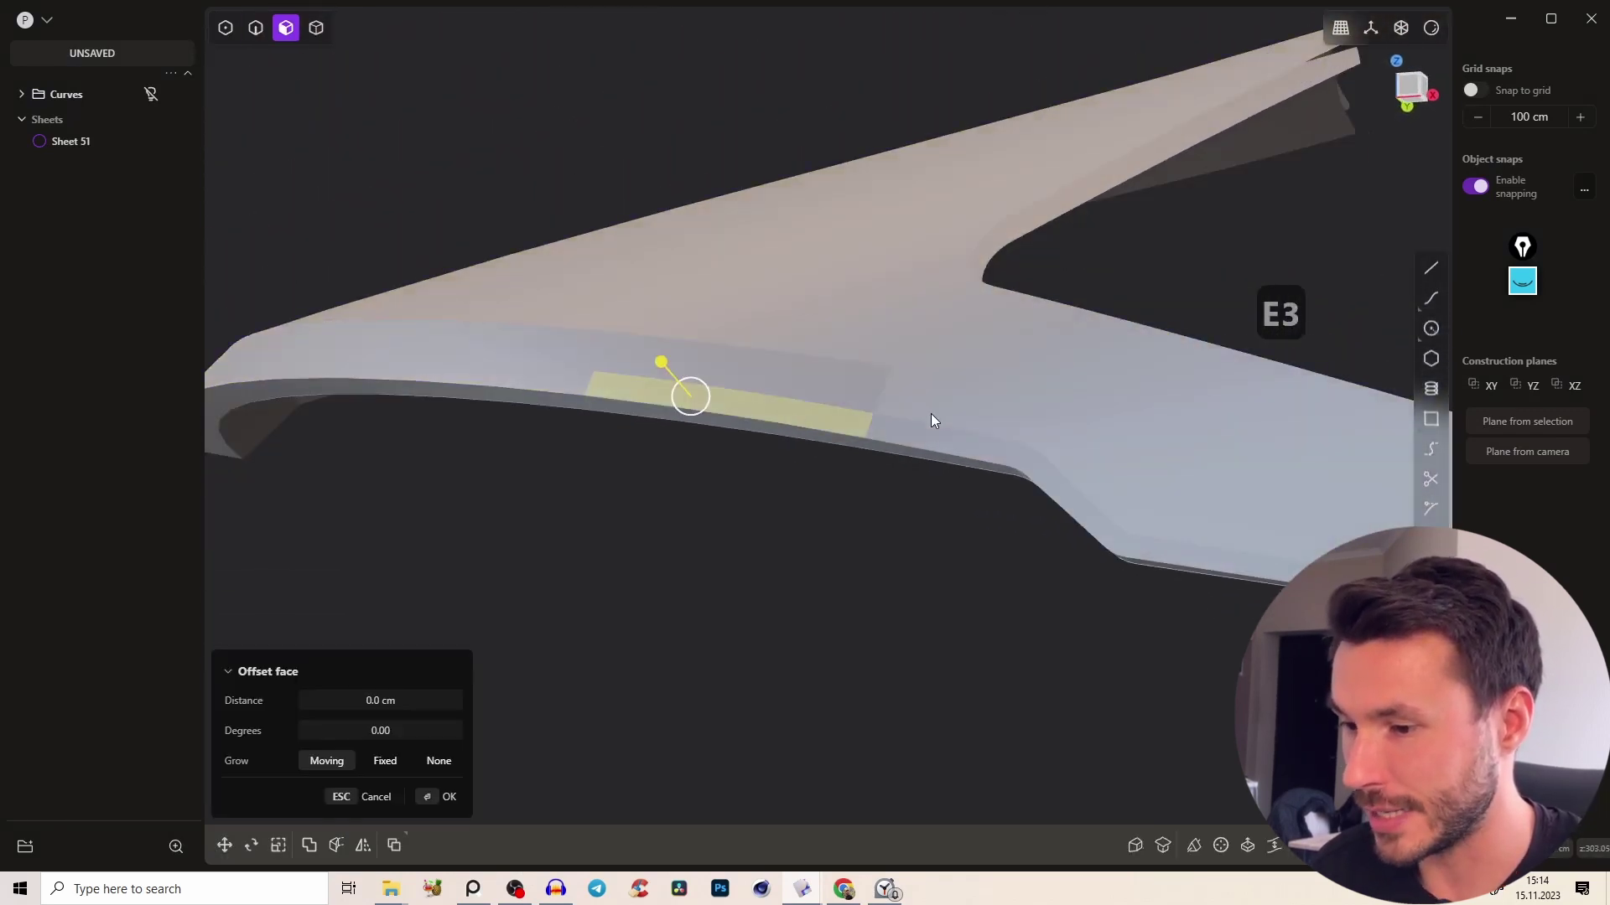
left_click(910, 431, "shift")
left_click(981, 513)
key("e")
Delete the strip faces between the imprinted curve and the visor's outer lower edge
middle_click_drag(948, 387, 933, 337)
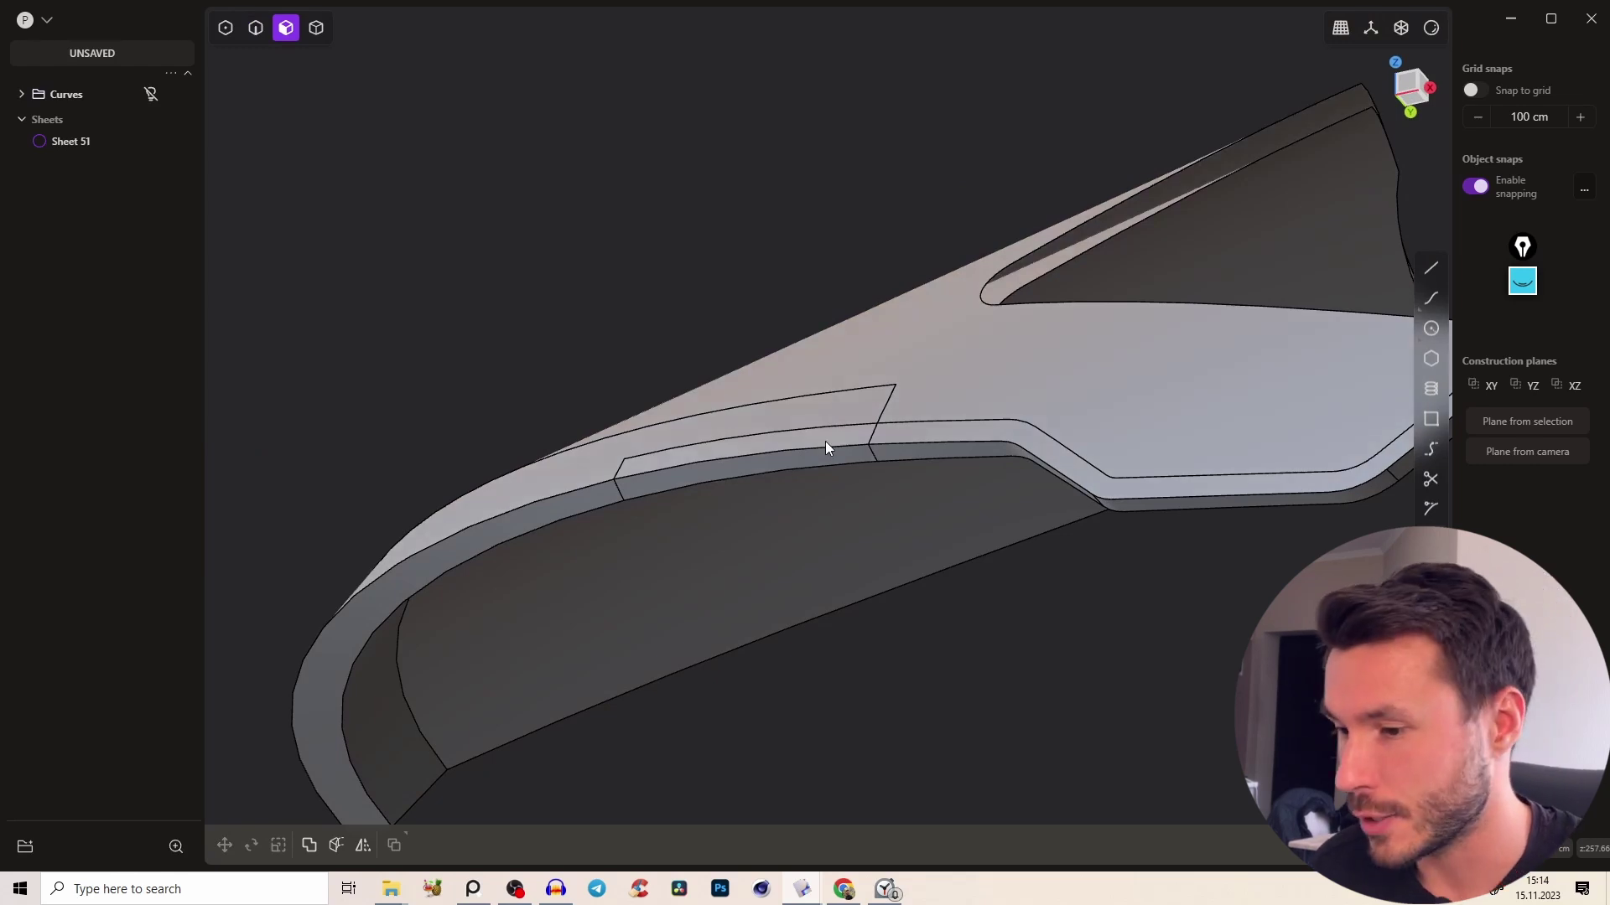
left_click(825, 447)
key("o")
middle_click_drag(1189, 388, 1059, 397)
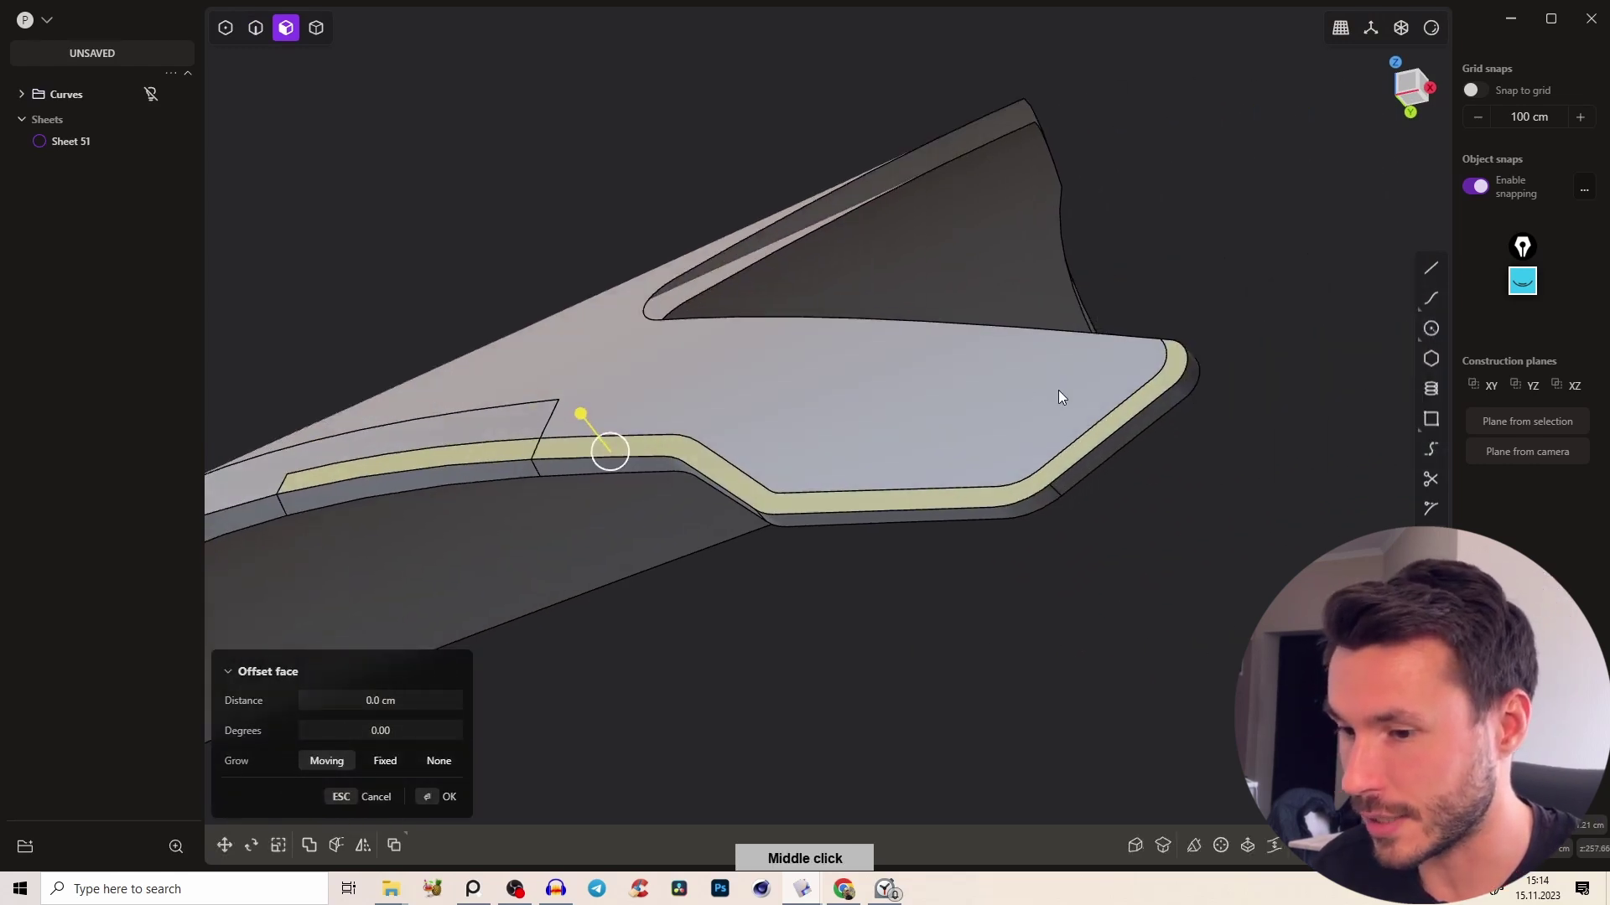
key("x")
middle_click_drag(1007, 259, 612, 444)
right_click_drag(612, 445, 897, 230)
middle_click_drag(897, 230, 839, 252)
right_click_drag(839, 251, 815, 337)
scroll(815, 337, "up", 3)
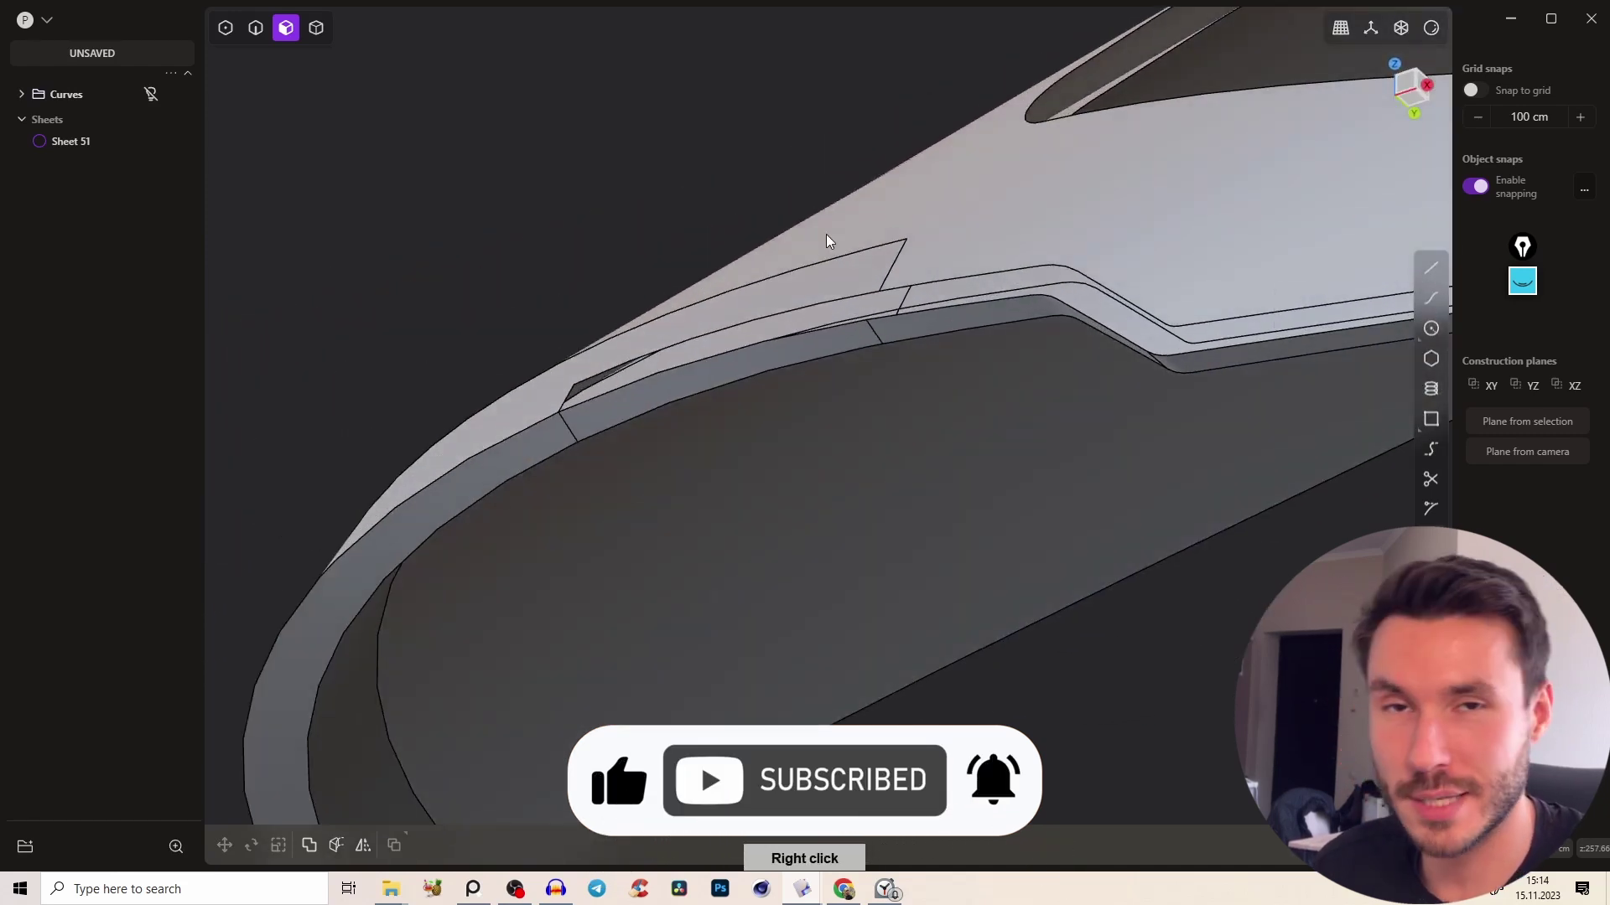
middle_click_drag(945, 325, 972, 275)
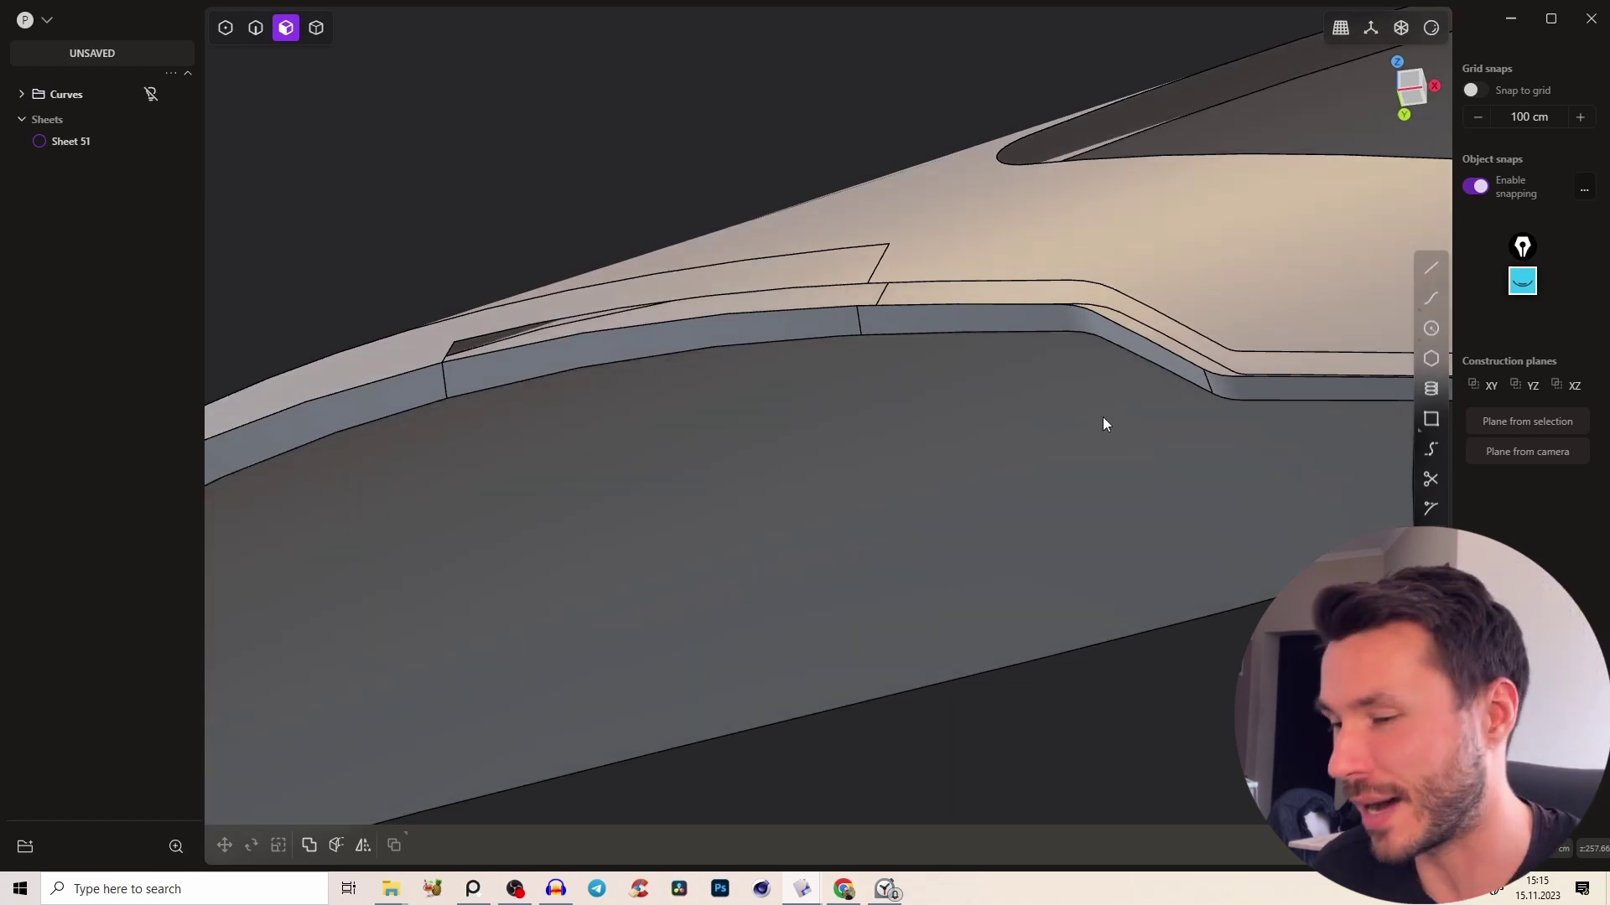
Cut the visor's rim face below the bend lengthwise, aligned to the midpoint of its short front edge
middle_click_drag(1104, 424, 937, 377)
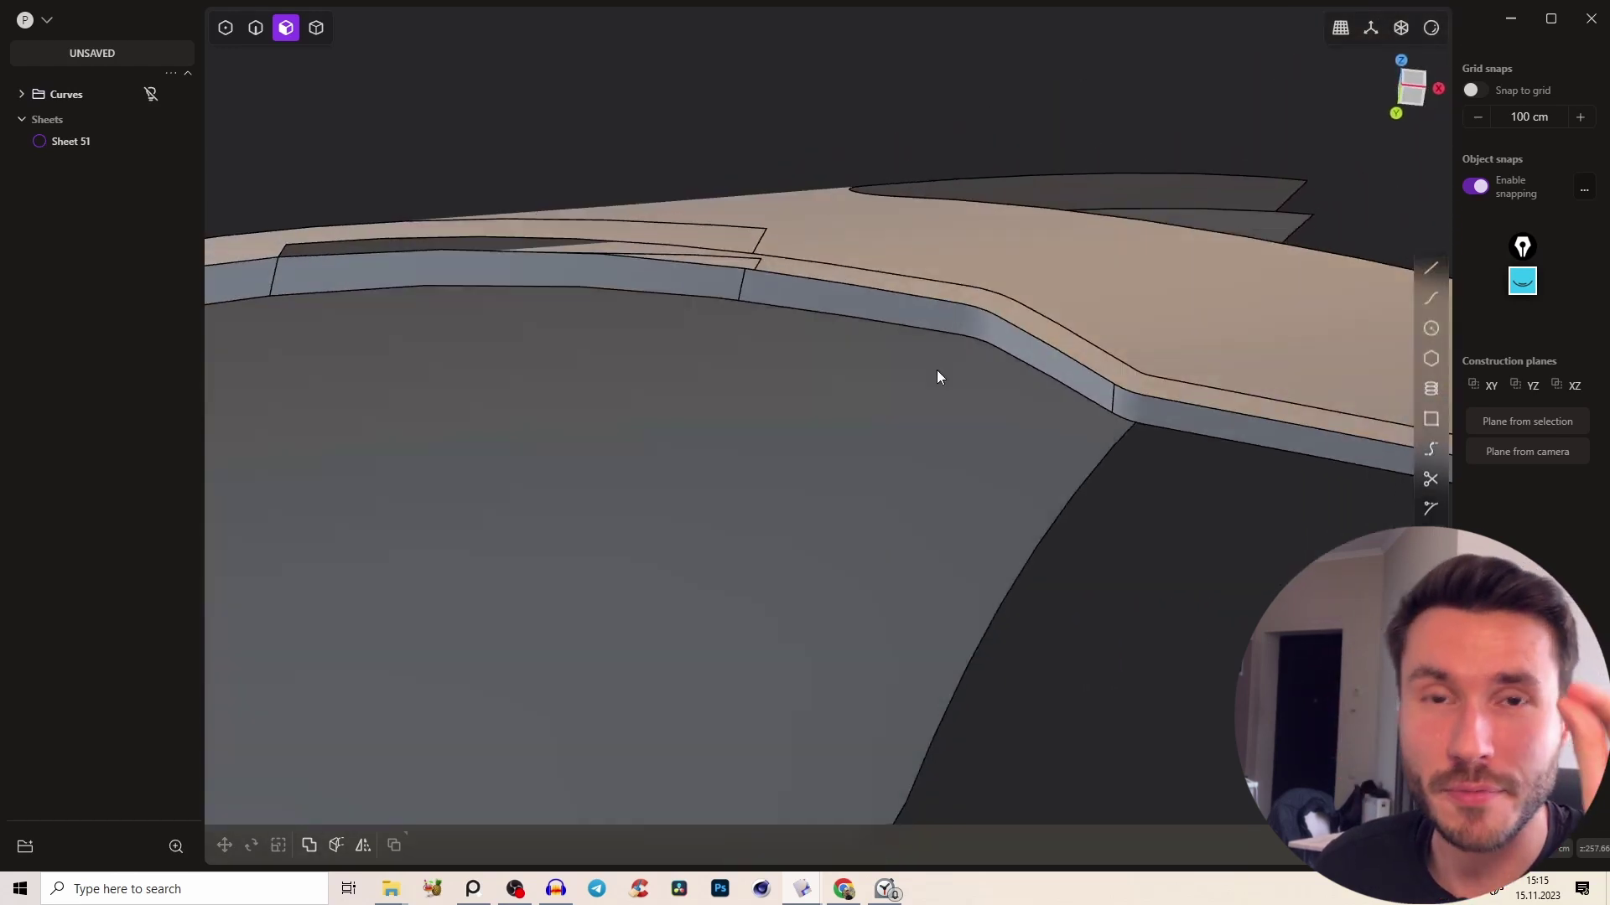
left_click(786, 309)
key("o")
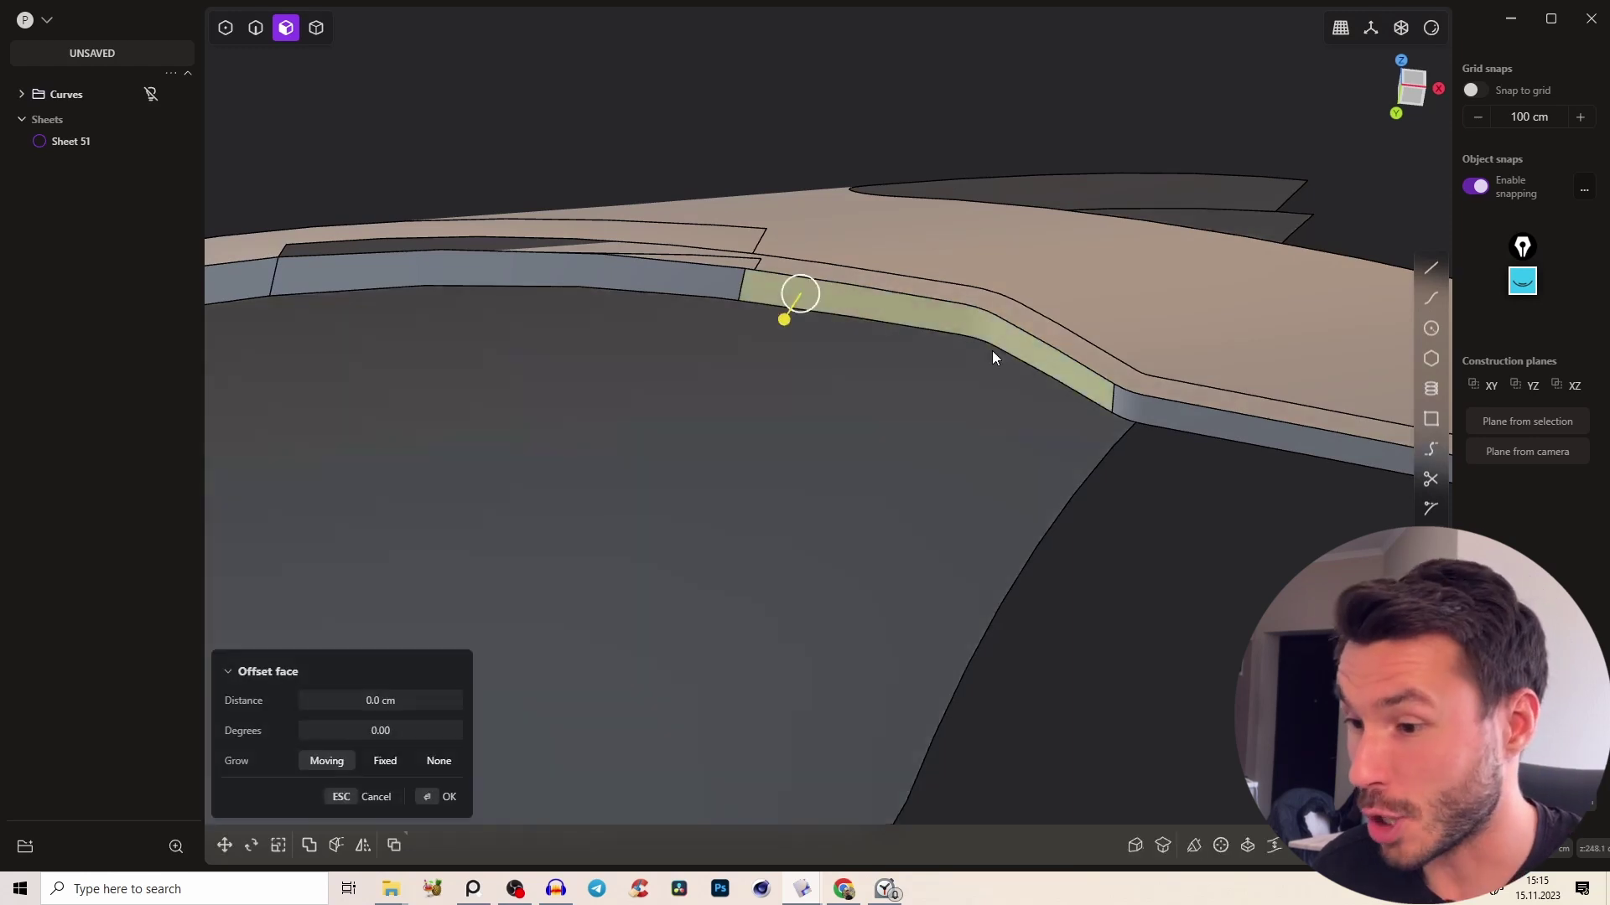
middle_click_drag(995, 349, 928, 670)
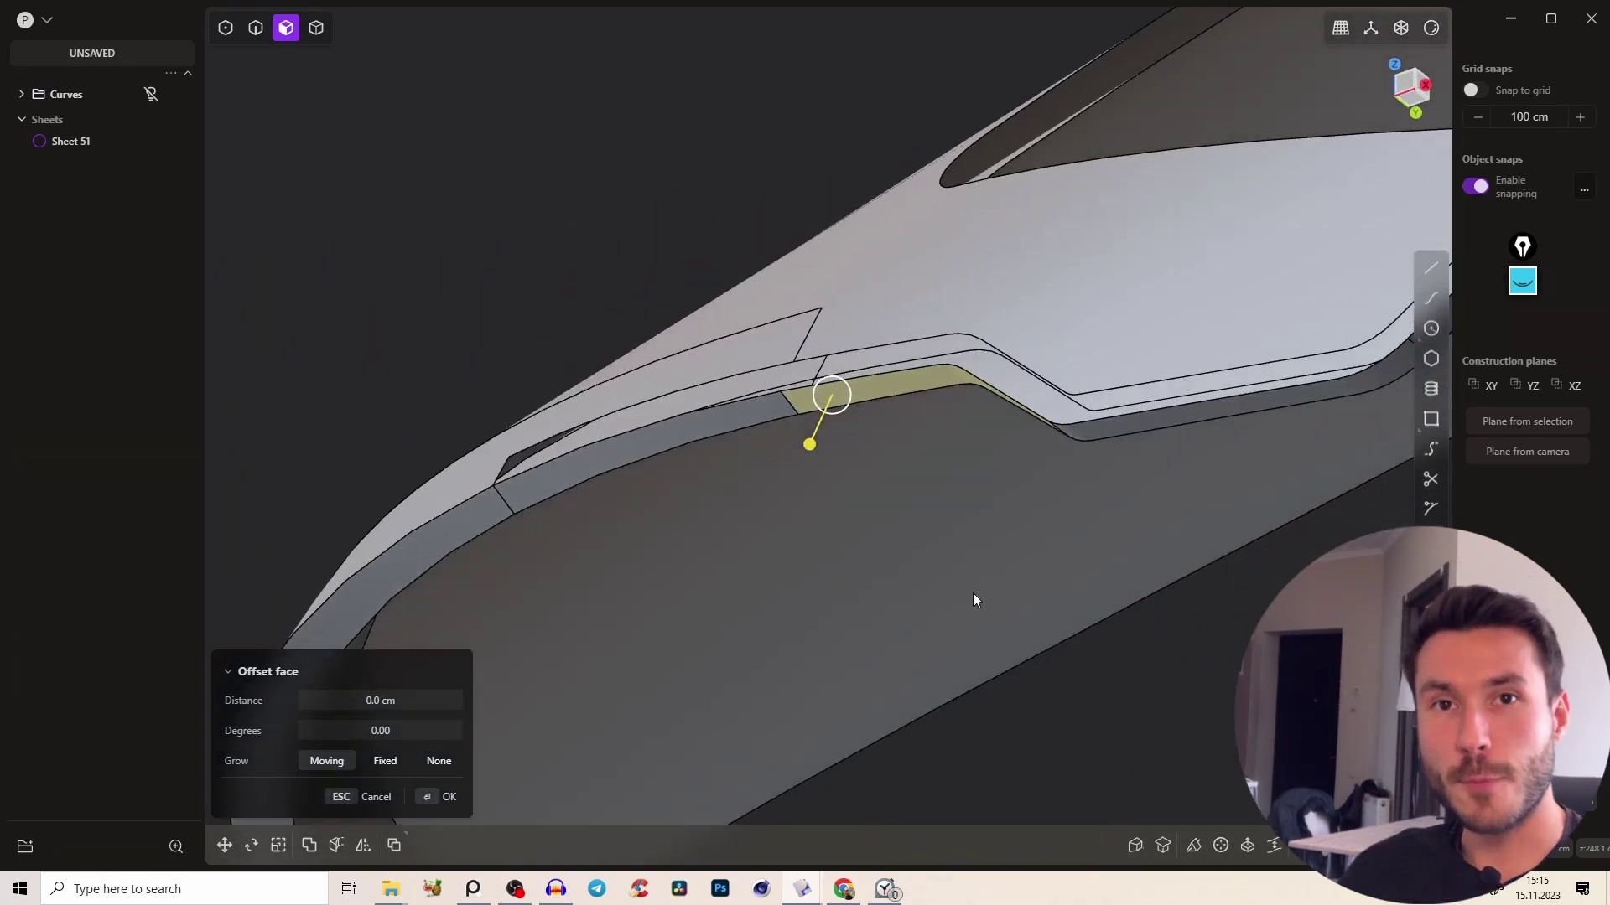
middle_click_drag(972, 595, 953, 276)
key("ctrl+r")
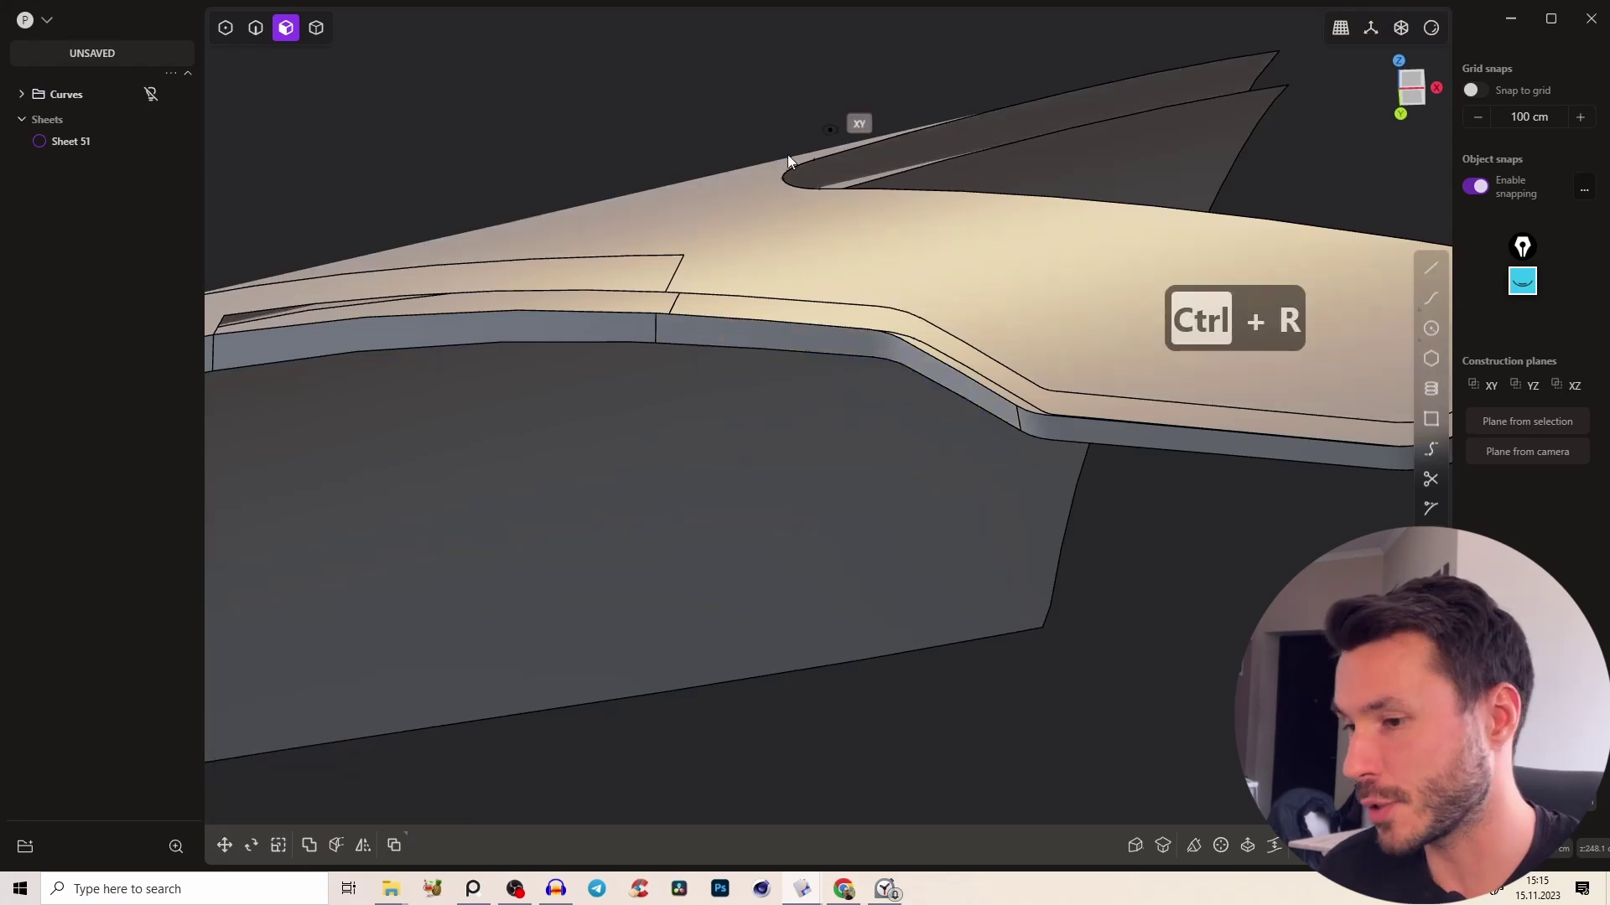
key("Tab")
left_click(672, 331)
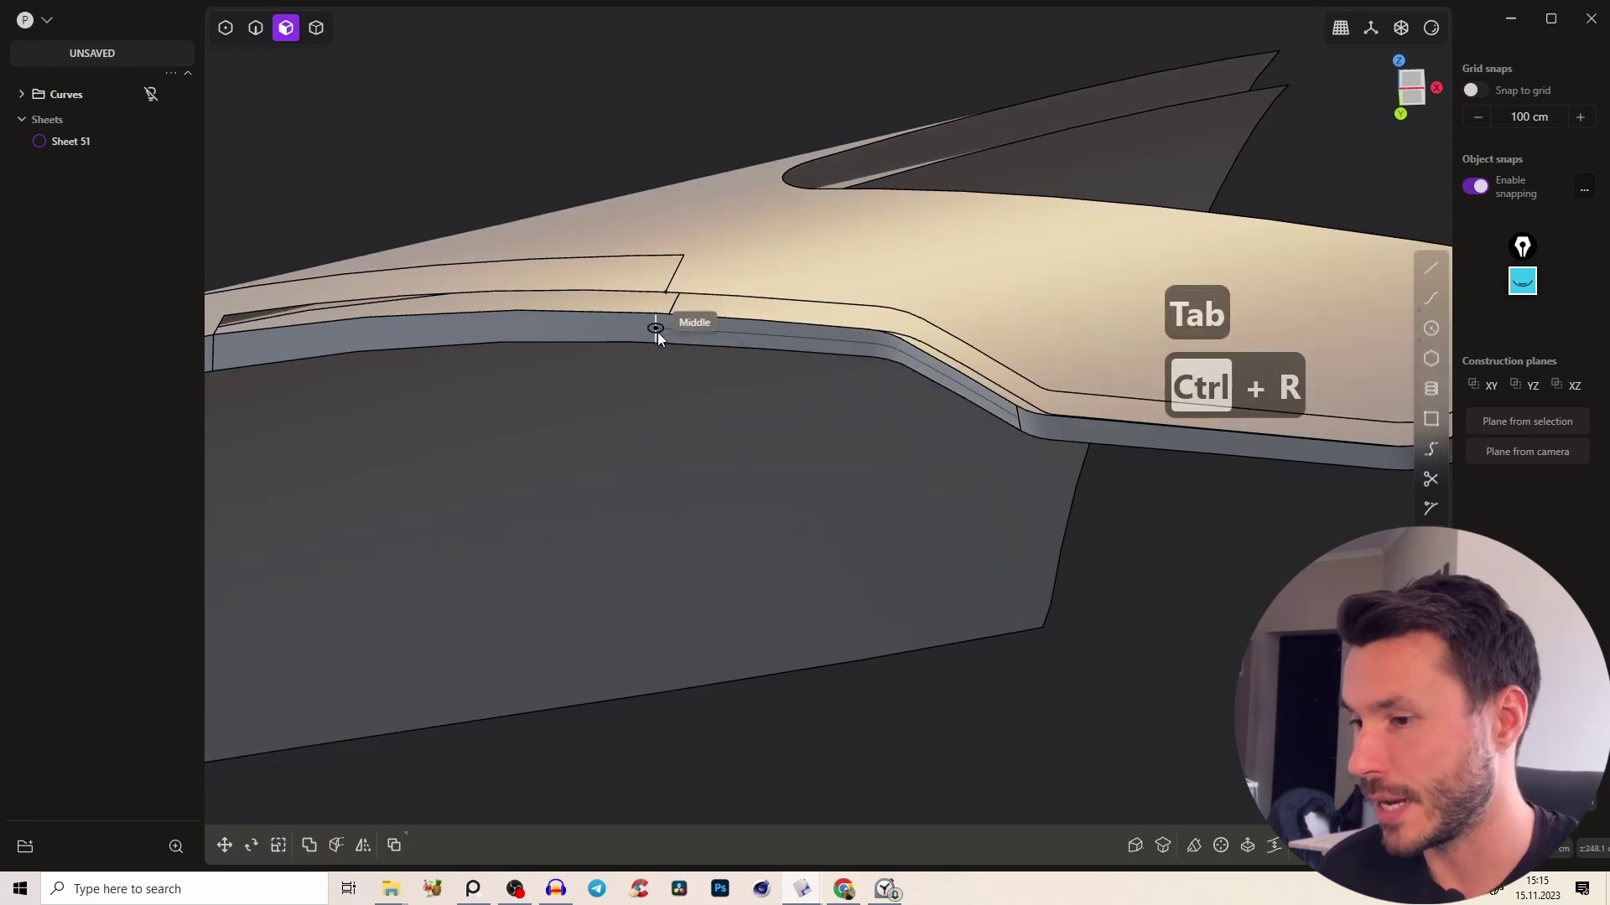
left_click(657, 330)
key("2")
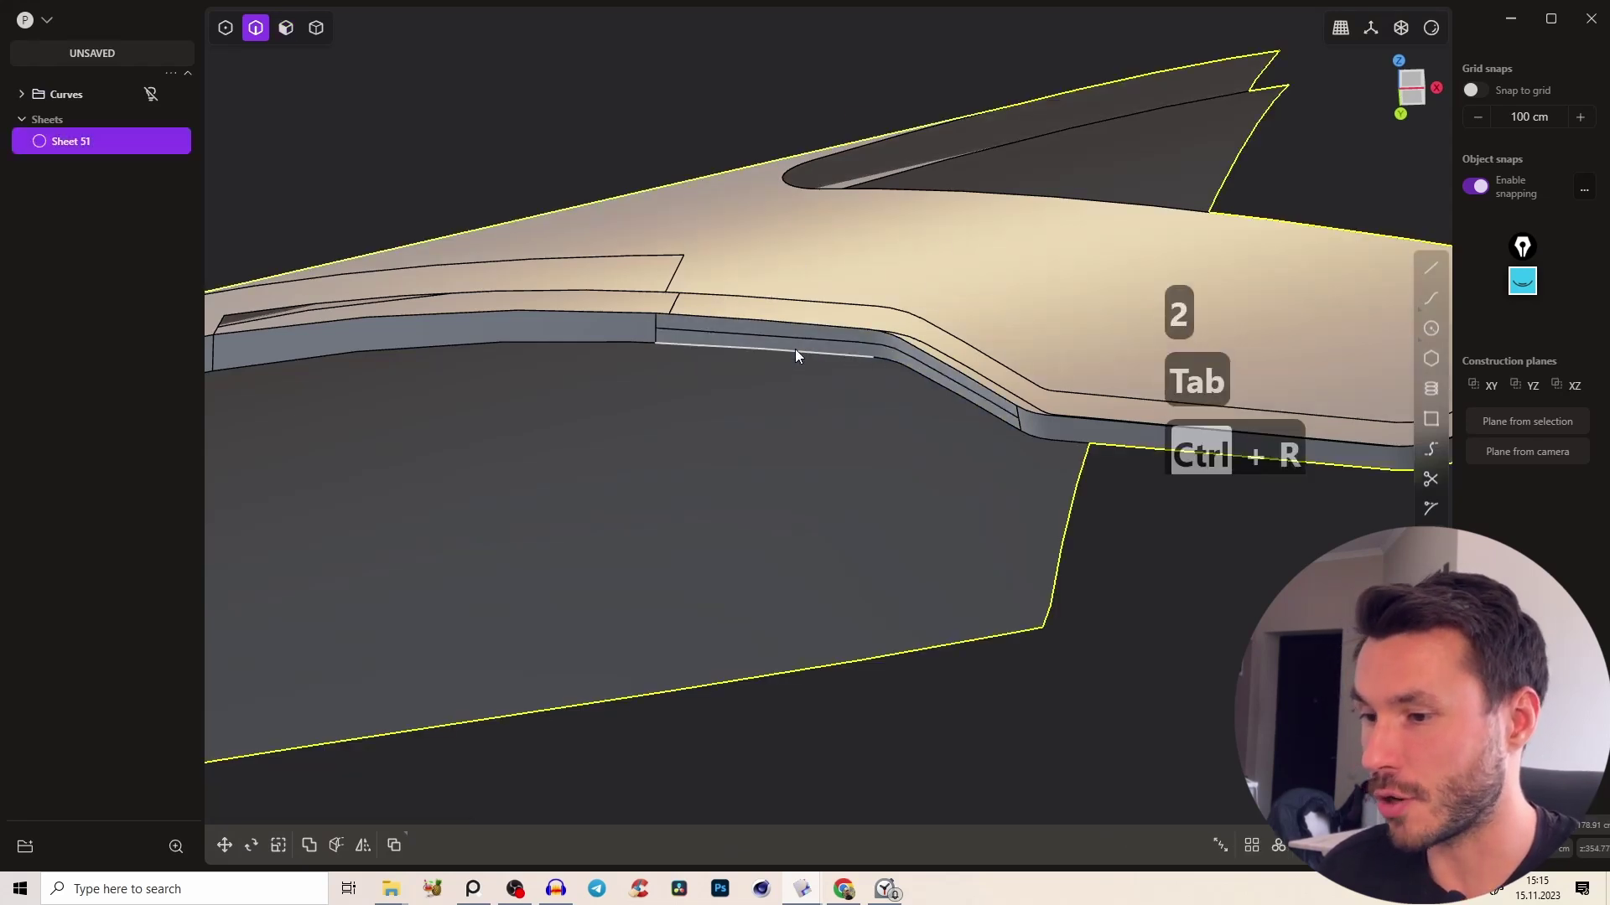
Continue the lengthwise cut through the remaining rim faces behind the bend, aligned with the end of the previous cut
middle_click_drag(1017, 316, 908, 372)
key("3")
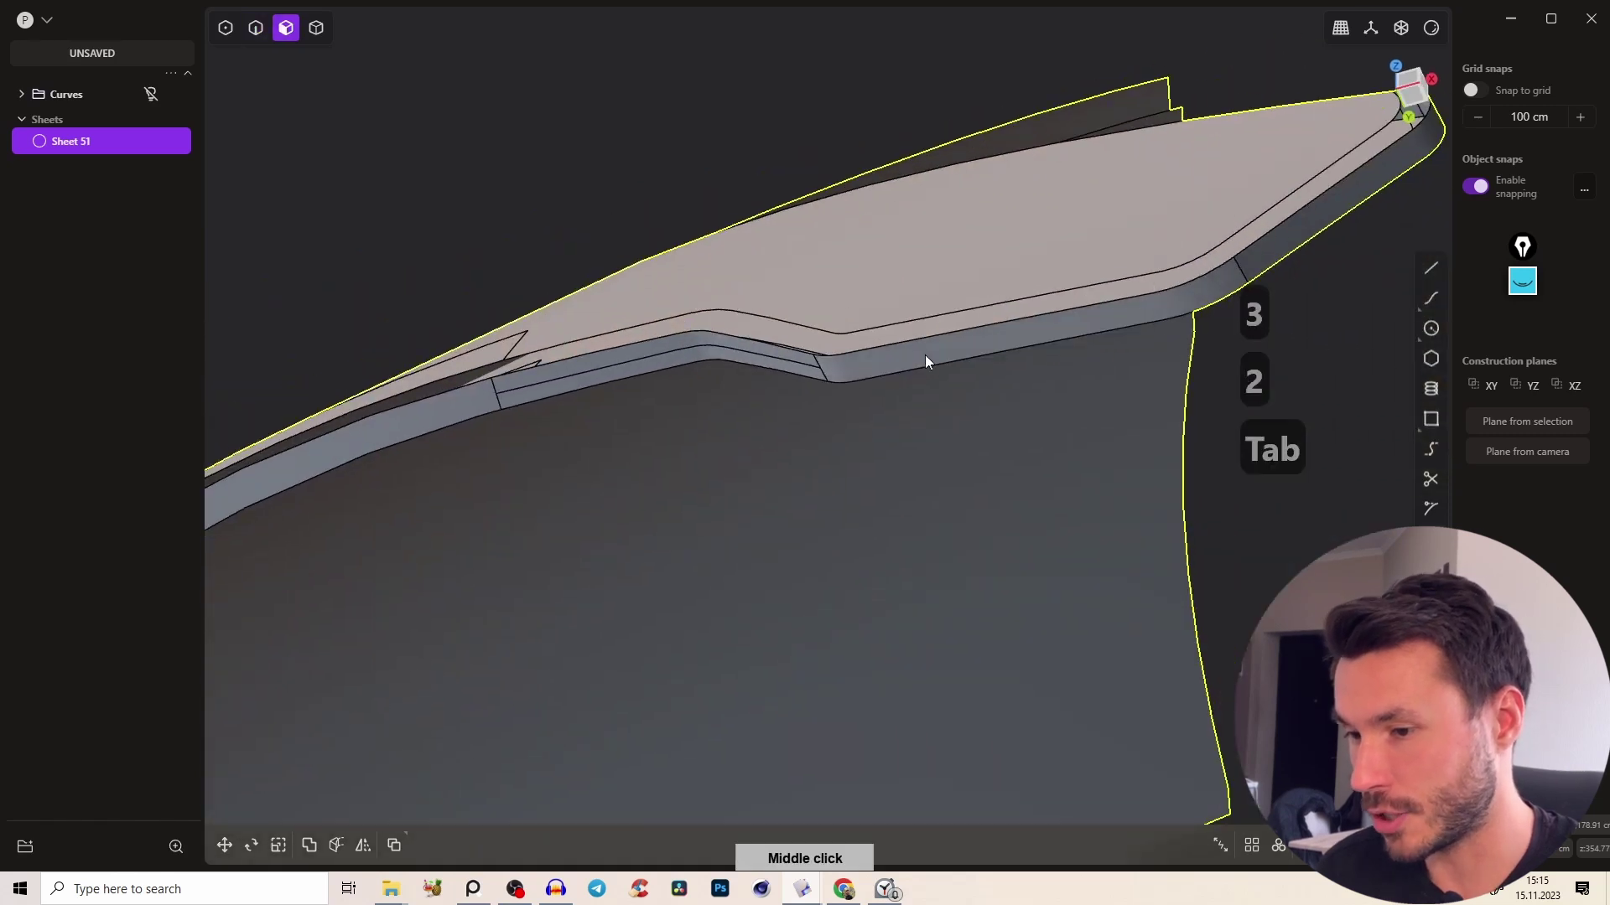
left_click(926, 358)
key("ctrl+r")
key("Tab")
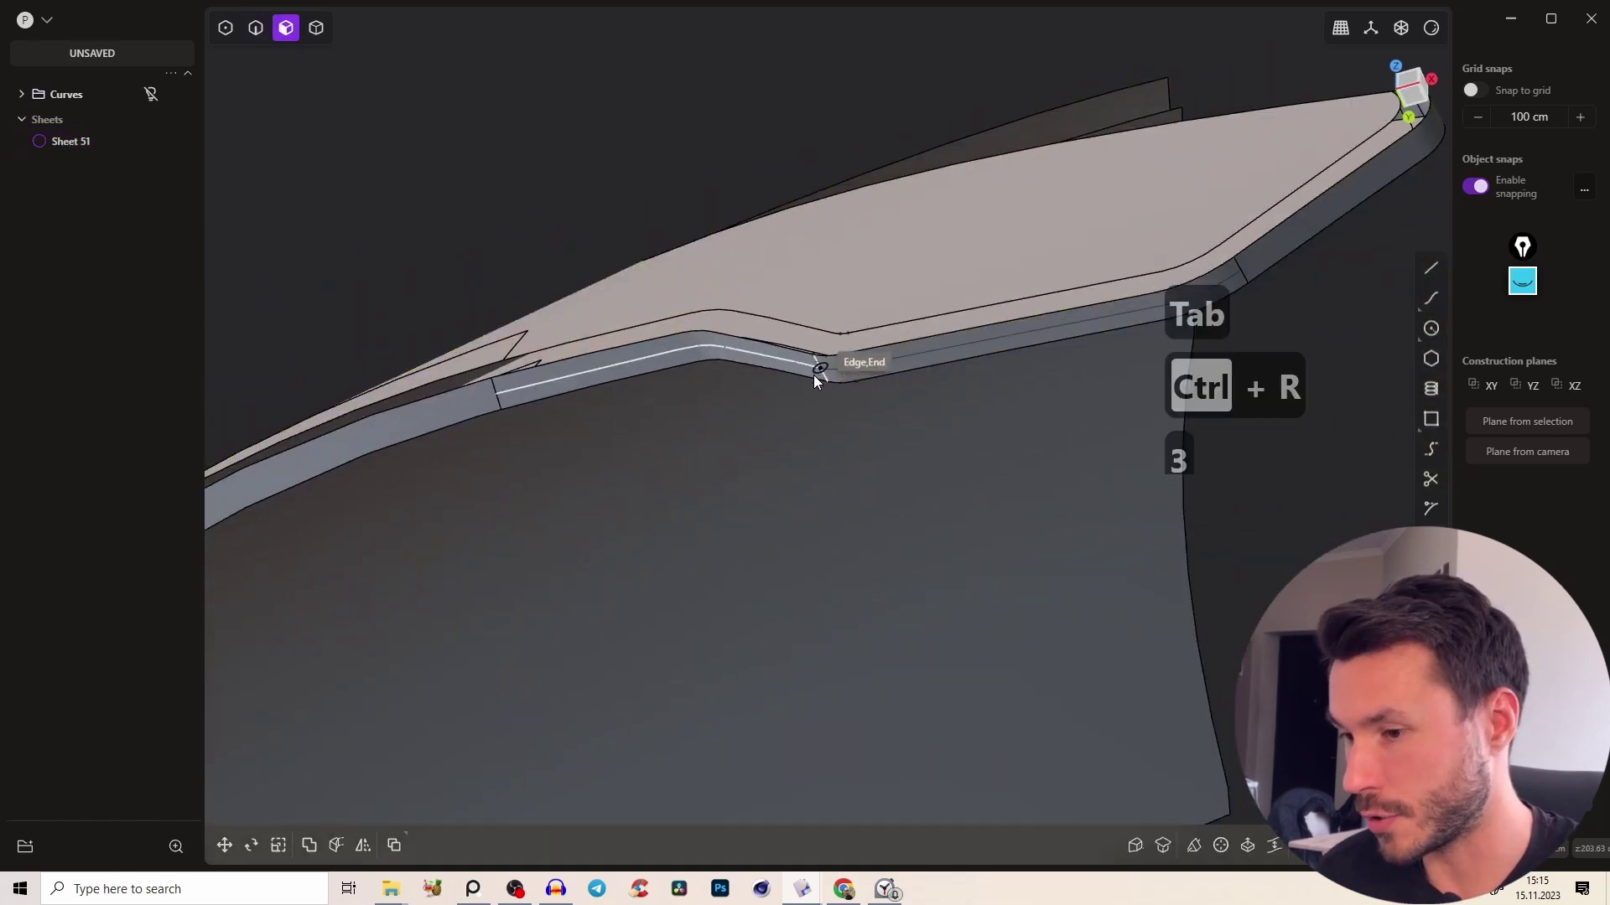
middle_click_drag(815, 375, 933, 427)
left_click(934, 424)
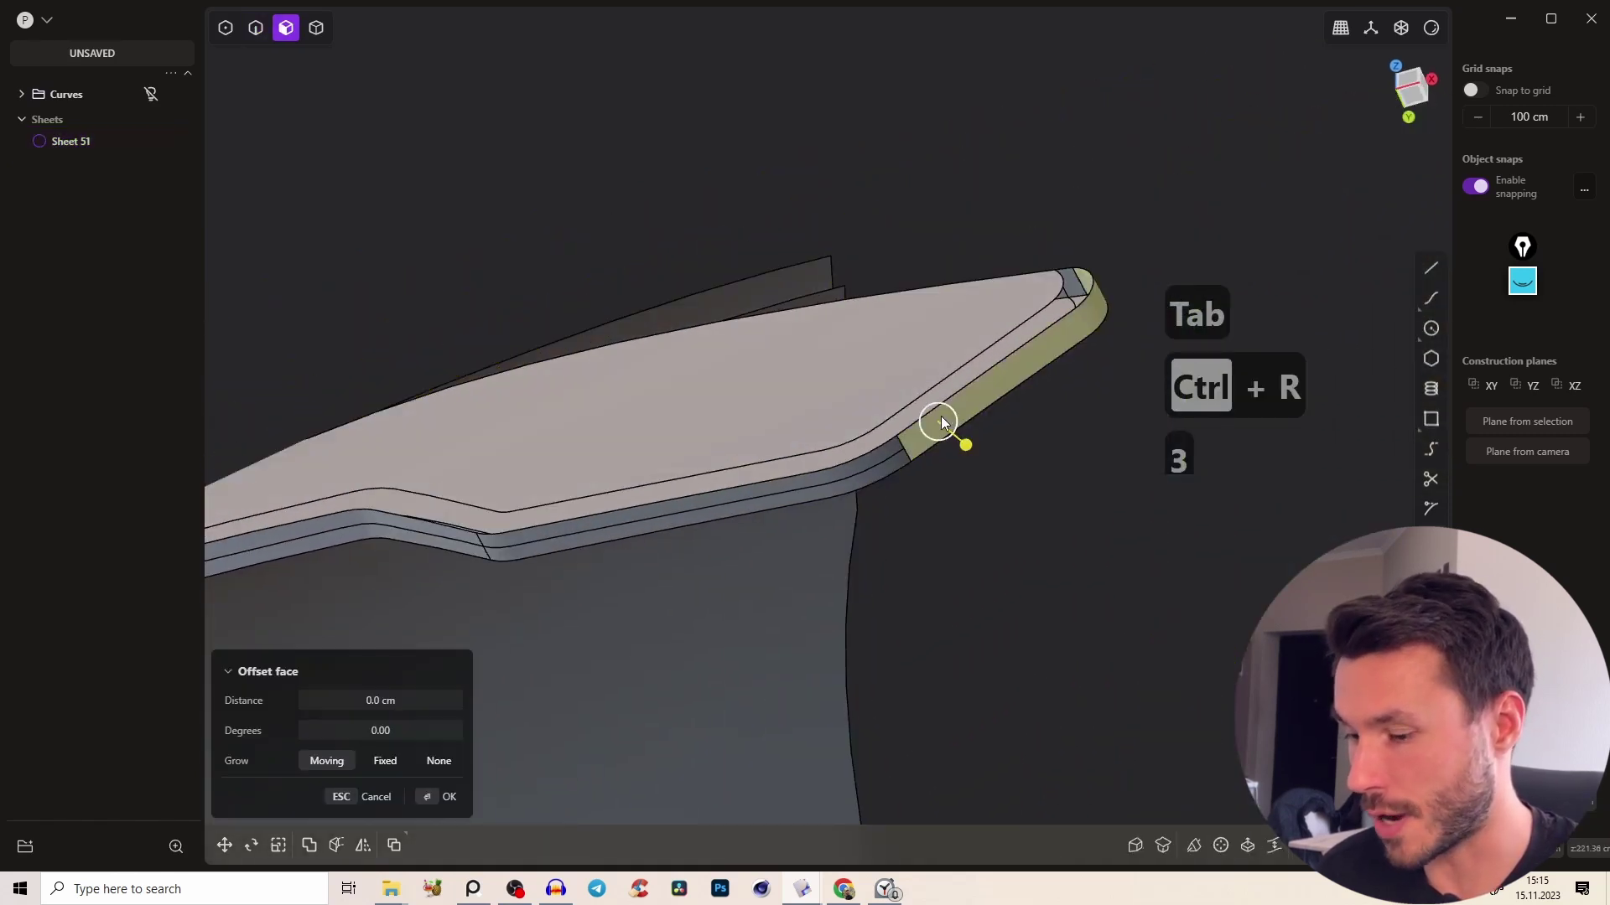
key("ctrl+r")
key("Tab")
Delete the upper halves of the split rim faces along the visor's lower edge
middle_click_drag(1020, 356, 919, 495)
key("3")
left_click(1042, 307)
middle_click_drag(982, 334, 1002, 378)
middle_click_drag(754, 299, 954, 380)
key("x")
key("e")
key("e")
Select the upper inset edges around the bend together with the cut edges of the remaining lower rim
key("3")
key("2")
left_click(946, 399)
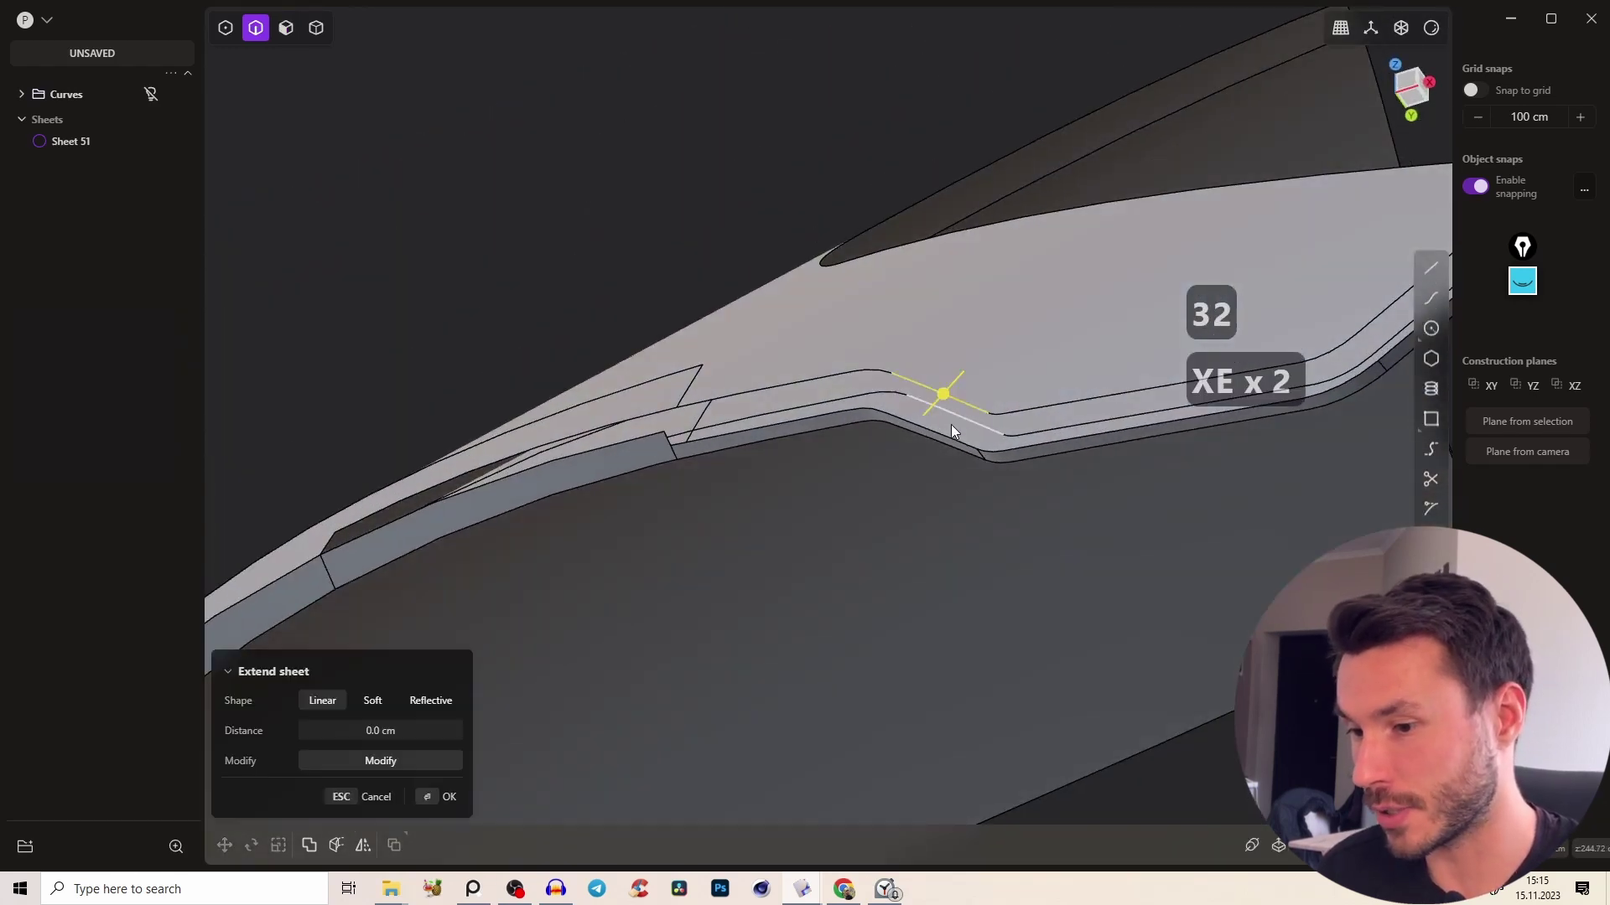
left_click(952, 434)
left_click(866, 363)
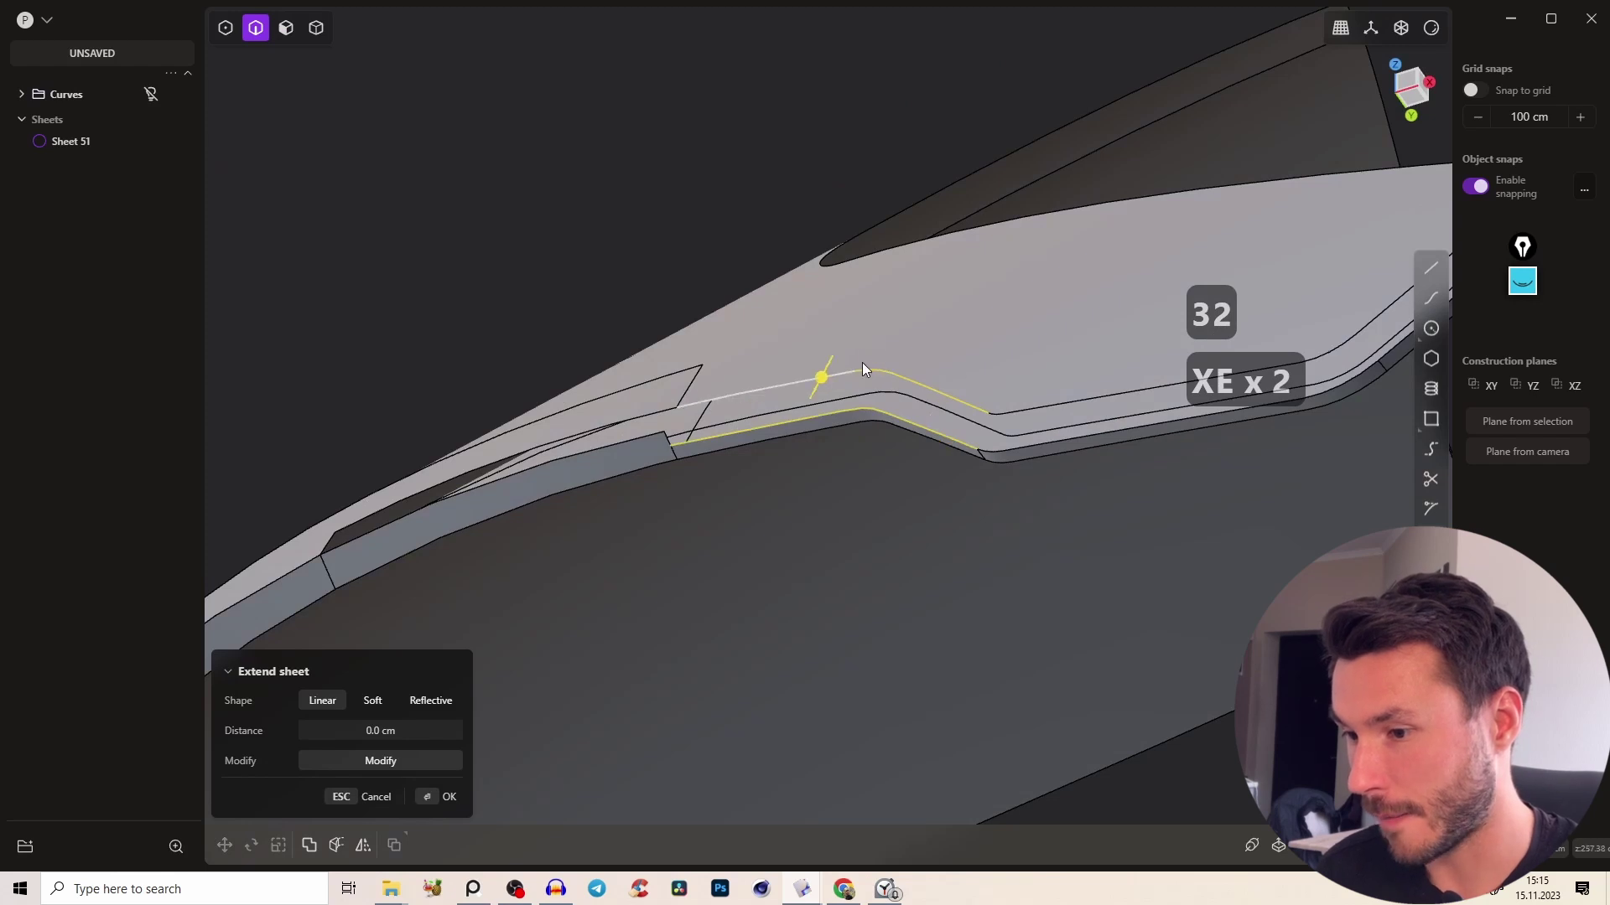
key("l")
key("Tab")
key("Tab")
middle_click_drag(956, 263, 909, 198)
key("e")
key("e")
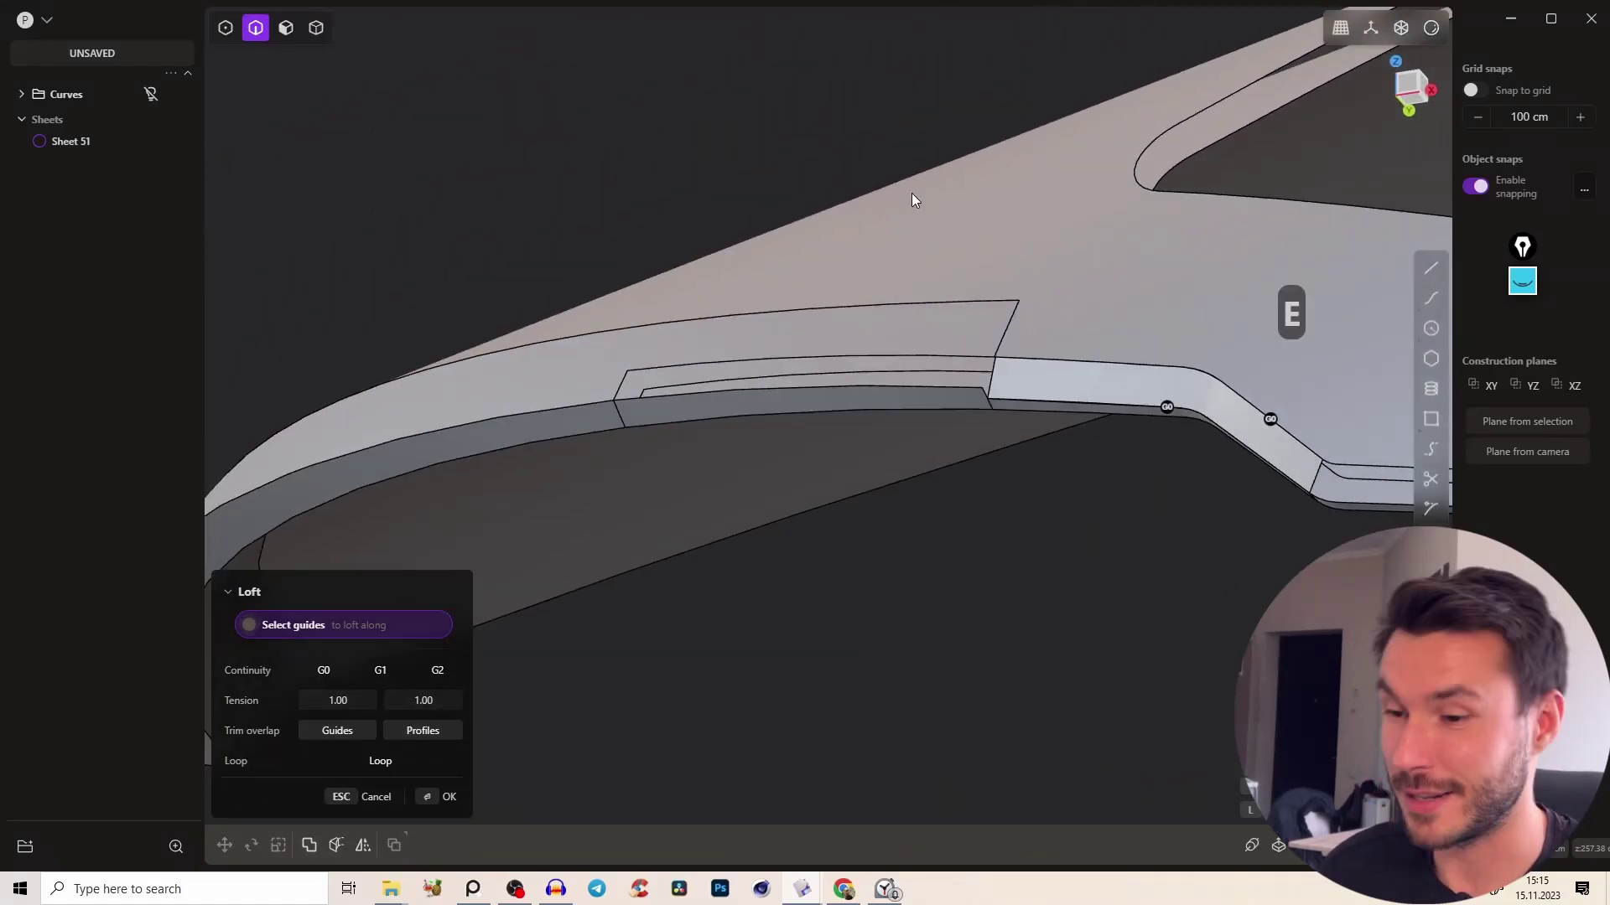
right_click_drag(1044, 339, 1043, 388)
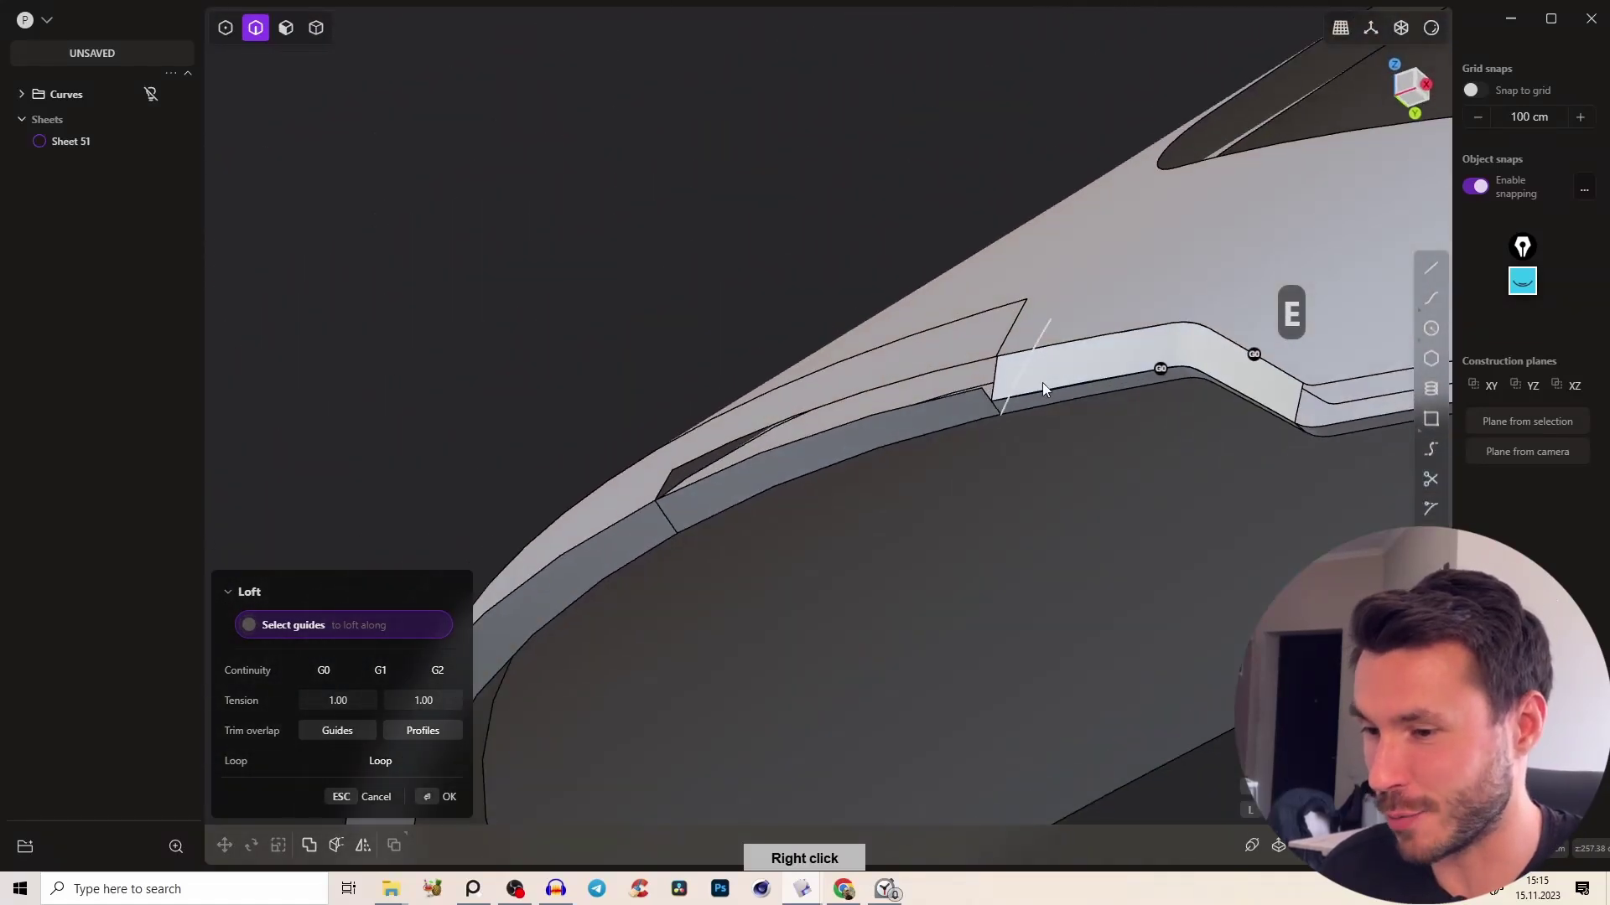
key("Escape")
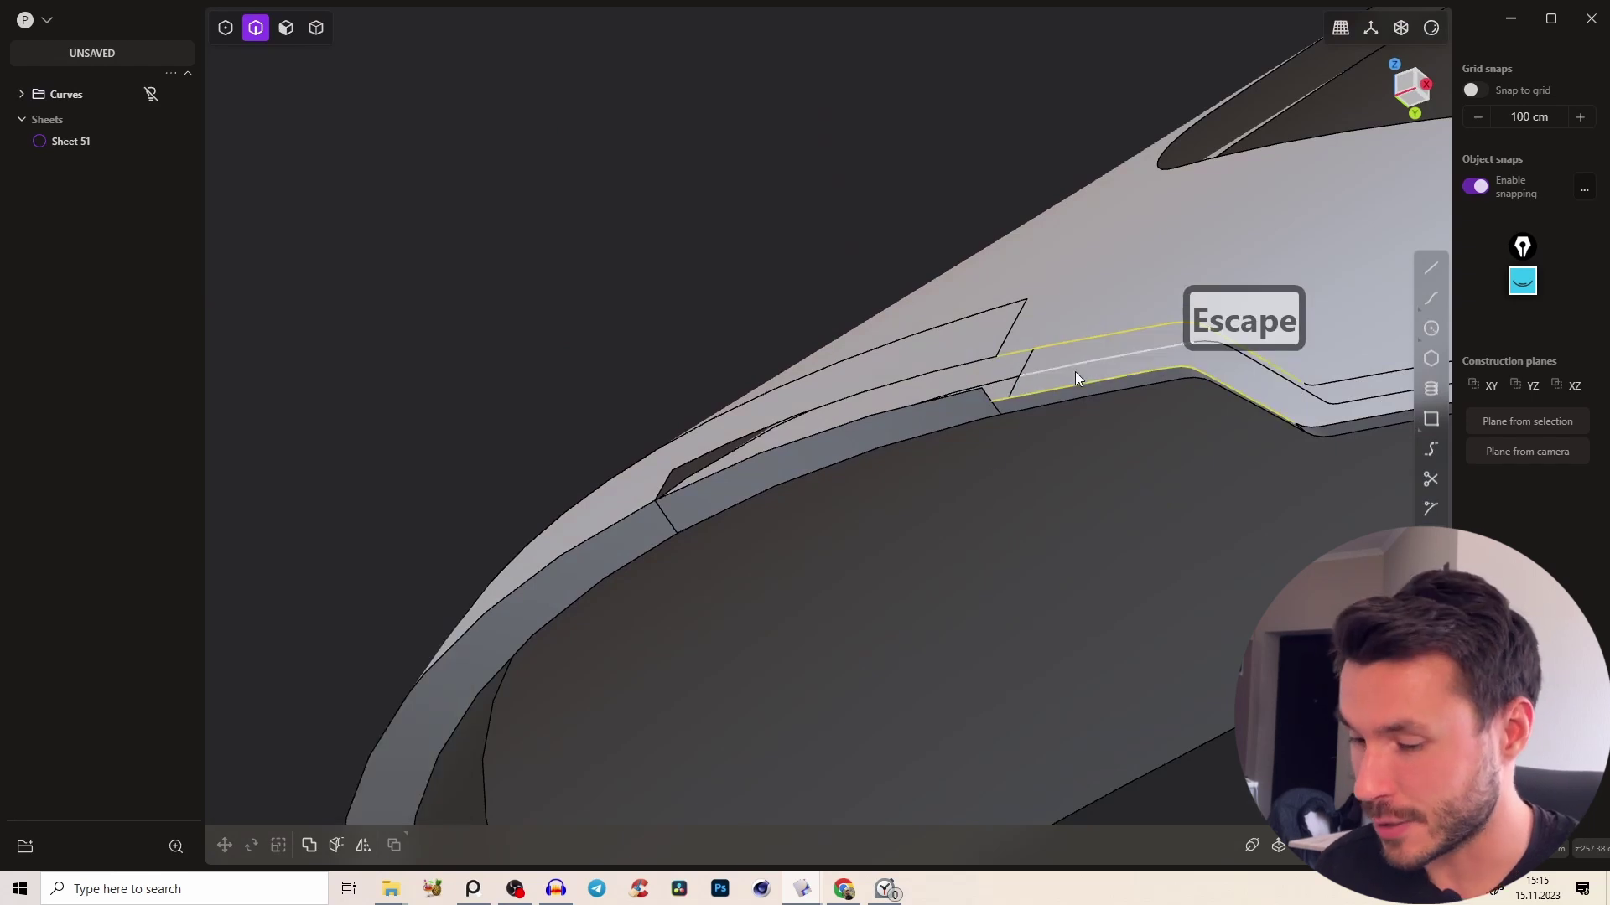
Loft a chamfer sheet between the selected inset edges and lower rim edges around the bend
key("l")
key("Tab")
key("Tab")
right_click(1064, 435)
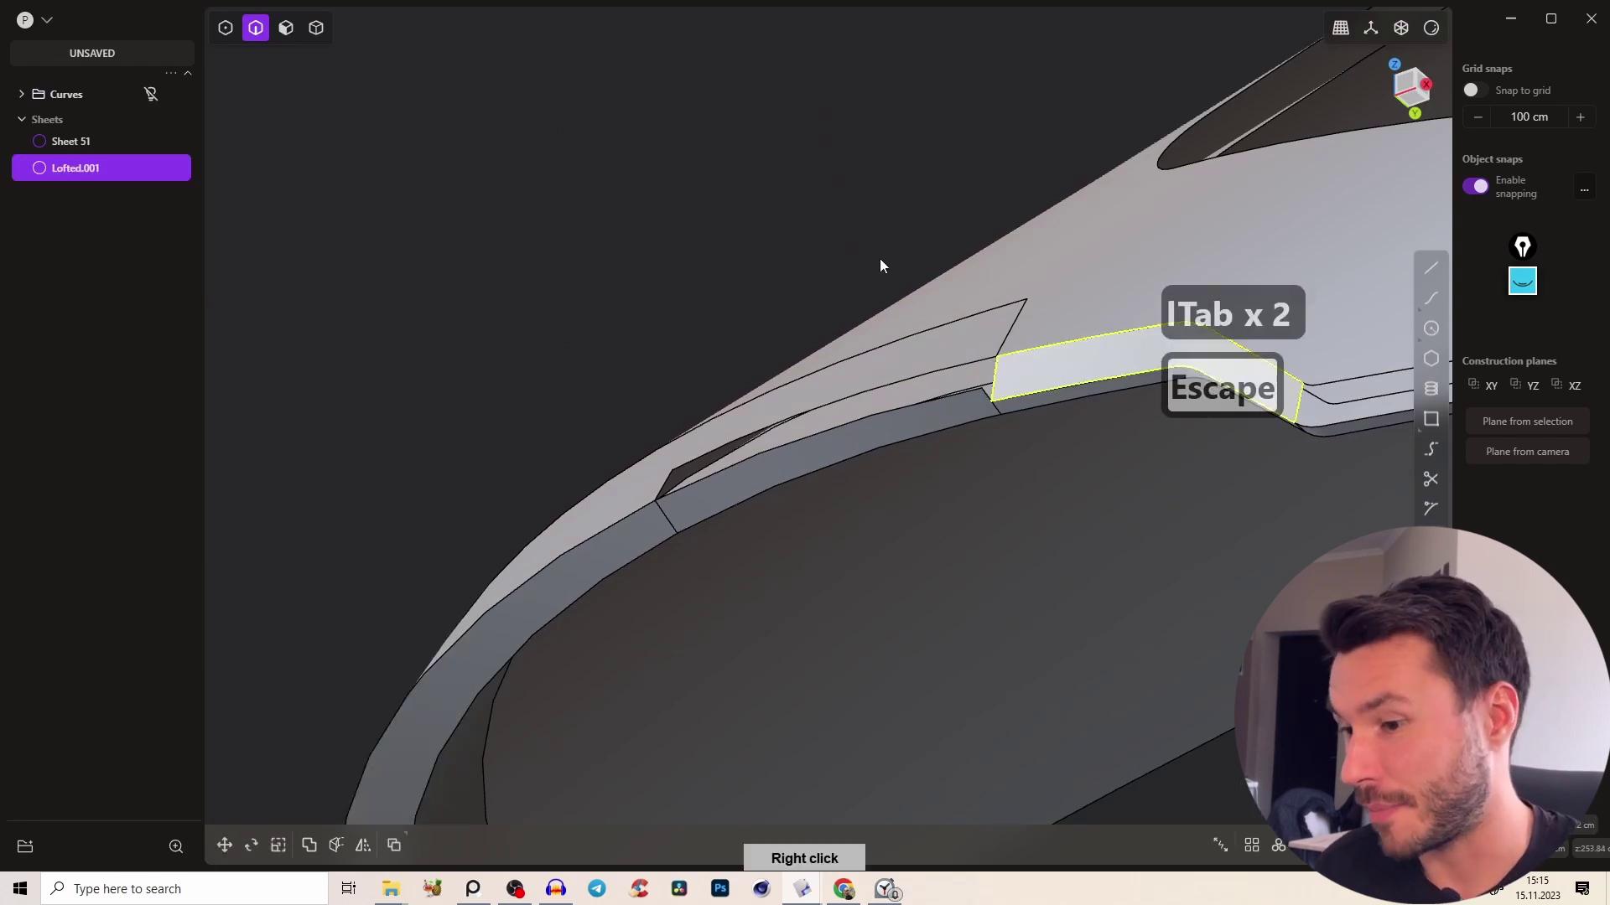
right_click_drag(878, 258, 983, 354)
key("e")
key("e")
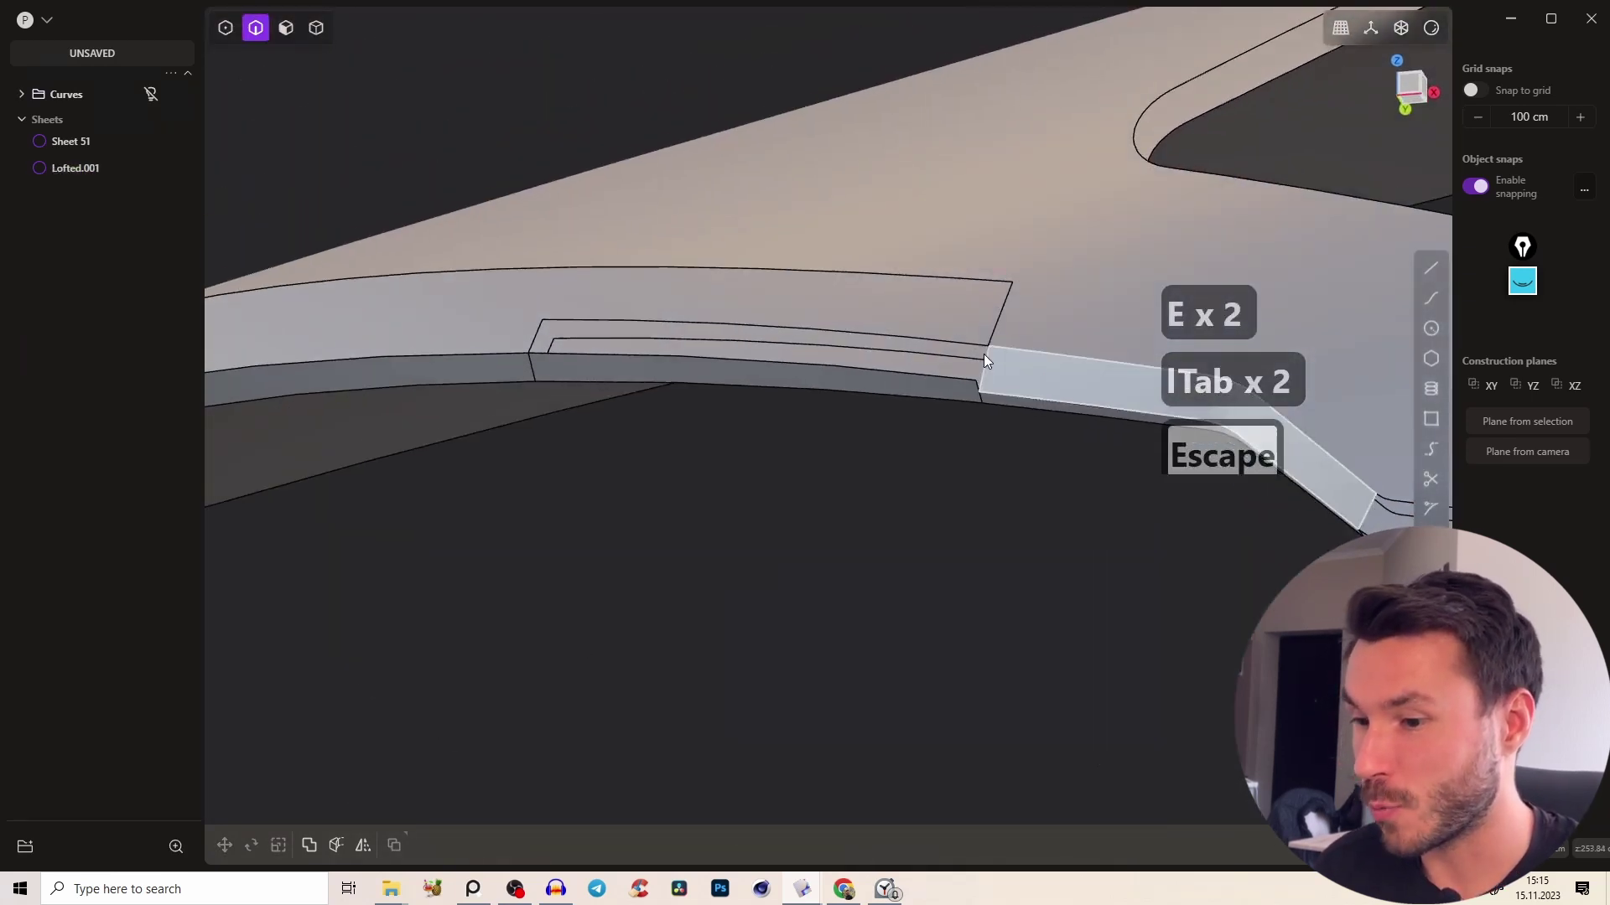
key("e")
key("e")
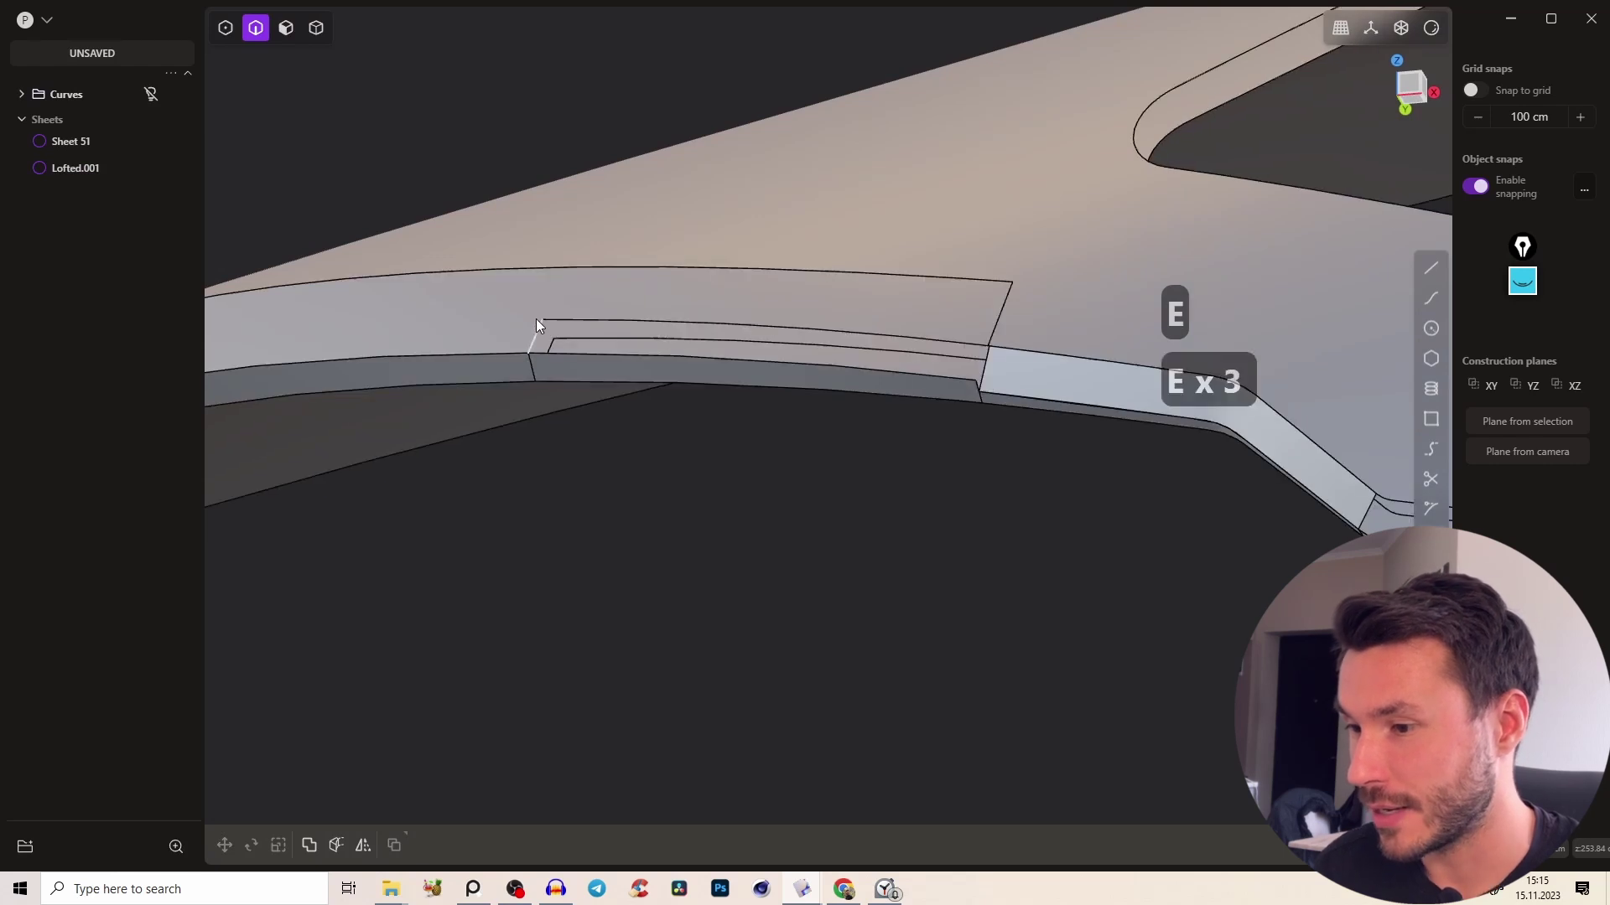
Remove the leftover inner edge line within the narrow strip in front of the lofted chamfer sheet
middle_click_drag(541, 326, 612, 302)
key("Tab")
left_click(663, 336)
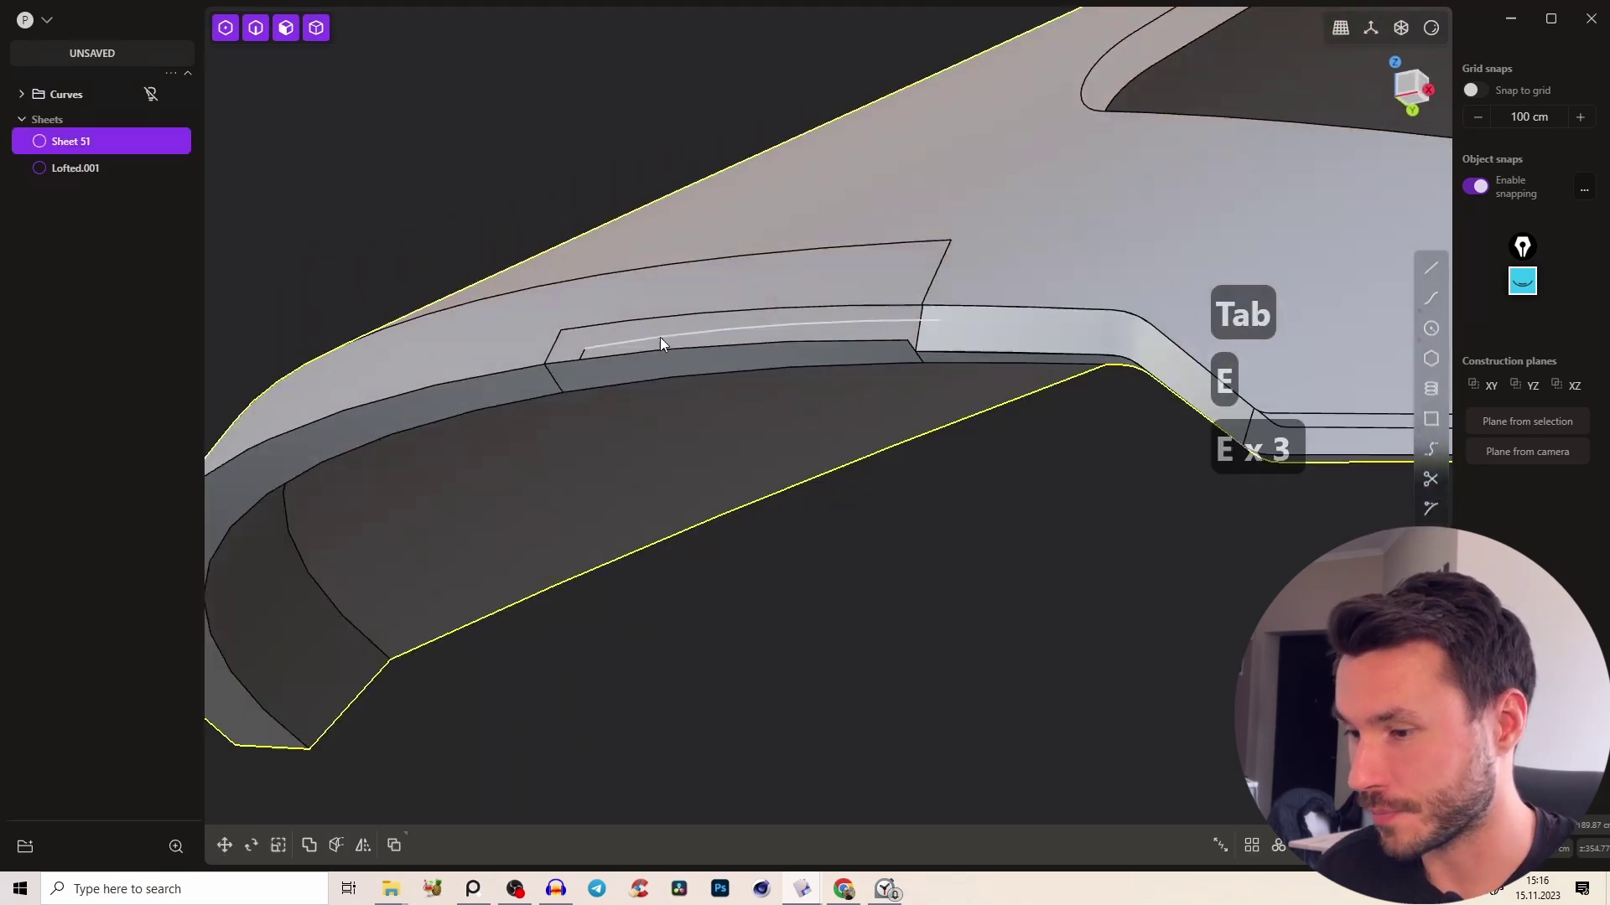
key("ctrl+d")
mouse_move(694, 328)
right_mouse_down()
mouse_move(701, 287)
mouse_move(751, 251)
mouse_move(755, 299)
mouse_move(689, 325)
right_mouse_up()
middle_click_drag(689, 319, 772, 285)
Try to cut the long front rim face lengthwise from its end midpoint and delete its upper half
left_click(776, 287)
left_click(777, 291)
key("ctrl+r")
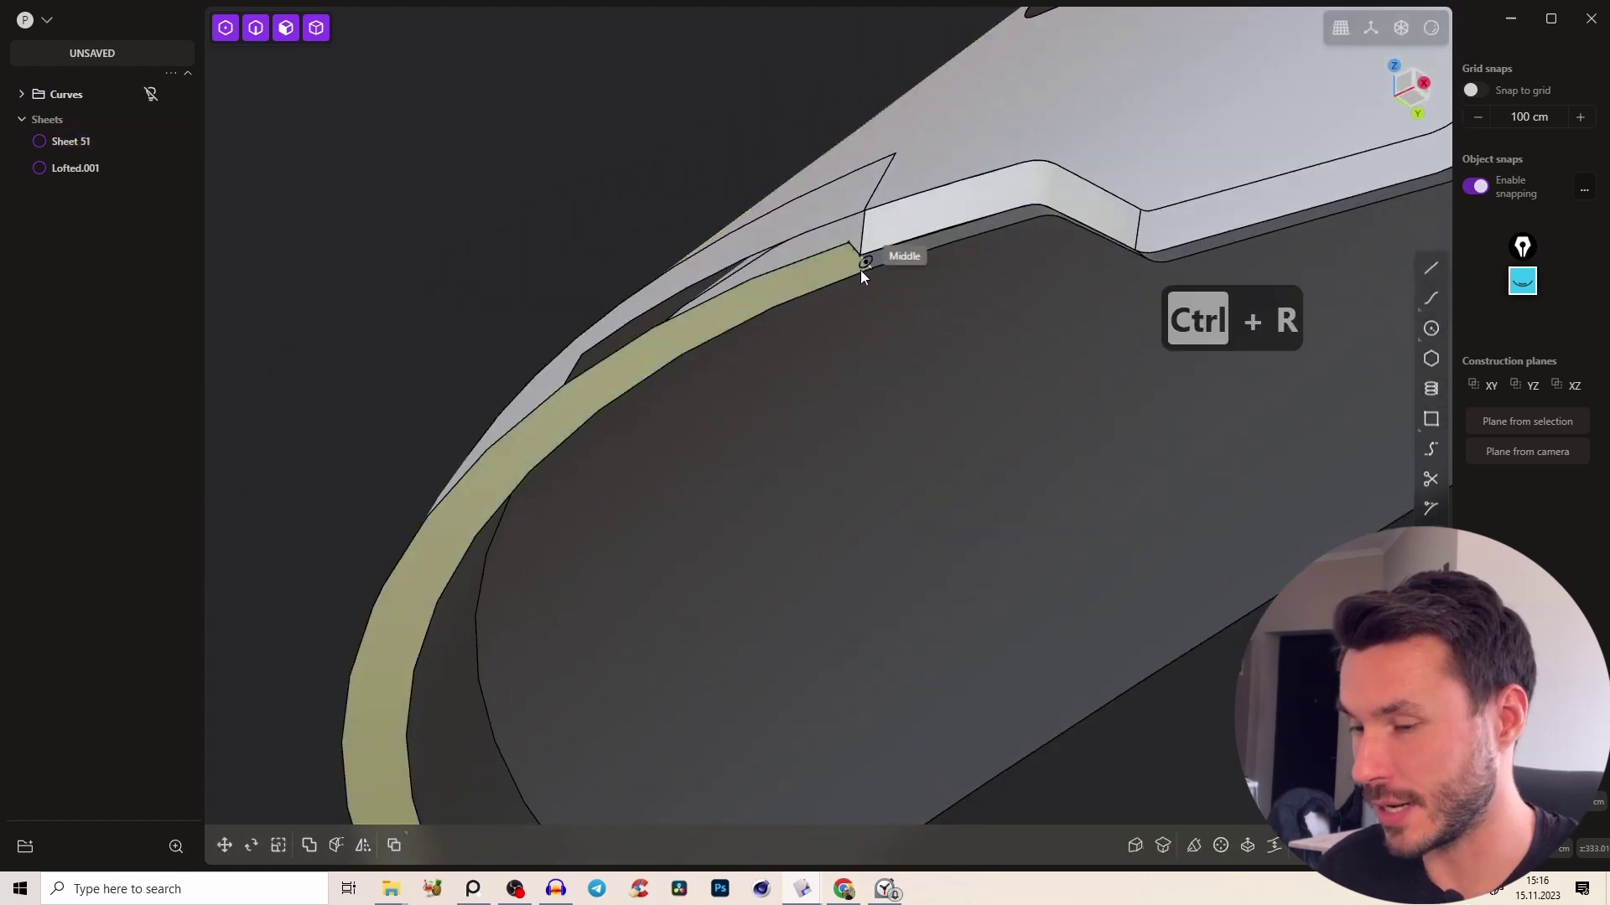
key("Tab")
key("Tab")
key("Tab")
key("x")
right_click_drag(847, 262, 609, 316)
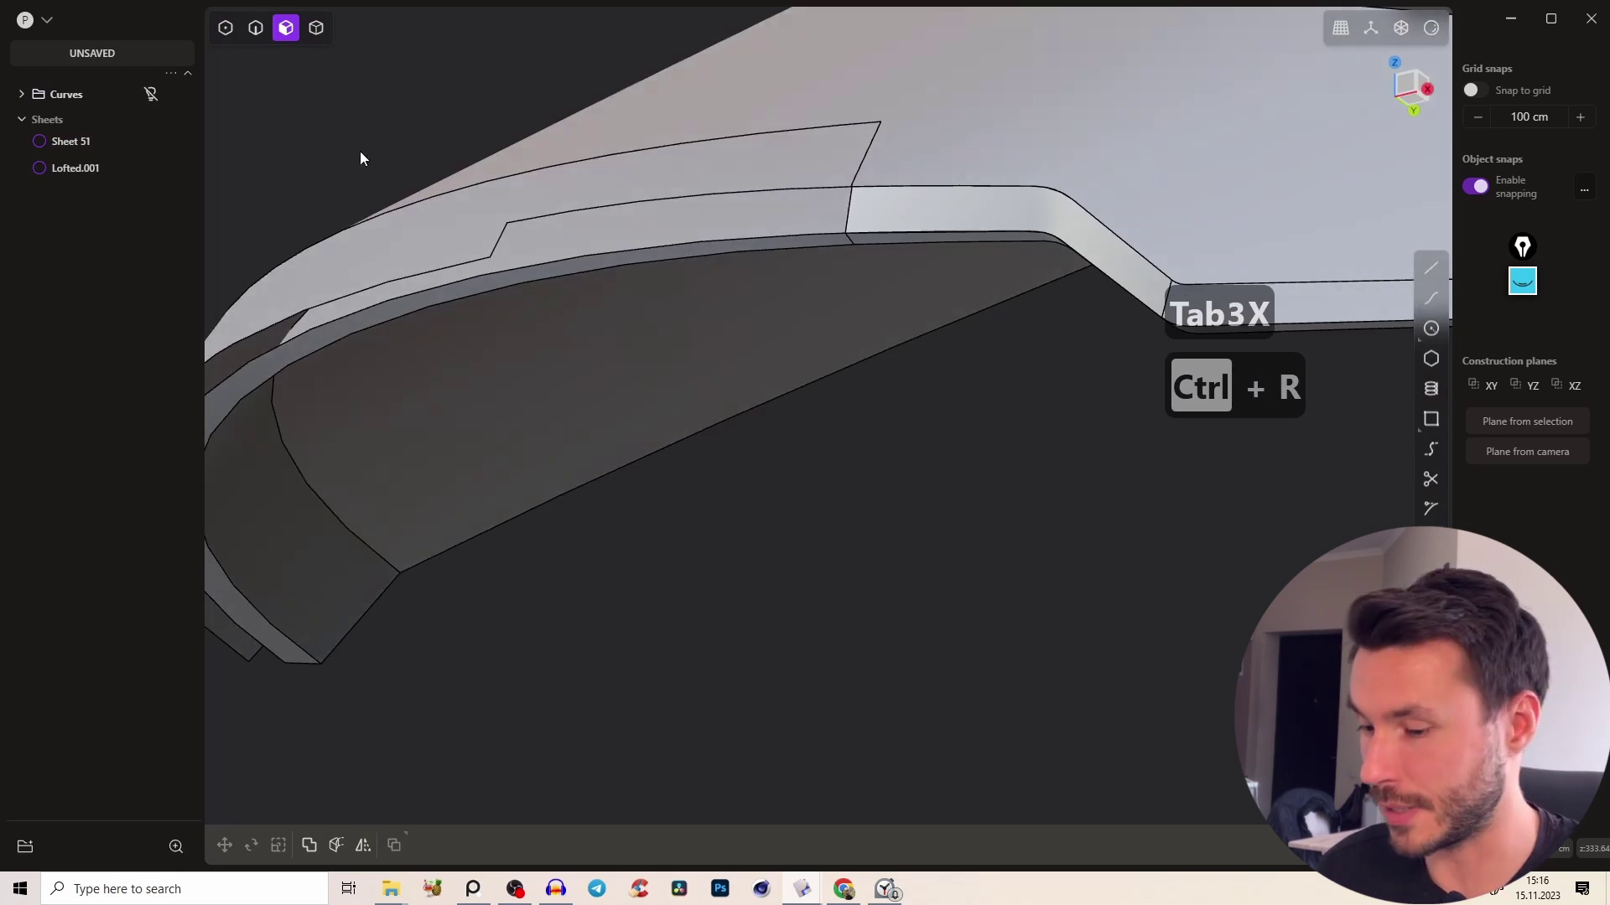
Undo the cut and deletion on the long front rim face
key("ctrl+z")
key("ctrl+z")
key("ctrl+z")
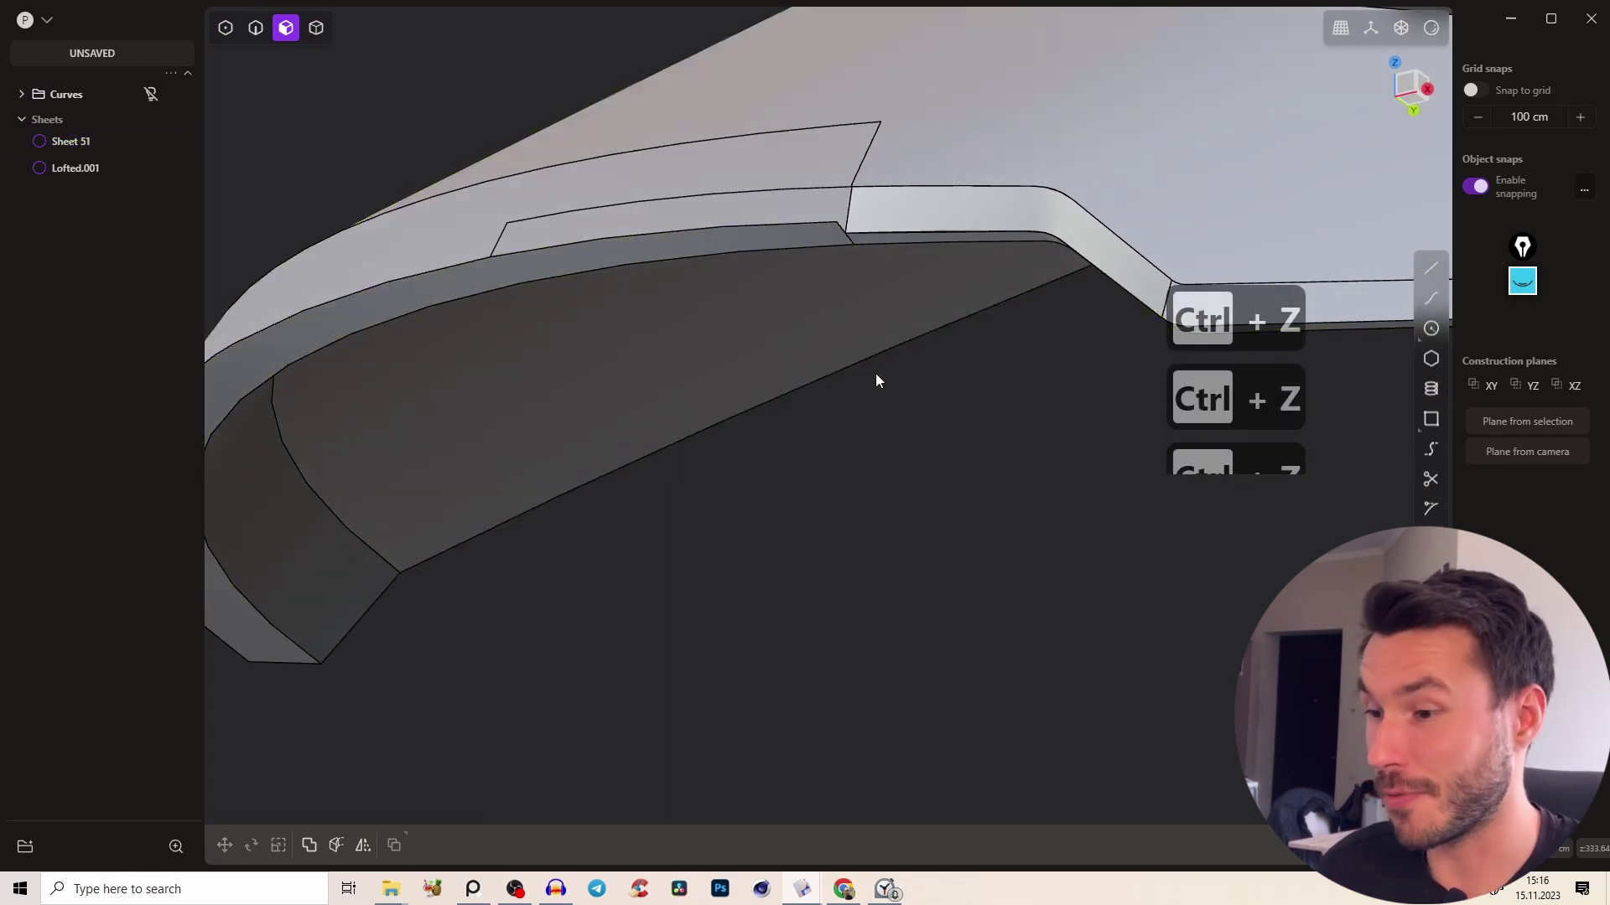
Join the lofted chamfer sheet with the main visor sheet
middle_click_drag(870, 242, 891, 200)
key("2")
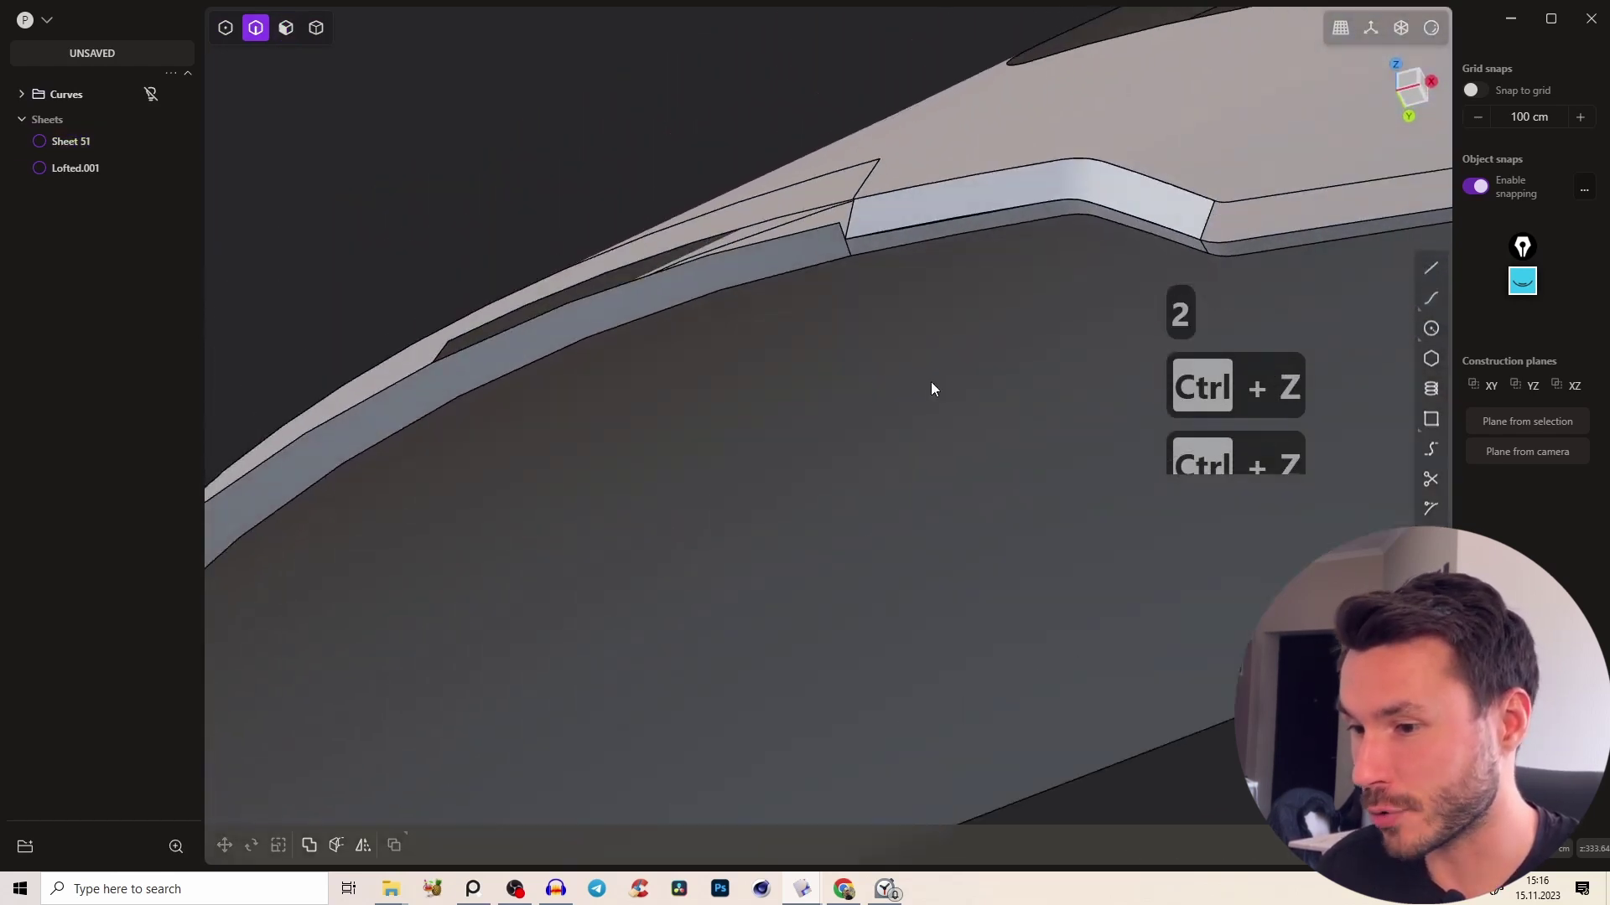
key("4")
left_click_drag(1064, 437, 712, 176)
key("j")
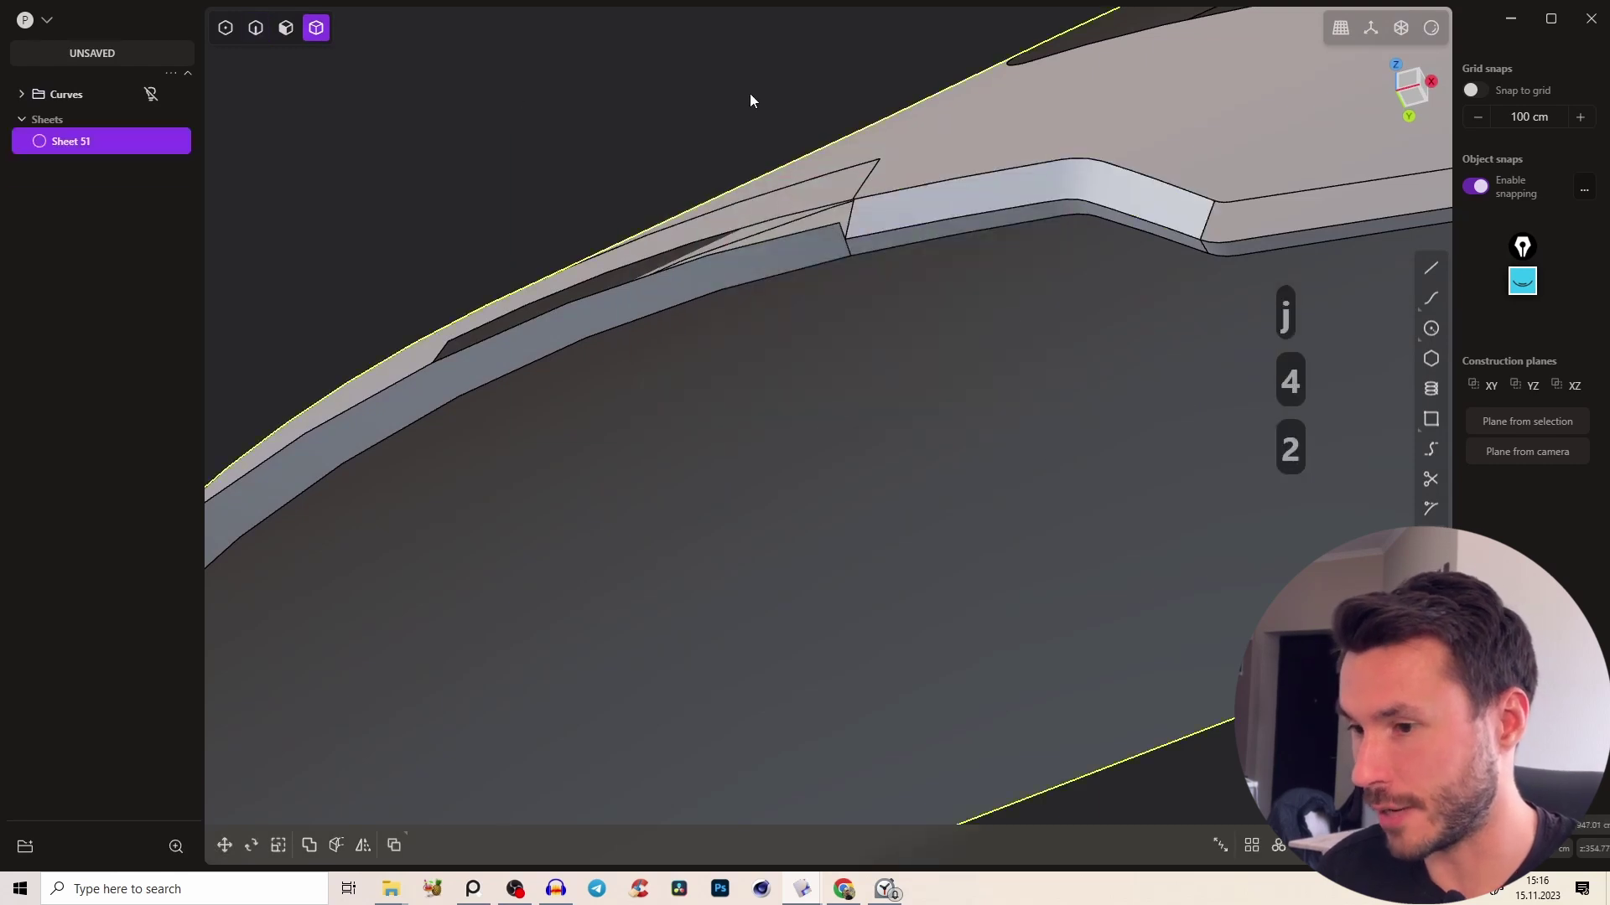
left_click(749, 96)
Select the chamfer face's lower edge and the front rim's upper edge on the two sides of the gap
key("2")
left_click(883, 232)
middle_click_drag(984, 159, 942, 244)
key("e")
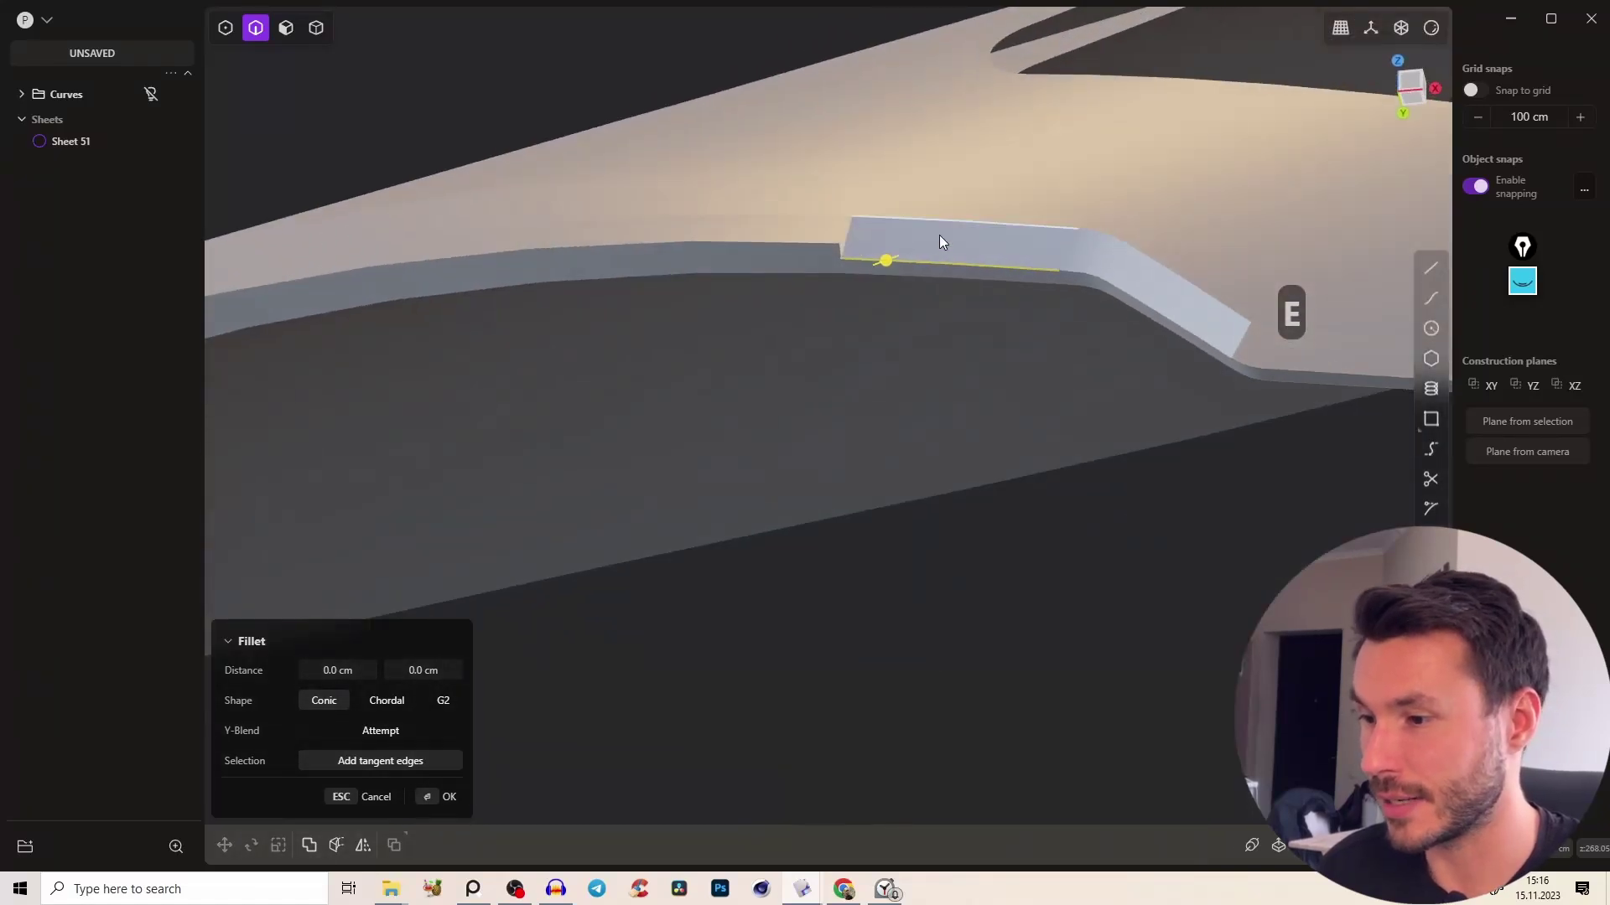
key("e")
middle_click_drag(772, 228, 1044, 182)
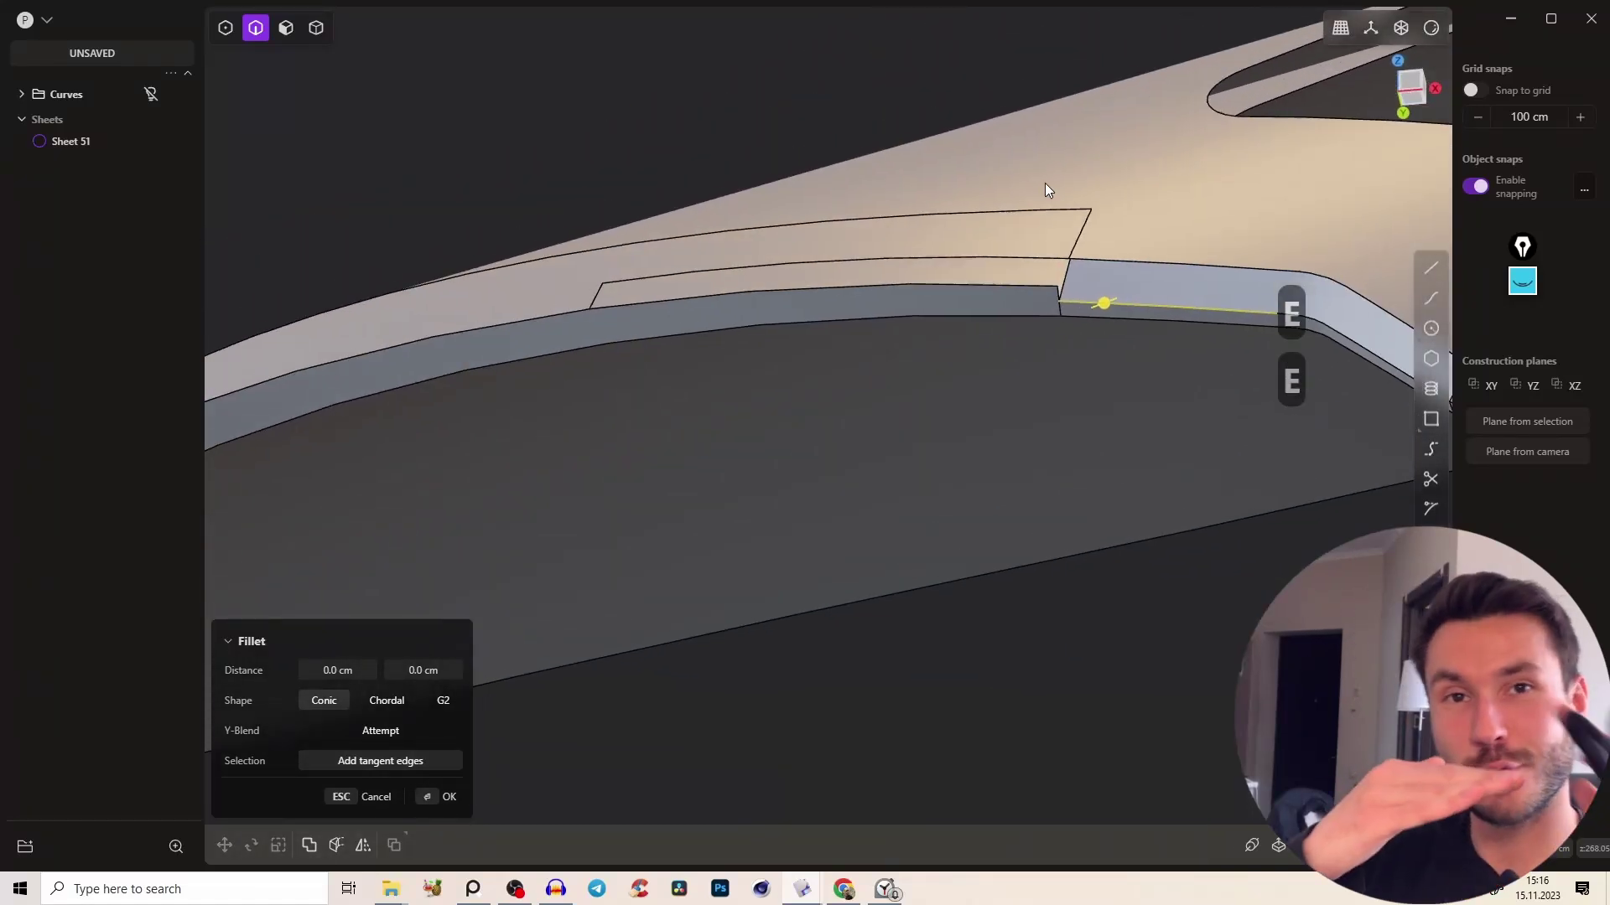
left_click(563, 314)
right_click_drag(852, 211, 1124, 305)
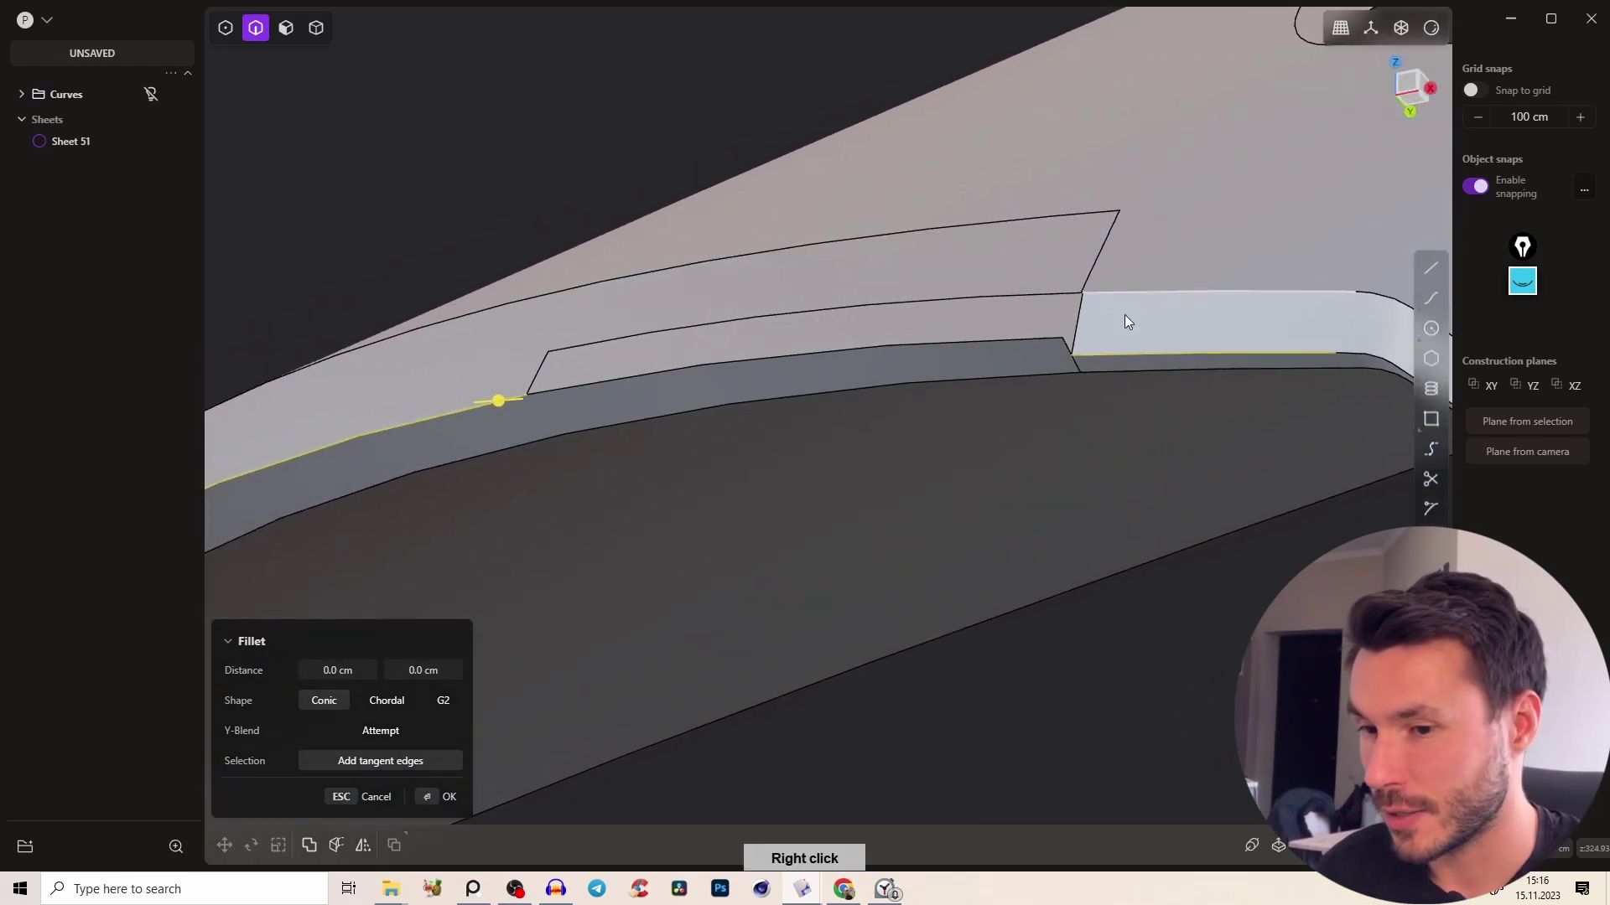
Draw a blue annotation line linking the two selected edges across the front rim and label both ends G1
left_click(1520, 285)
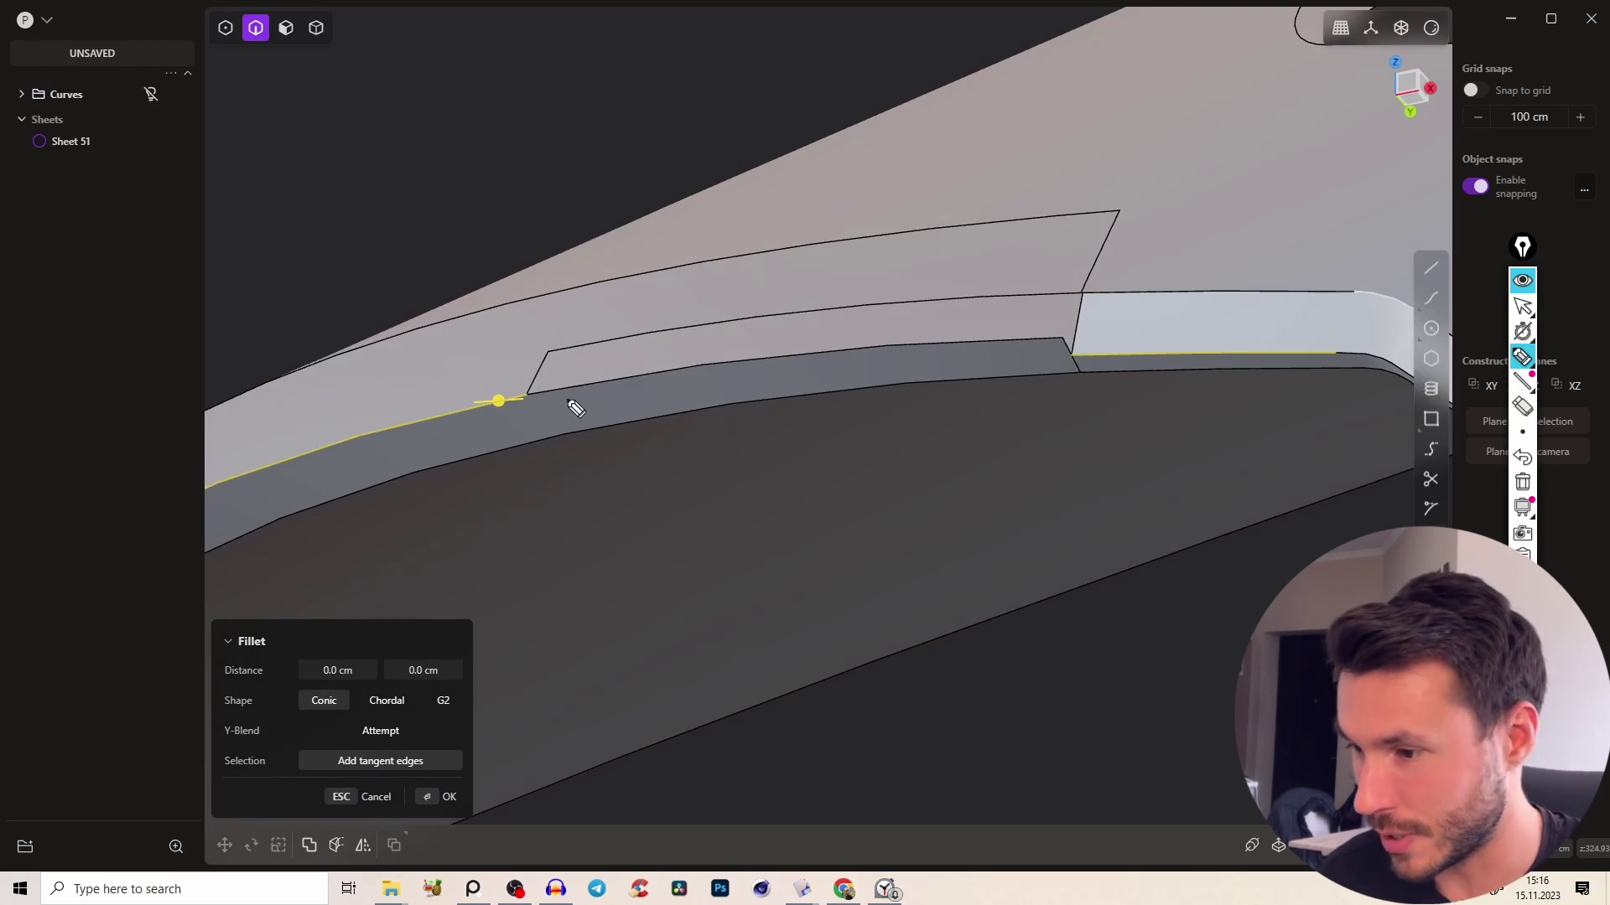
left_click_drag(623, 388, 976, 364)
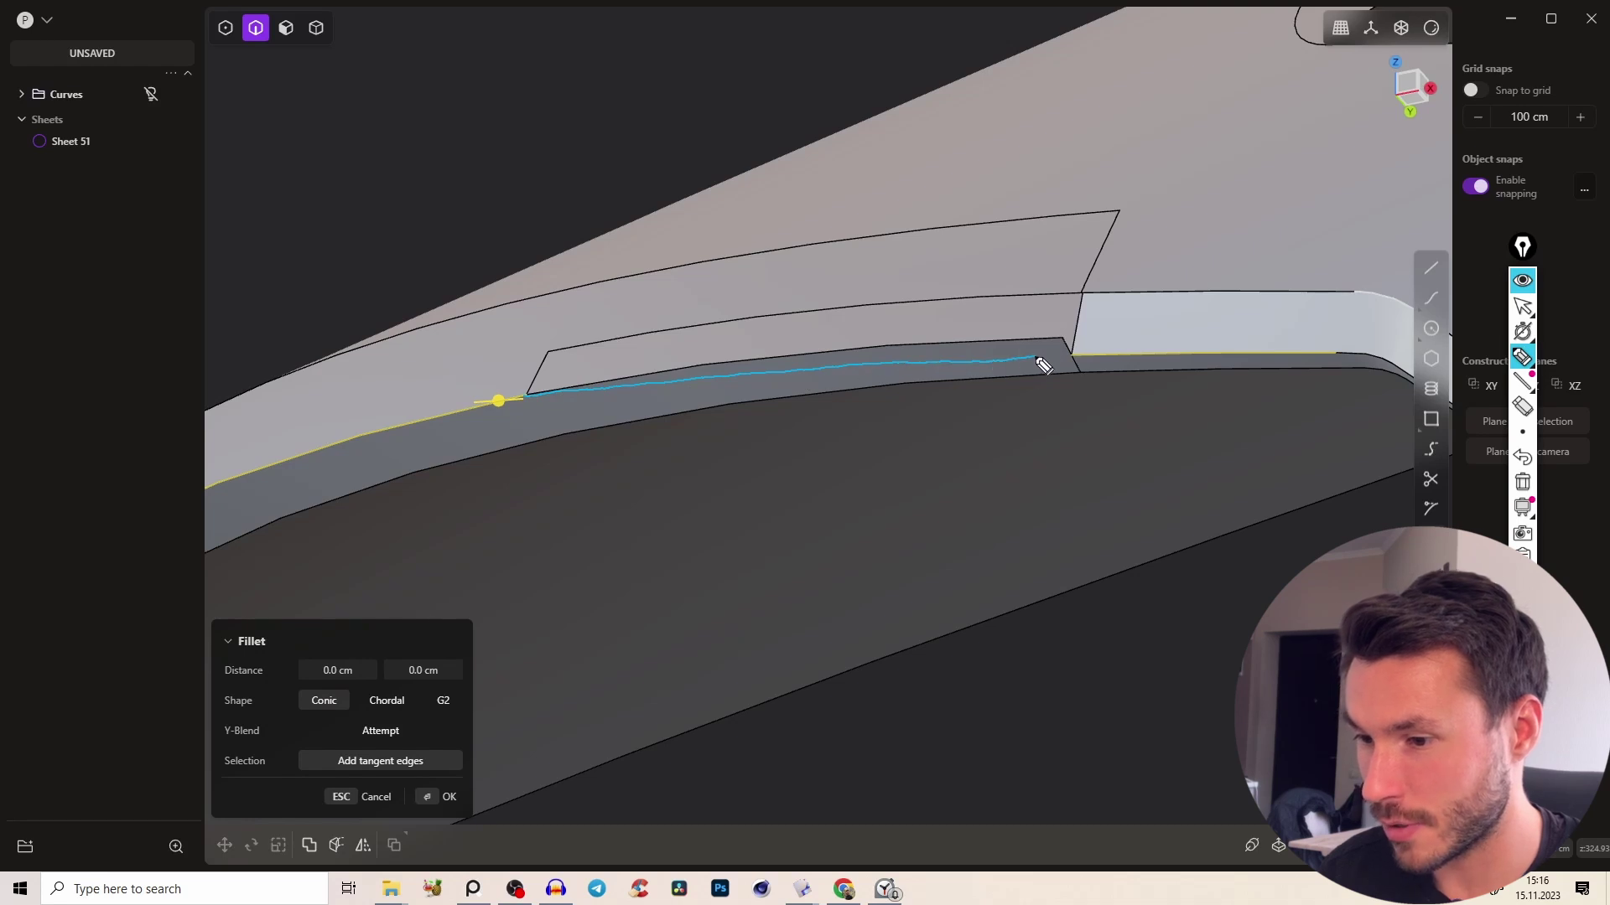
left_click_drag(1063, 396, 1063, 420)
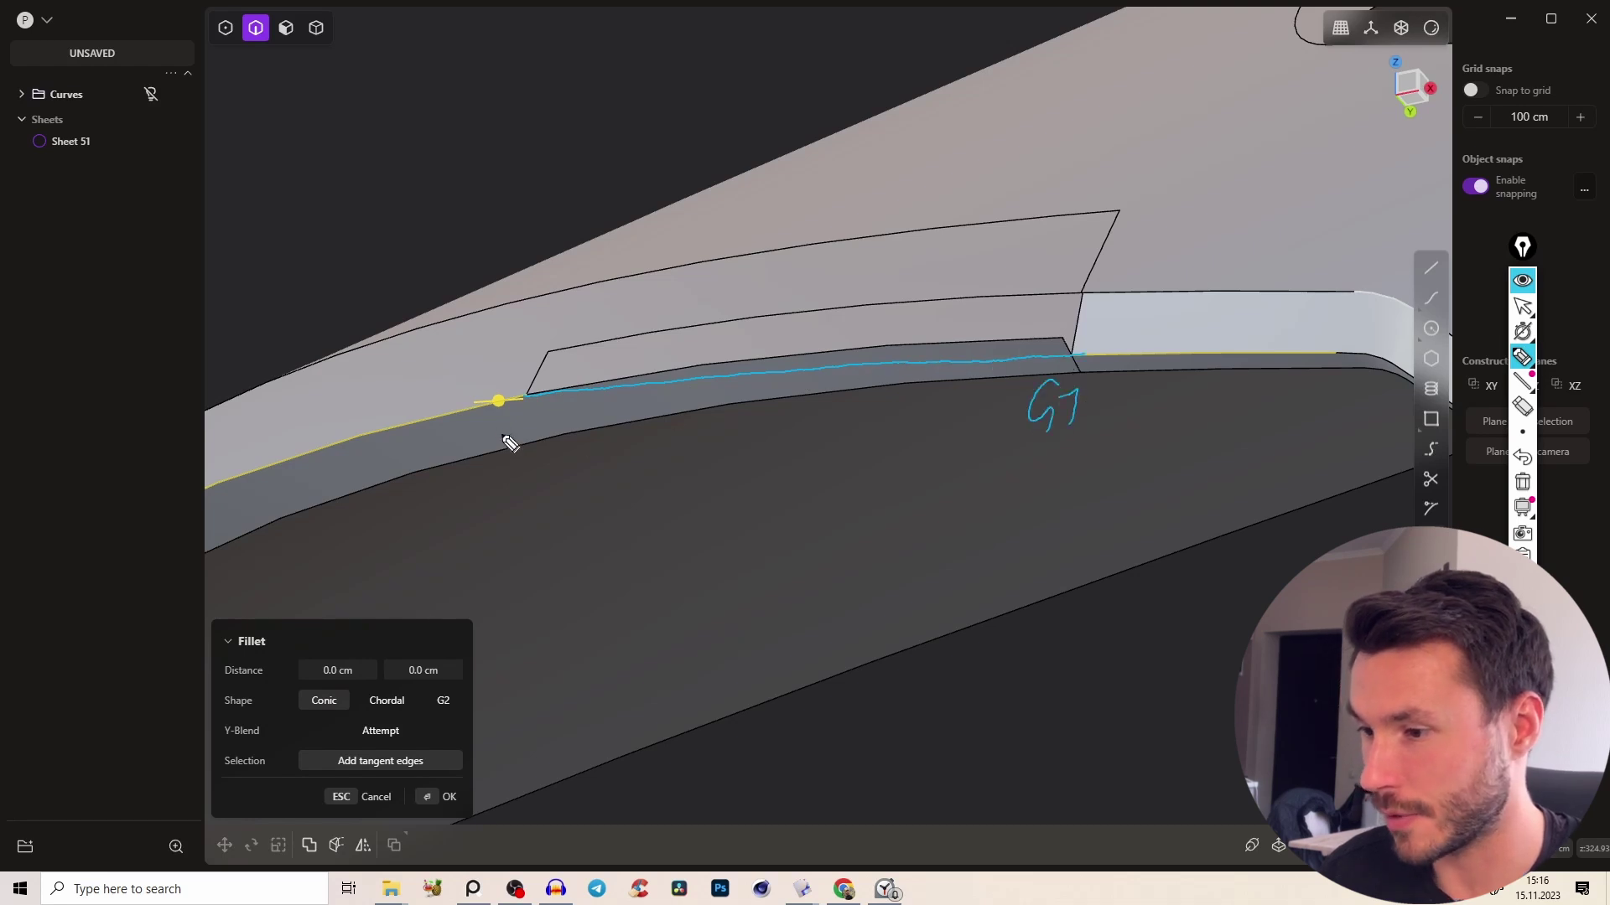
left_click_drag(515, 449, 513, 480)
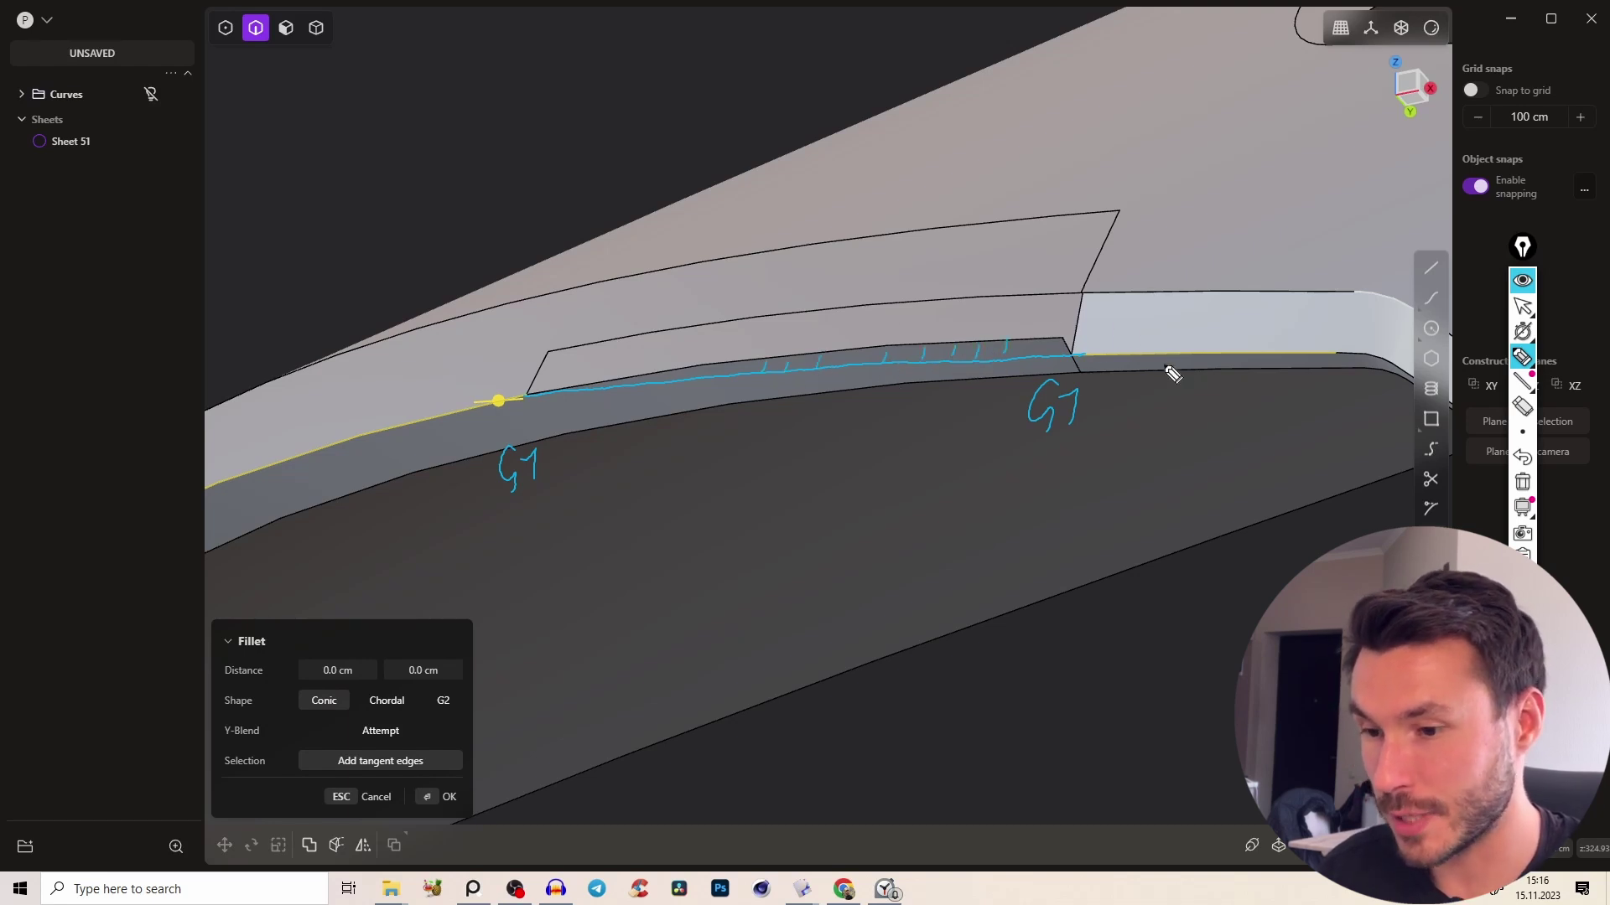
Mark the future chamfer area above the blue line with yellow hatch strokes, adding a double arrow and zigzag at its front end
left_click(1034, 321)
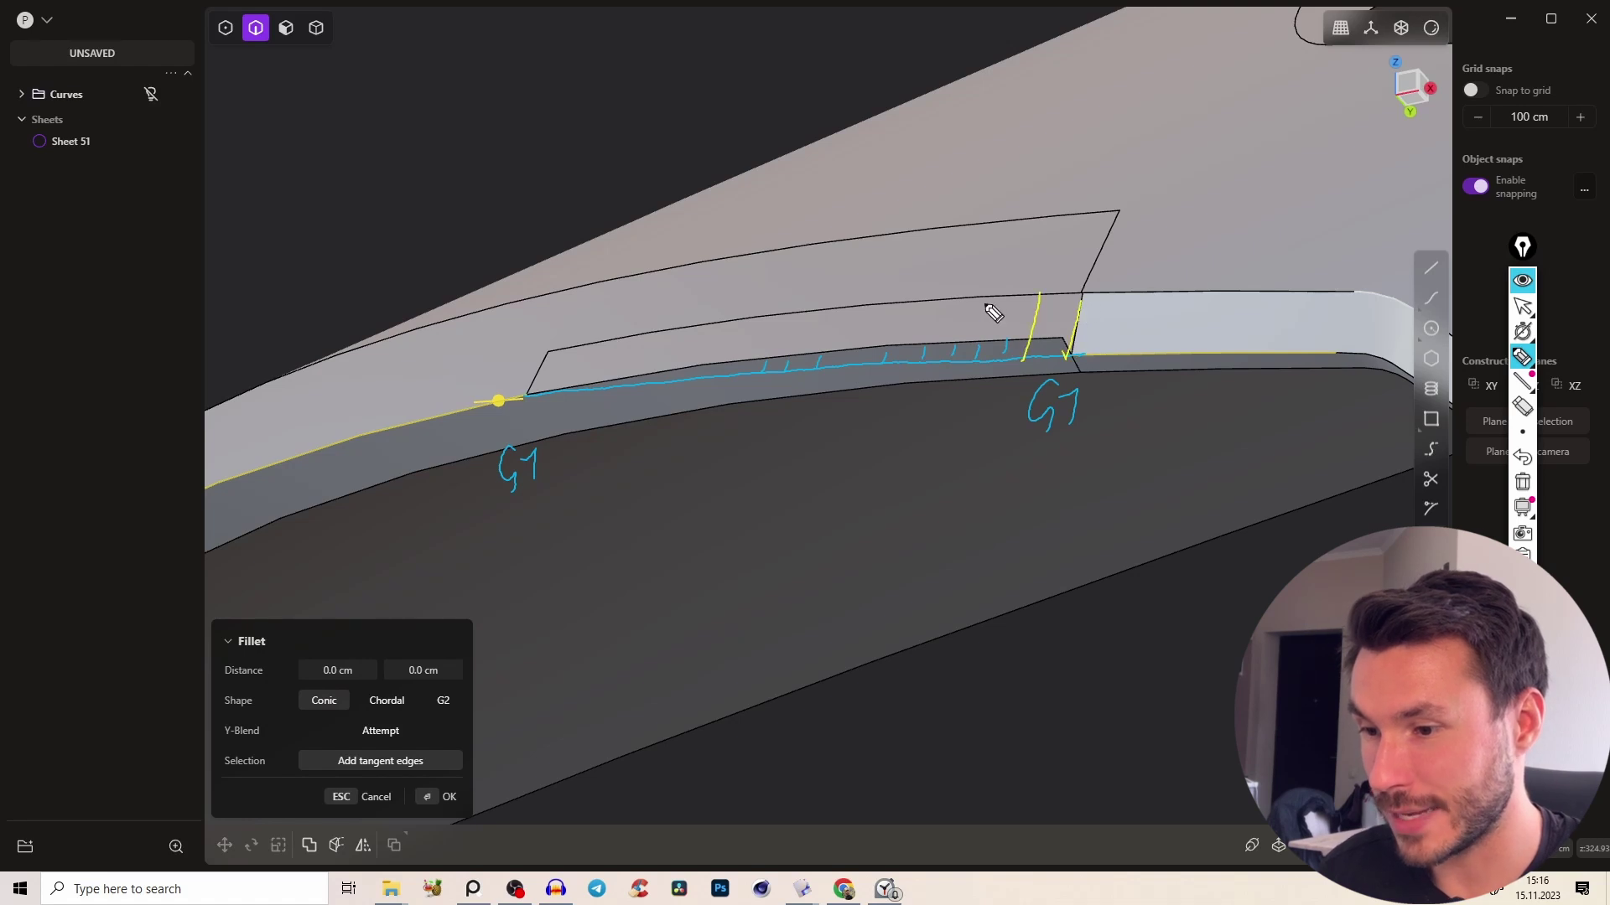
left_click(982, 309)
left_click(847, 361)
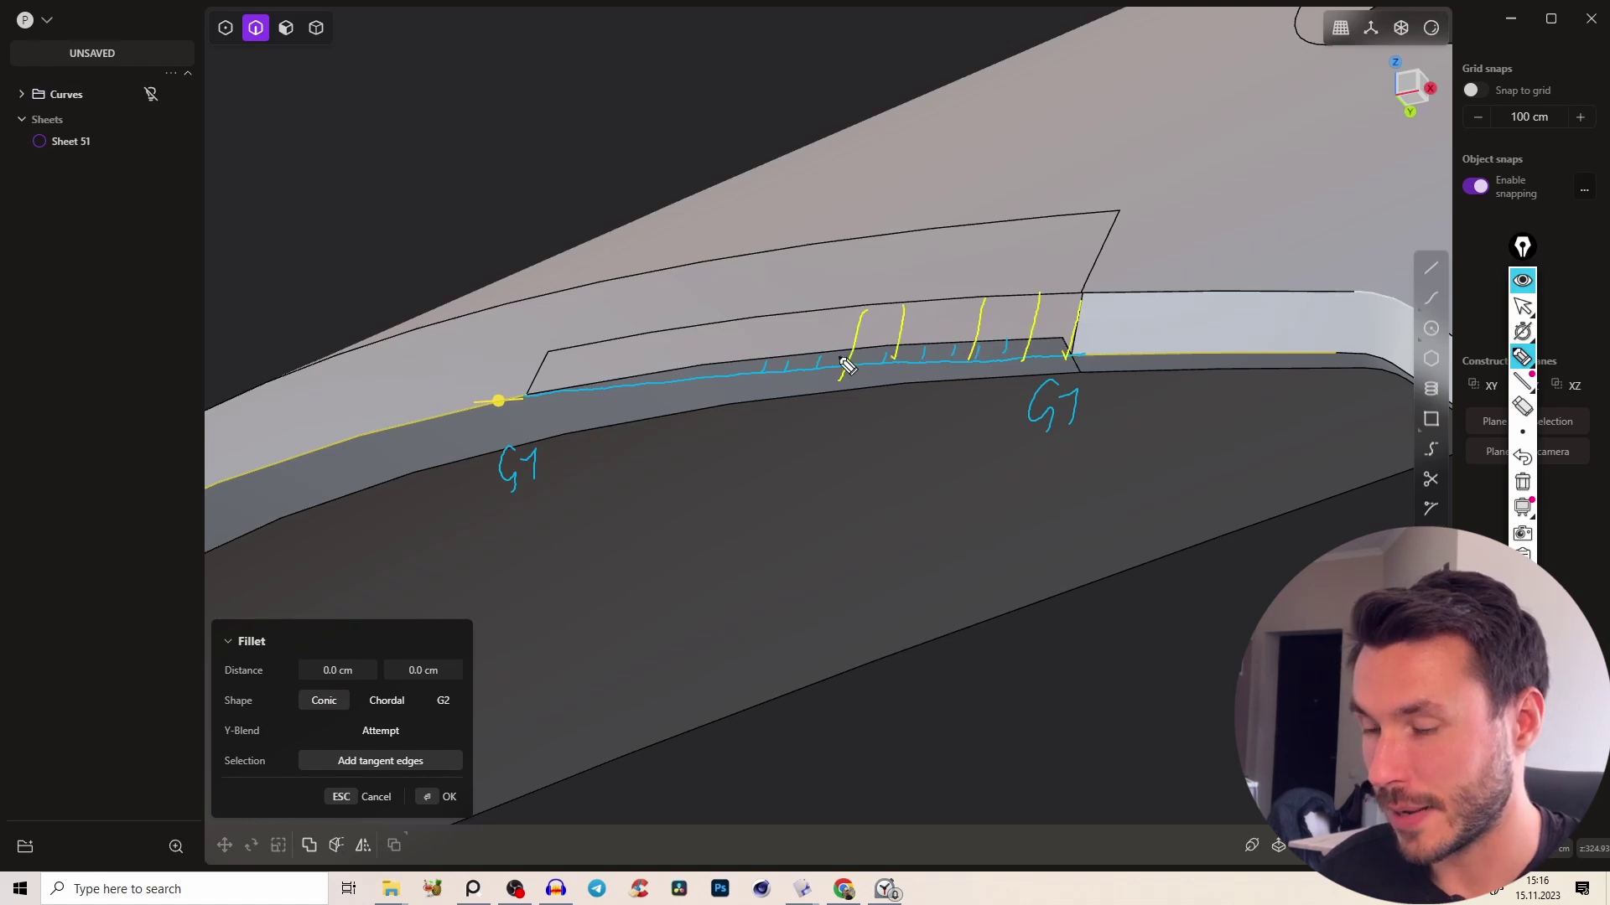
left_click(810, 356)
left_click(671, 360)
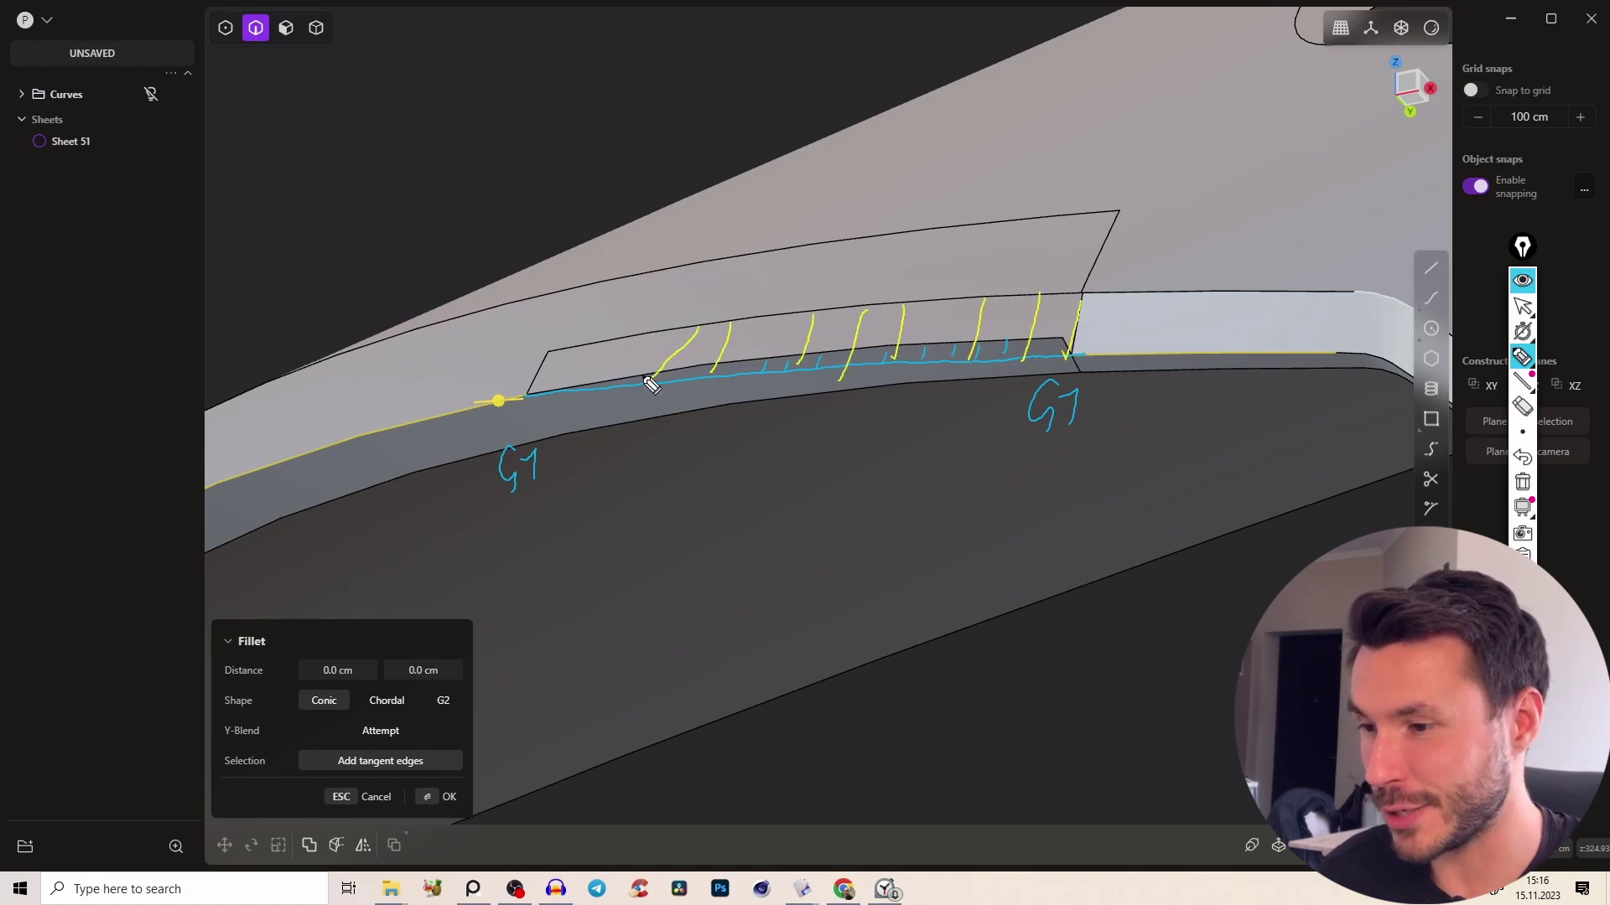
left_click(629, 356)
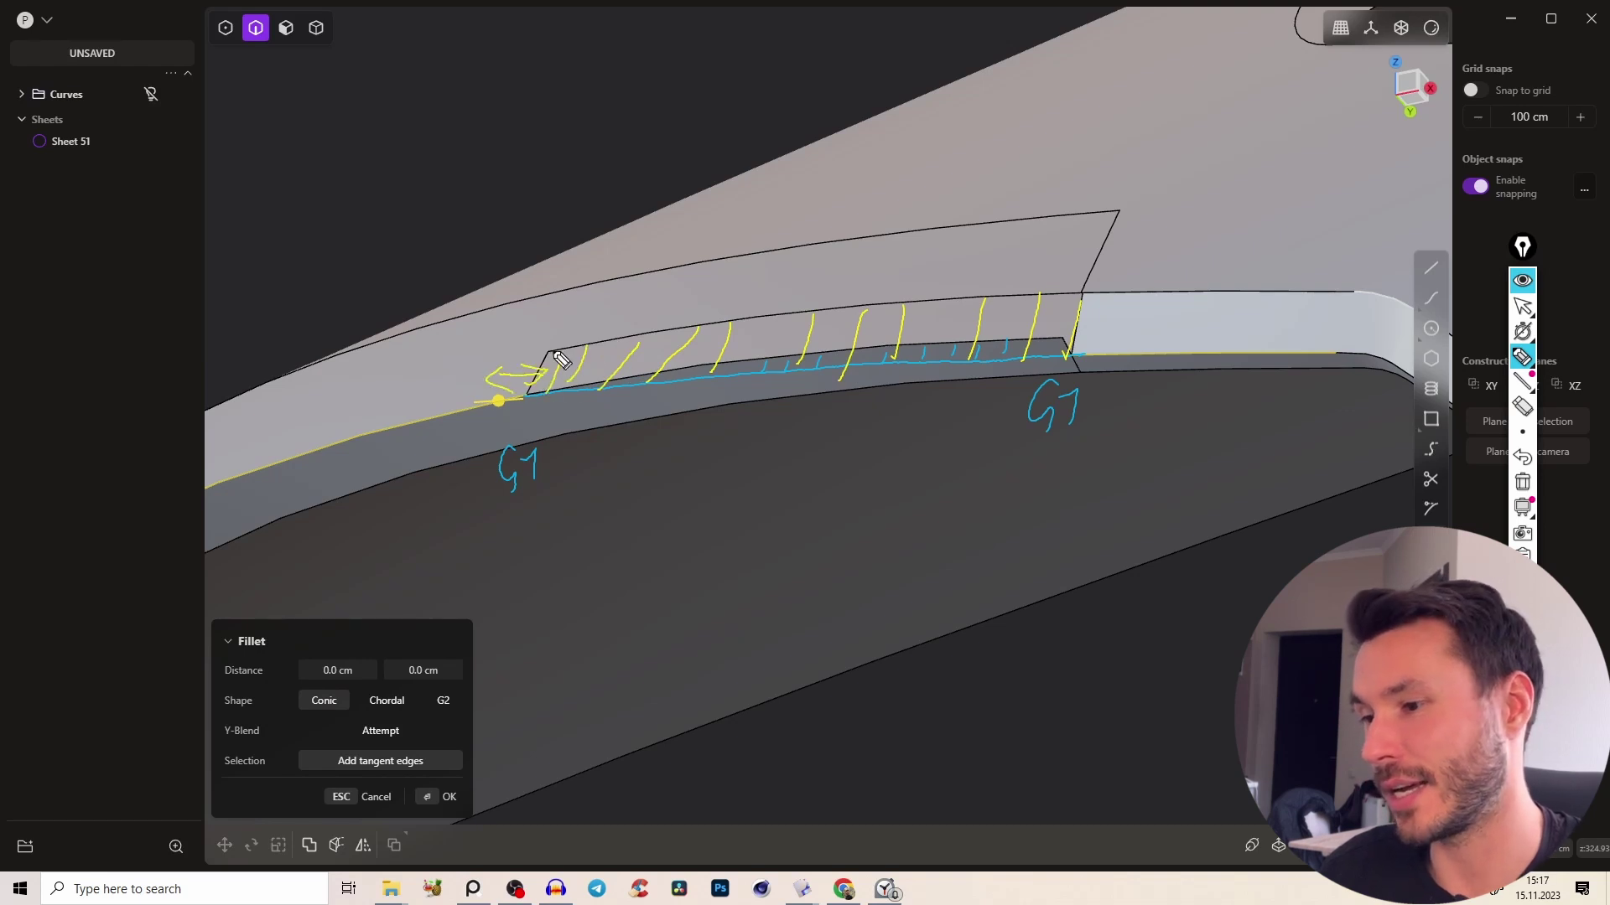
mouse_move(430, 382)
left_mouse_down()
mouse_move(535, 331)
mouse_move(667, 315)
left_mouse_up()
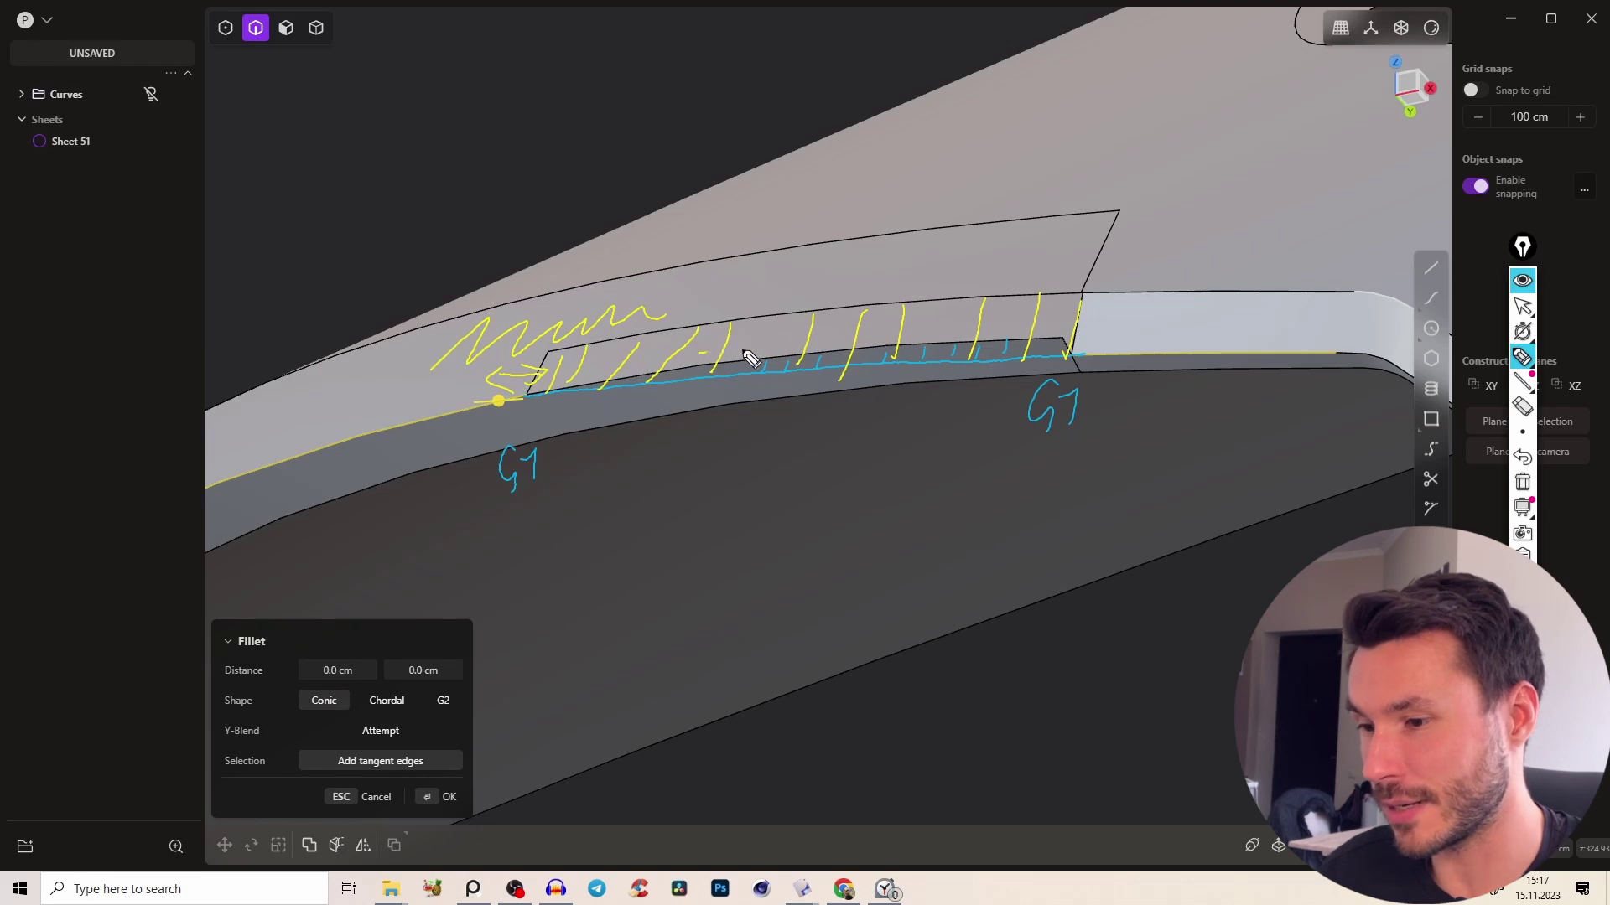
Draw a yellow arrow through the hatched area towards the existing chamfer, clear all annotations and leave drawing mode
mouse_move(745, 354)
left_mouse_down()
mouse_move(1179, 336)
mouse_move(1163, 316)
left_mouse_up()
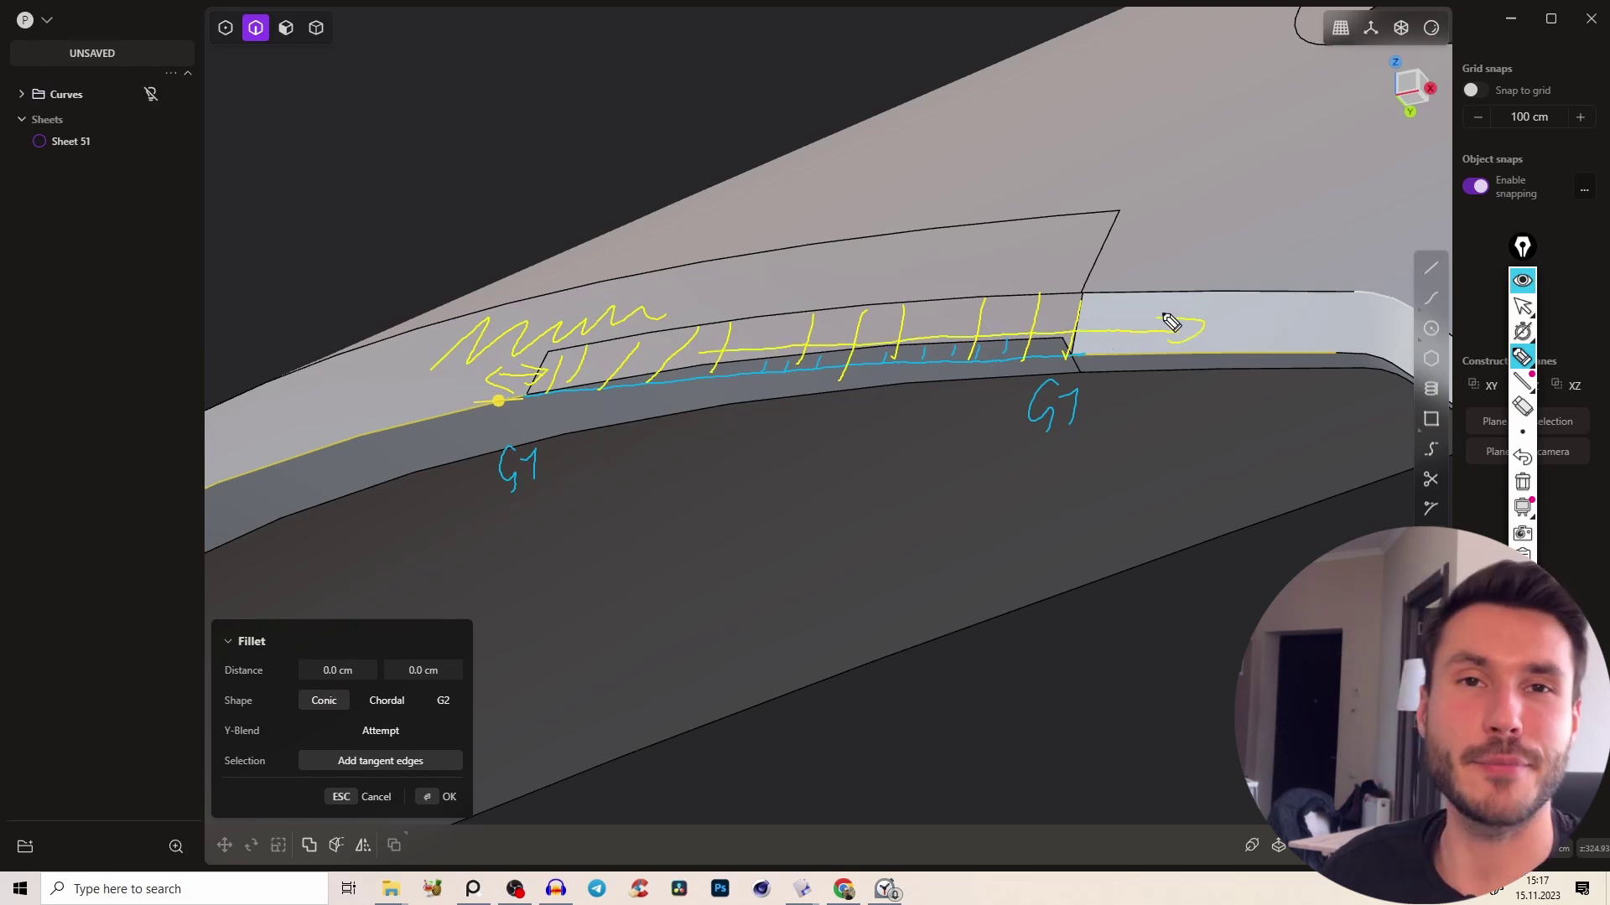
left_click(1523, 482)
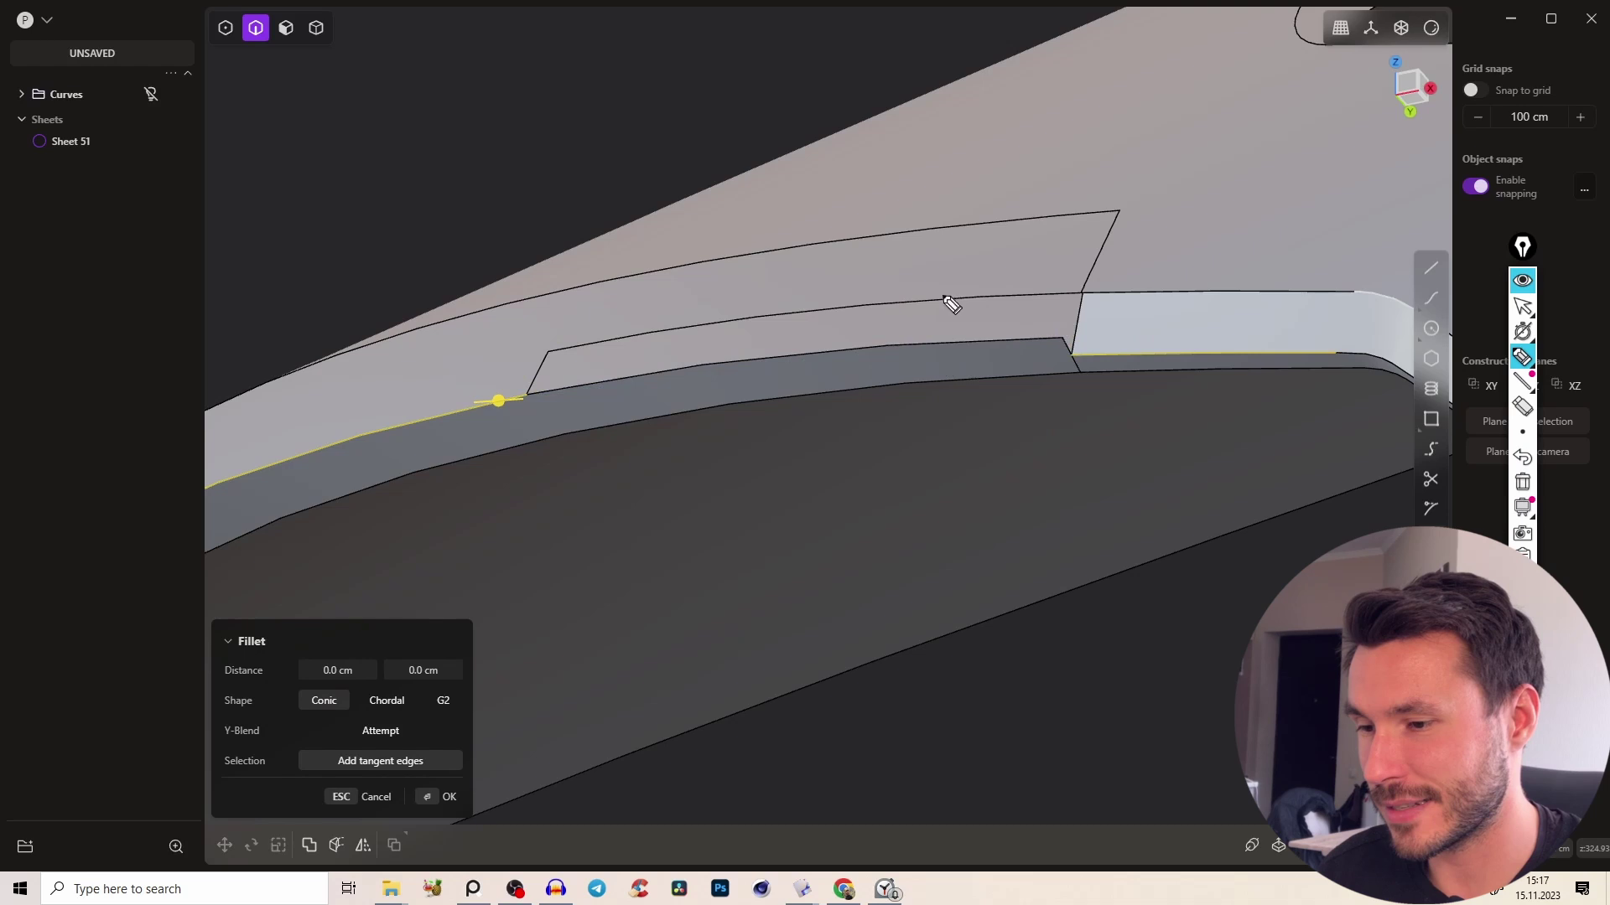
right_click(945, 344)
left_click(1521, 308)
Bridge the two selected rim edges across the gap with a curve using G1 start and end curvature
right_click_drag(1126, 295, 1041, 248)
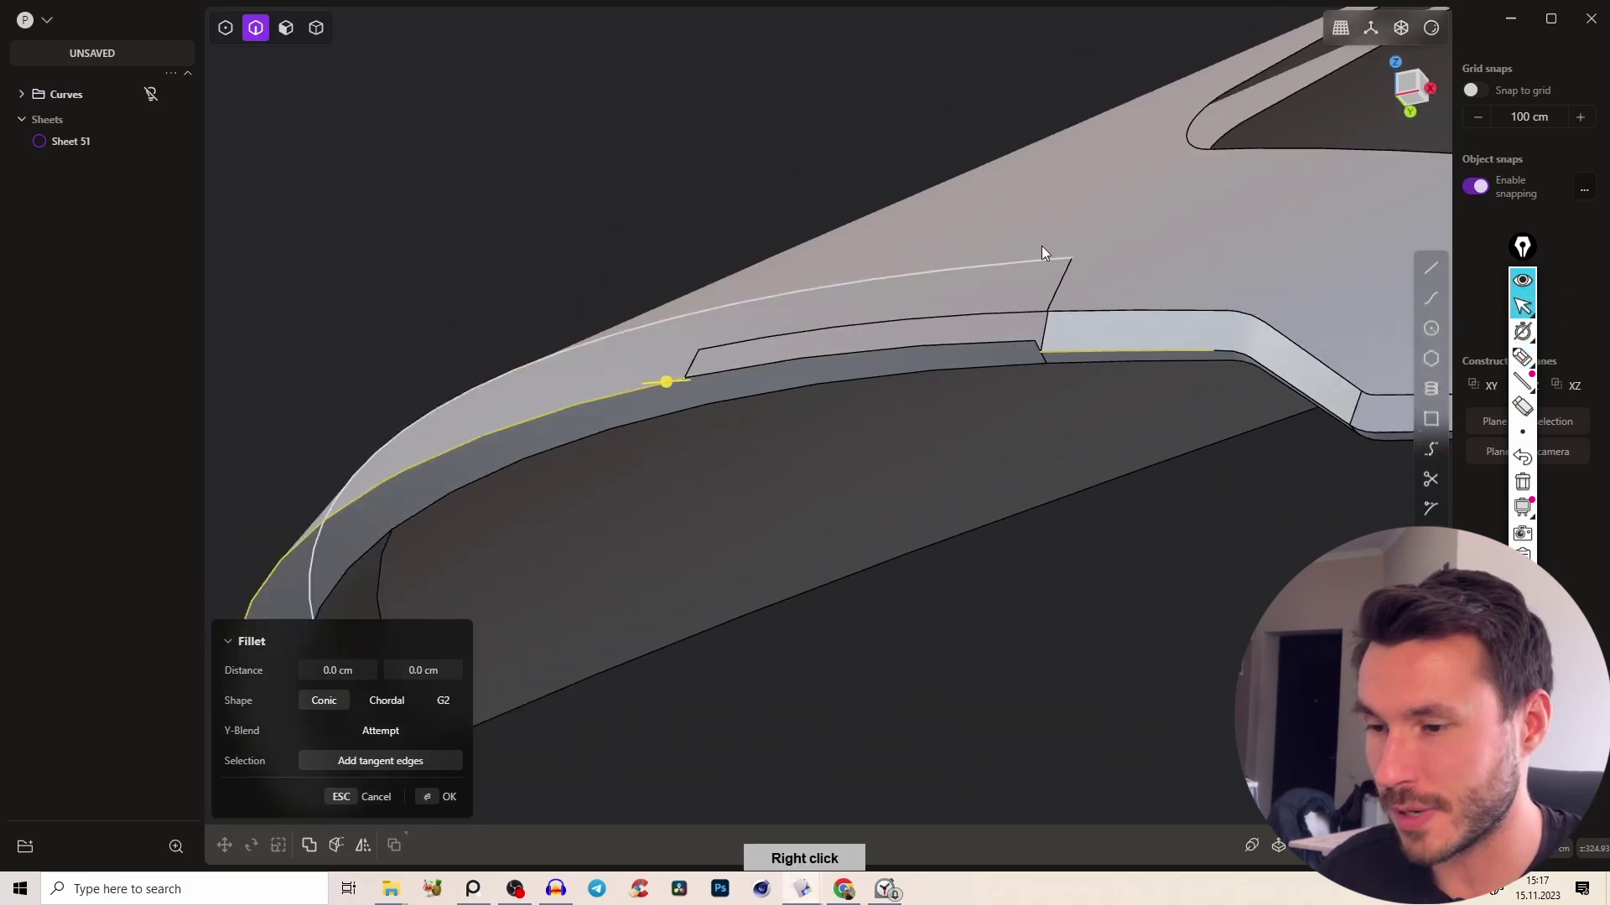
right_click_drag(639, 485, 1122, 324)
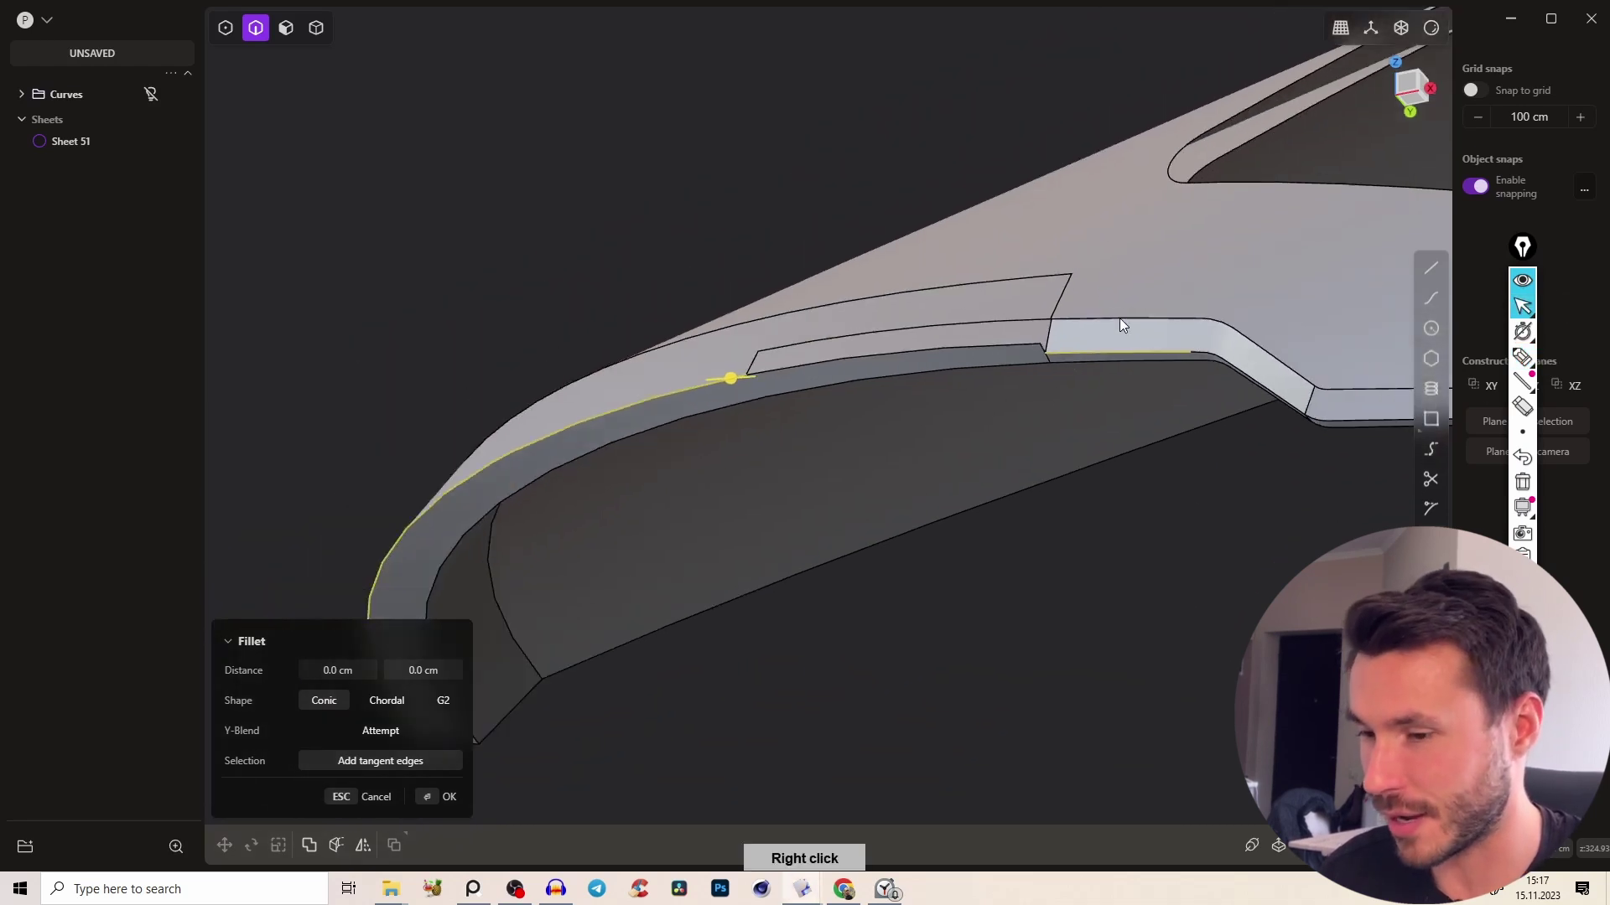
middle_click_drag(1122, 323, 969, 351)
middle_click_drag(927, 183, 1029, 340)
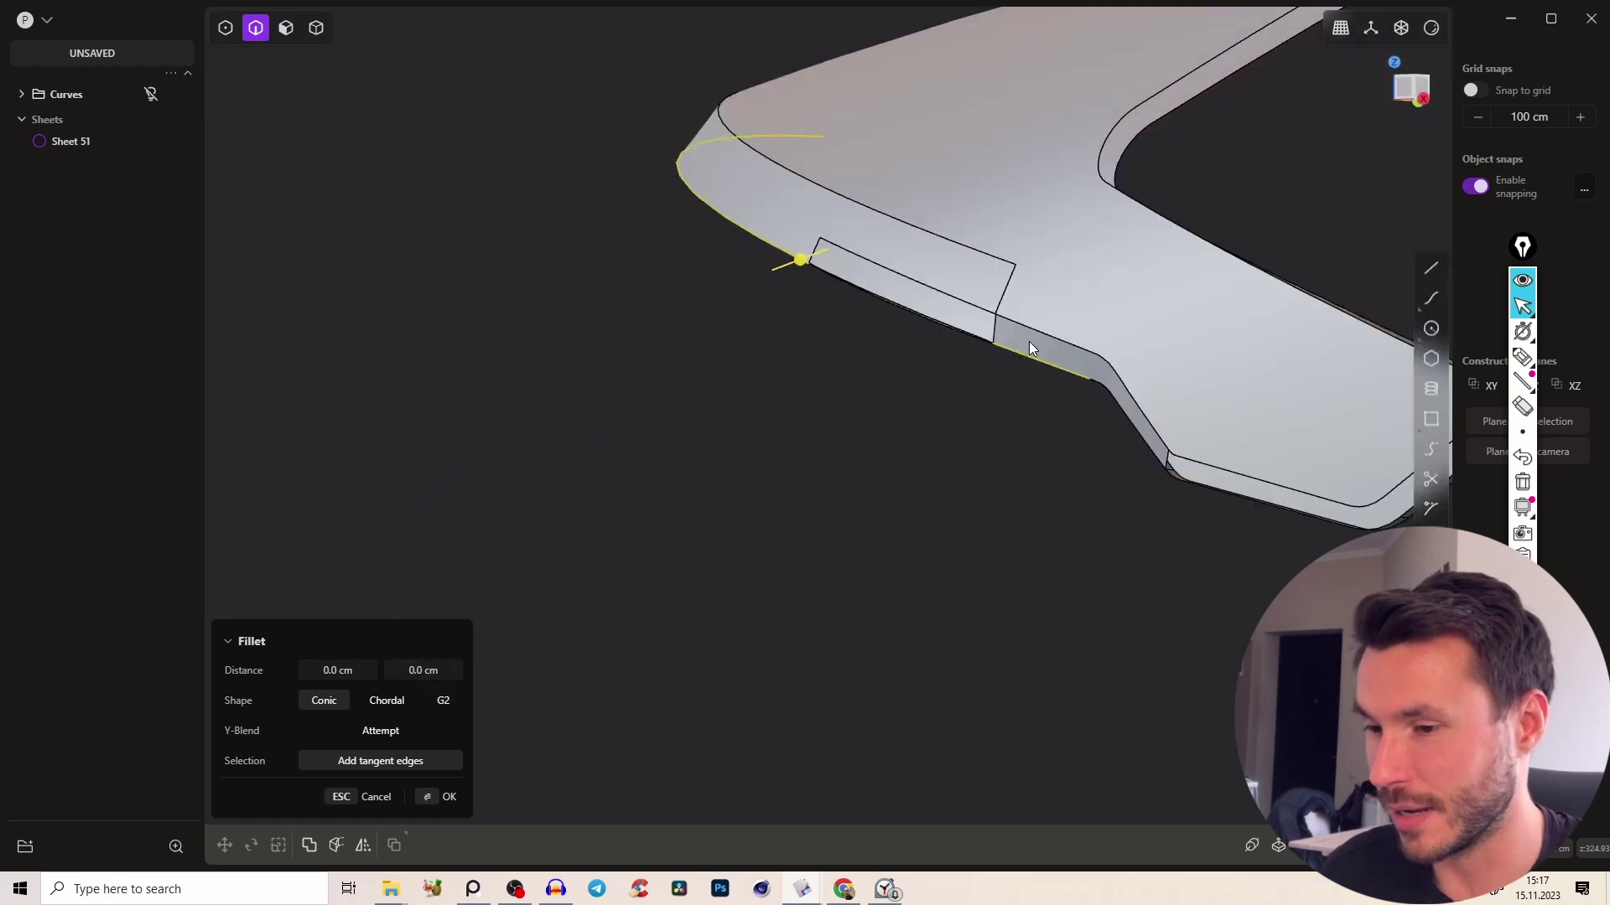
right_click_drag(1028, 340, 916, 370)
right_click_drag(948, 312, 919, 327)
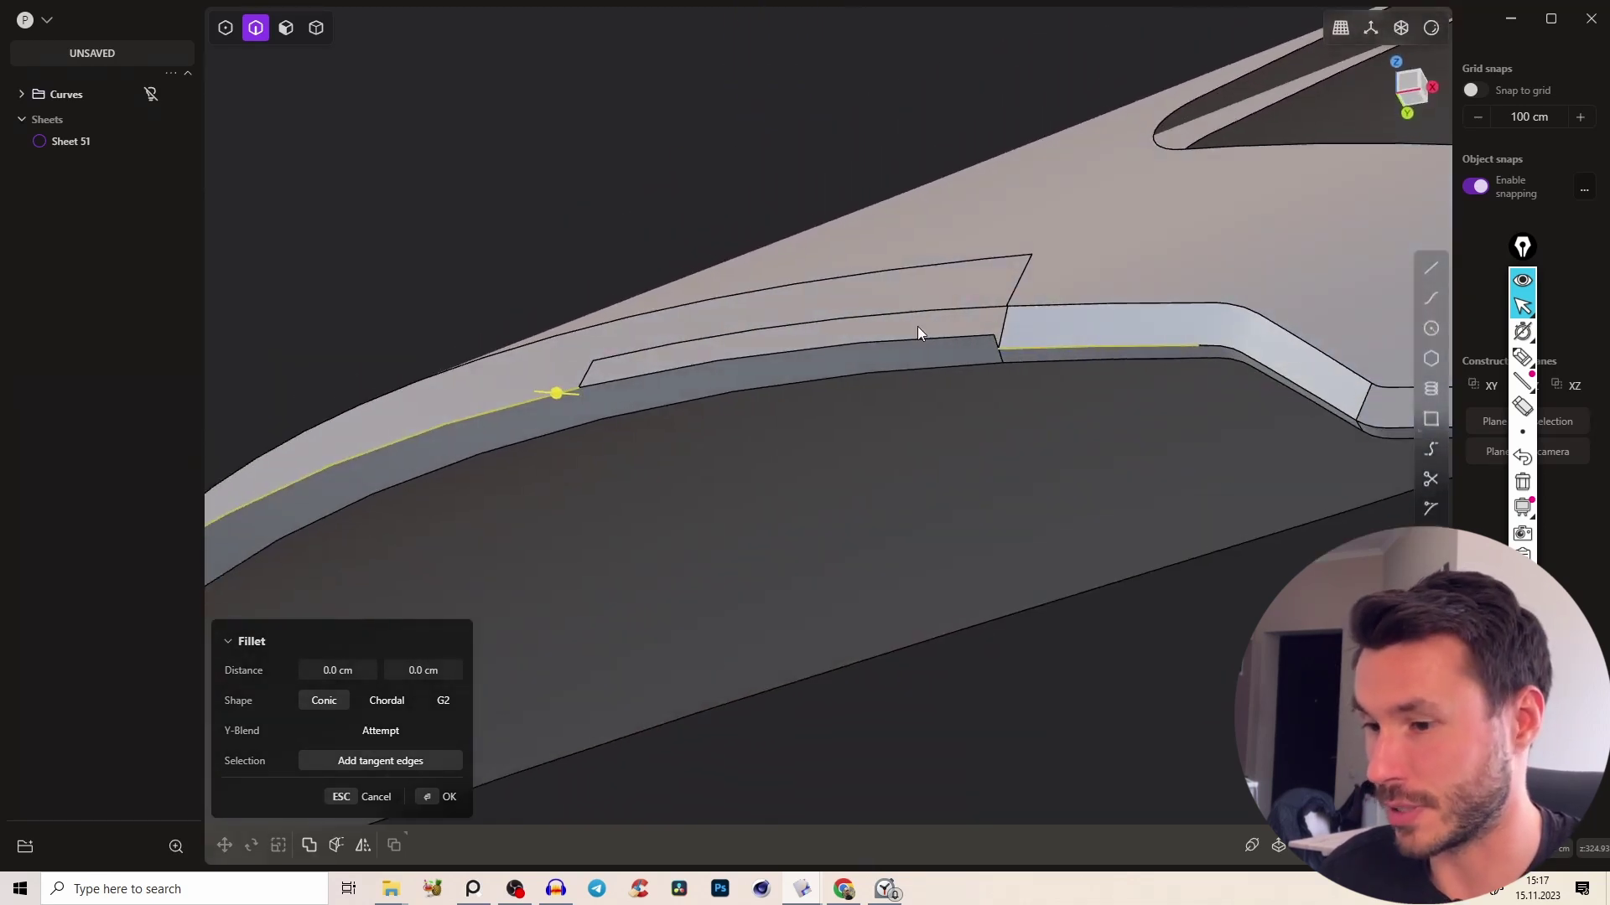
left_click(489, 425)
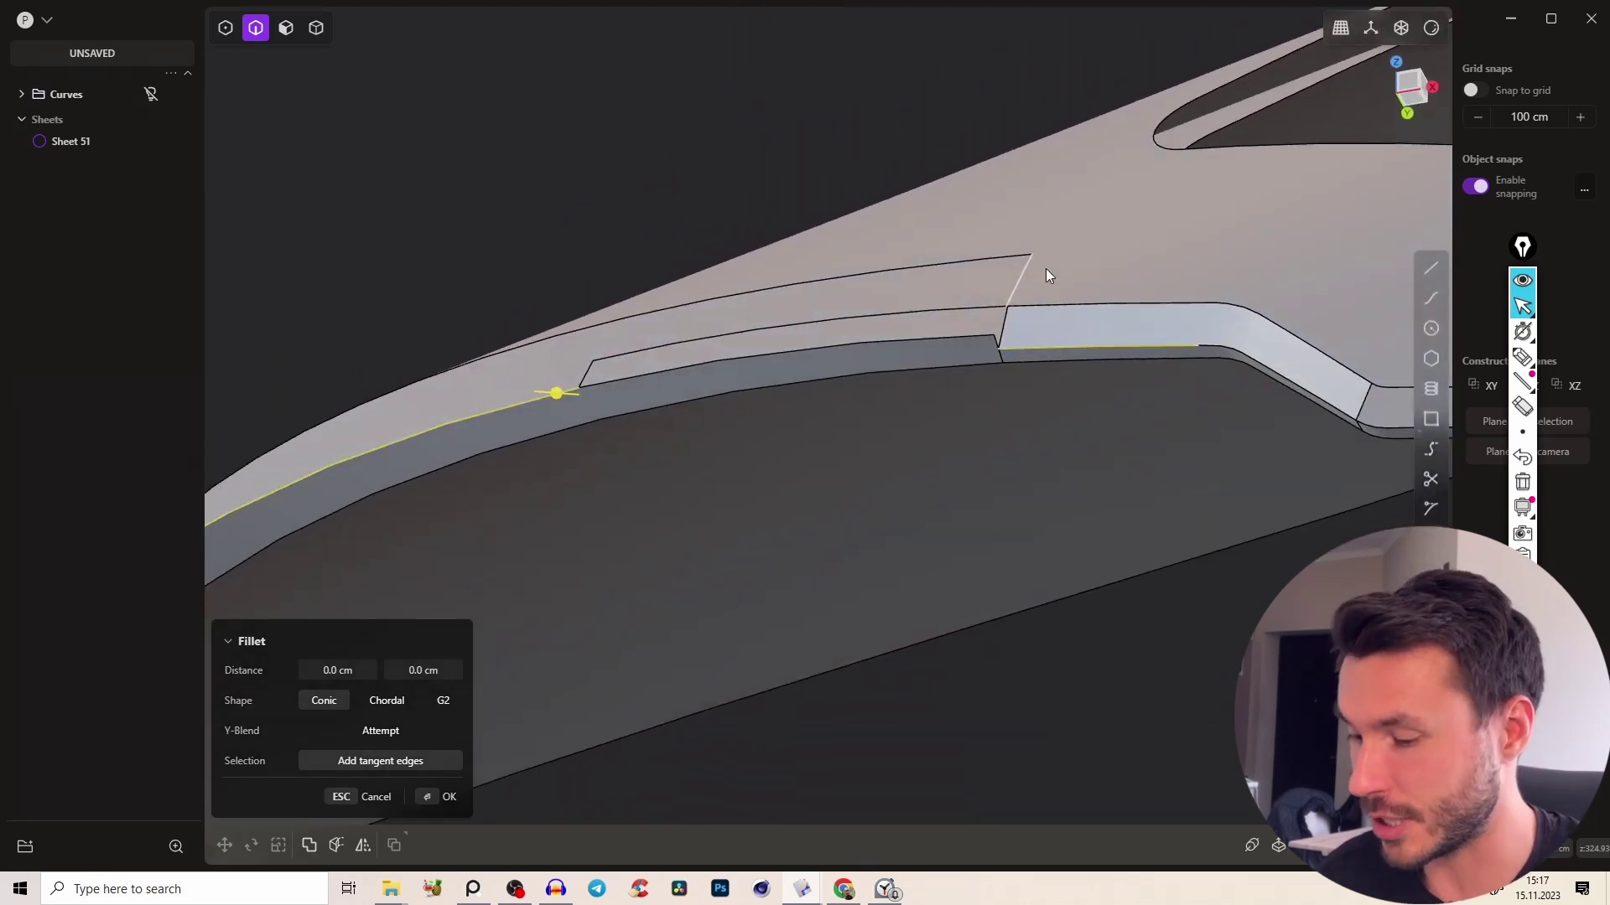
key("b")
right_click_drag(781, 349, 657, 550)
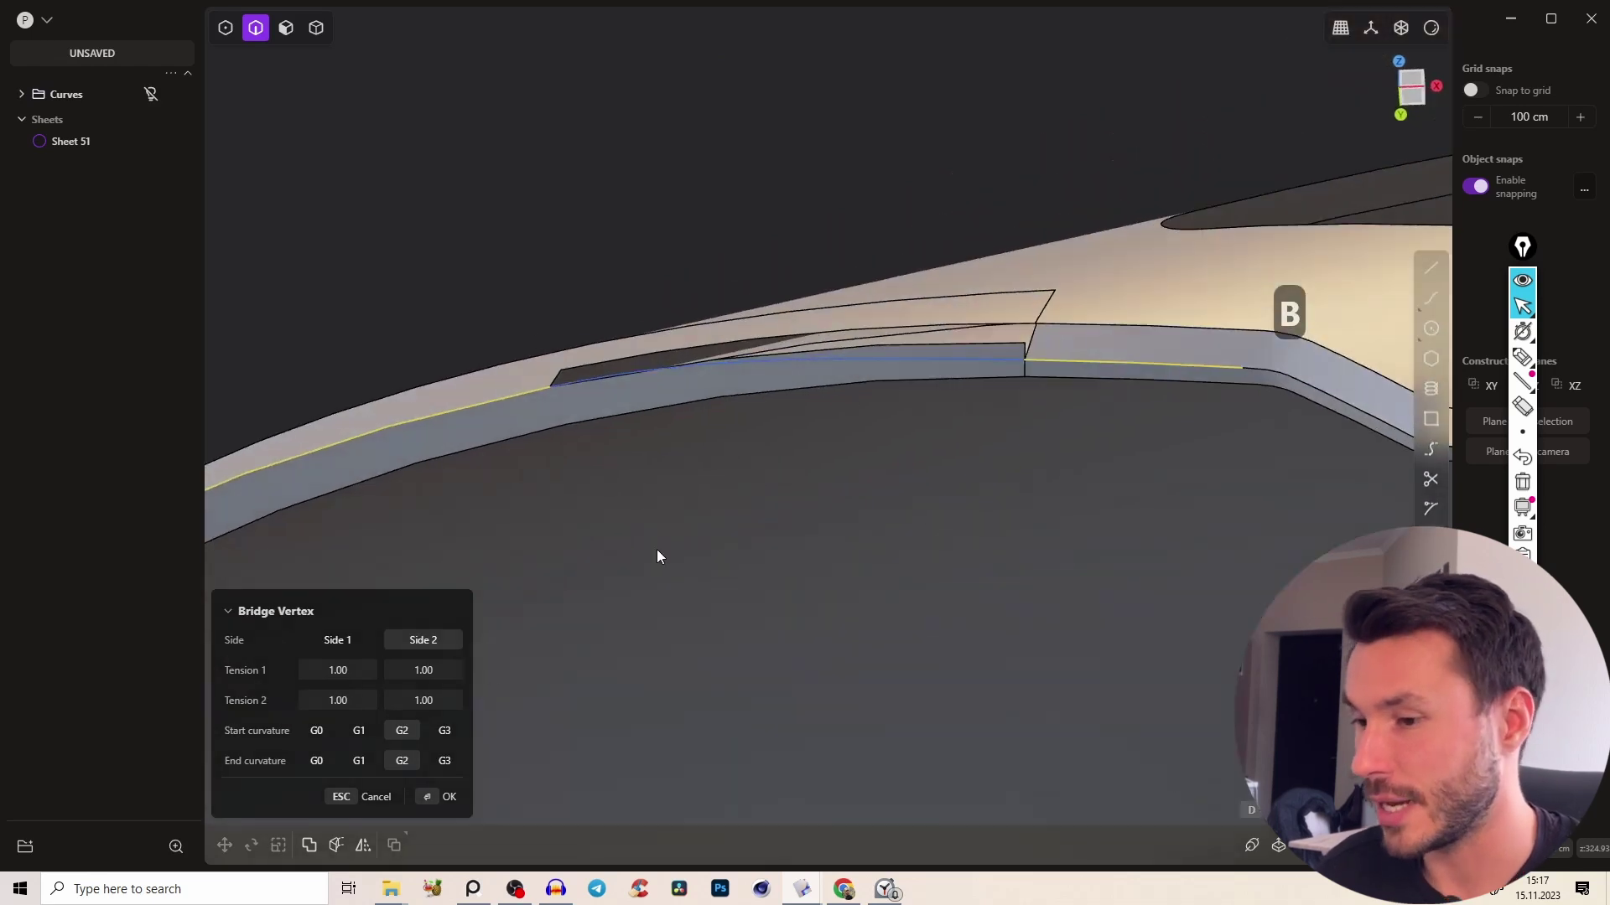
left_click(358, 740)
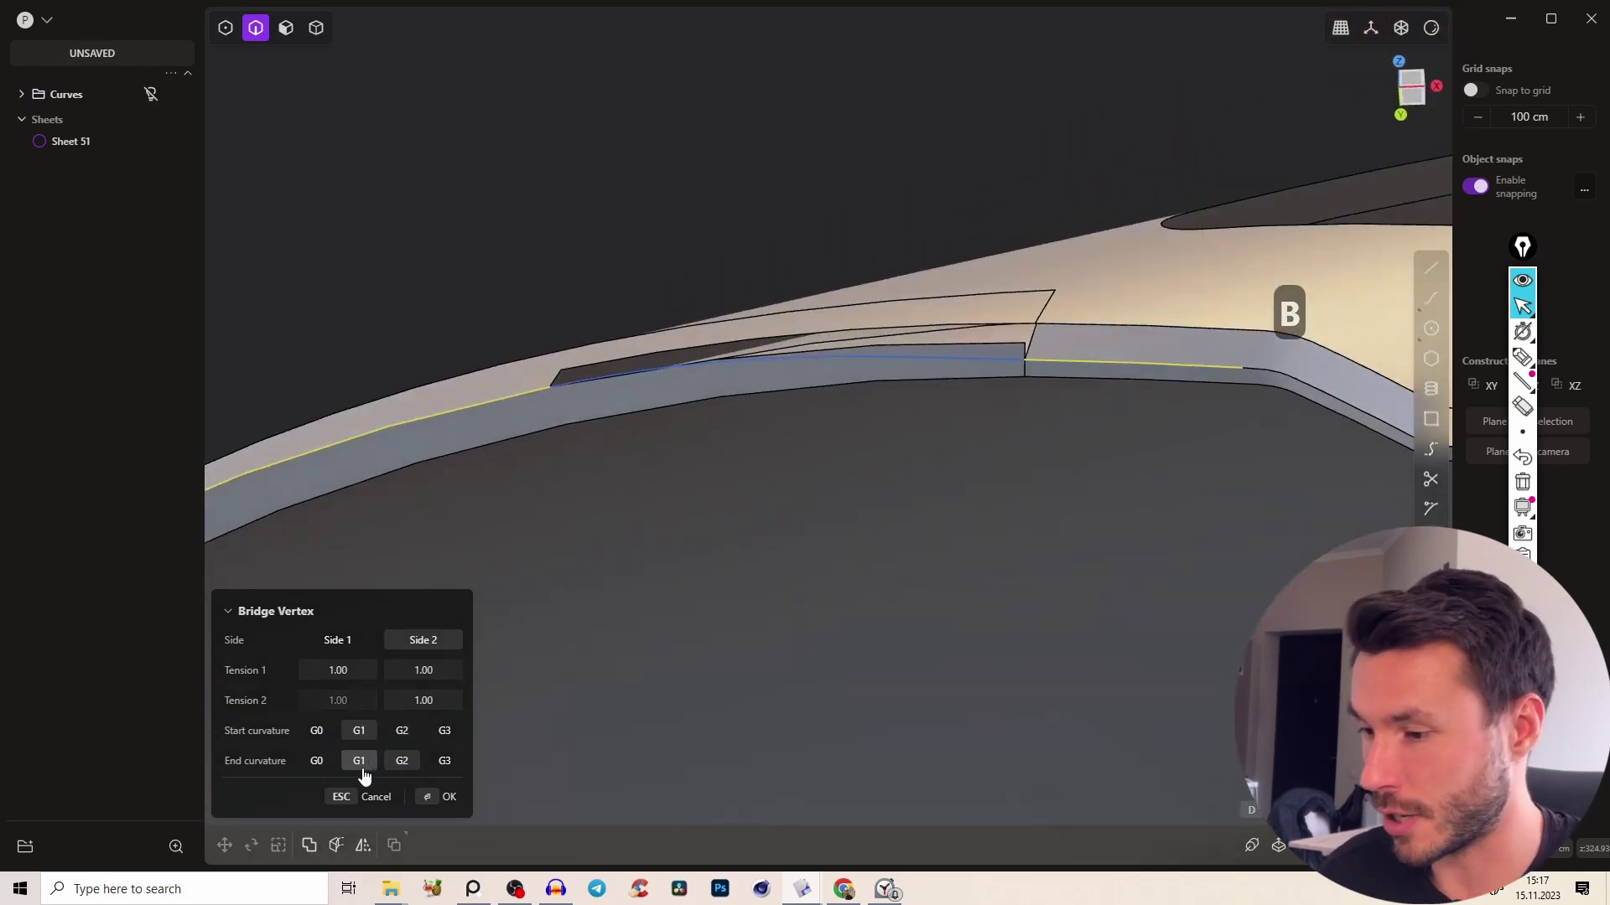
left_click(362, 769)
middle_click_drag(660, 414, 625, 386)
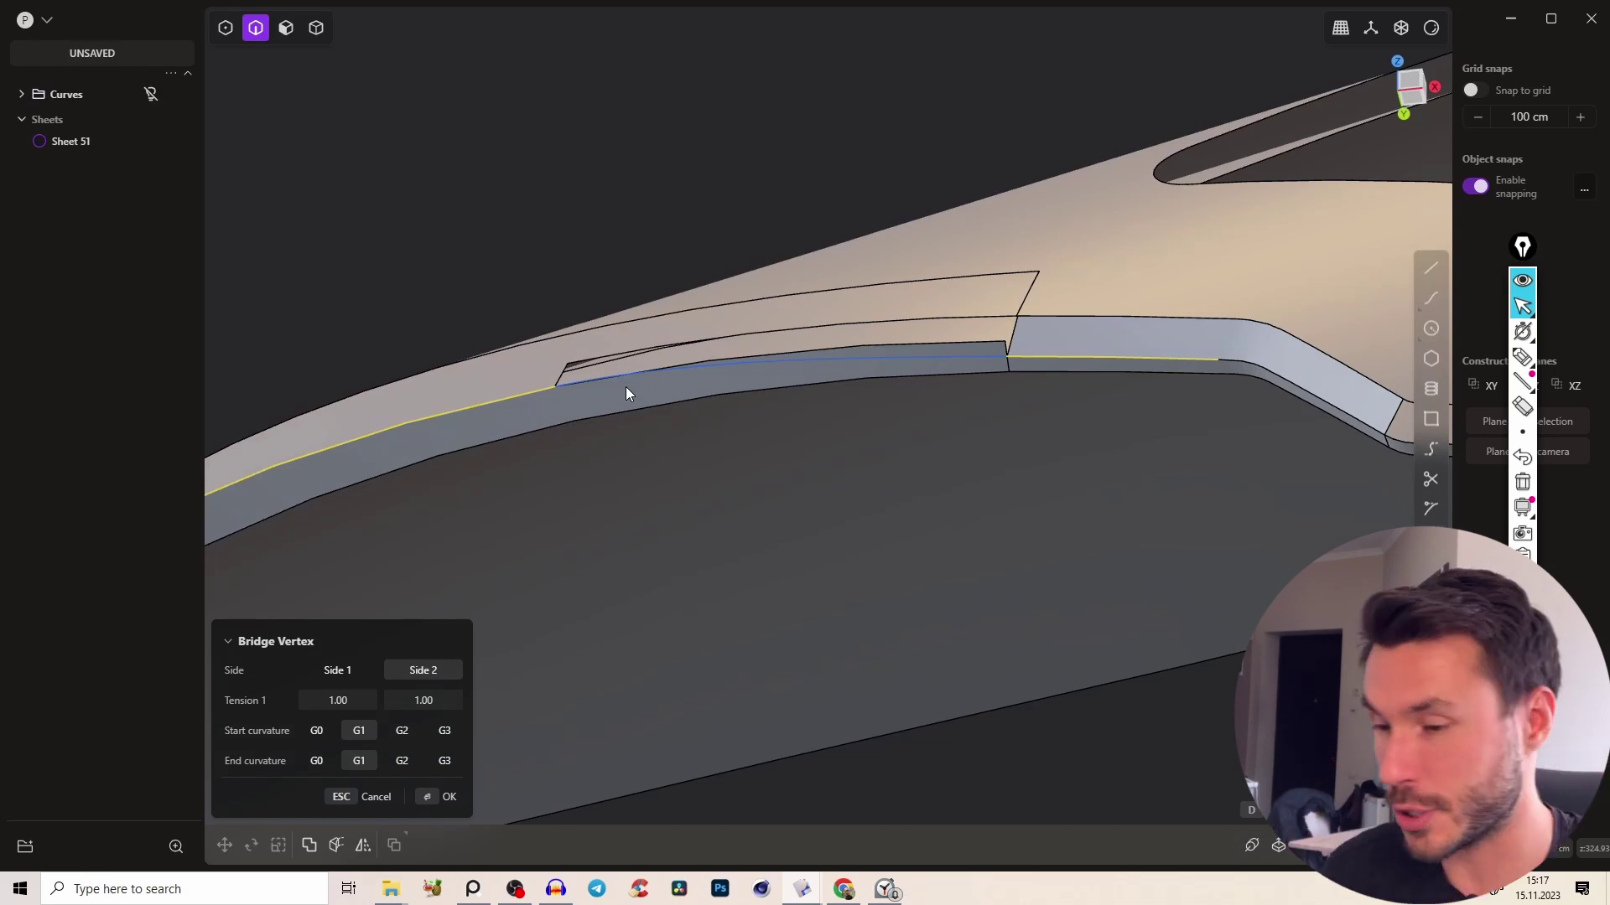
left_click(444, 795)
right_click_drag(441, 786, 858, 411)
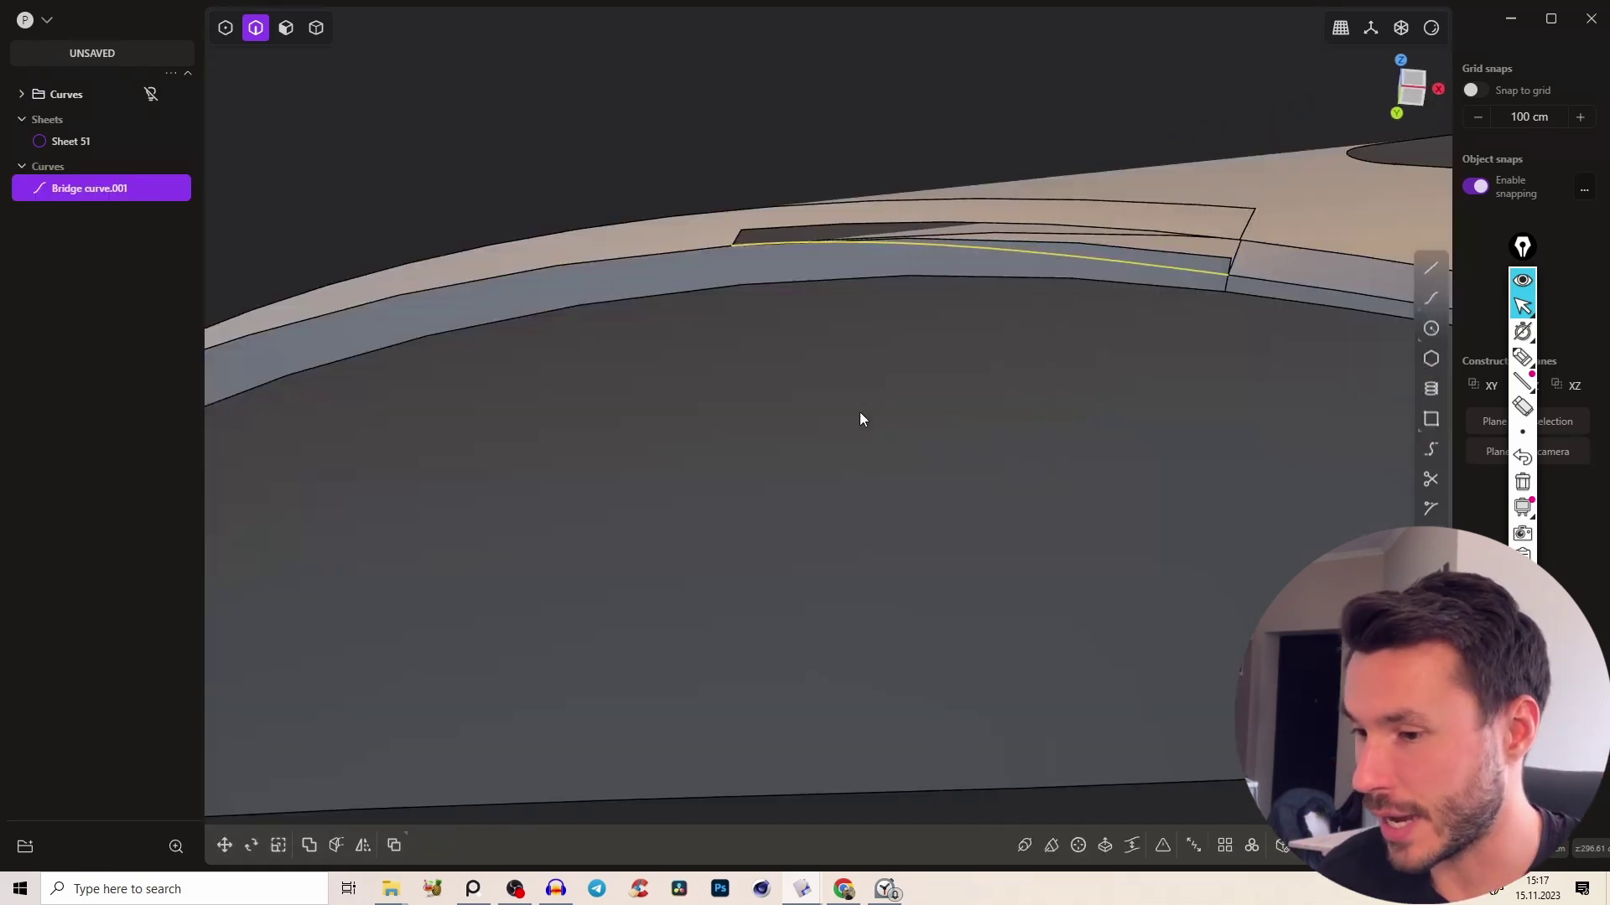
left_click(1411, 94)
middle_click_drag(1382, 155, 1042, 370)
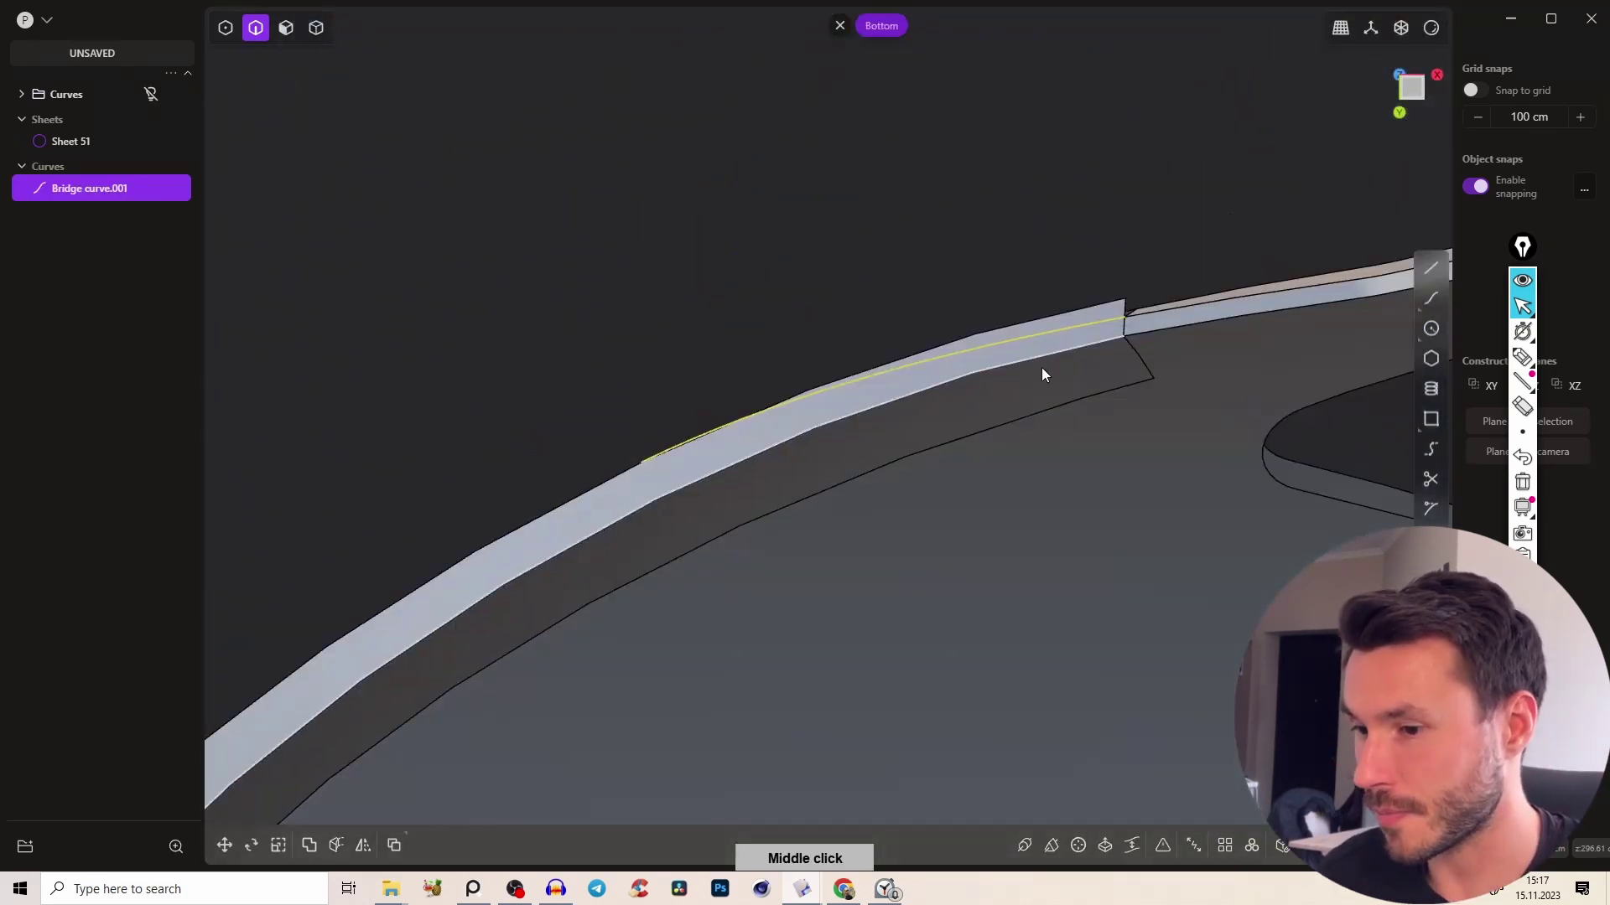
right_click_drag(768, 413, 654, 523)
middle_click_drag(922, 570, 973, 524)
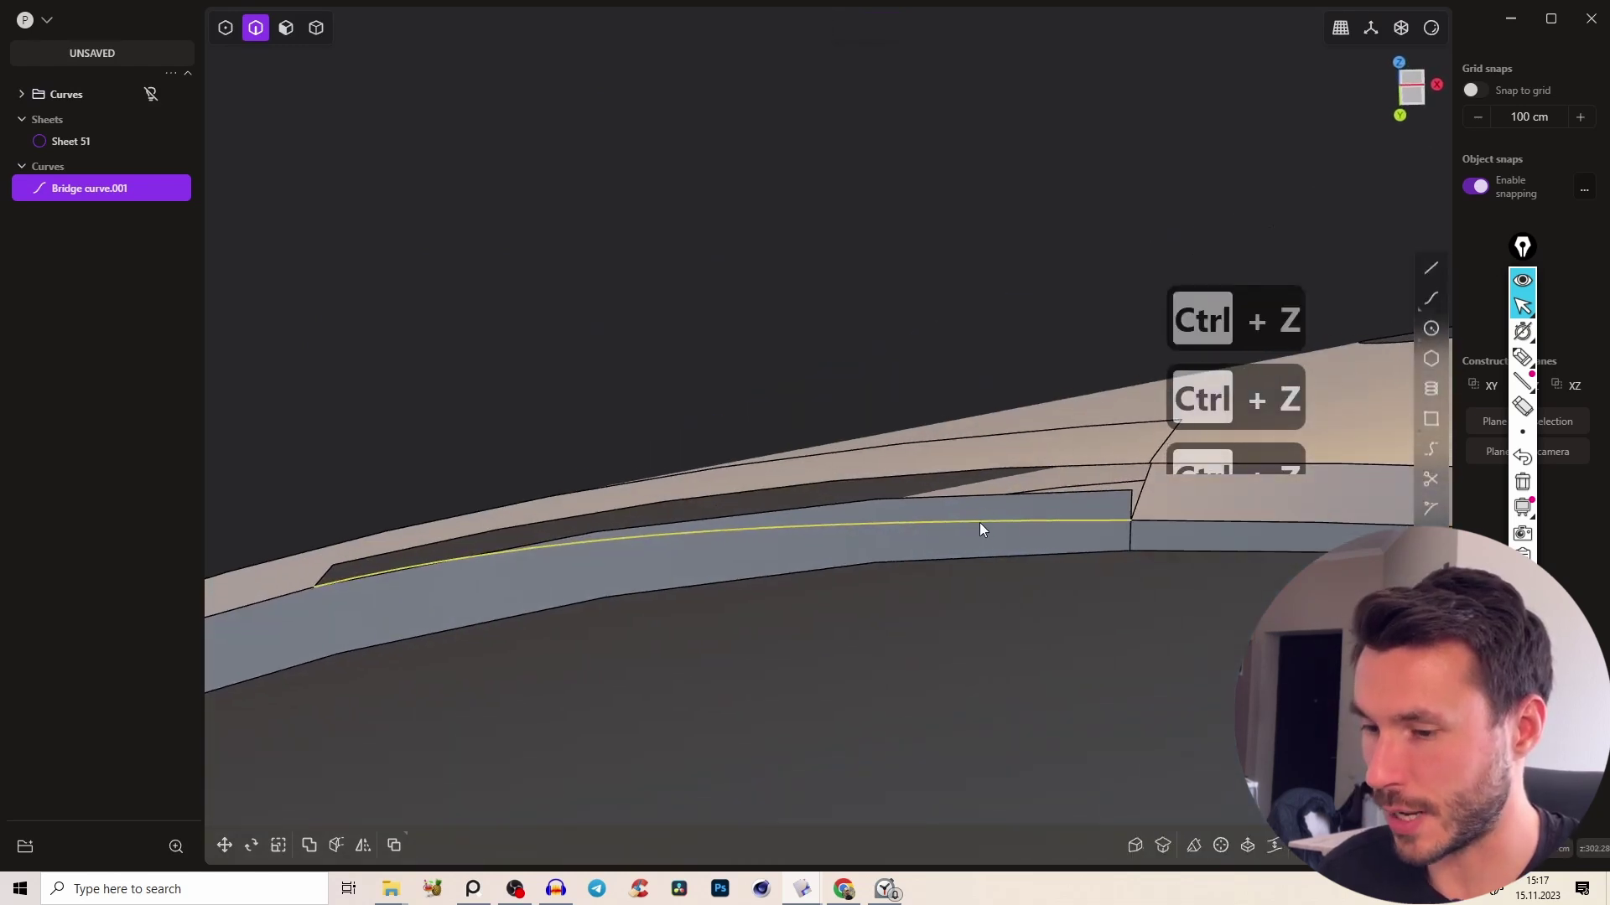
key("x")
key("ctrl+z")
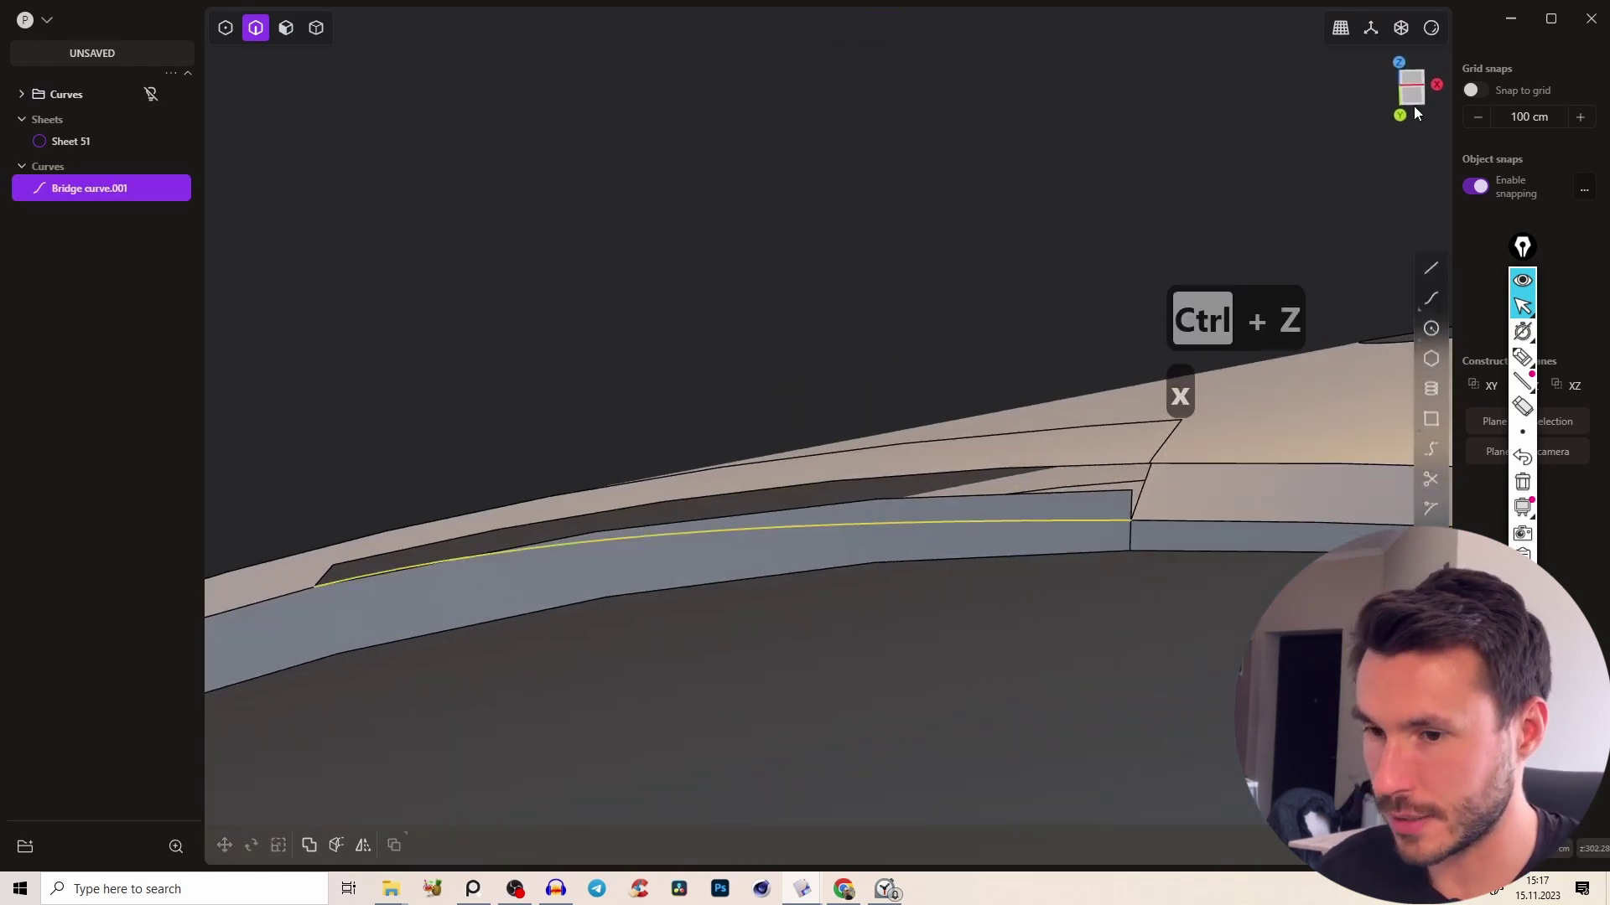
Imprint the bridge curve onto the visor sheet from the bottom view, using the Vector method with direction 0, 0, -1
left_click(1410, 101)
key("shift+1")
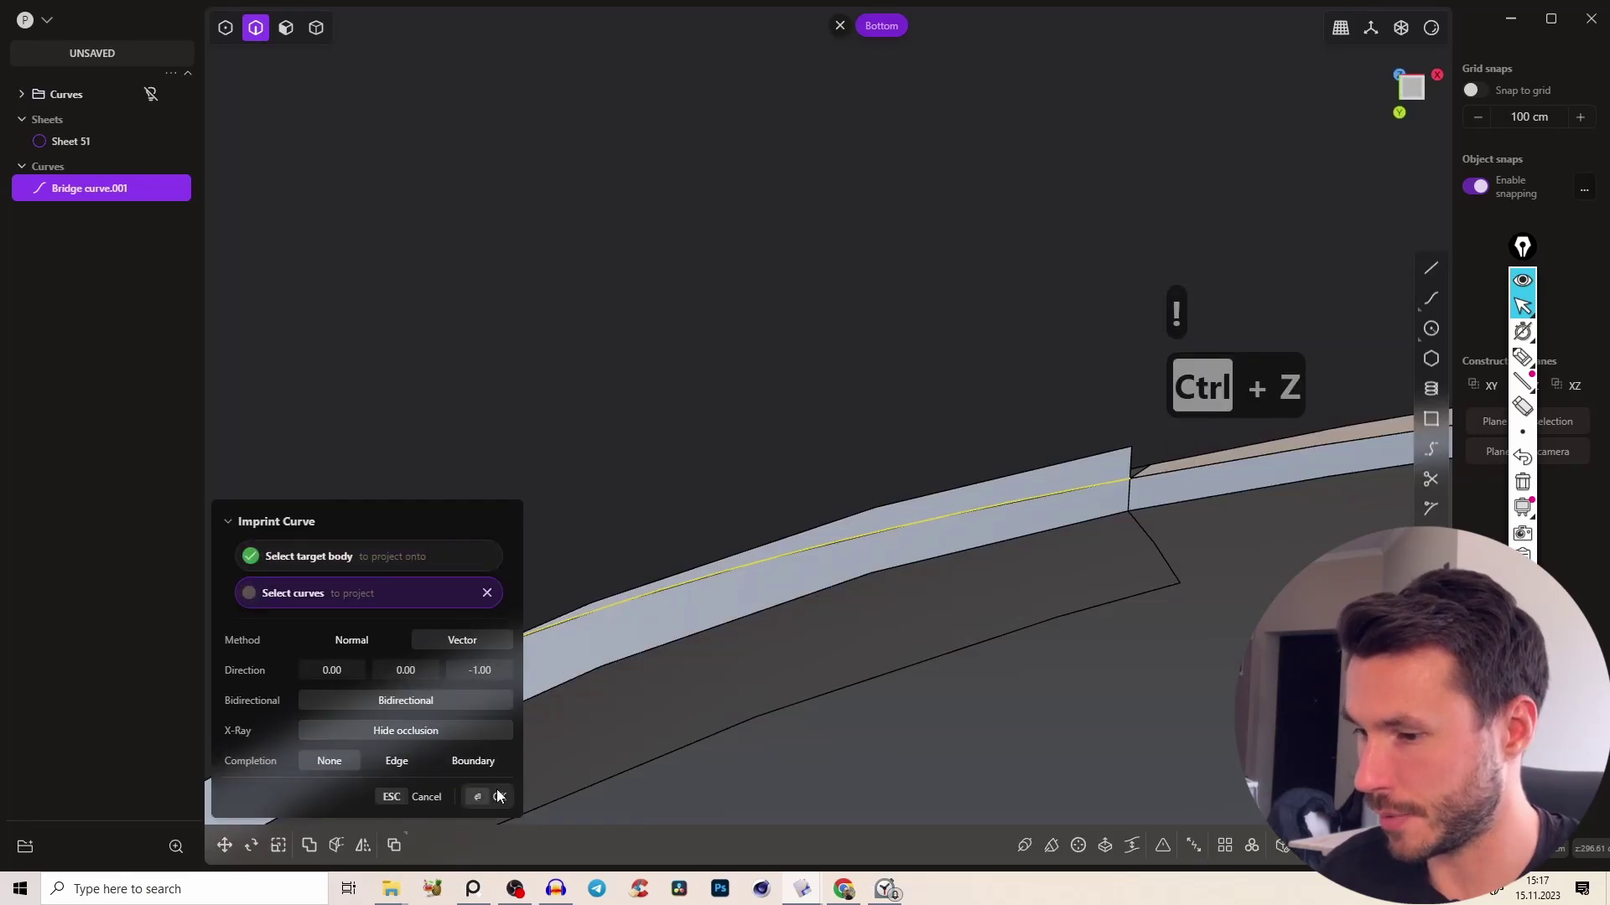
left_click(499, 796)
Delete the bridge curve and the excess rim face between the imprinted curve and the rim's old outer edge
key("3")
left_click(1025, 495)
key("3")
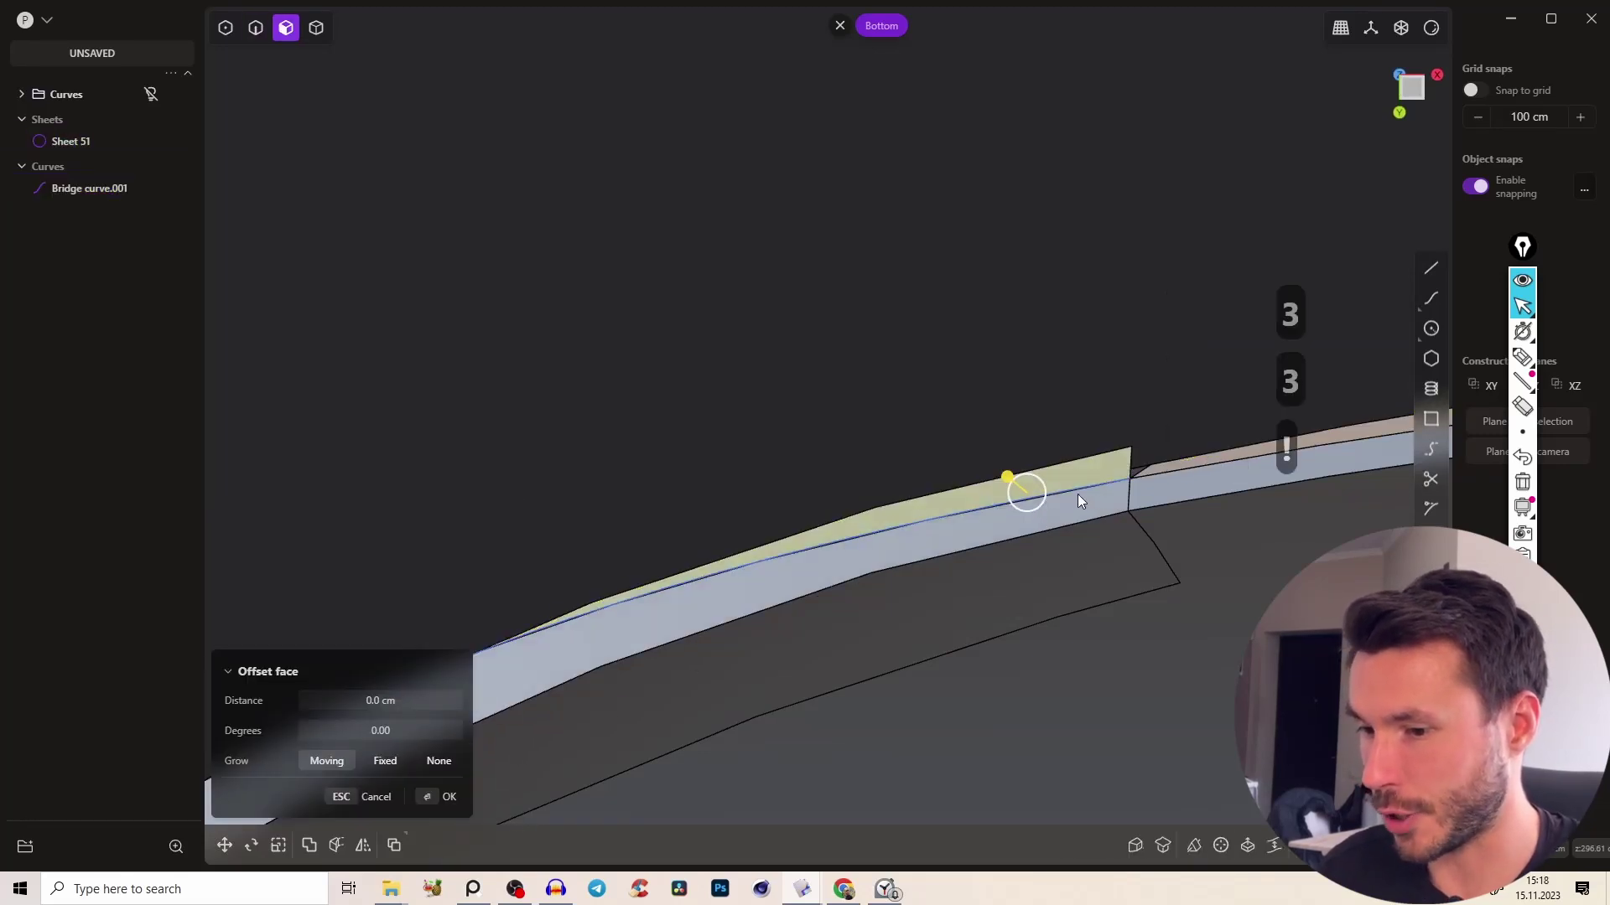
key("2")
left_click(1074, 491)
key("c")
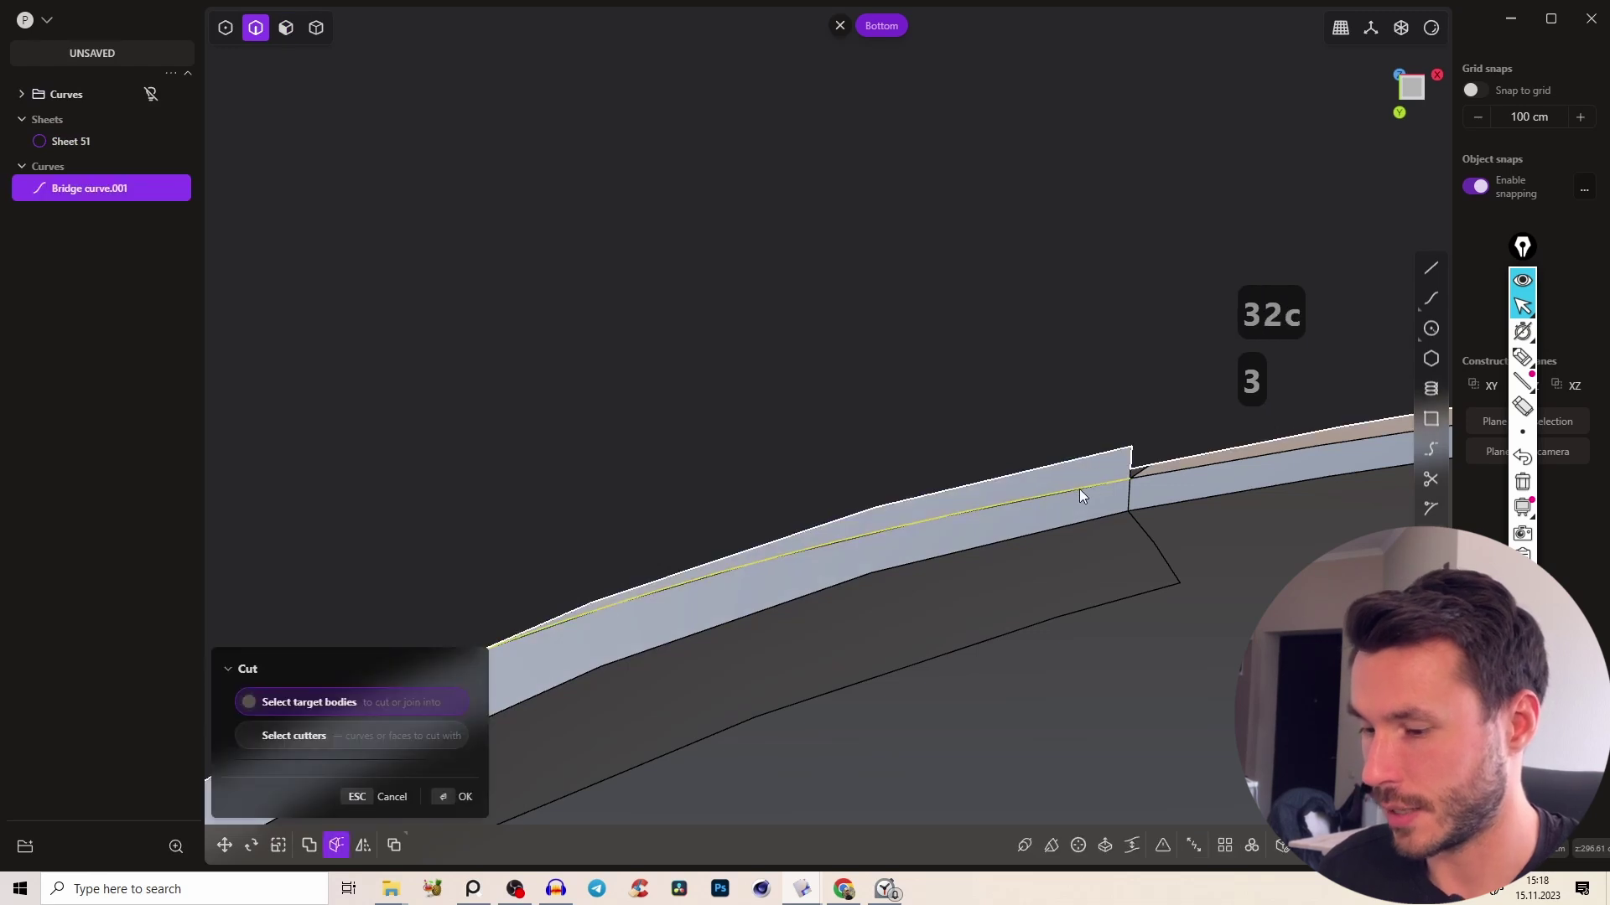
key("x")
key("3")
key("shift+x")
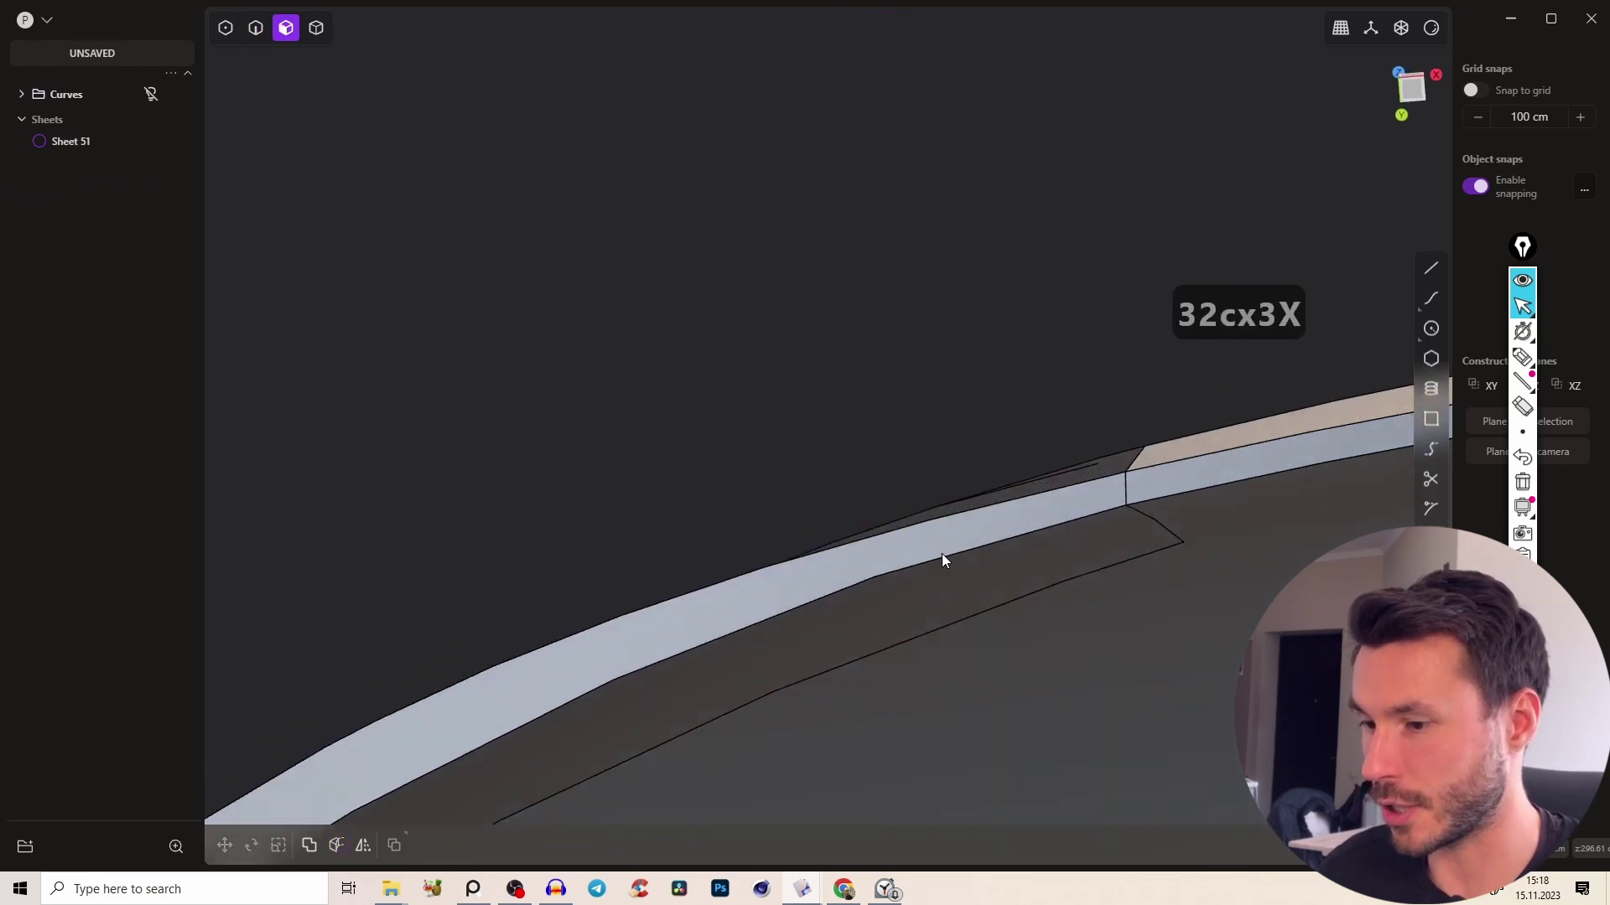
Delete the short stray line left beside the upper edge of the chamfer gap
middle_click_drag(942, 559, 1035, 525)
key("Tab")
key("2")
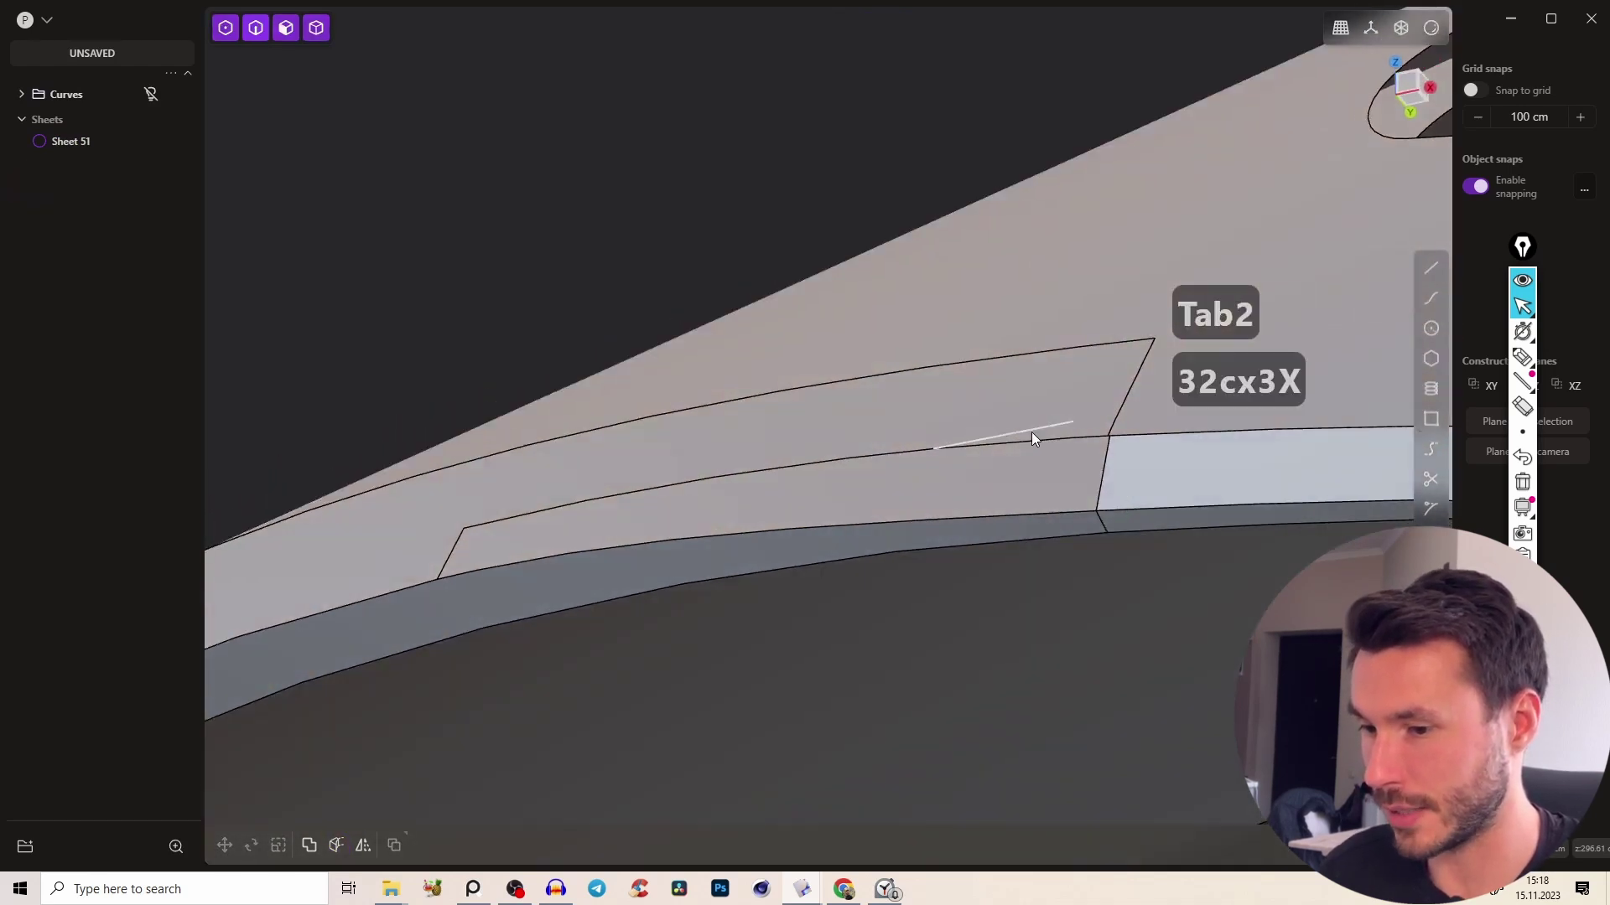
left_click(1032, 432)
key("x")
mouse_move(1070, 376)
middle_mouse_down()
mouse_move(1028, 391)
mouse_move(1067, 347)
mouse_move(994, 376)
mouse_move(957, 423)
mouse_move(1029, 434)
mouse_move(1076, 374)
middle_mouse_up()
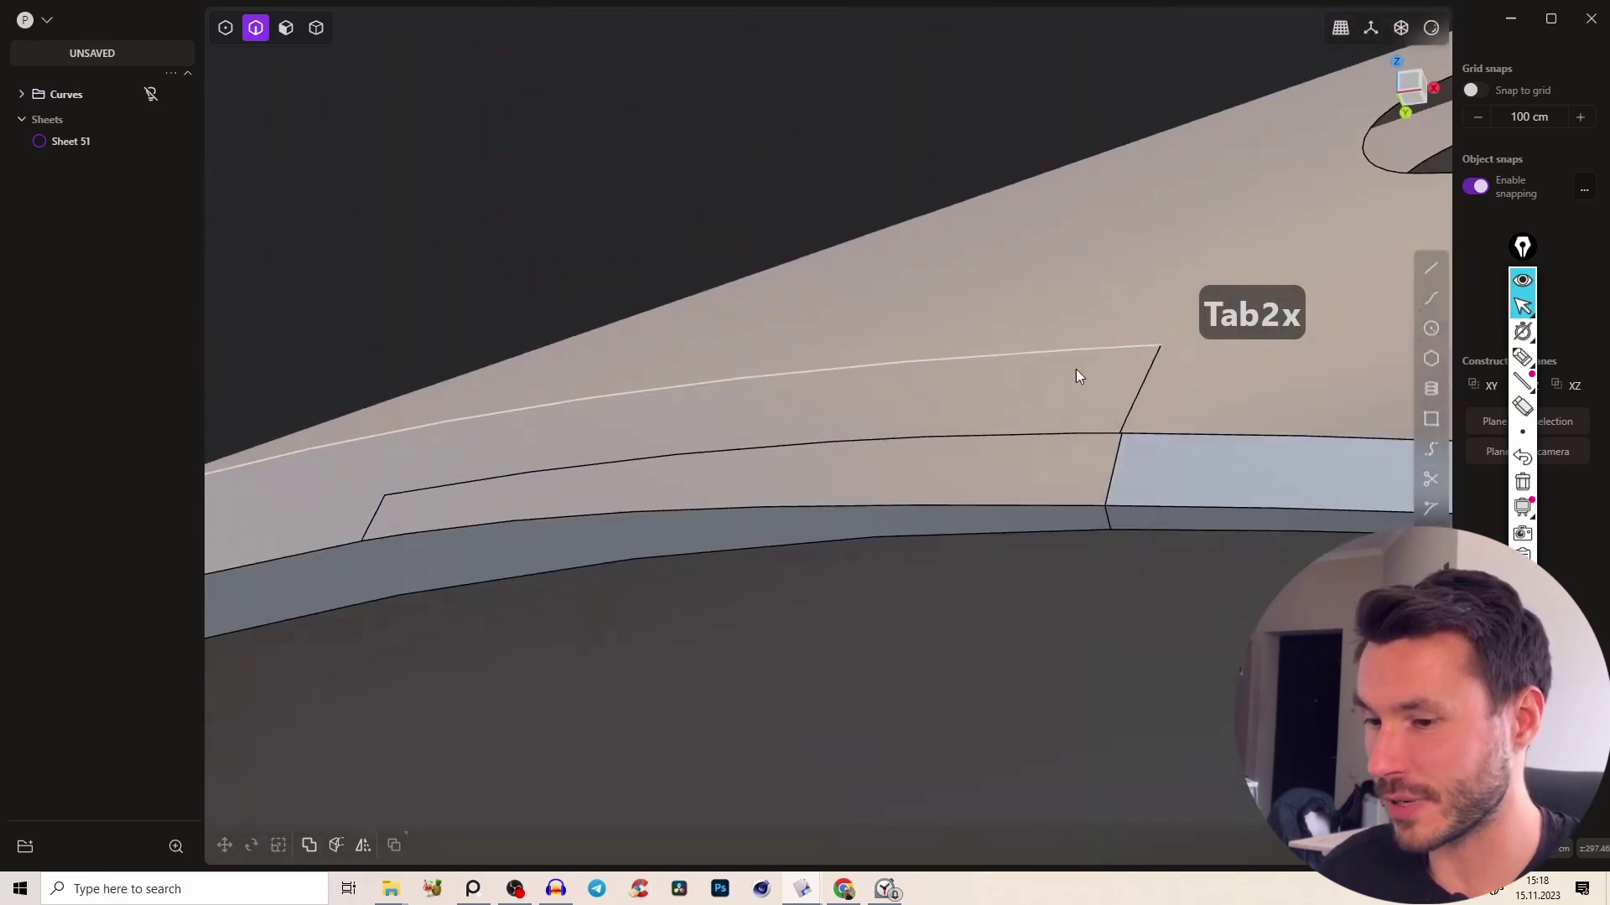
Patch the chamfer gap's boundary loop, setting G1 continuity on the edge shared with the existing chamfer and keeping face option Quality
scroll(1076, 374, "down", 2)
right_click(1061, 518)
key("2")
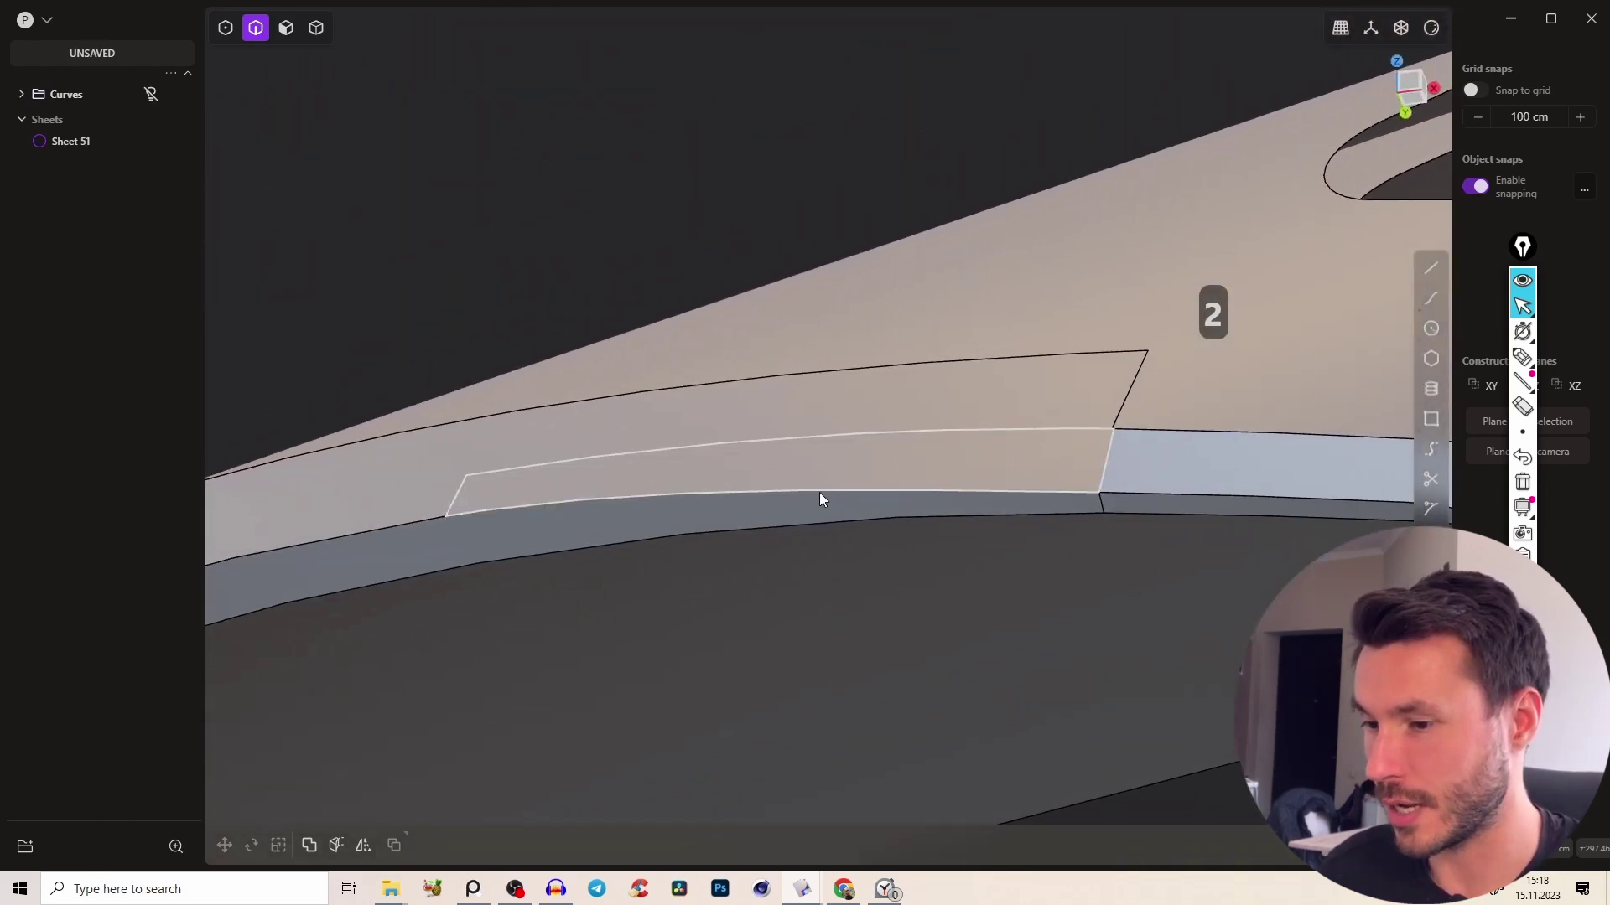
left_click(818, 491, "alt")
left_click(1241, 845)
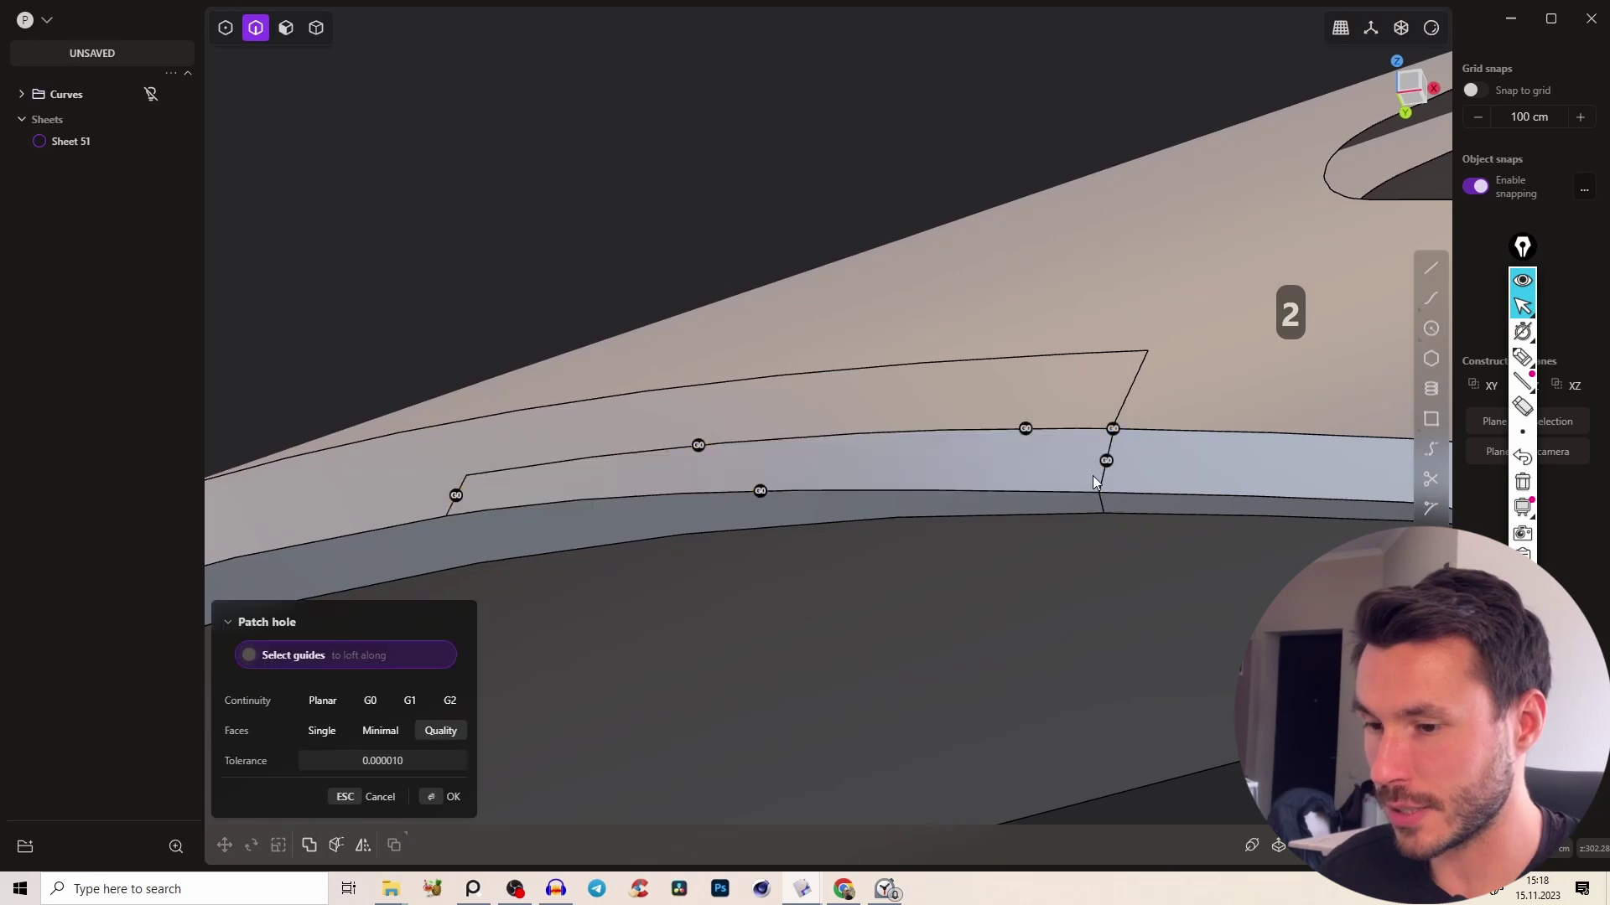
left_click(1106, 461)
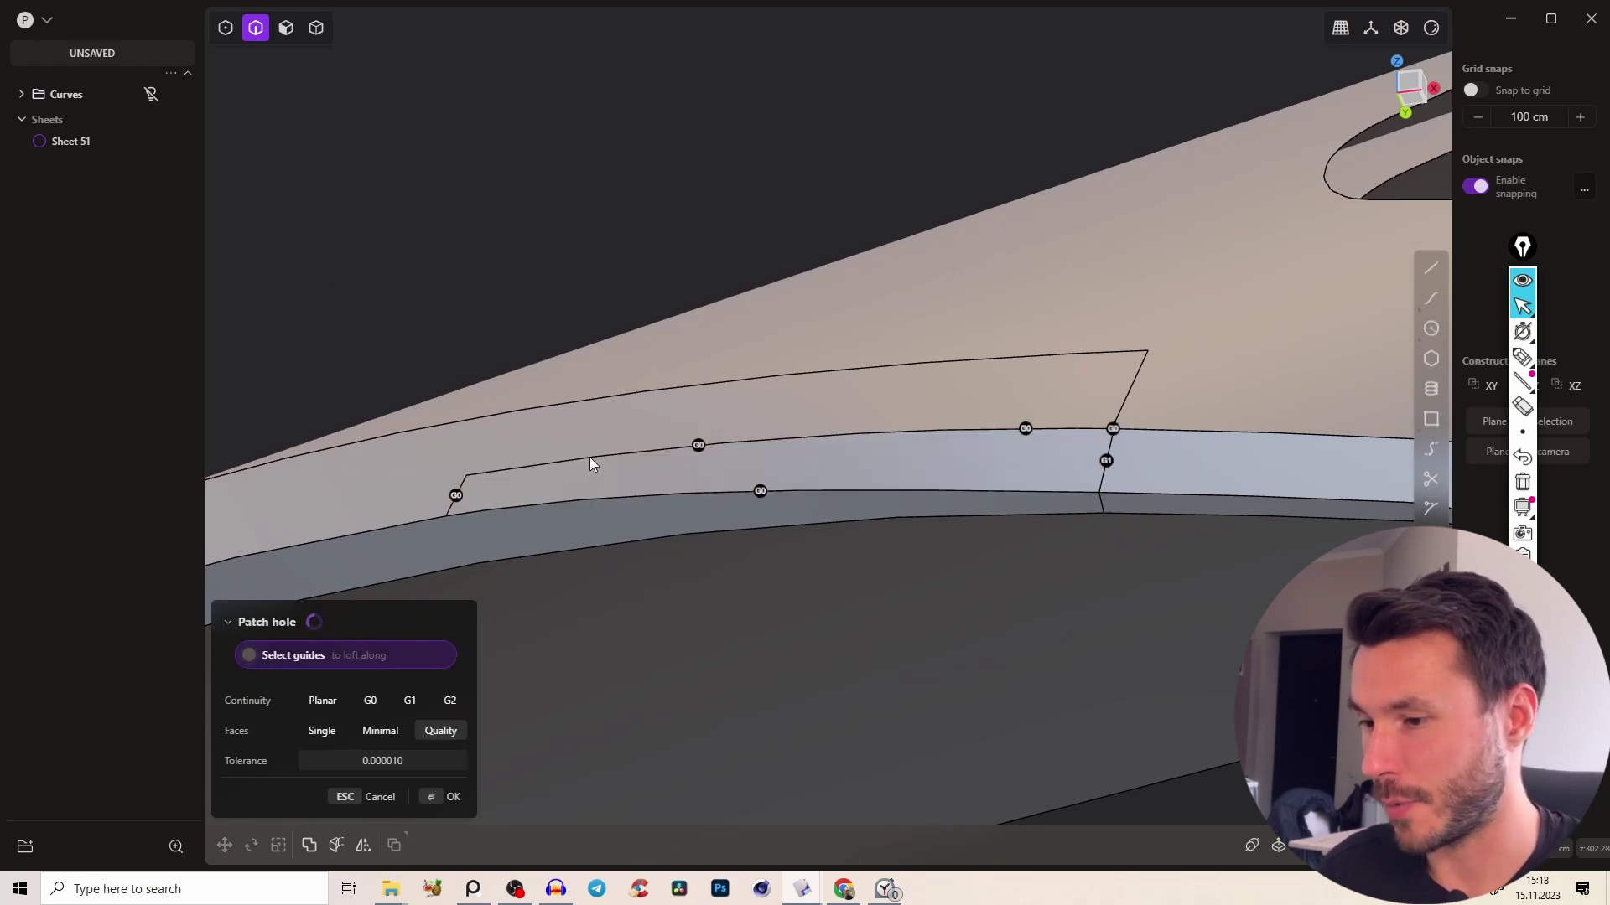
left_click(442, 802)
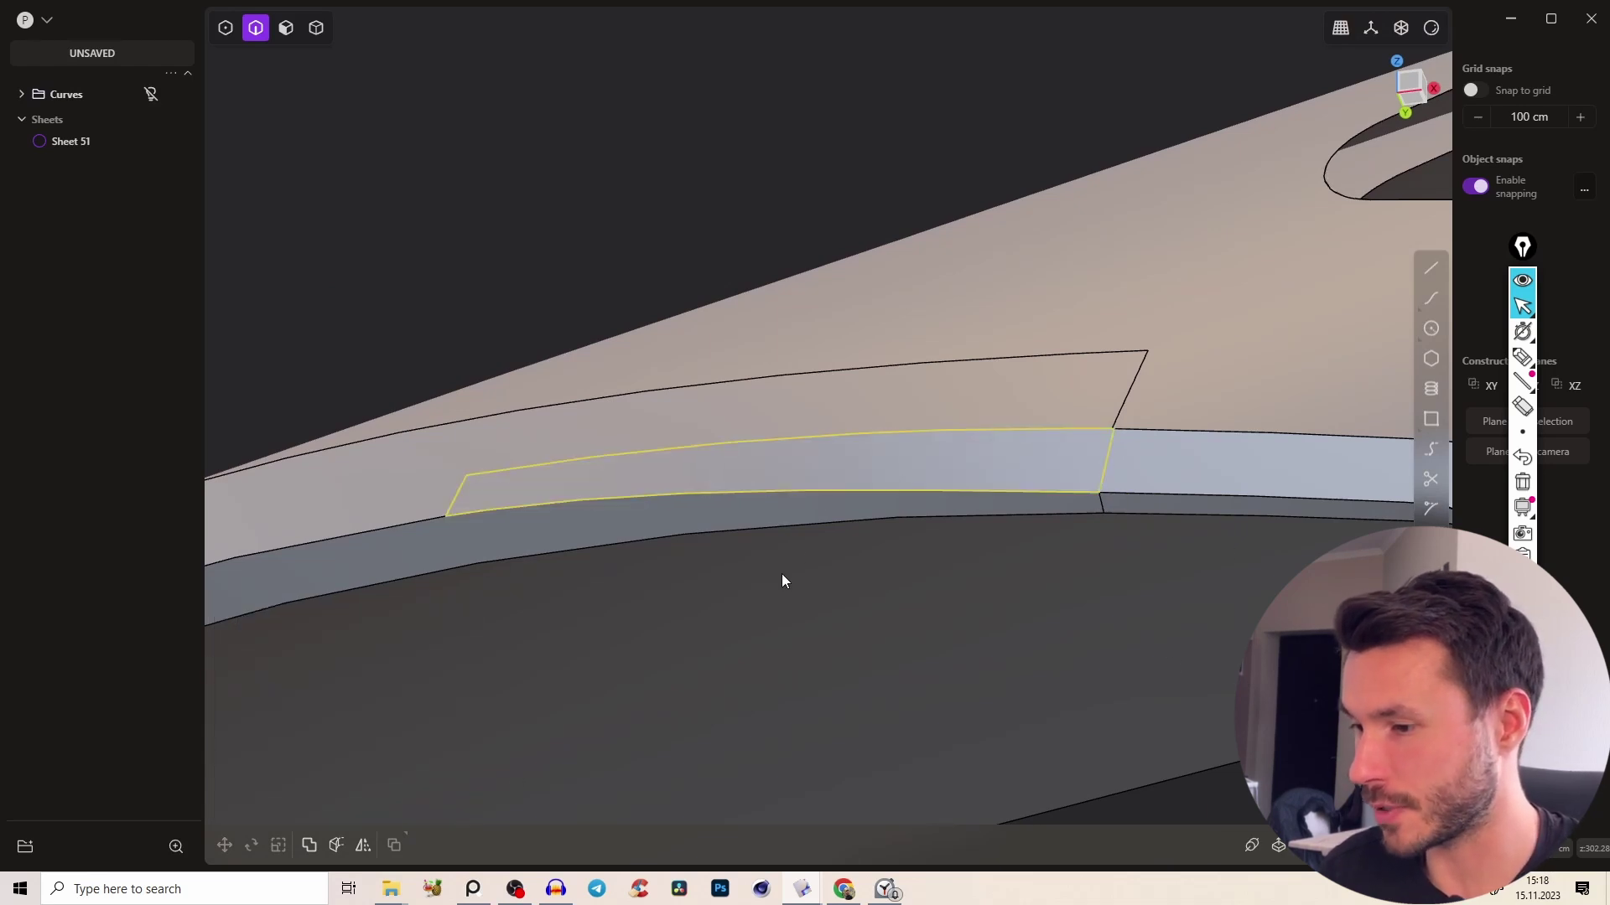
Select the visor's top face, front strip and patched chamfer face to examine their transition, and clear the selection
right_click(918, 549)
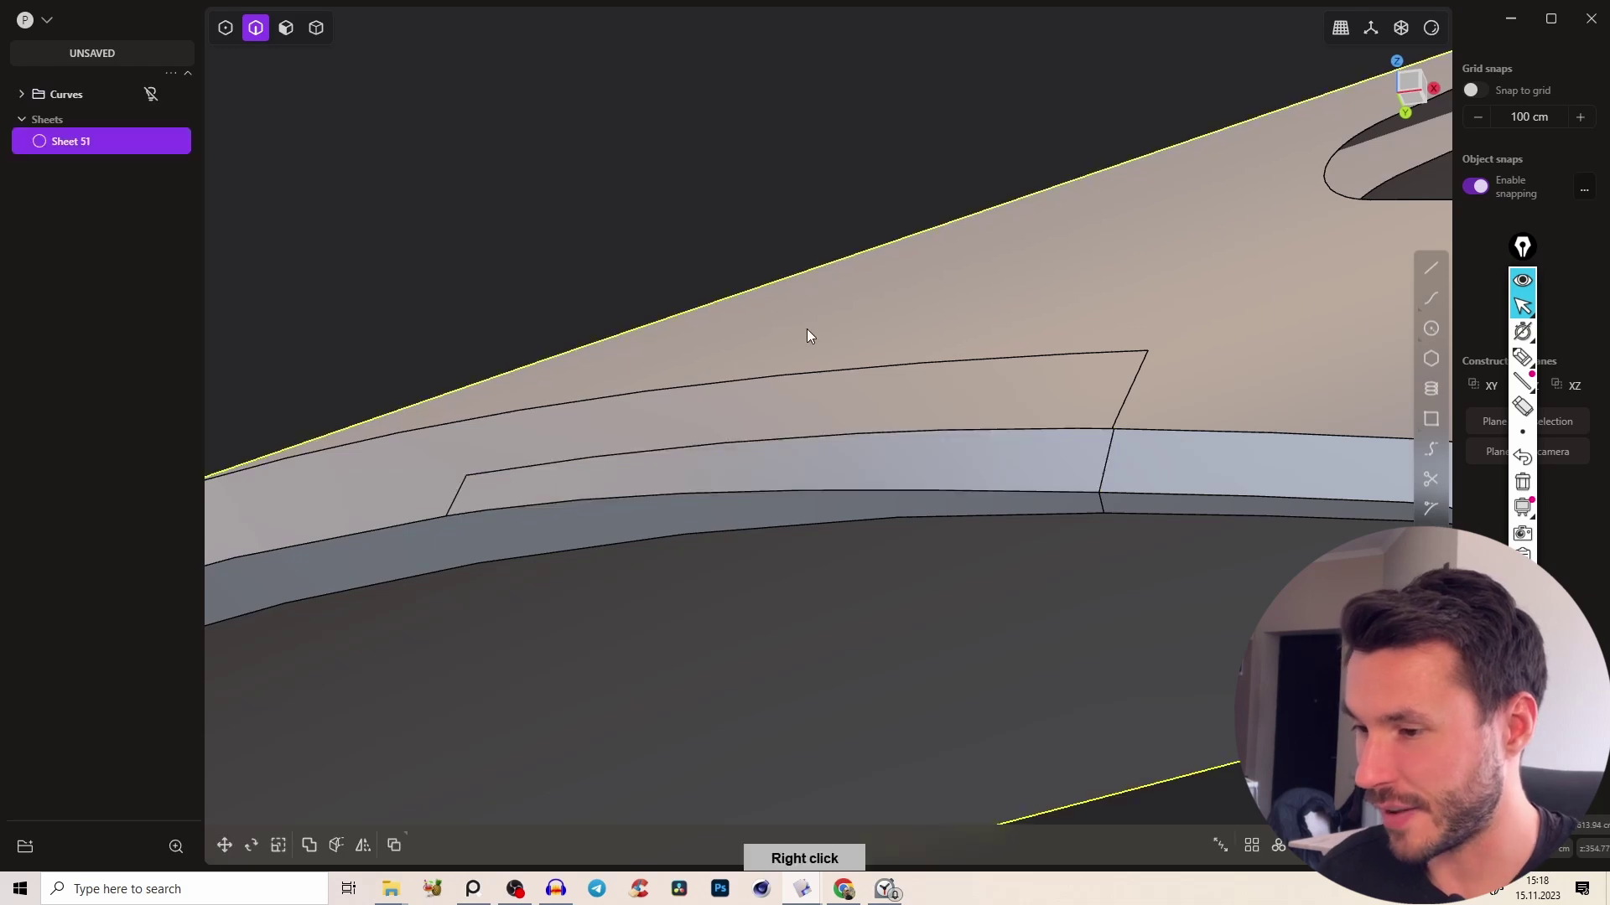
right_click_drag(808, 336, 1053, 525)
key("3")
left_click(887, 285)
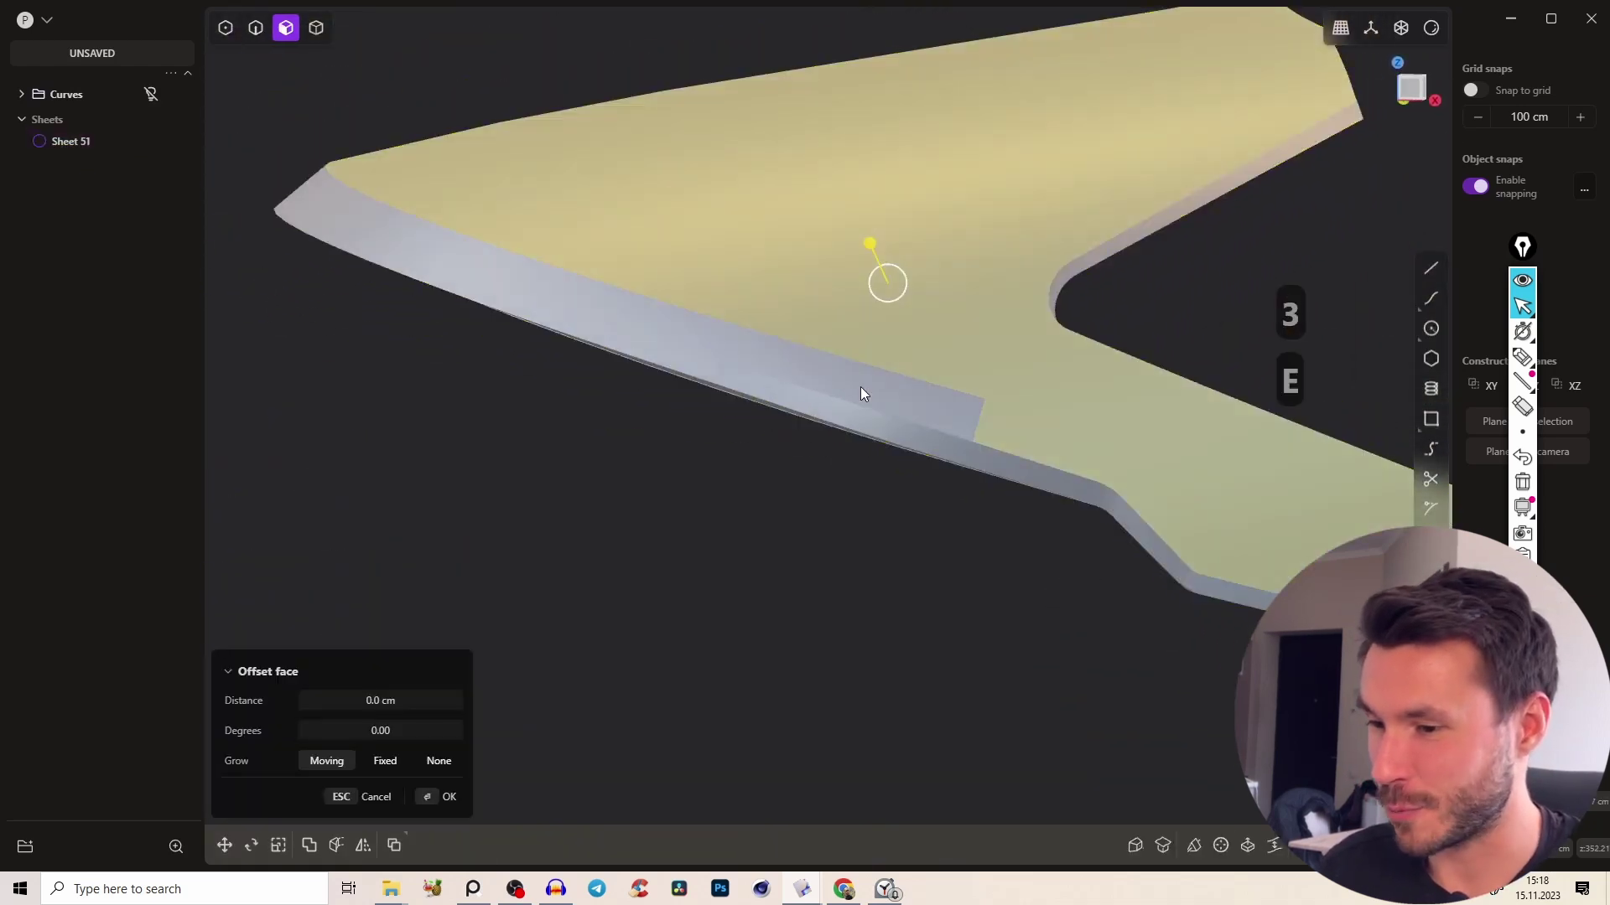
left_click(877, 436)
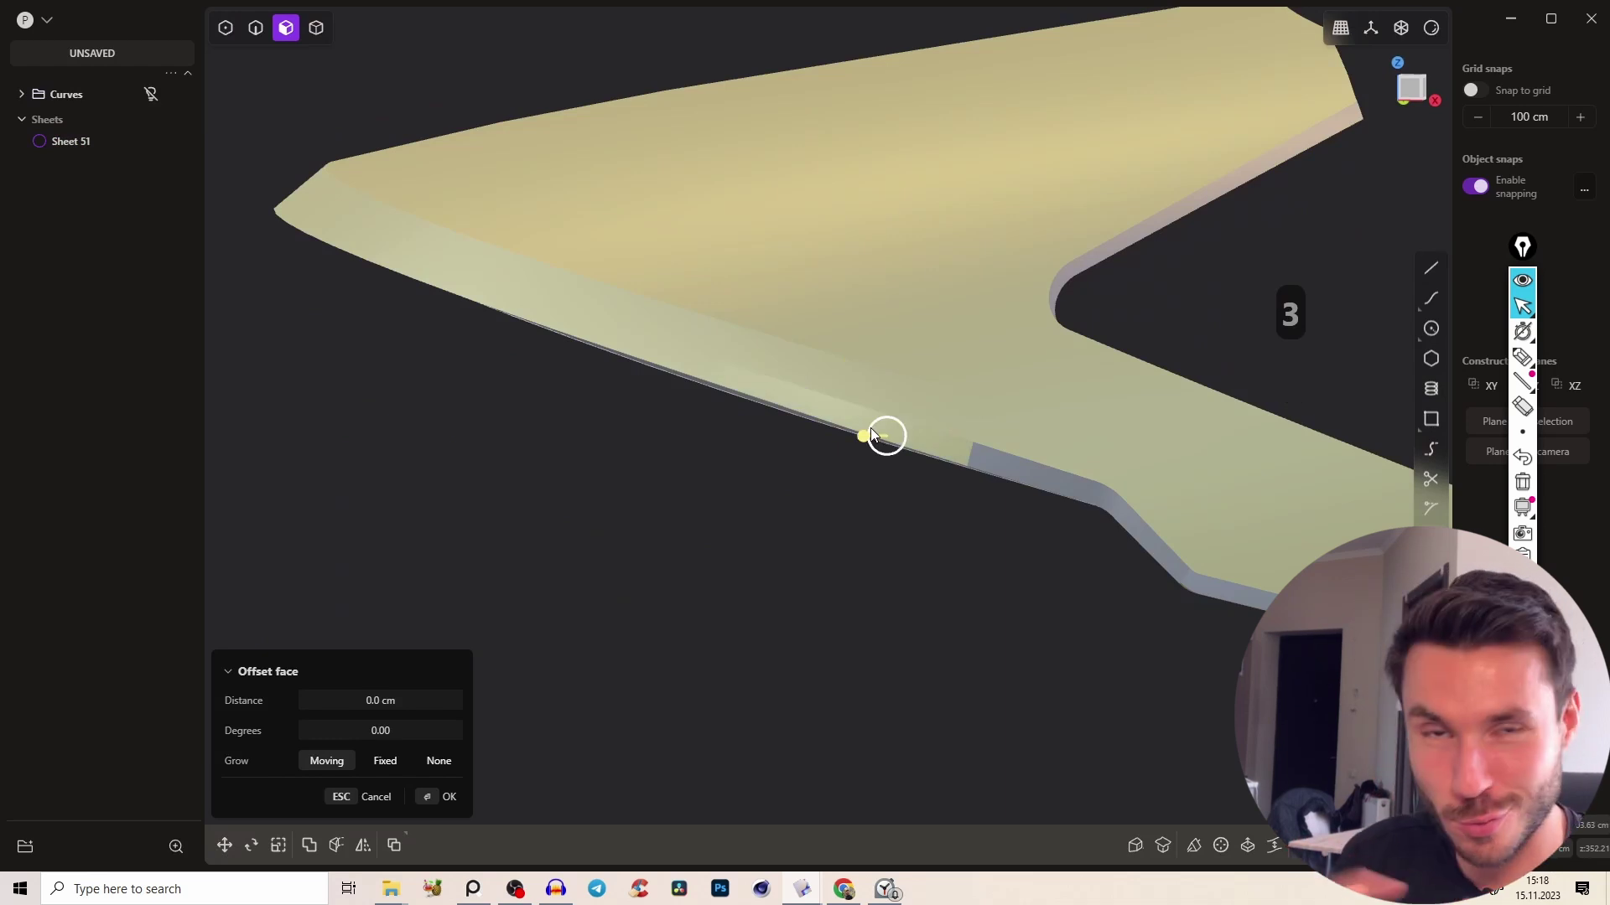
key("Escape")
right_click_drag(870, 428, 892, 365)
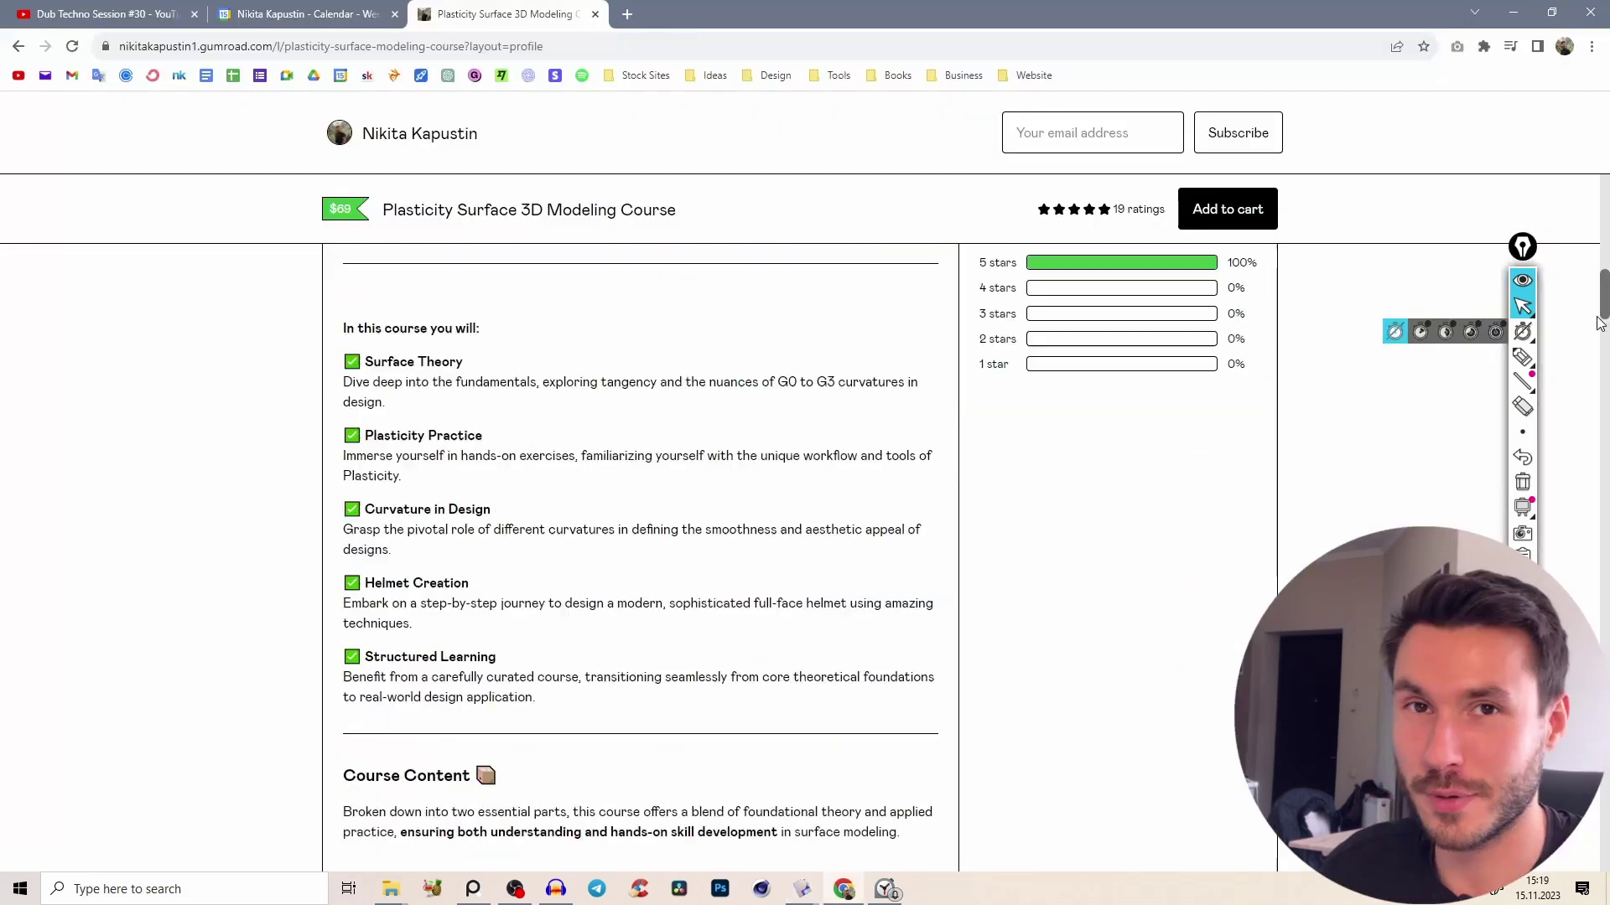
Review the overview and course content sections of the Plasticity Surface 3D Modeling Course page
scroll(1598, 319, "up", 5)
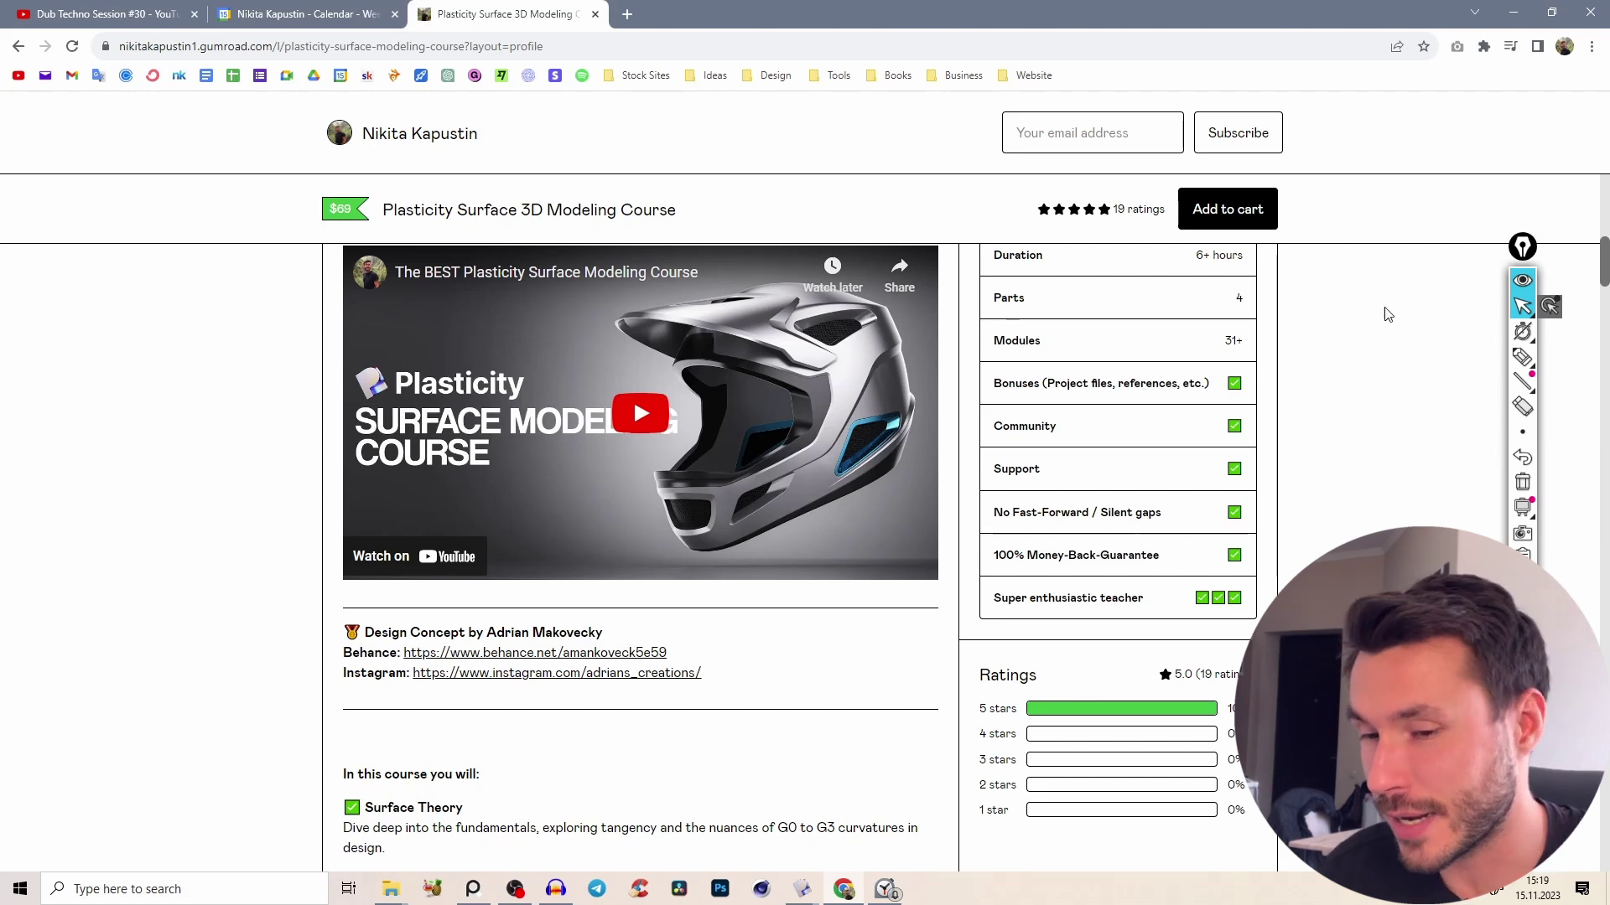
scroll(1578, 448, "down", 6)
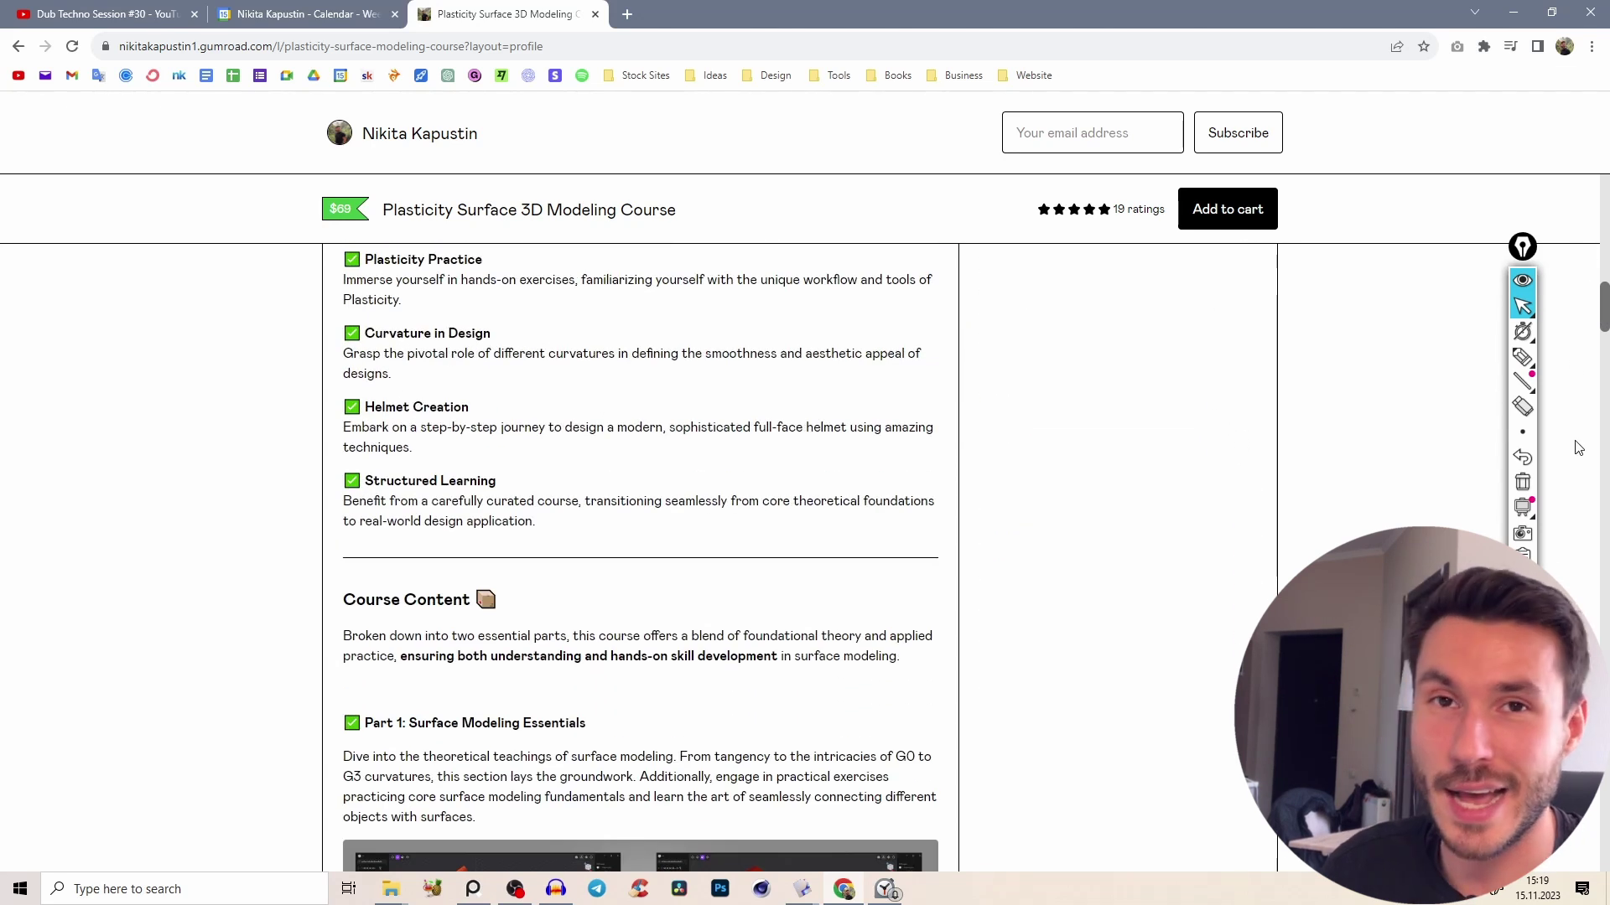